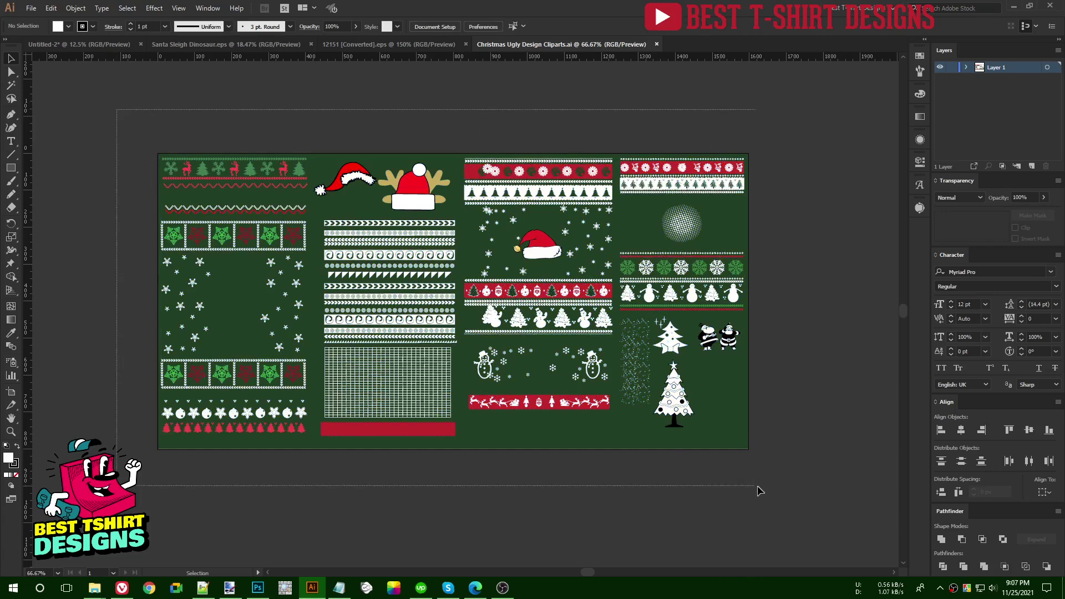
Step: Switch to the browser, open the T-Shirt Design Resources doc and look up its Christmas download link
left_click_drag(130, 110, 810, 513)
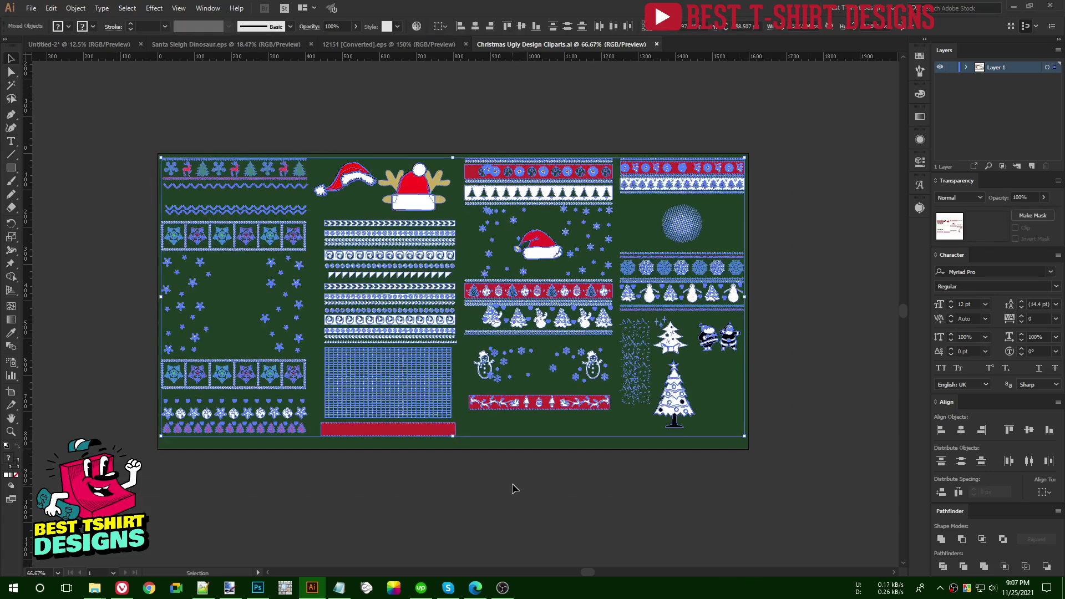
left_click(511, 488)
key("alt+Tab")
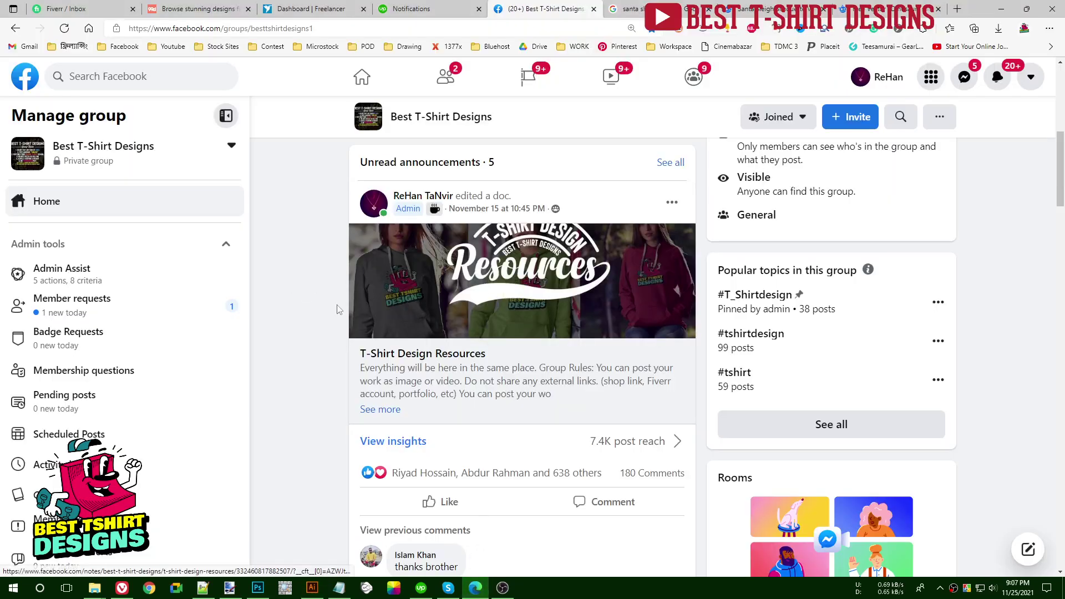
left_click(484, 291)
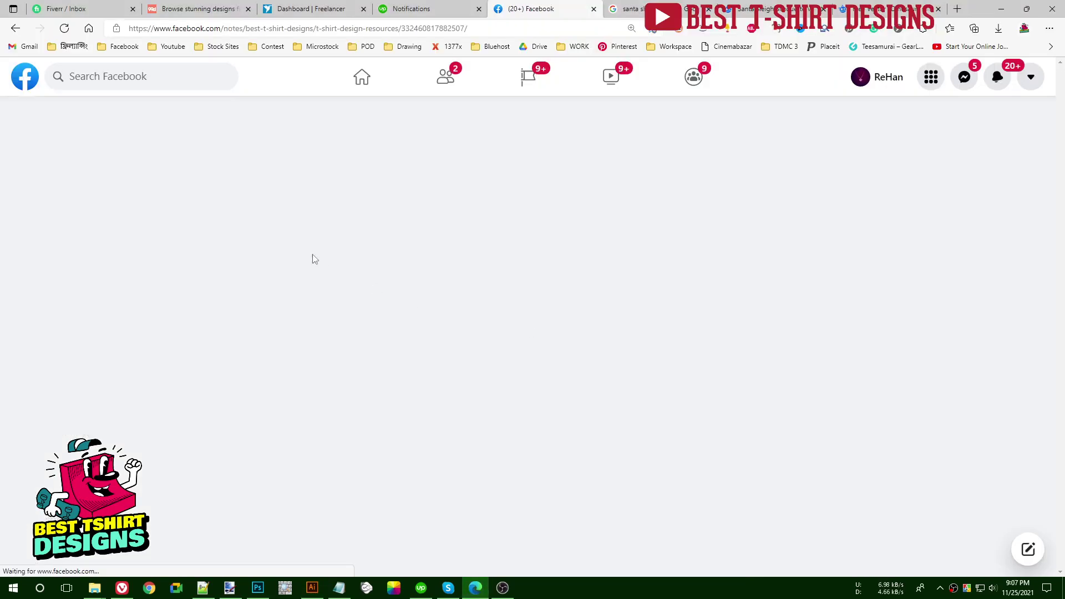
scroll(361, 314, "down", 15)
scroll(532, 285, "down", 20)
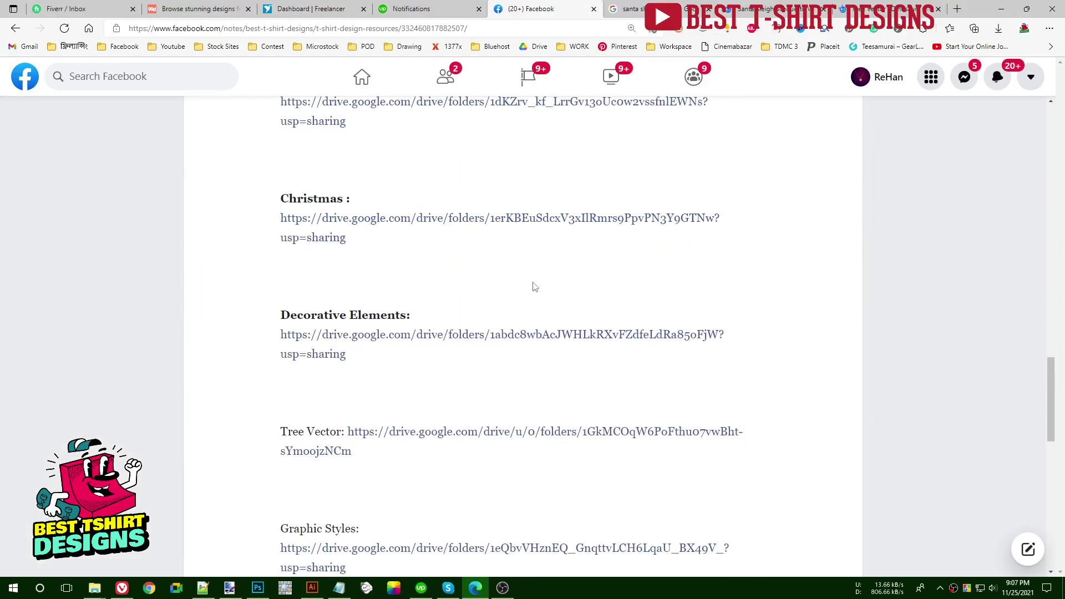
scroll(537, 288, "up", 10)
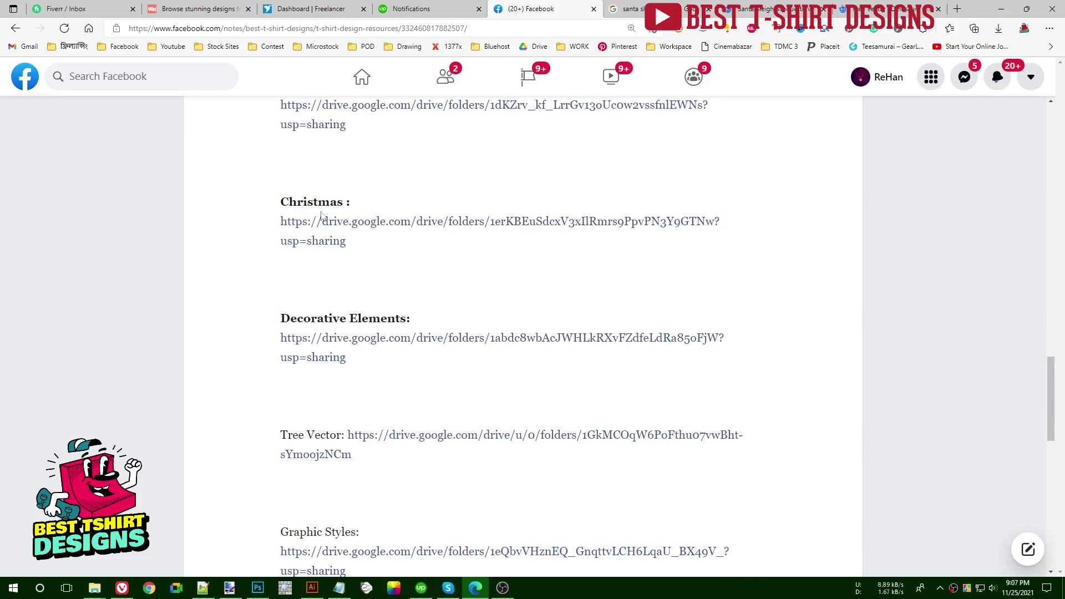
scroll(443, 225, "up", 15)
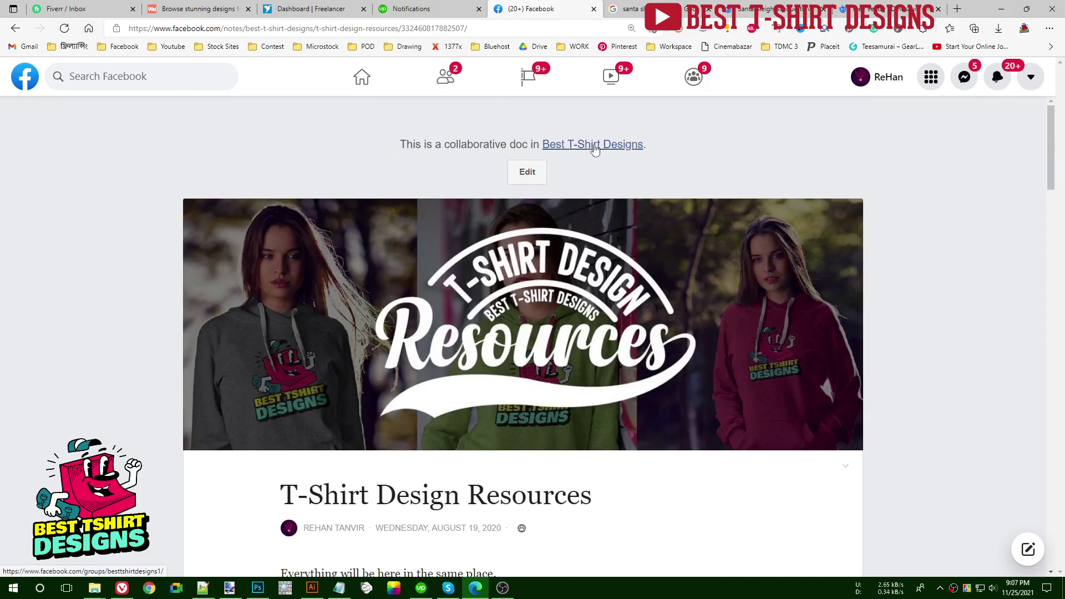
Step: Return to the Best T-Shirt Designs group page and its pinned announcement, and switch back to Illustrator
left_click(584, 156)
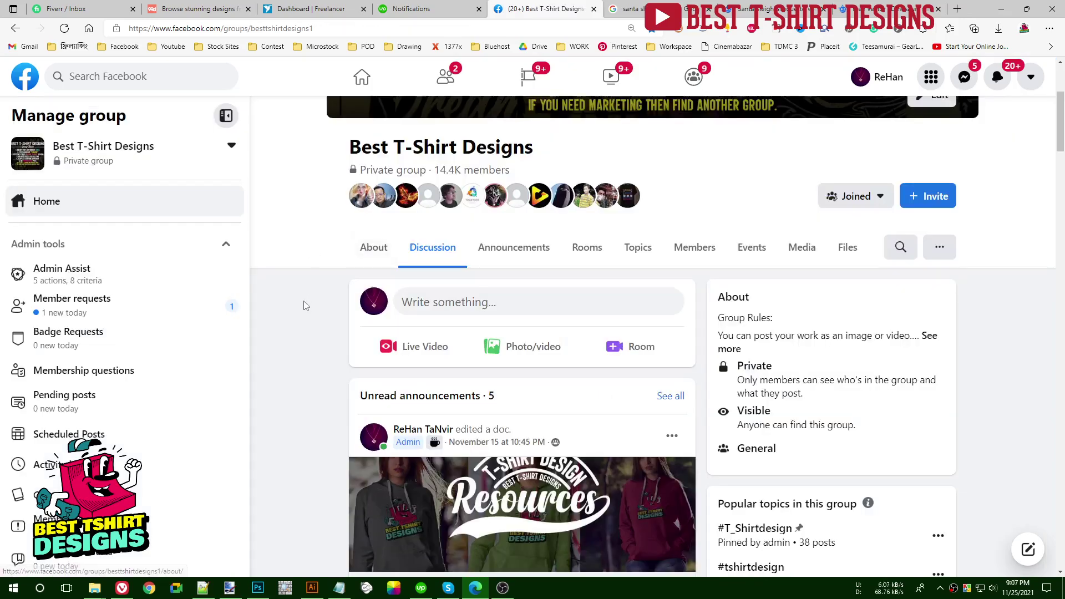
scroll(306, 309, "down", 4)
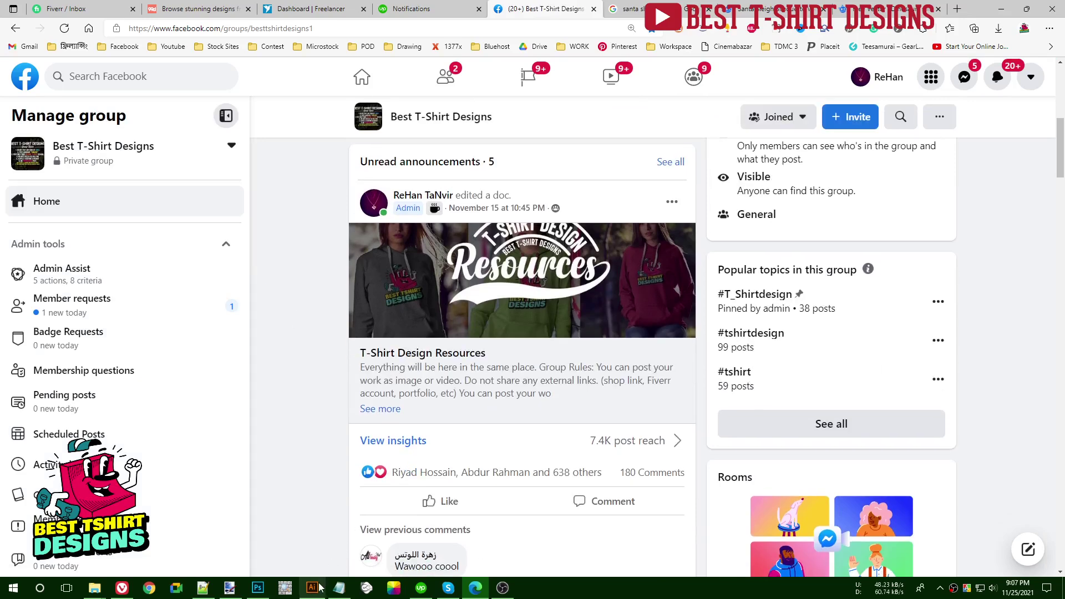
left_click(312, 587)
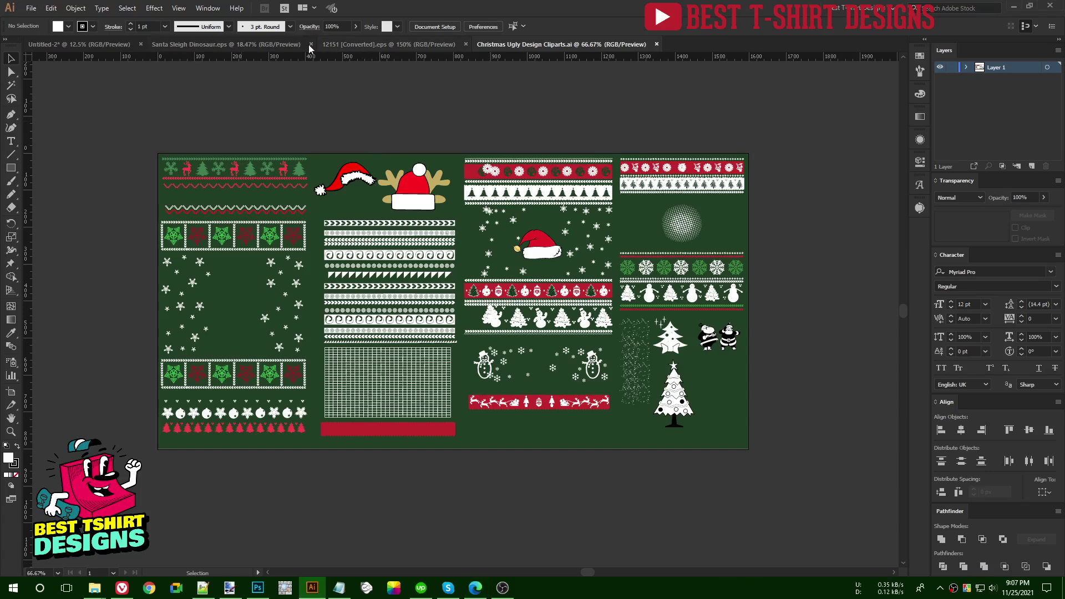
Step: Examine the sleigh and dinosaur artwork in Santa Sleigh Dinosaur.eps
left_click(267, 45)
left_click_drag(132, 179, 674, 560)
left_click_drag(621, 433, 702, 414)
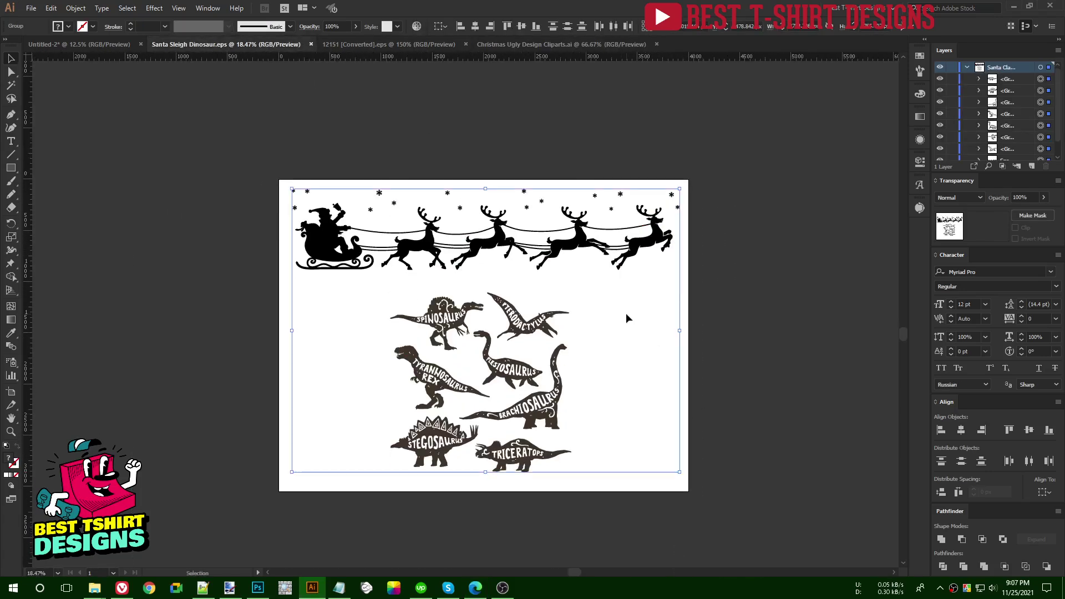
left_click(626, 313)
left_click_drag(278, 144, 746, 527)
left_click(643, 394)
left_click_drag(222, 139, 737, 518)
left_click(624, 365)
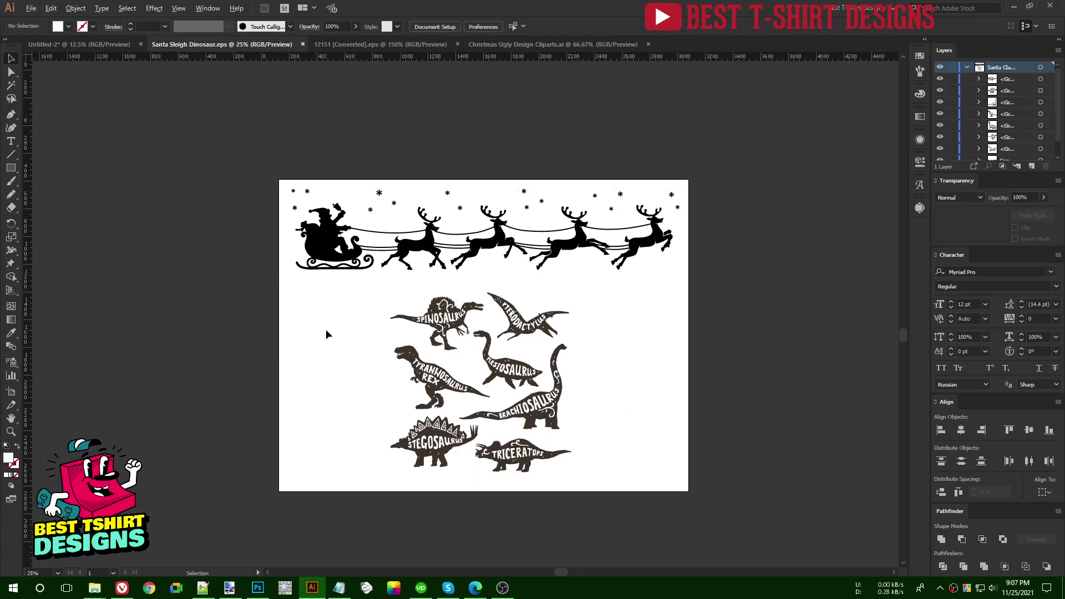
scroll(325, 328, "up", 1)
scroll(380, 320, "down", 1)
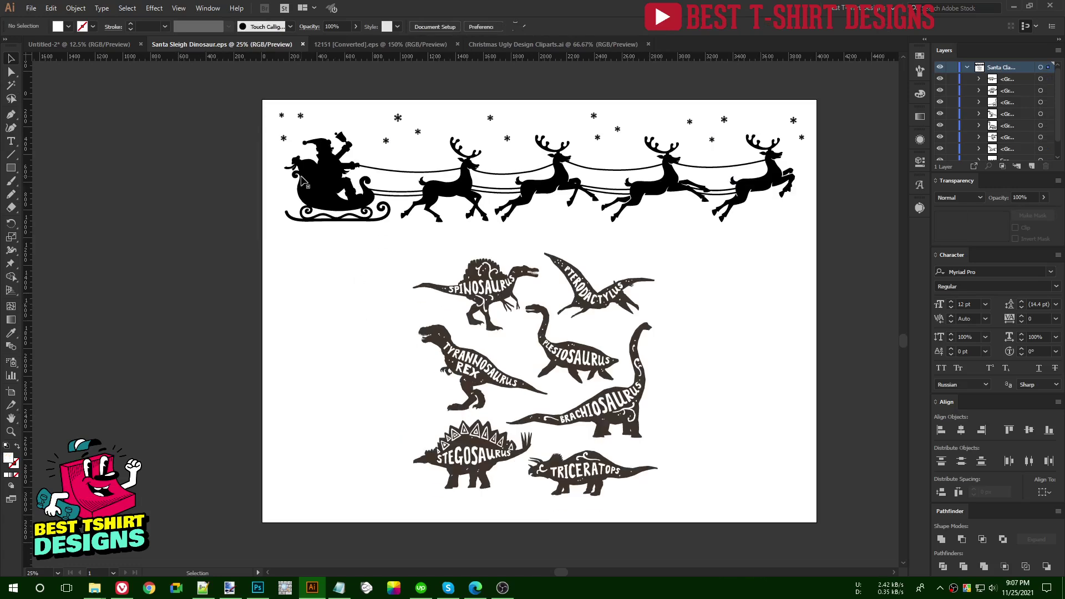
Step: Copy the Santa sleigh with reindeer and snowflakes into Untitled-2 and place it in the upper part of the artboard
left_click(301, 181)
left_click(505, 230)
left_click(353, 192)
left_click_drag(242, 98, 814, 235)
key("ctrl+c")
left_click(102, 44)
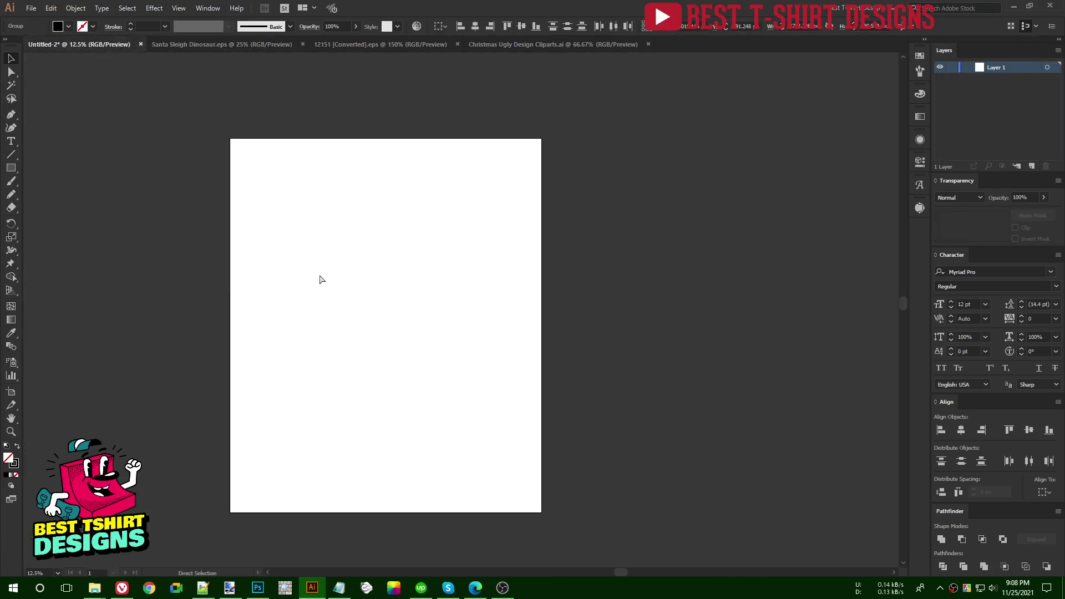
key("ctrl+v")
left_click_drag(506, 324, 437, 238)
left_click(438, 302)
Step: Move the Tyrannosaurus Rex clear of the other dinosaurs in Santa Sleigh Dinosaur.eps and copy it into Untitled-2
left_click(200, 44)
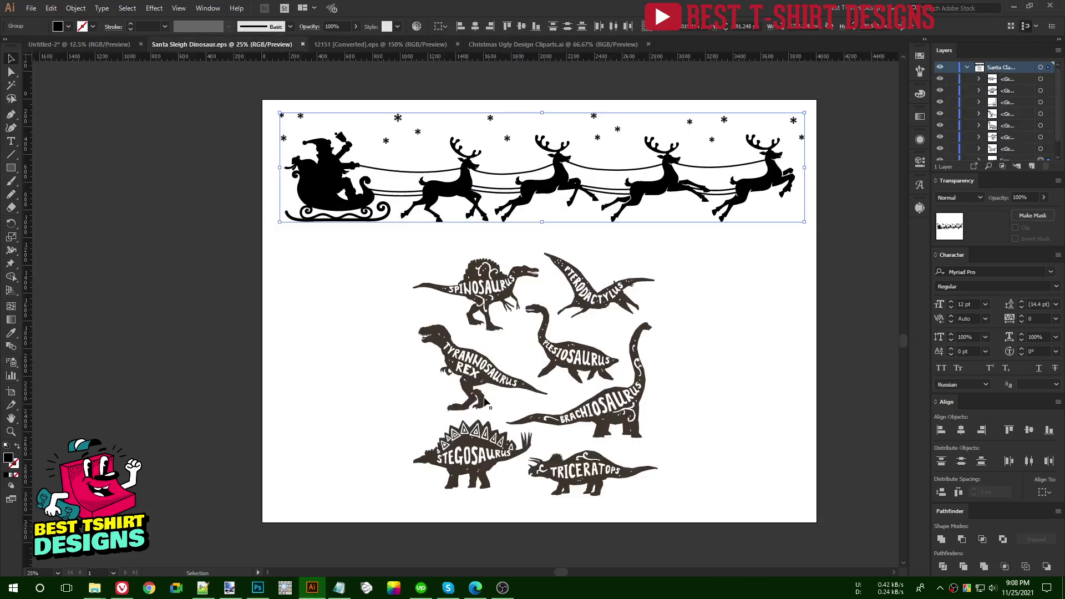
left_click(358, 398)
key("ctrl+c")
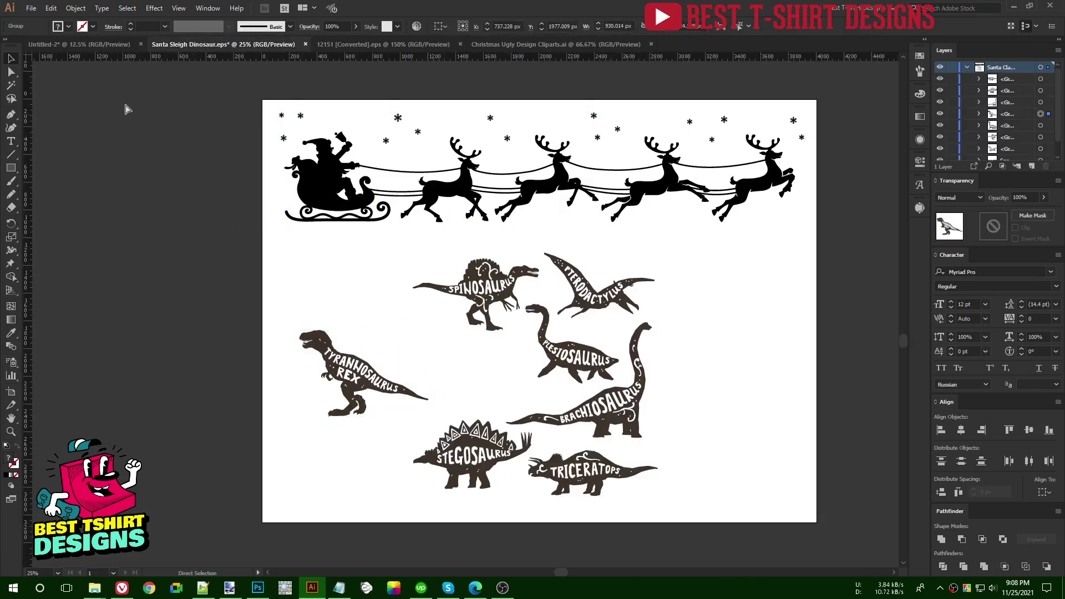
left_click(102, 44)
key("ctrl+v")
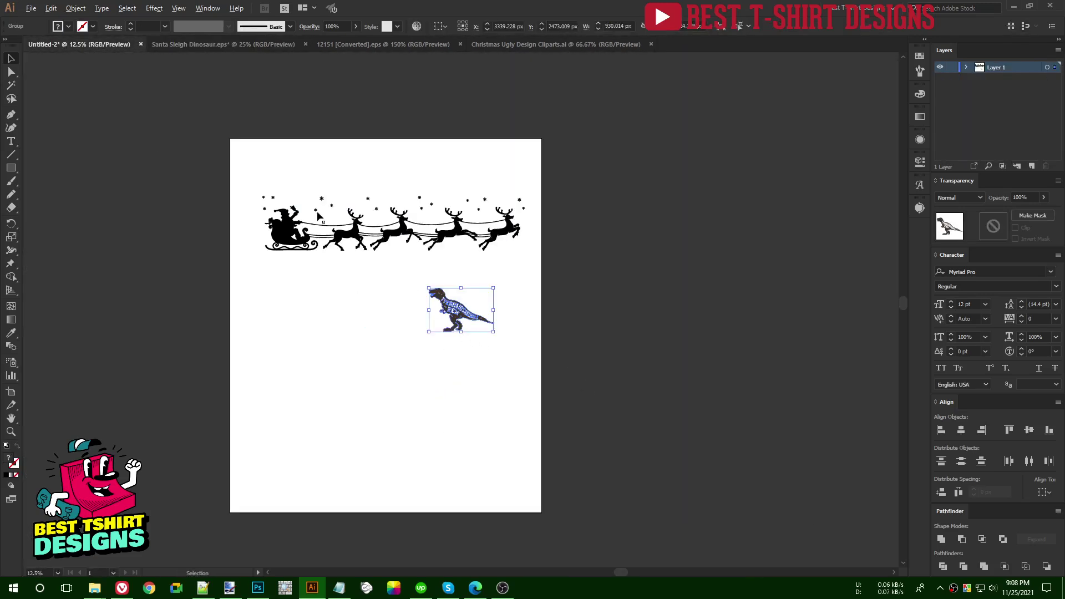
Step: Place the Tyrannosaurus Rex centrally below the sleigh and reindeer on the artboard
scroll(319, 217, "up", 2)
left_click(328, 333)
scroll(335, 304, "down", 1)
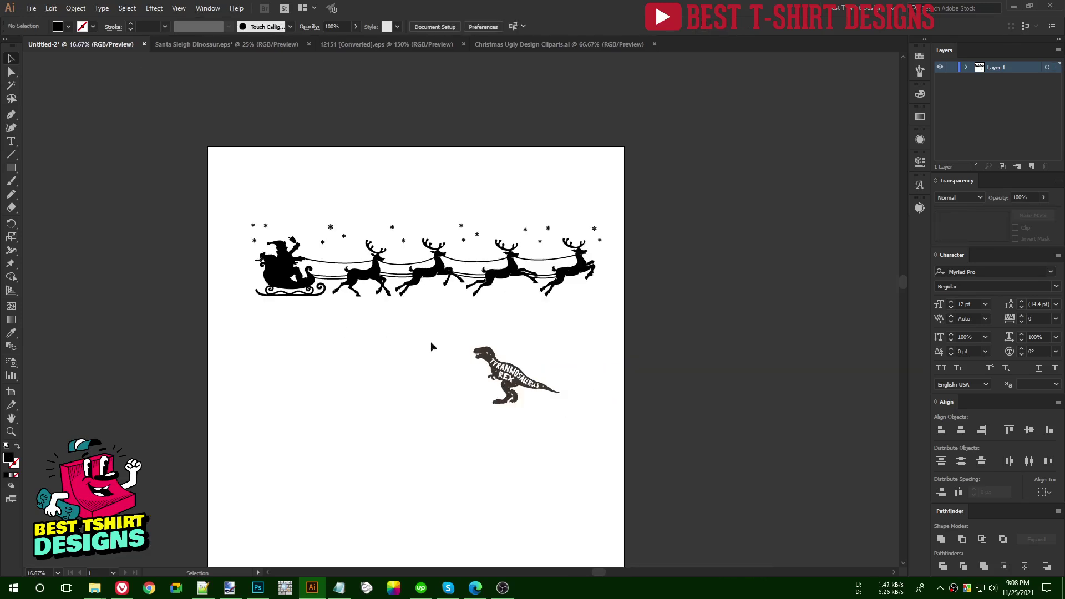
left_click_drag(491, 353, 387, 369)
left_click(467, 345)
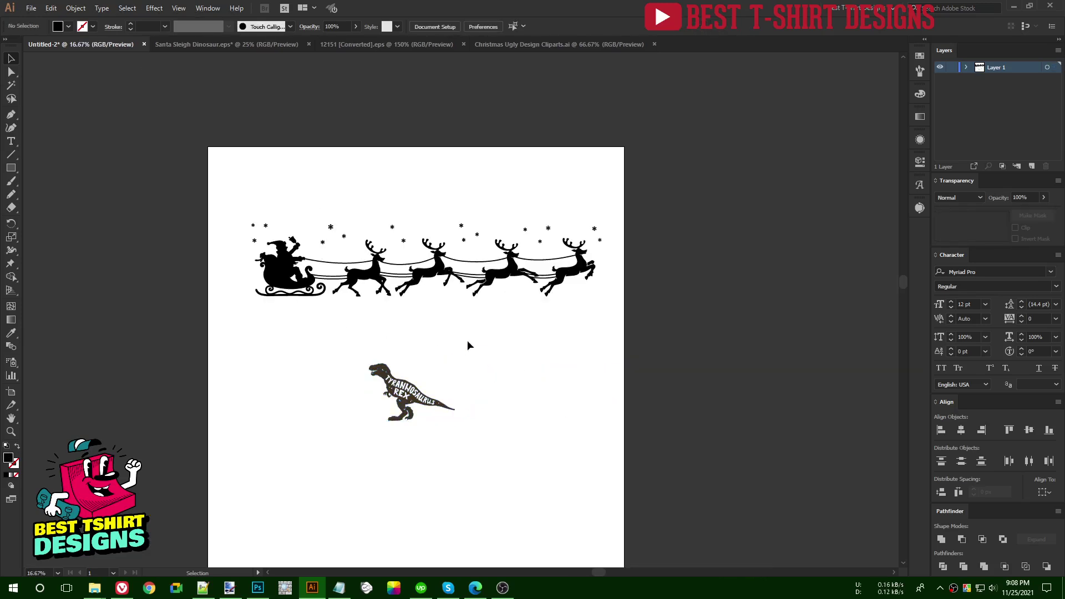
left_click_drag(332, 333, 543, 525)
left_click(533, 464)
Step: Copy the red tree border and the white circle and red arrow strips from Christmas Ugly Design Cliparts.ai into Untitled-2
left_click(208, 45)
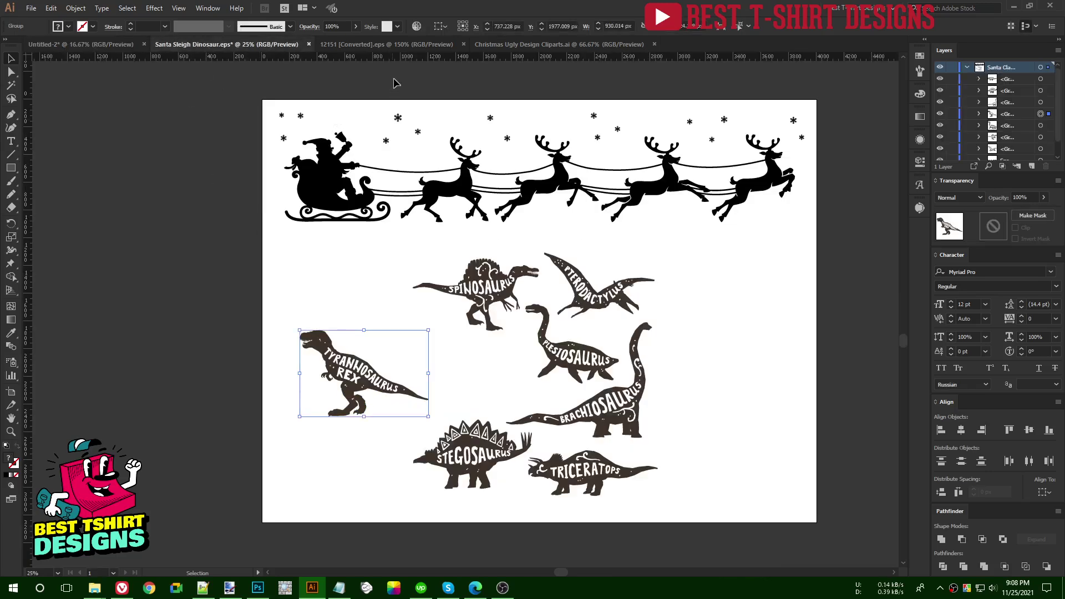
left_click(493, 45)
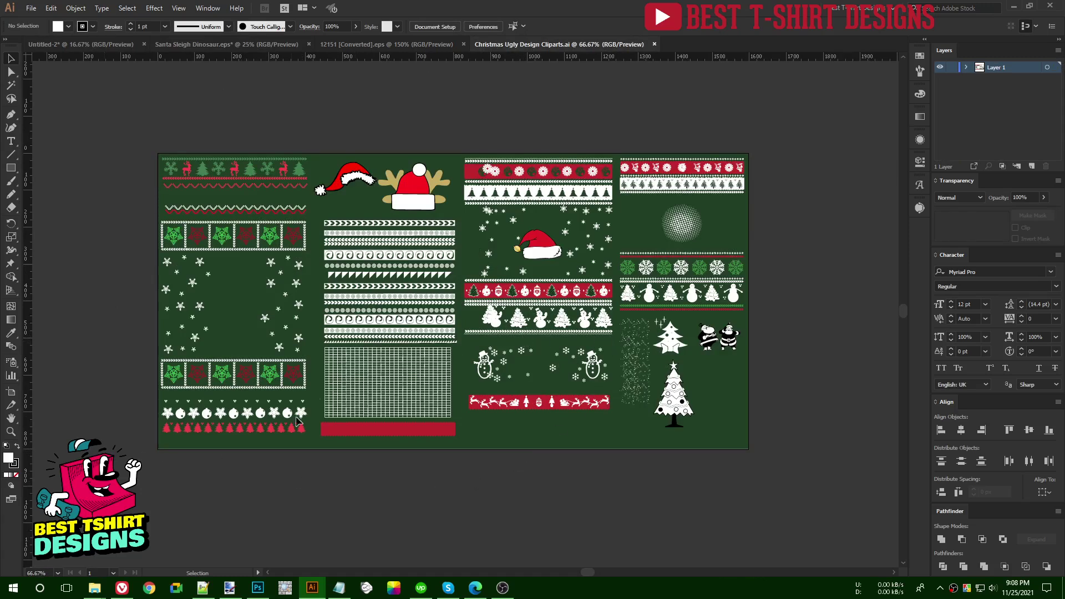
left_click(241, 431)
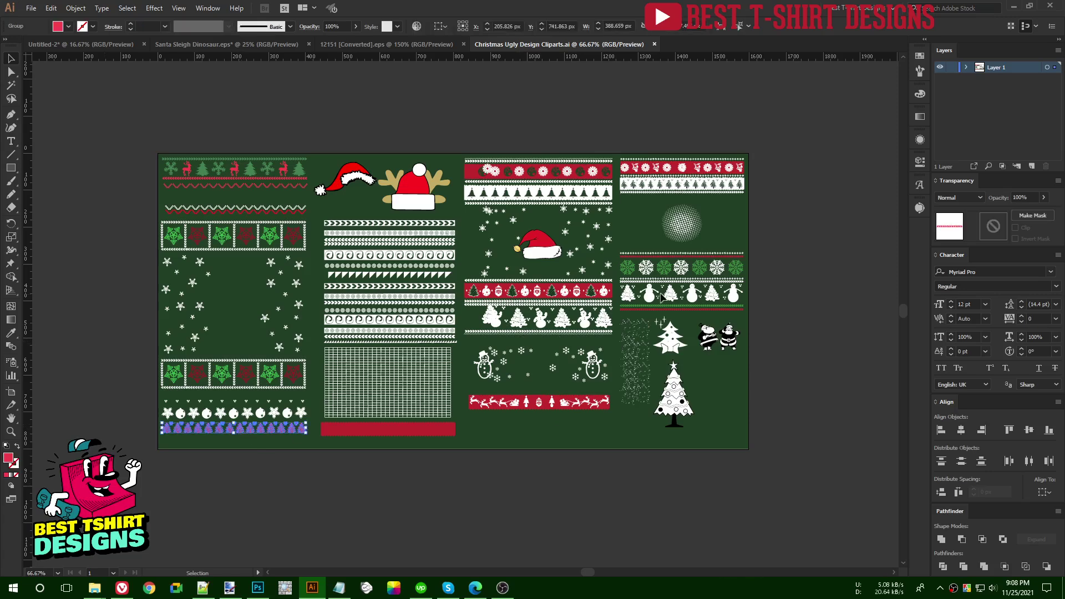
scroll(695, 258, "up", 4)
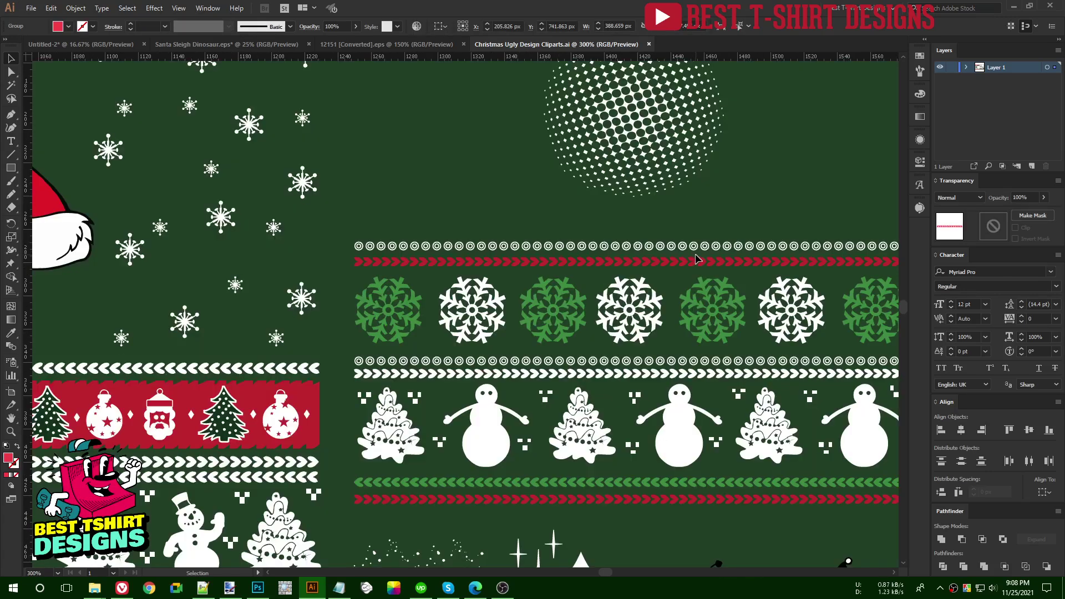
left_click(649, 247)
left_click(649, 262, "shift")
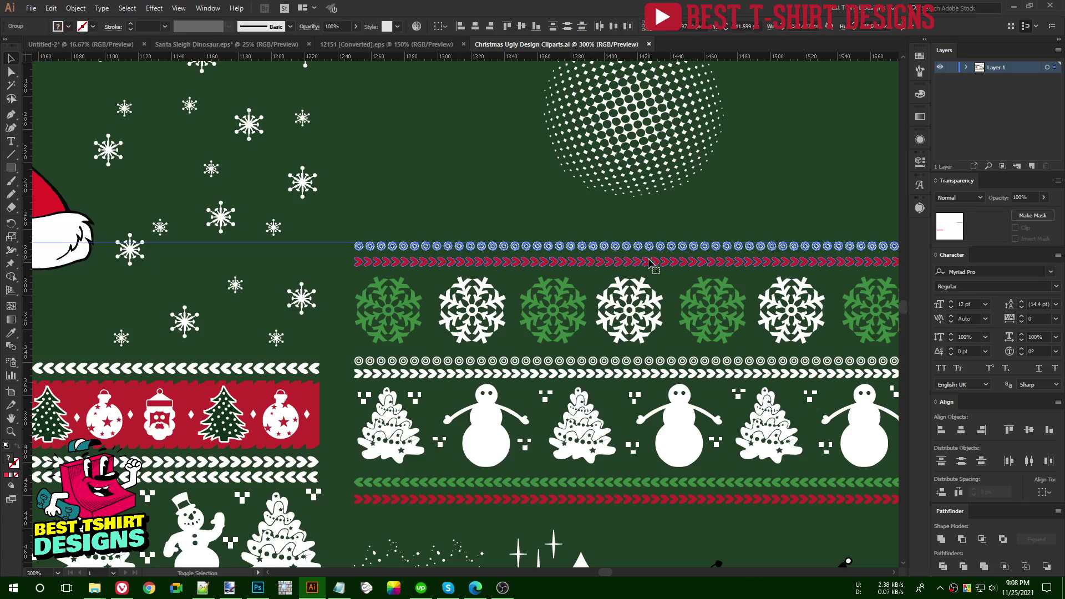
scroll(649, 262, "down", 1)
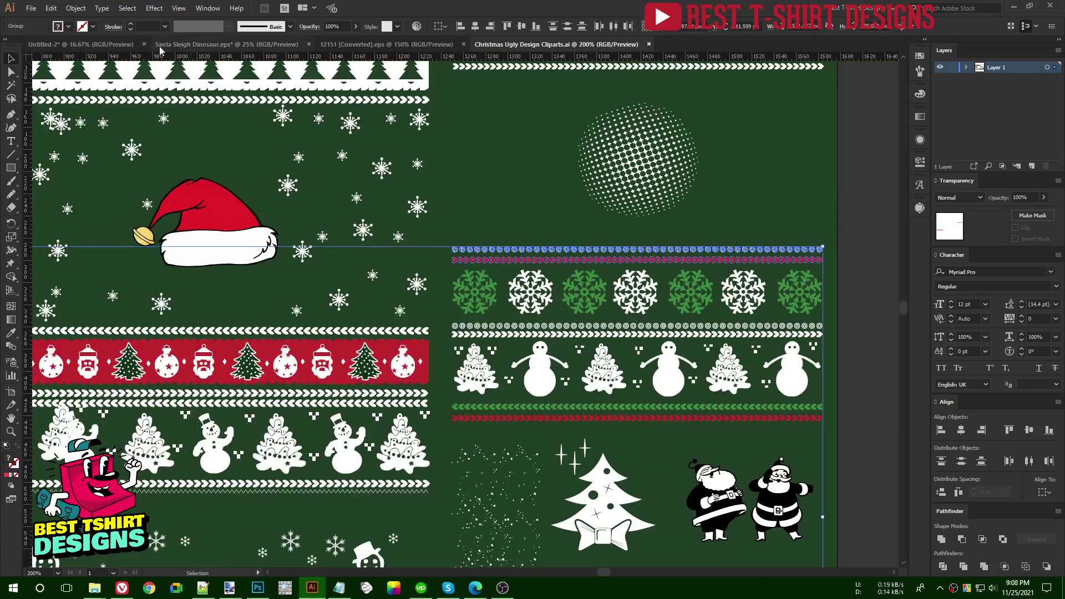
left_click(111, 44)
key("ctrl+v")
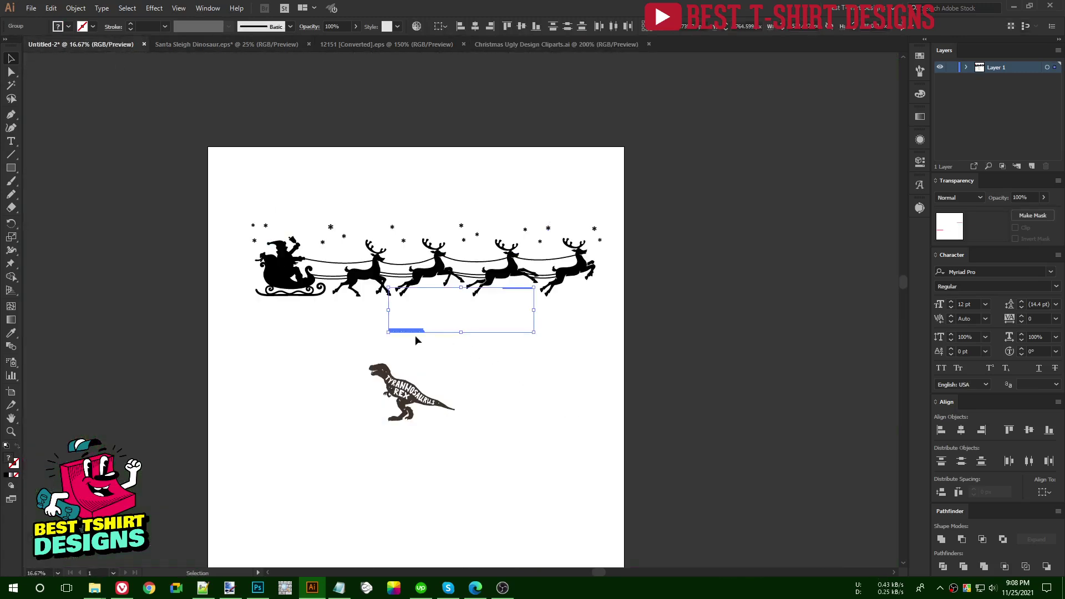
Step: Move the pasted border strips off the artboard into the empty canvas beside it
left_click_drag(407, 337, 701, 351)
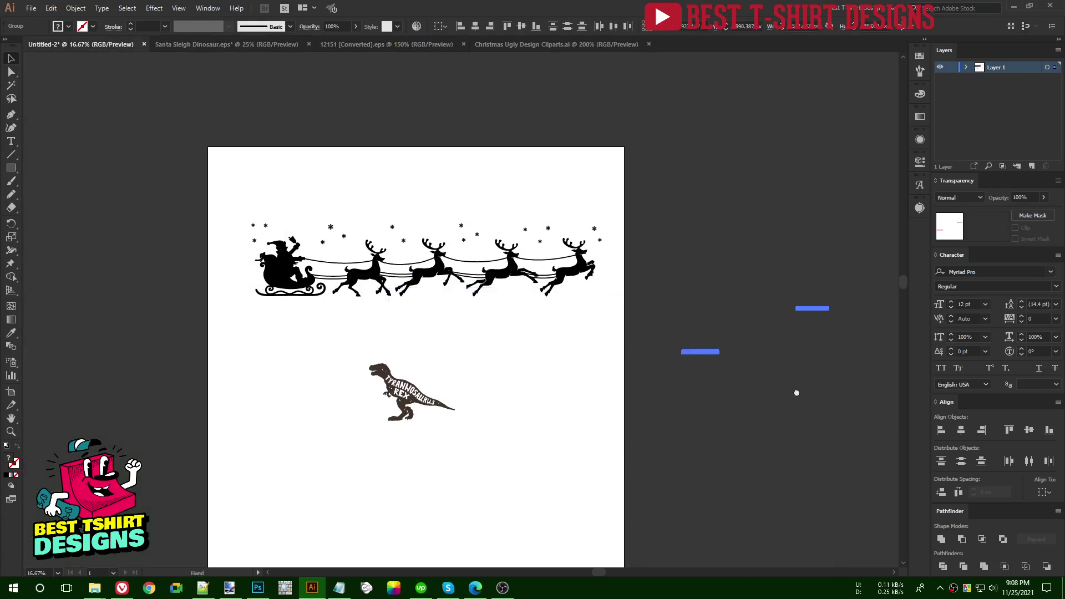
left_click_drag(799, 390, 611, 369)
left_click(626, 371)
Step: Draw a black 500 by 600 px rectangle on the canvas beside the artboard
left_click(12, 168)
left_click(561, 362)
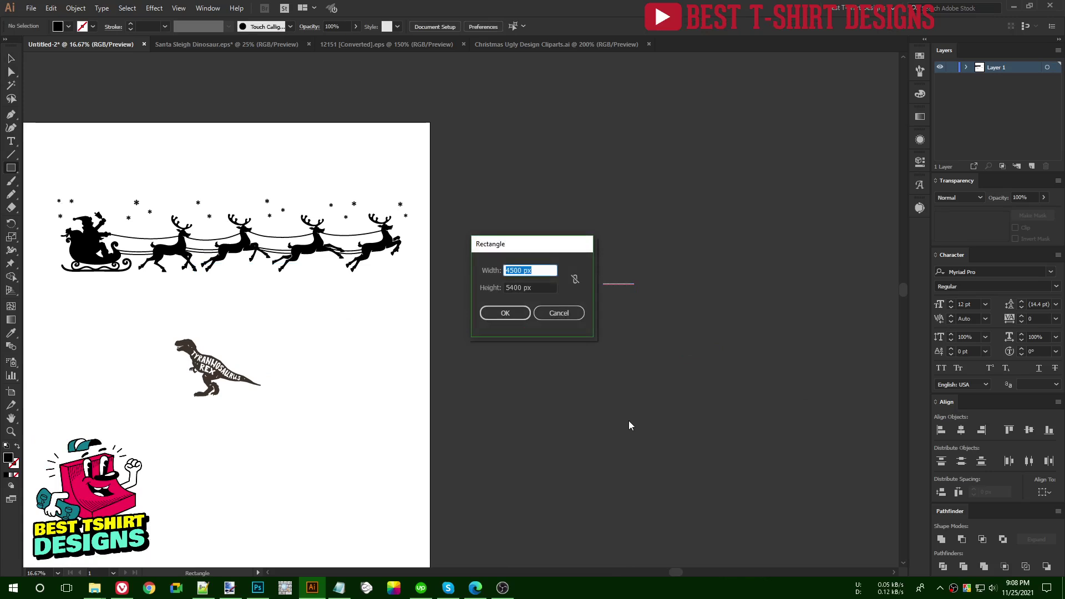
type("500")
key("Tab")
type("6")
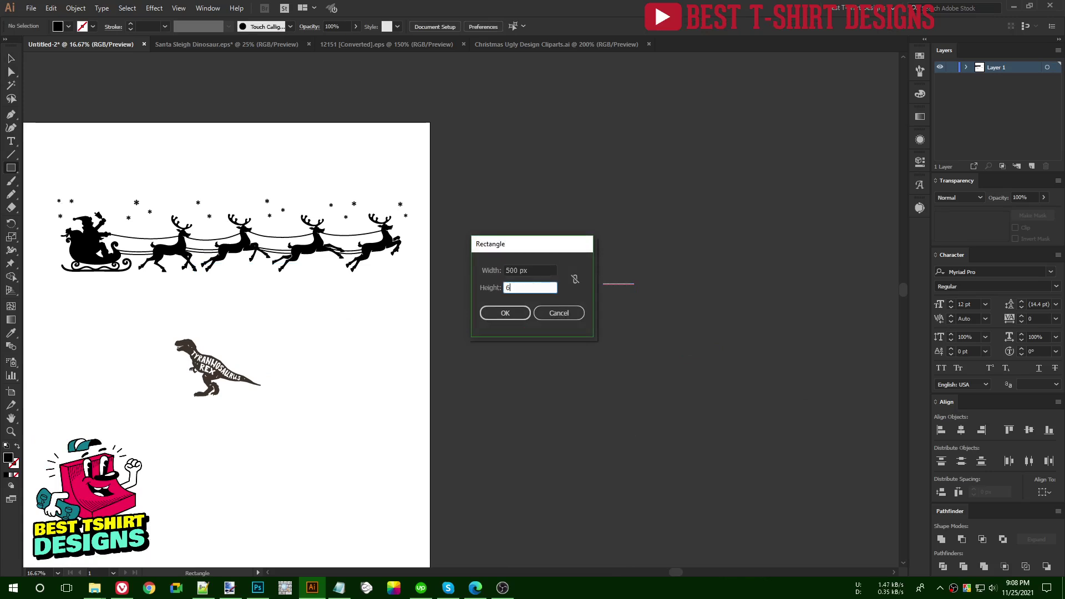
key("Return")
Step: Enlarge the black rectangle proportionally to about 990 by 1189 px
key("v")
scroll(631, 409, "up", 4)
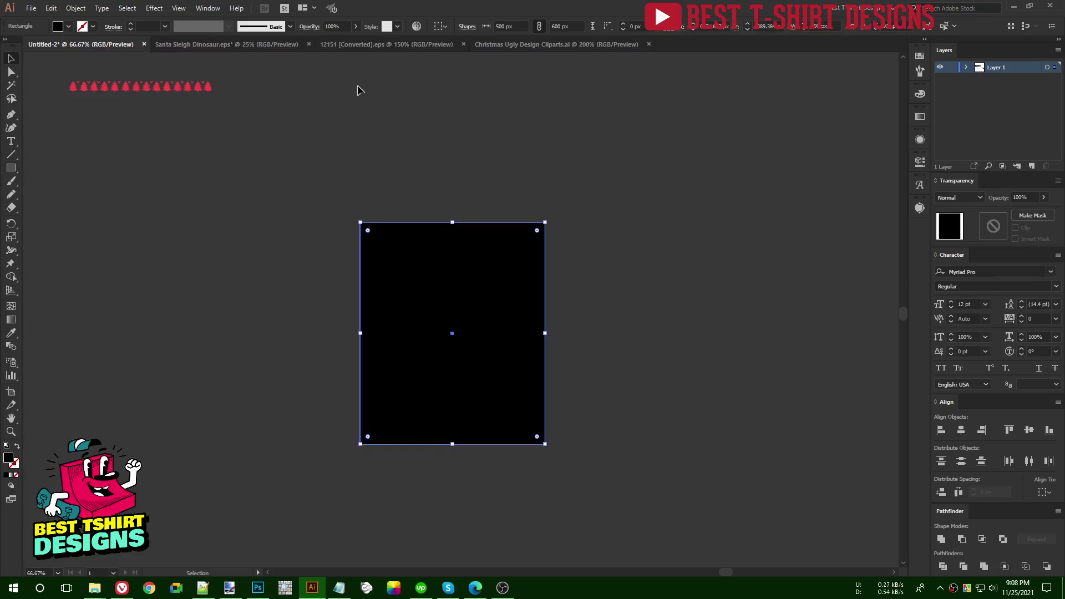
left_click_drag(454, 221, 504, 112)
scroll(599, 235, "down", 1)
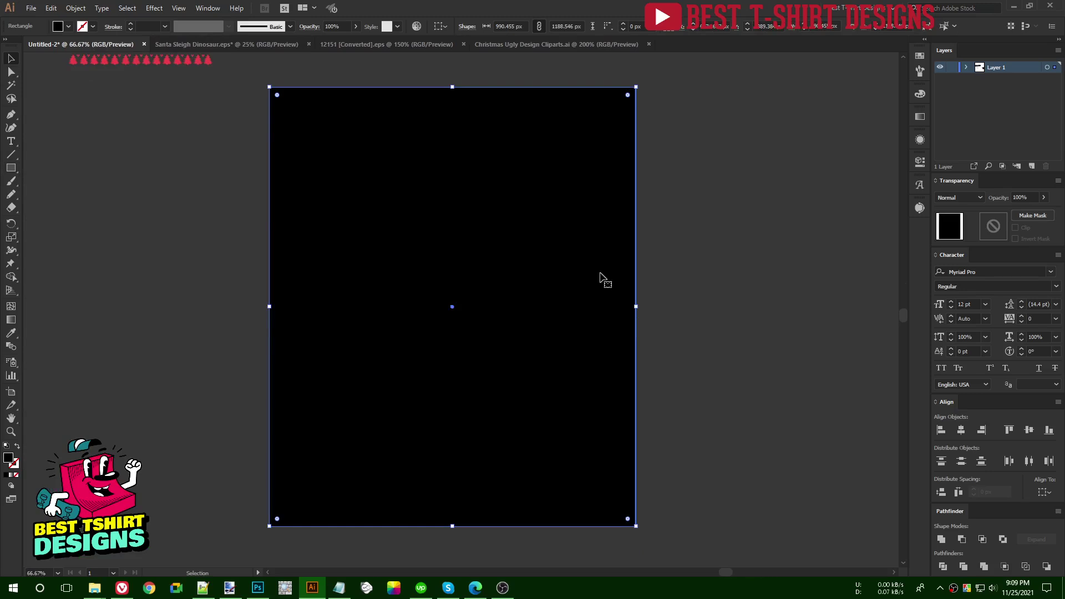
scroll(477, 320, "down", 1)
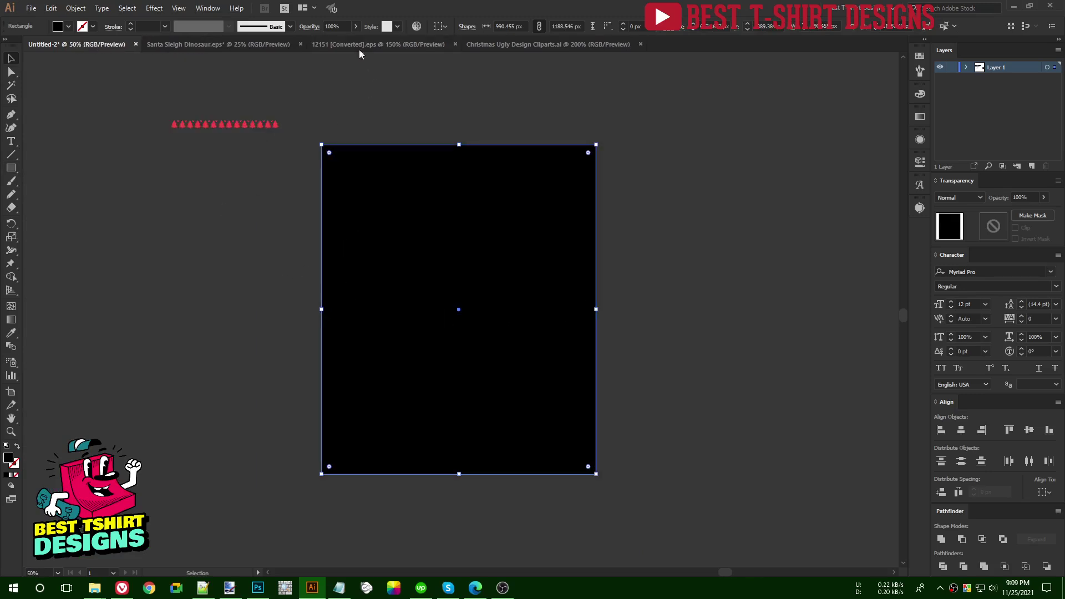
Step: Set the rectangle's opacity to 30% and deselect it
type("30")
key("Return")
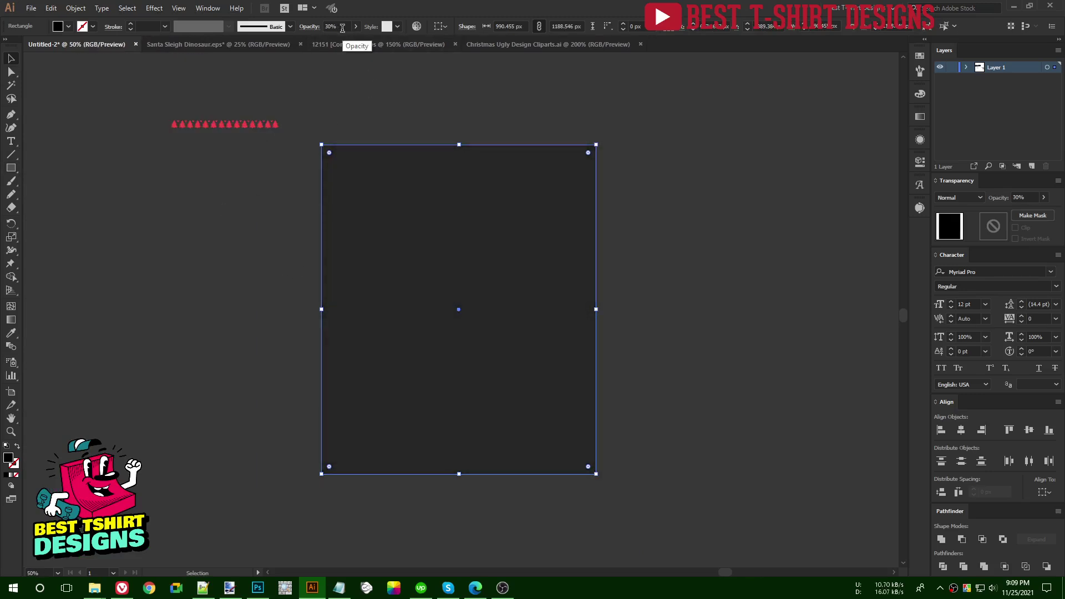
key("a")
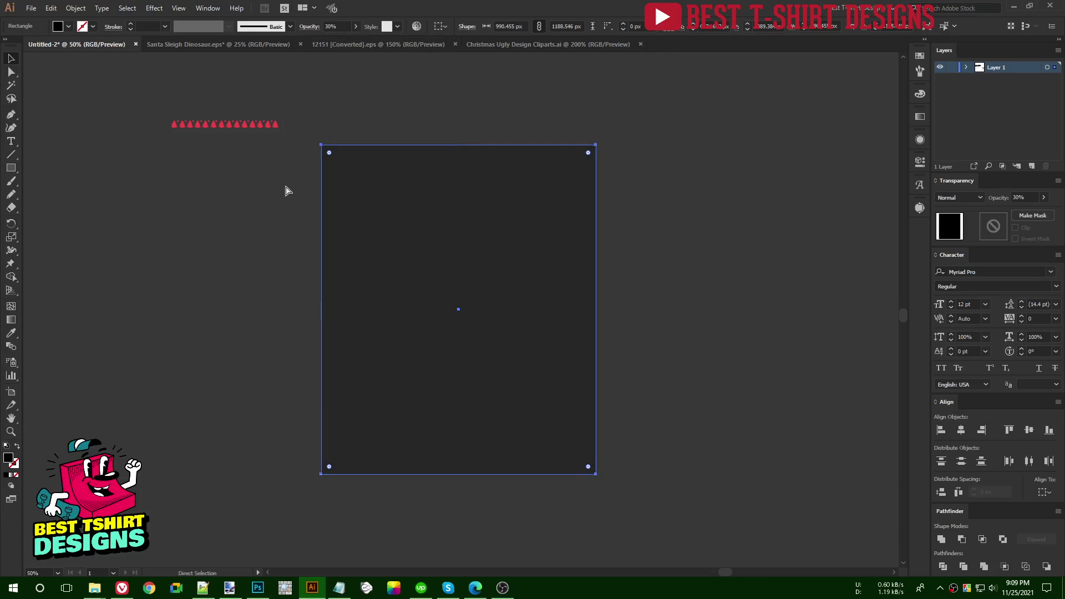
key("v")
left_click(283, 190)
scroll(261, 155, "up", 3)
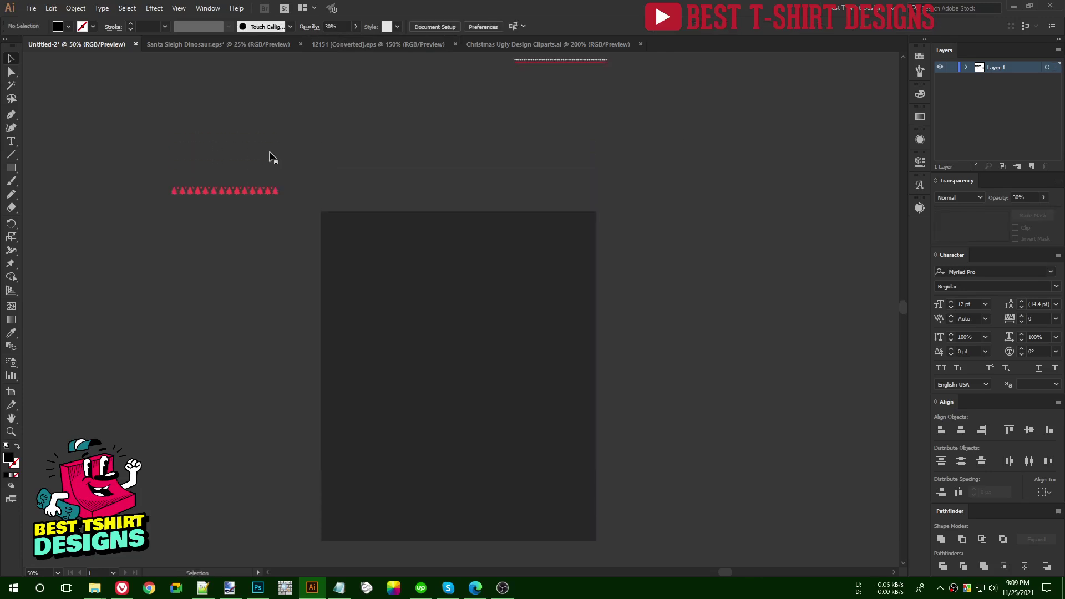
Step: Place the red Christmas tree strip in the rectangle's upper-left corner and enlarge it to just over half the rectangle's width
left_click_drag(136, 176, 366, 233)
left_click_drag(281, 205, 727, 274)
scroll(456, 210, "up", 2)
key("ctrl+z")
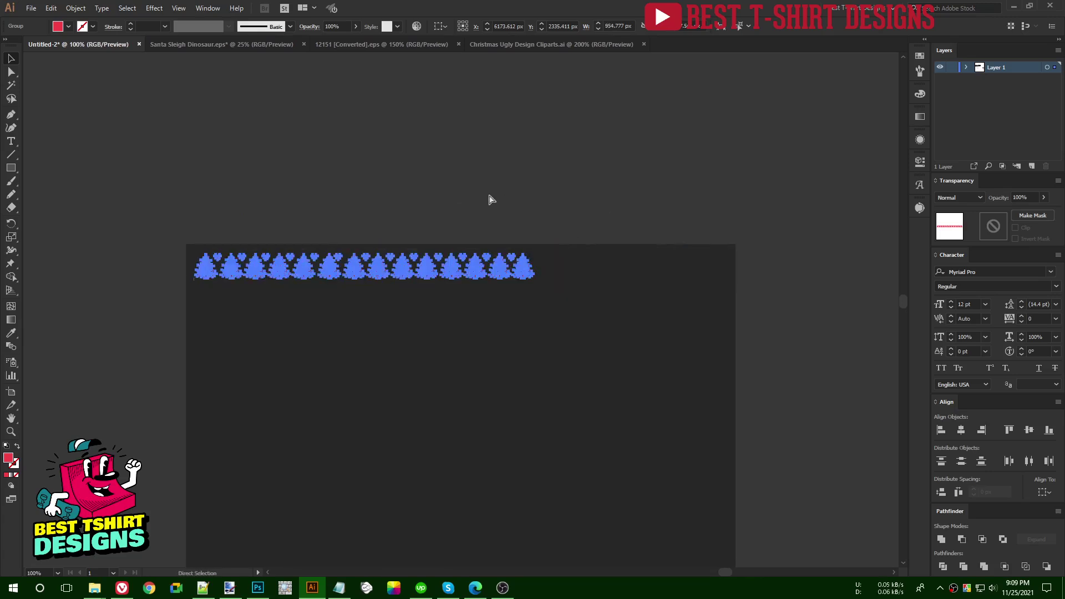
left_click(577, 301)
left_click_drag(577, 302, 495, 278)
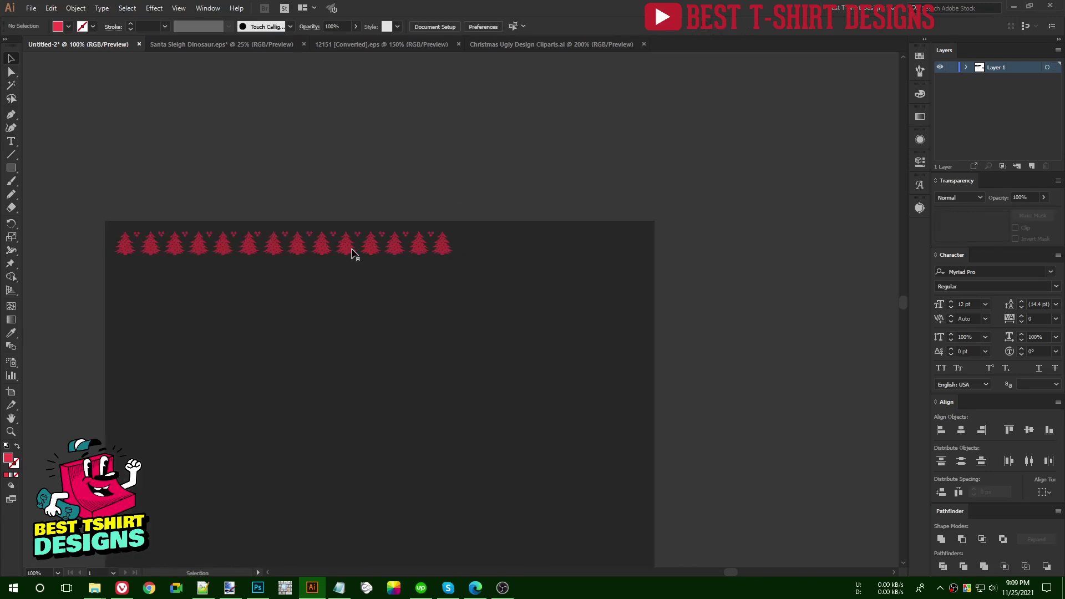
Step: Duplicate the tree strip end to end to form one continuous row of trees
left_click_drag(350, 252, 687, 251)
left_click_drag(529, 292, 274, 183)
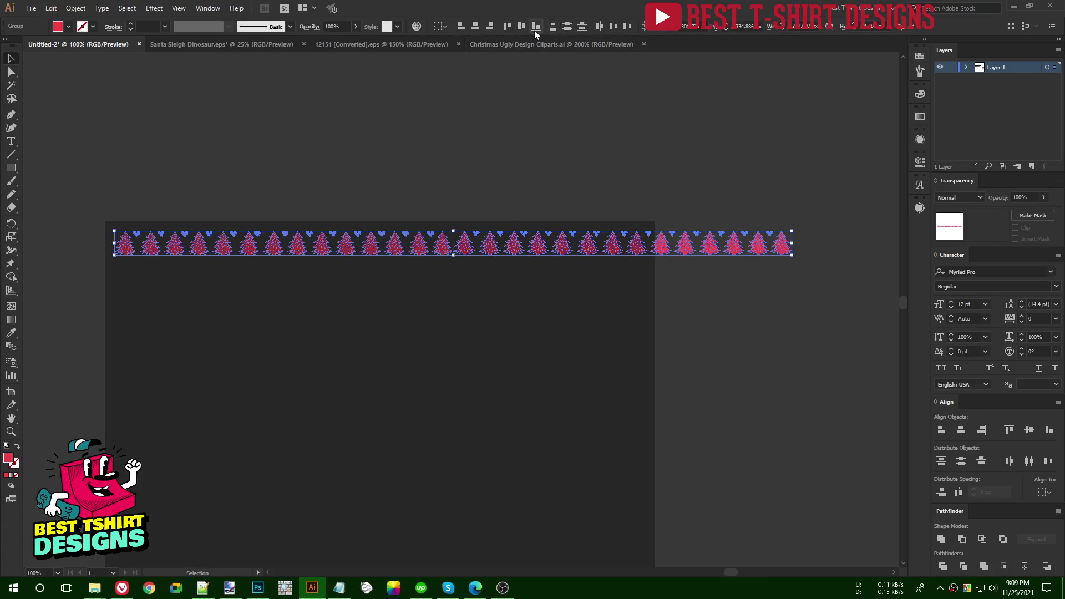
left_click(477, 264)
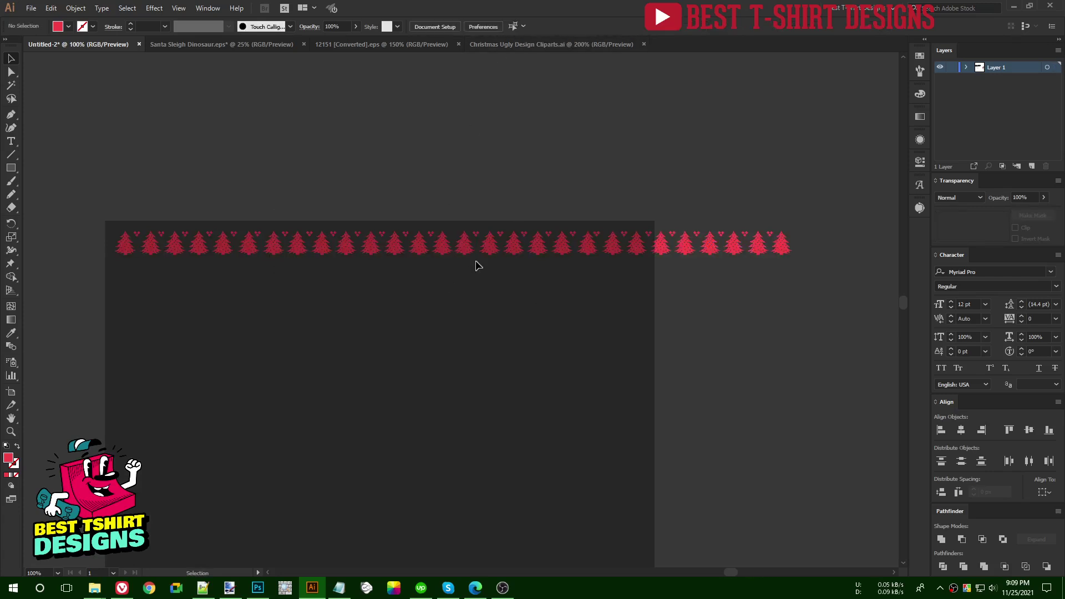
Step: Shrink the doubled tree row proportionally so it fits inside the rectangle's width
left_click_drag(93, 225, 813, 266)
left_click_drag(760, 243, 648, 242)
left_click(690, 254)
Step: Move the dark red chevron strip above the left end of the tree row and enlarge it to about 393 px wide
scroll(603, 268, "up", 4)
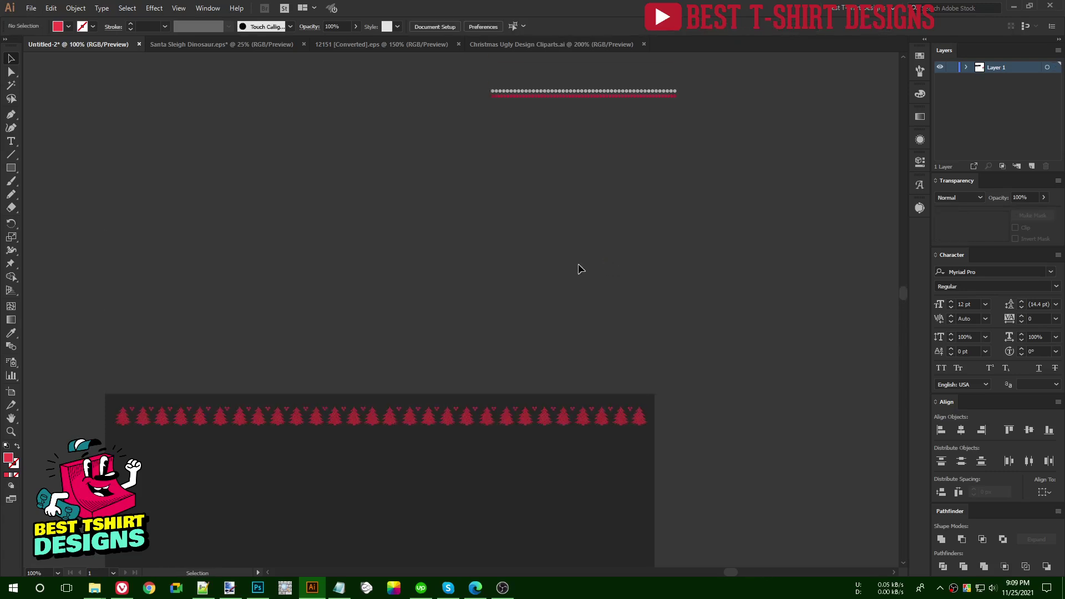
left_click_drag(548, 104, 169, 398)
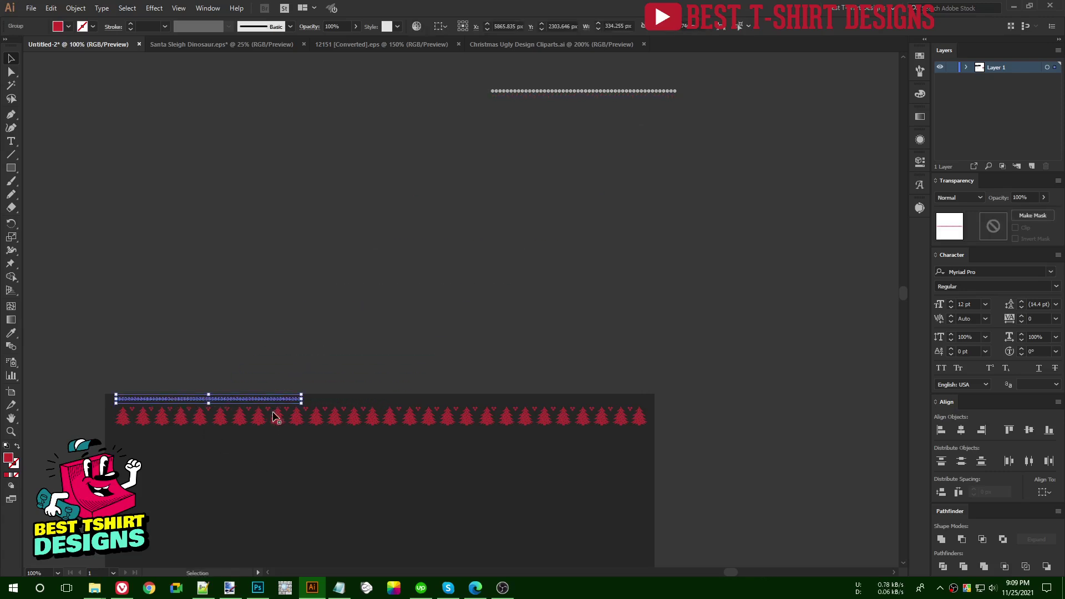
scroll(293, 434, "up", 2)
left_click_drag(323, 337, 421, 337)
Step: Duplicate the chevron strip end to end, close the gap between the copies and align them by their vertical centers
left_click_drag(262, 340, 845, 340)
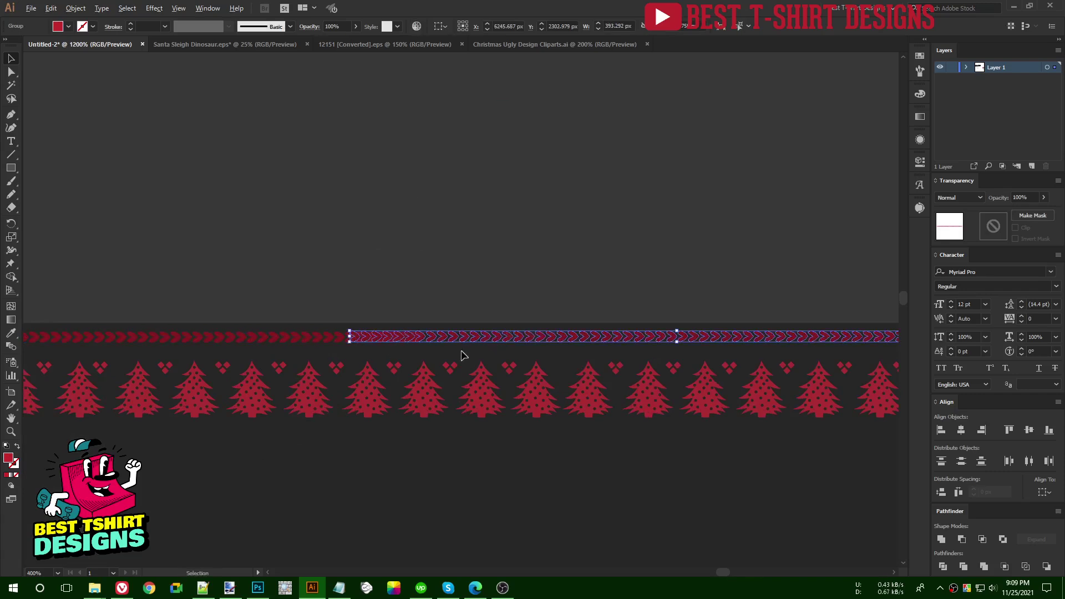
scroll(363, 337, "up", 3)
left_click_drag(361, 333, 294, 289)
left_click(271, 289, "shift")
left_click(518, 29)
key("ctrl+1")
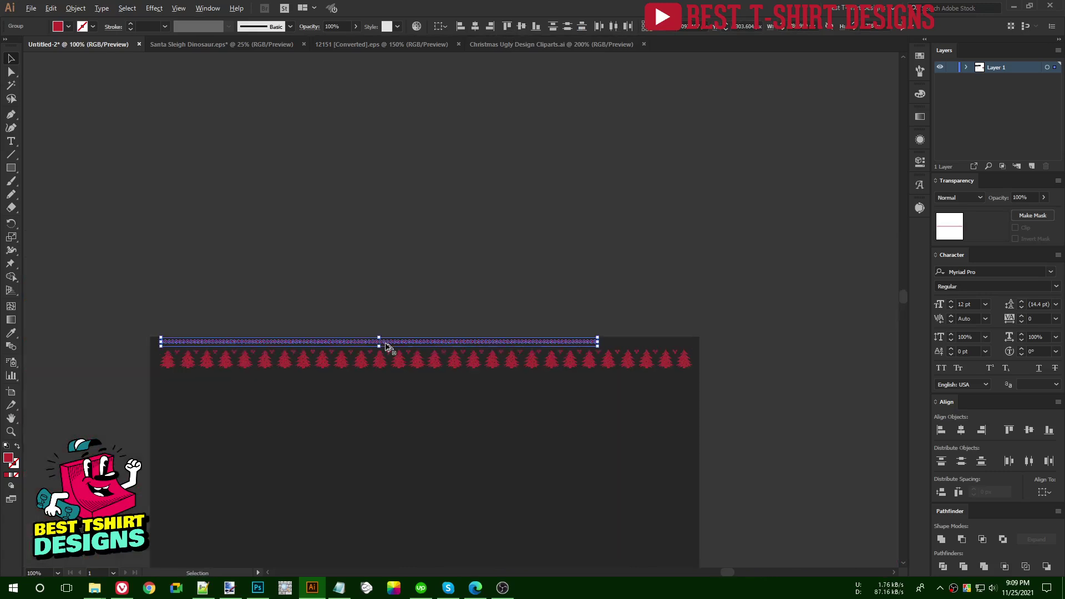
Step: Enlarge the joined chevron strip to match the width of the tree row below it
scroll(697, 381, "up", 1)
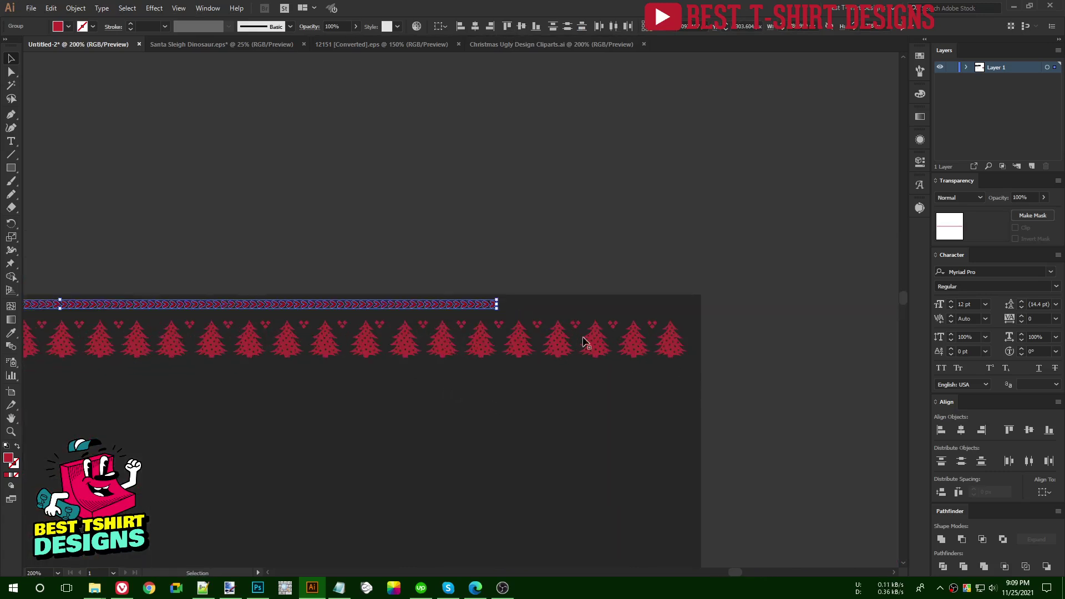
scroll(613, 351, "up", 1)
left_click_drag(475, 297, 763, 300)
scroll(712, 382, "down", 3)
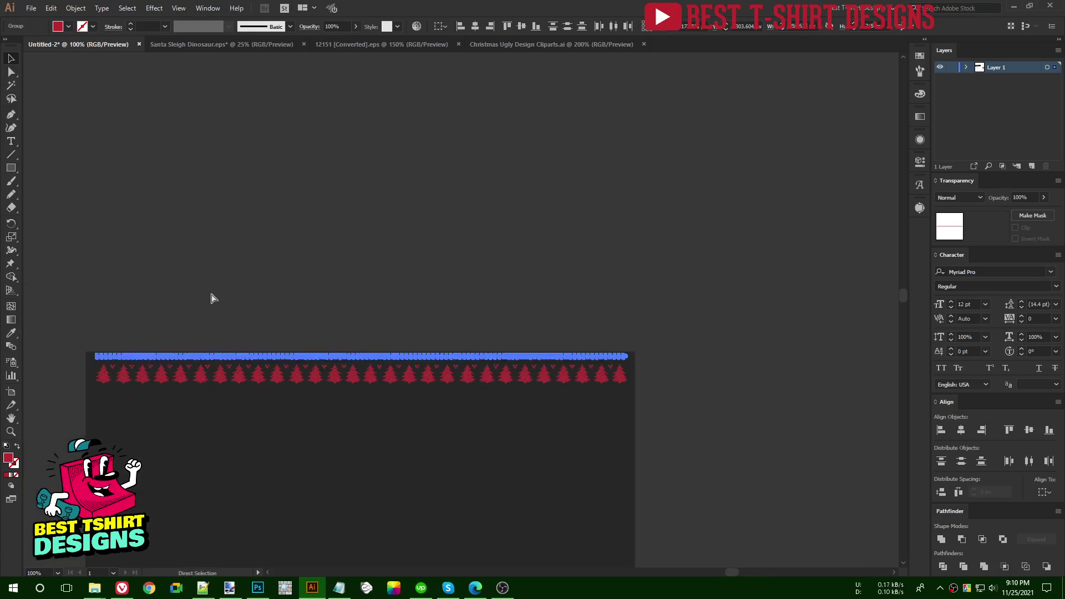
Step: Line up the chevron strip with the tree row and stretch its right end to match the last tree
left_click(289, 381)
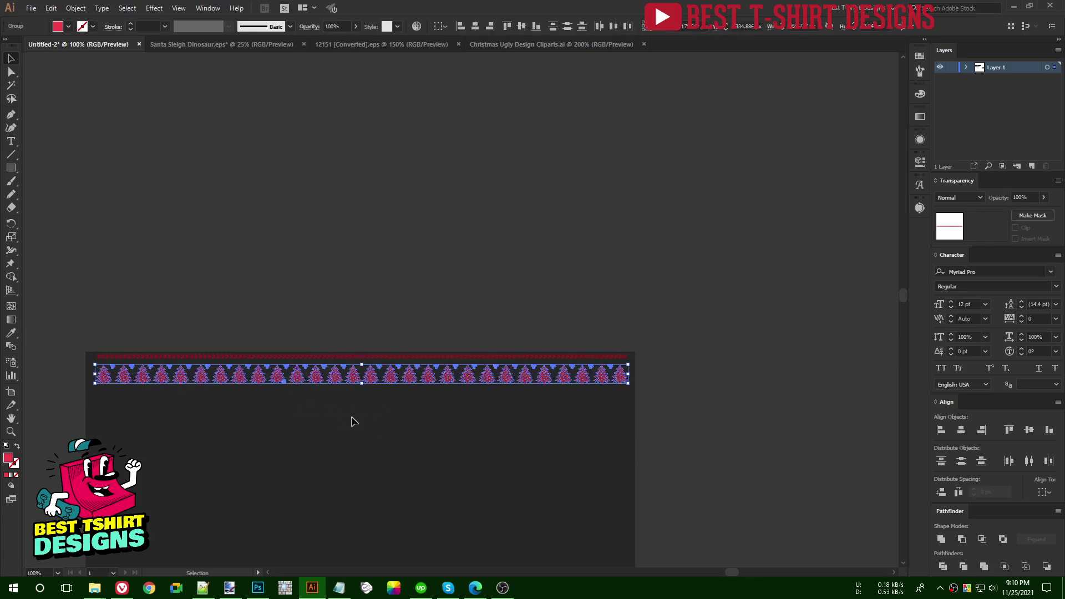
left_click_drag(242, 303, 425, 466)
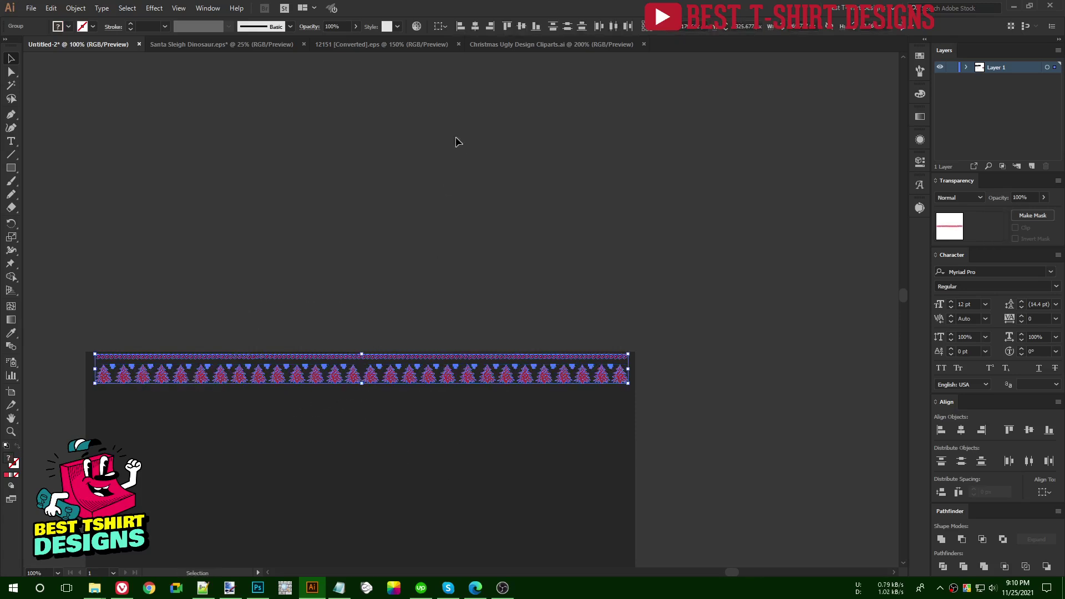
left_click(397, 226)
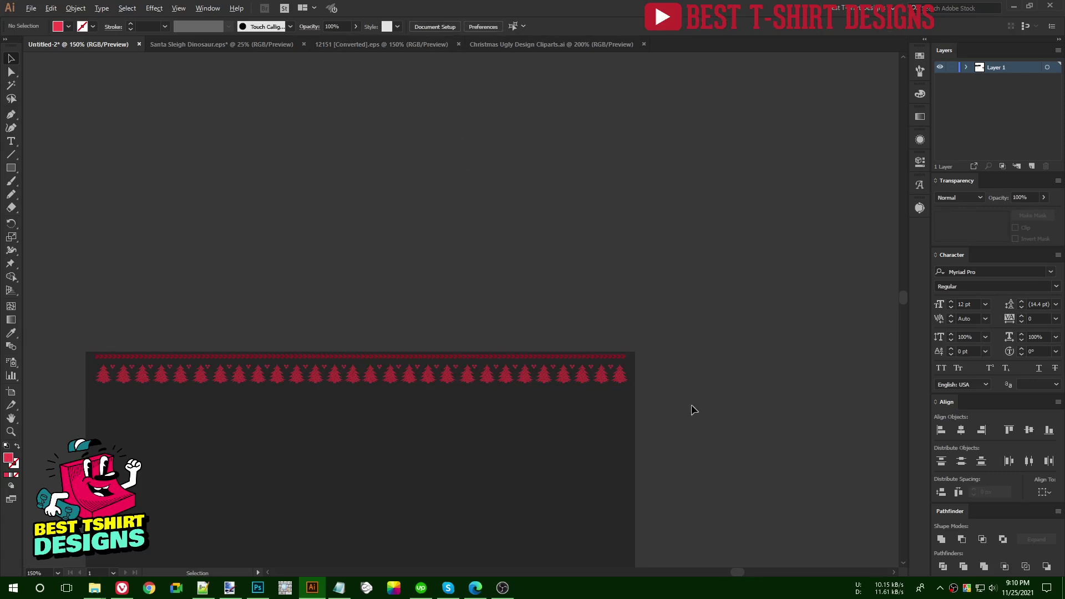
scroll(699, 422, "up", 4)
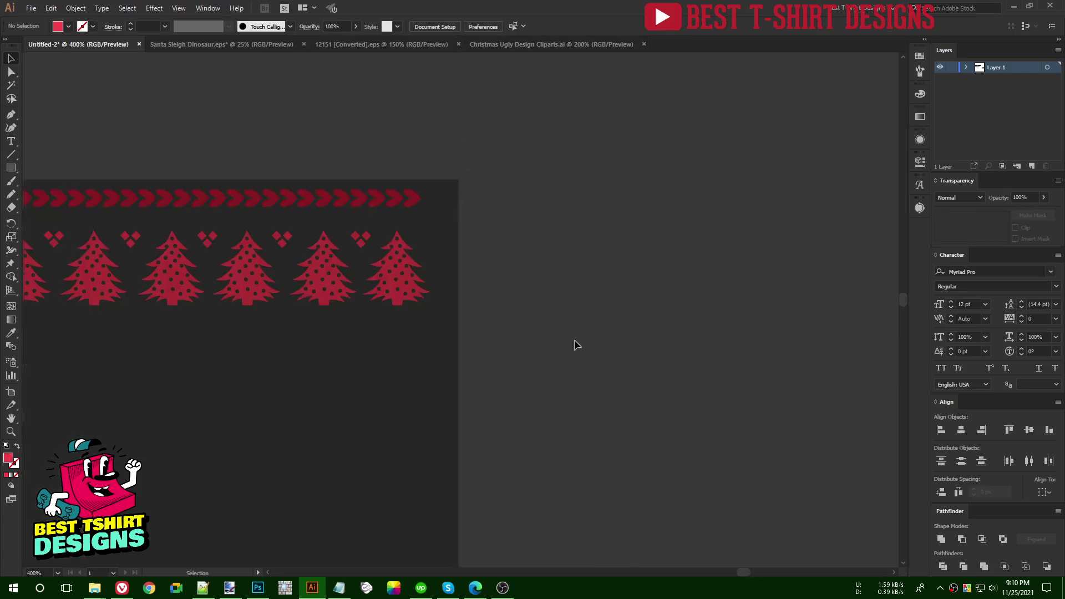
left_click(388, 199)
left_click_drag(406, 197, 427, 198)
left_click(531, 270)
scroll(500, 270, "down", 2)
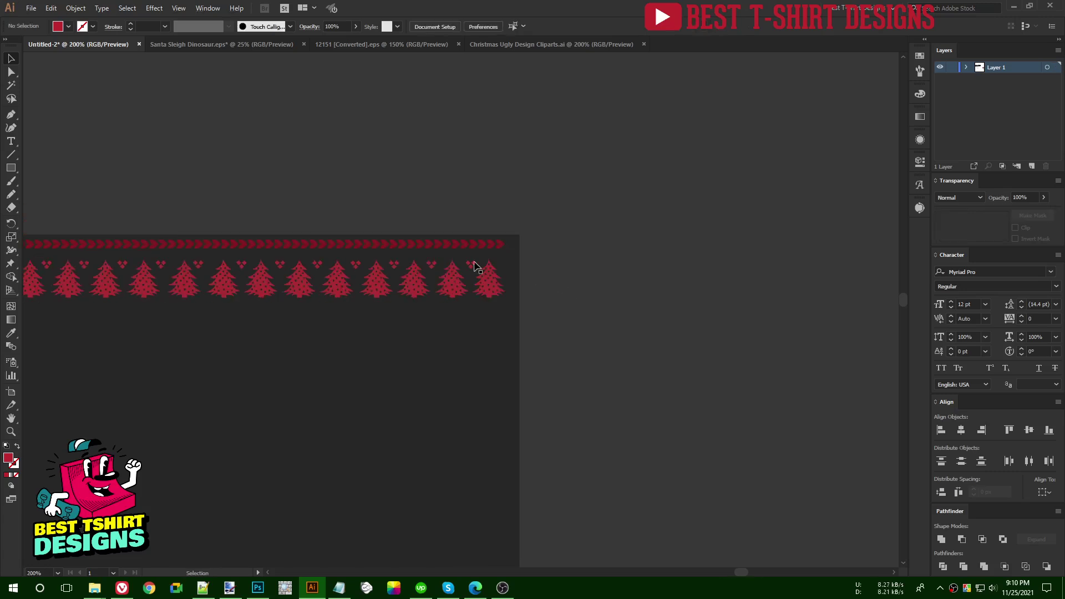
Step: Duplicate the chevron strip below the tree row and align all three strips by their horizontal centers
left_click_drag(432, 247, 474, 310)
left_click(338, 374)
scroll(171, 201, "down", 2)
left_click_drag(93, 160, 783, 314)
left_click(475, 26)
Step: Duplicate the complete tree and chevron border to the bottom edge of the rectangle
scroll(313, 147, "down", 1)
left_click(288, 157)
left_click_drag(166, 157, 636, 254)
scroll(407, 126, "down", 1)
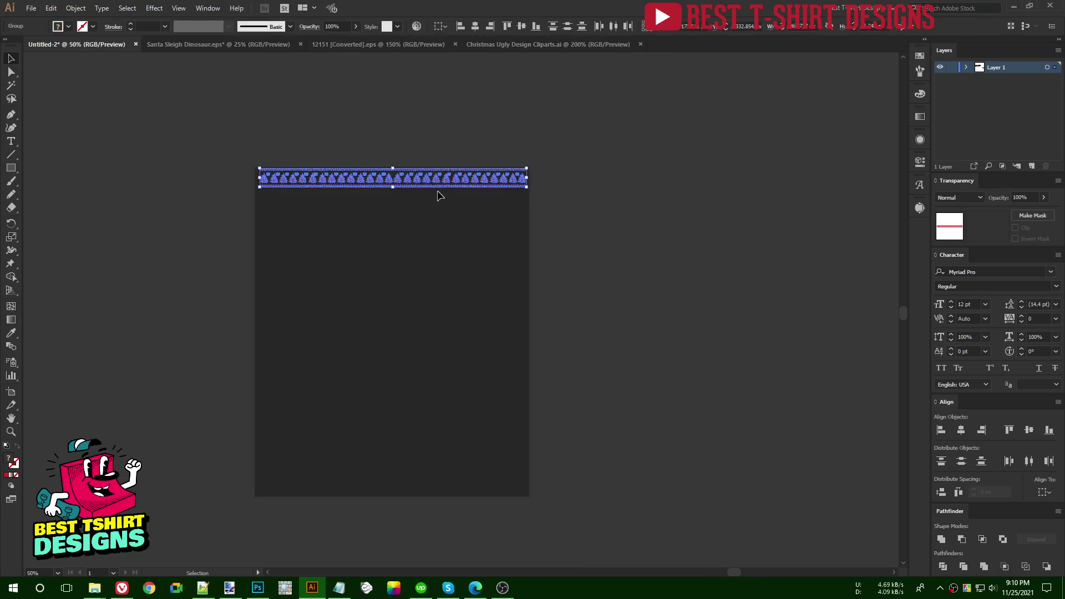
left_click_drag(435, 186, 433, 488)
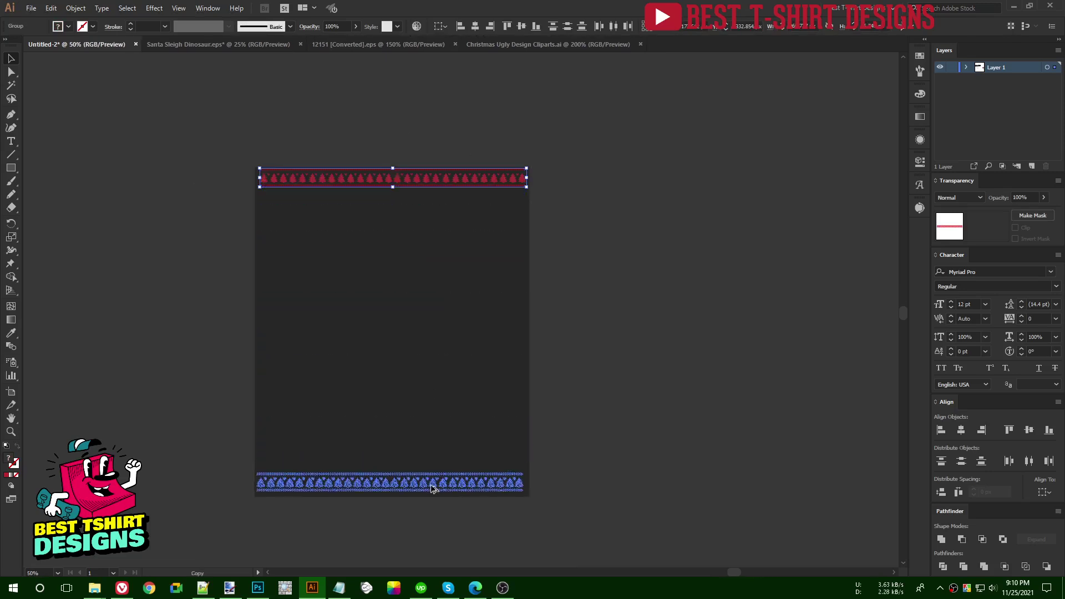
Step: Align the top and bottom borders with each other by their horizontal centers
left_click_drag(558, 480, 597, 477)
left_click_drag(607, 523, 173, 138)
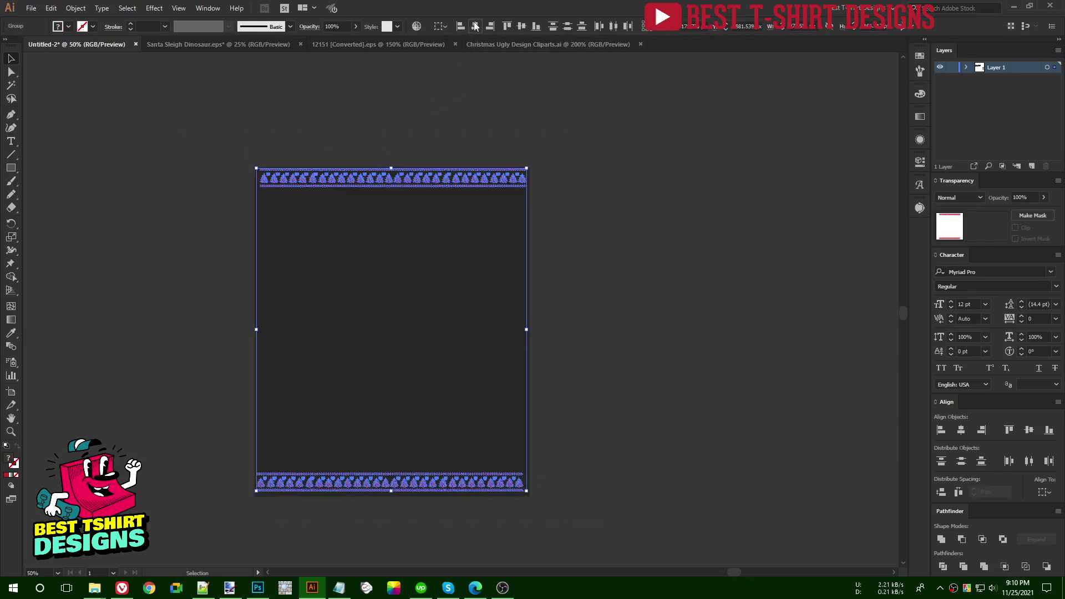
left_click(392, 135)
Step: Fill both chevron strips of the top border with white
scroll(397, 178, "up", 4)
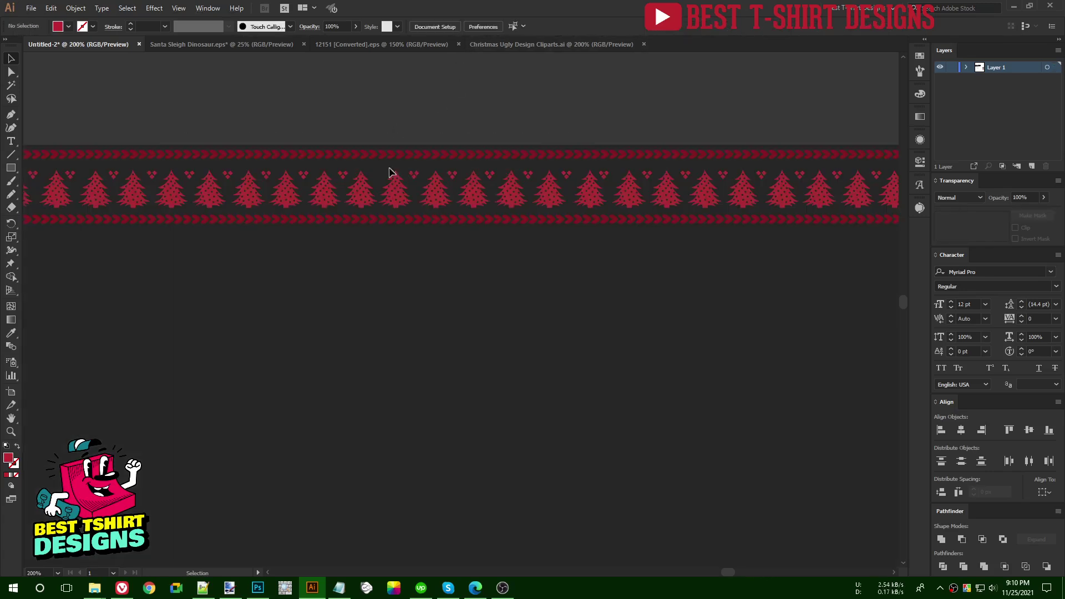
left_click(376, 159)
left_click(378, 219, "shift")
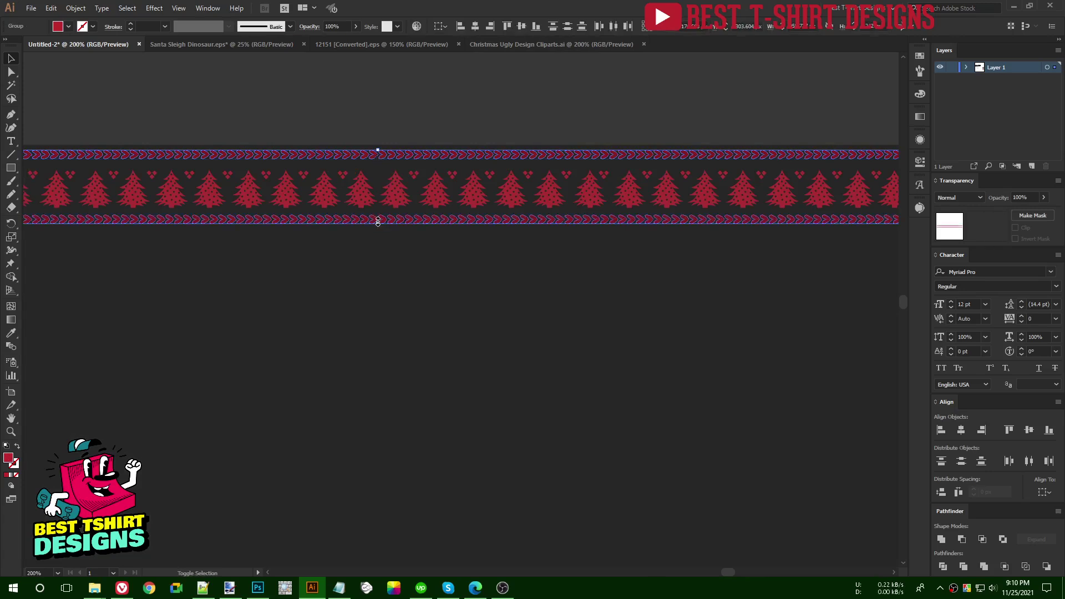
left_click(797, 85)
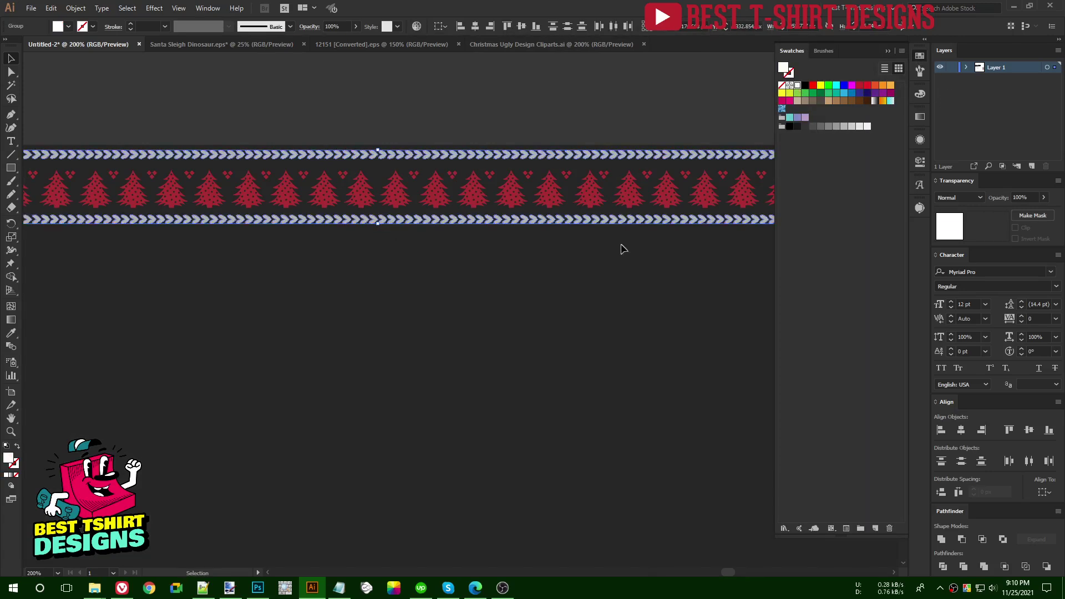
left_click(510, 300)
Step: Isolate the bottom border group and fill both of its chevron strips with white
scroll(336, 102, "down", 3)
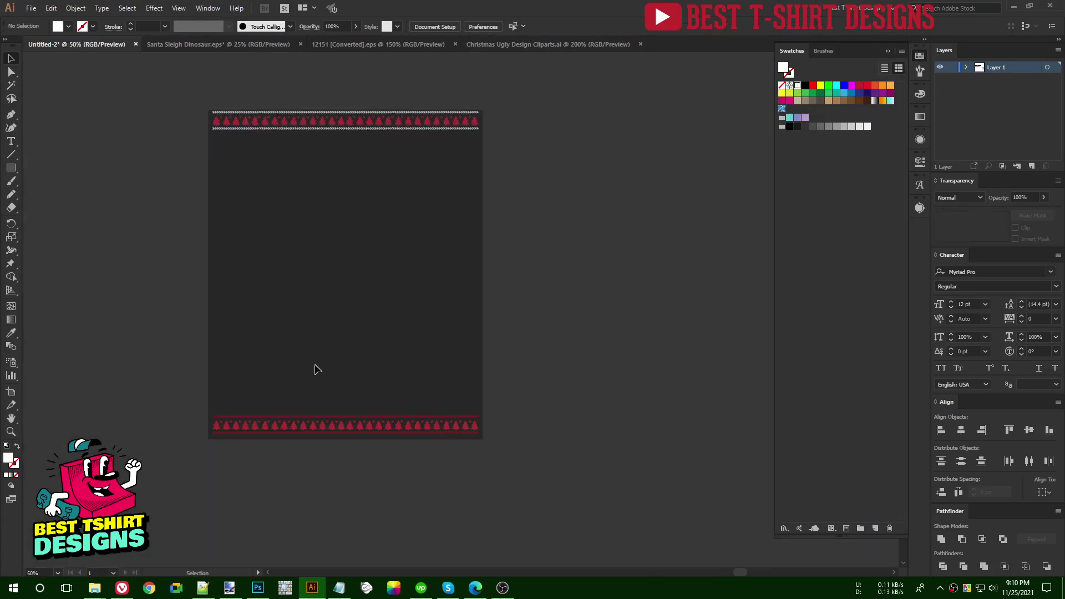
scroll(271, 440, "up", 4)
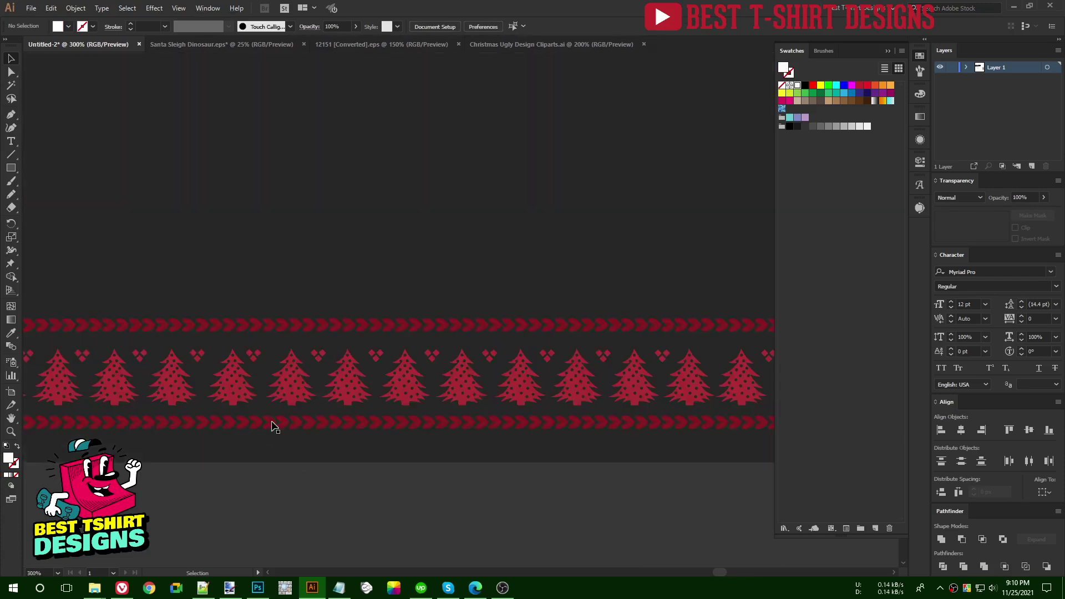
left_click(271, 427)
double_click(297, 331)
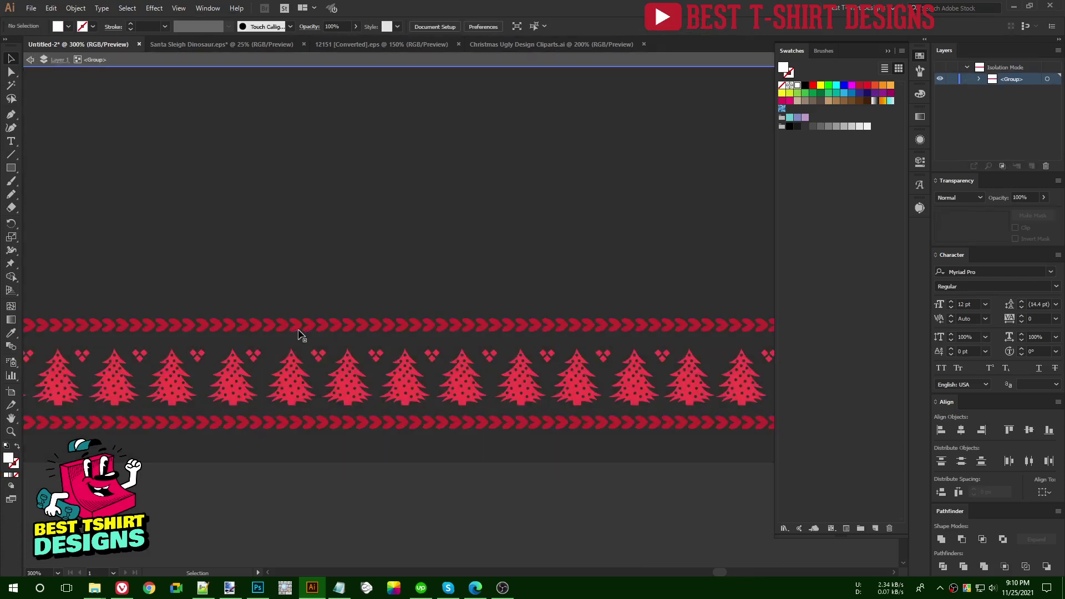
left_click(297, 425)
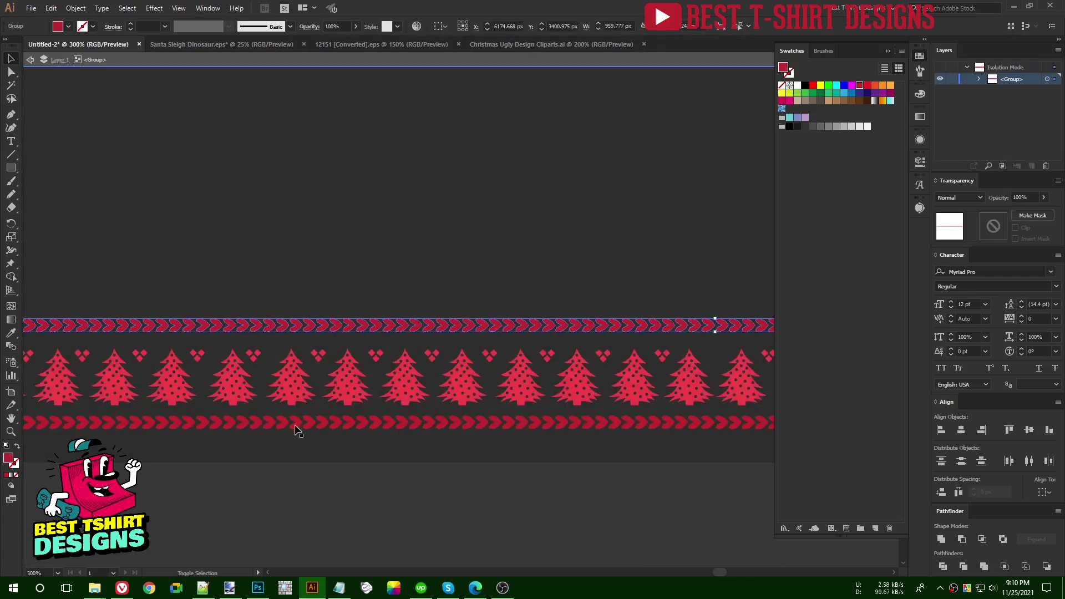
left_click(797, 85)
double_click(515, 231)
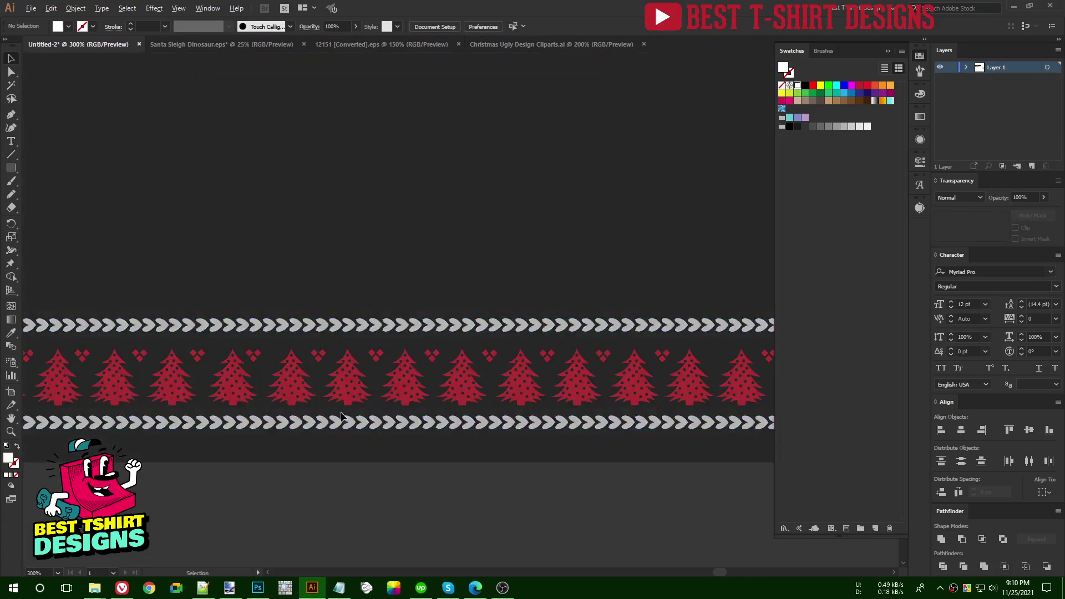
Step: Unlock the locked background rectangle behind the two borders
key("ctrl+1")
scroll(304, 409, "down", 1)
scroll(413, 409, "up", 4)
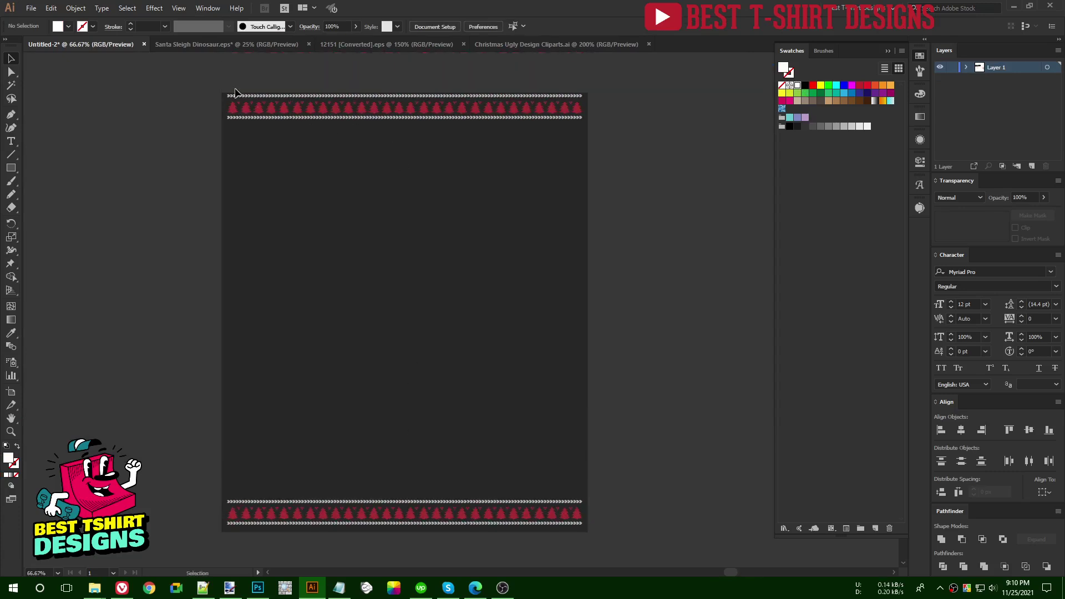
scroll(428, 287, "down", 3)
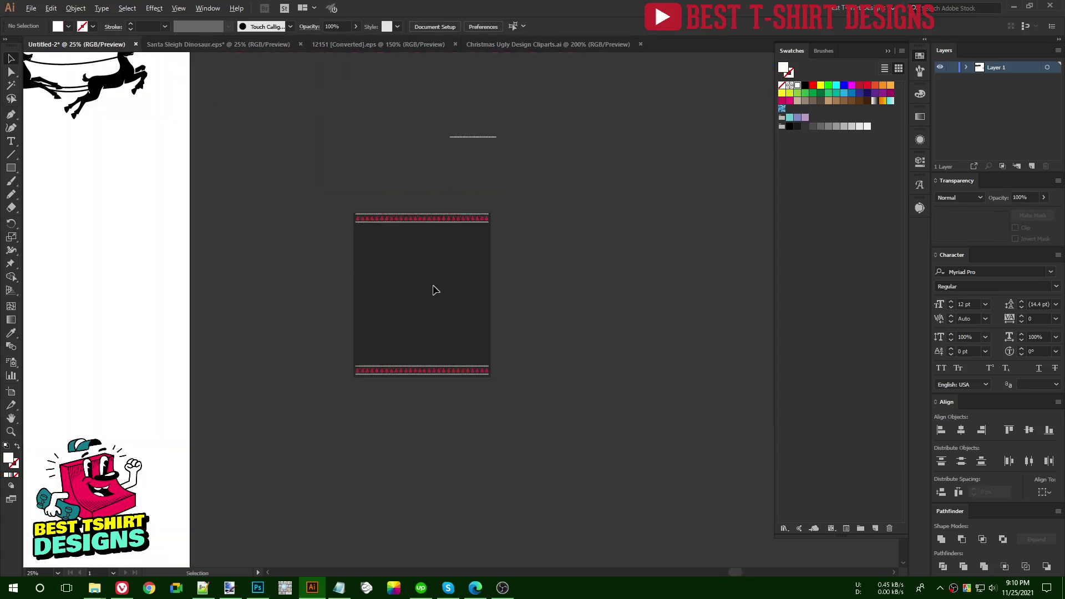
left_click_drag(314, 196, 602, 433)
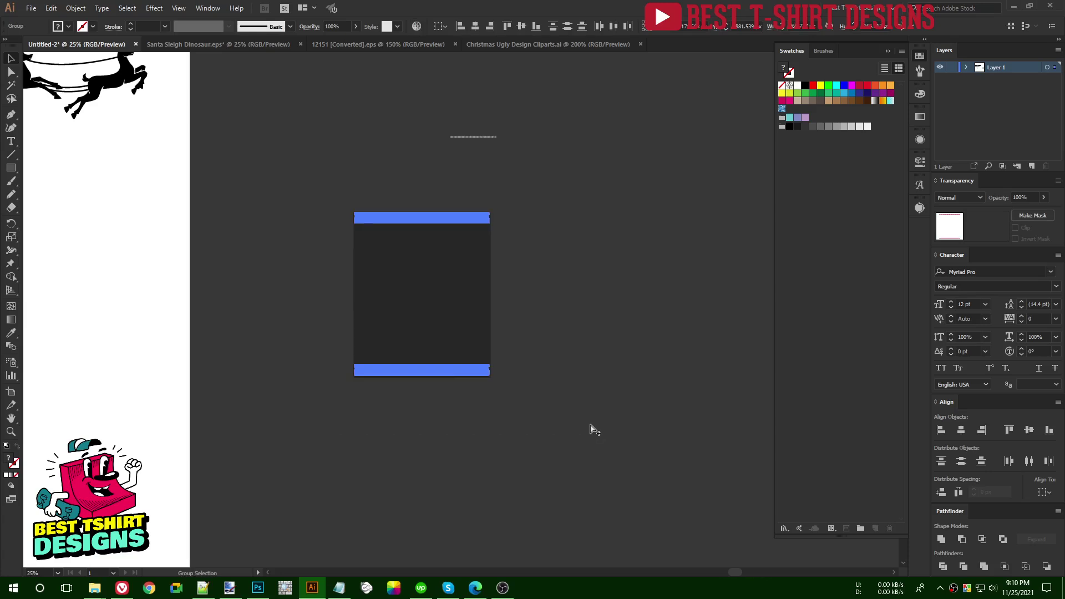
key("ctrl+alt+2")
Step: Try to move the rectangle alone onto the artboard below the Tyrannosaurus, and undo the move
scroll(590, 424, "down", 3)
left_click_drag(641, 373, 444, 434)
scroll(445, 431, "up", 4)
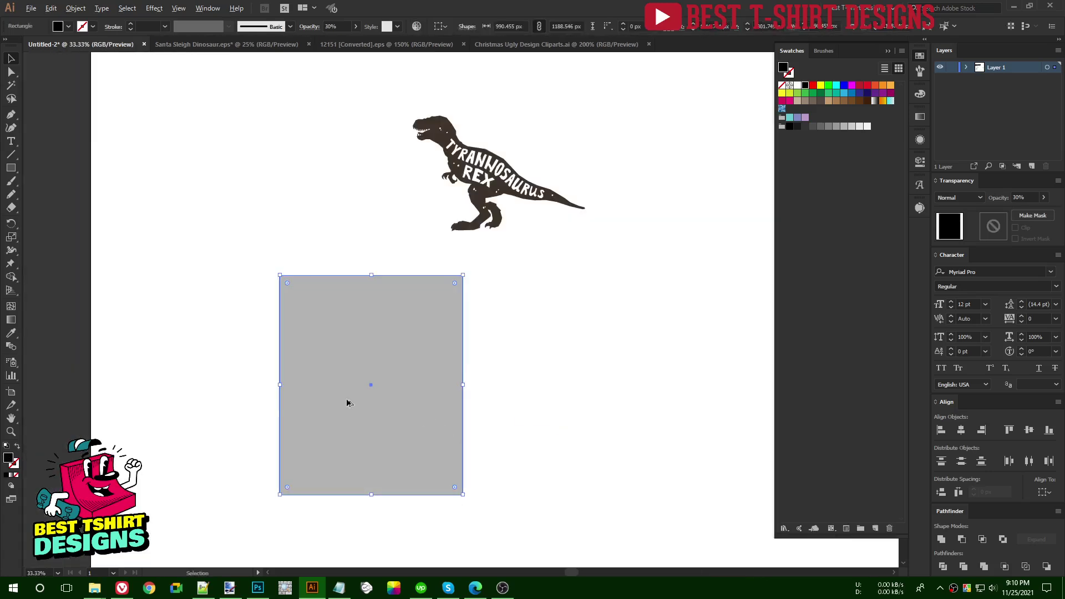
scroll(380, 403, "down", 4)
key("ctrl+z")
Step: Move the rectangle together with both borders onto the artboard, below and left of the Tyrannosaurus
left_click_drag(648, 312, 727, 409)
left_click_drag(712, 355, 478, 398)
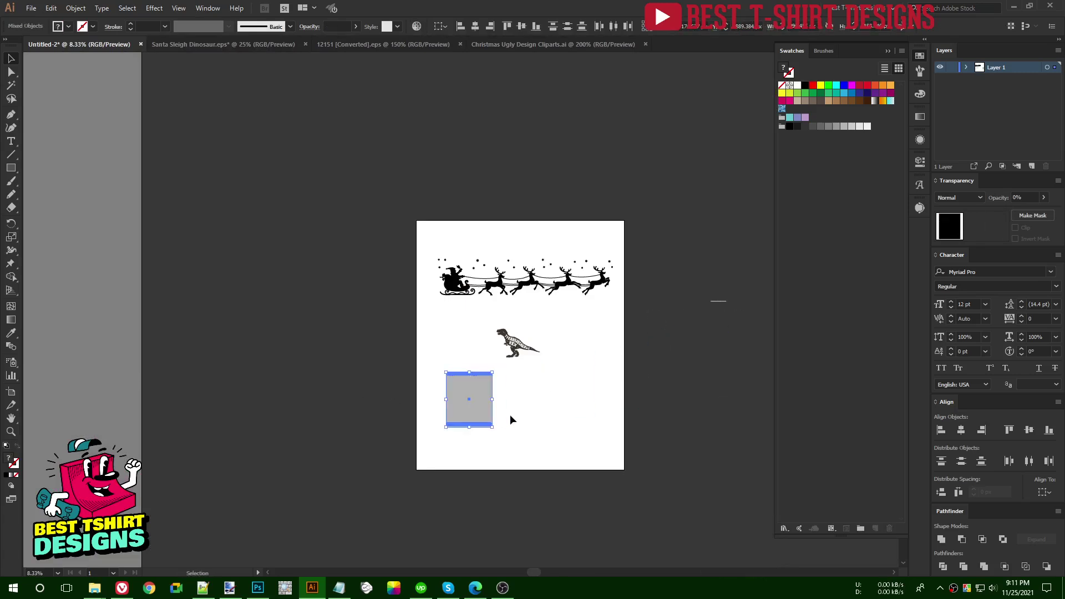
scroll(511, 419, "up", 5)
left_click(457, 392)
left_click_drag(157, 333, 352, 335)
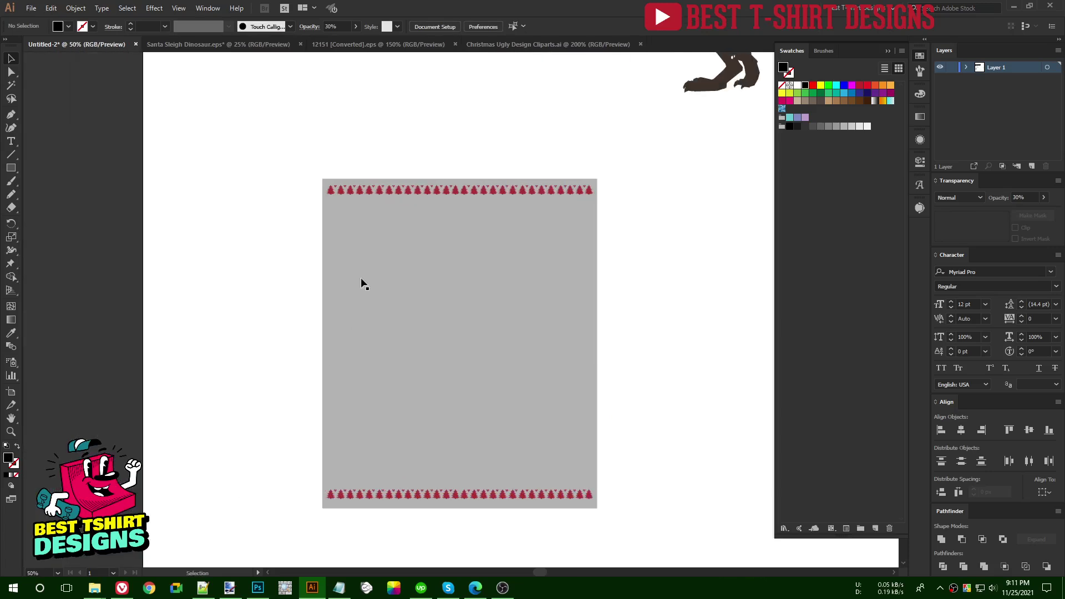
scroll(370, 152, "up", 2)
scroll(248, 135, "down", 2)
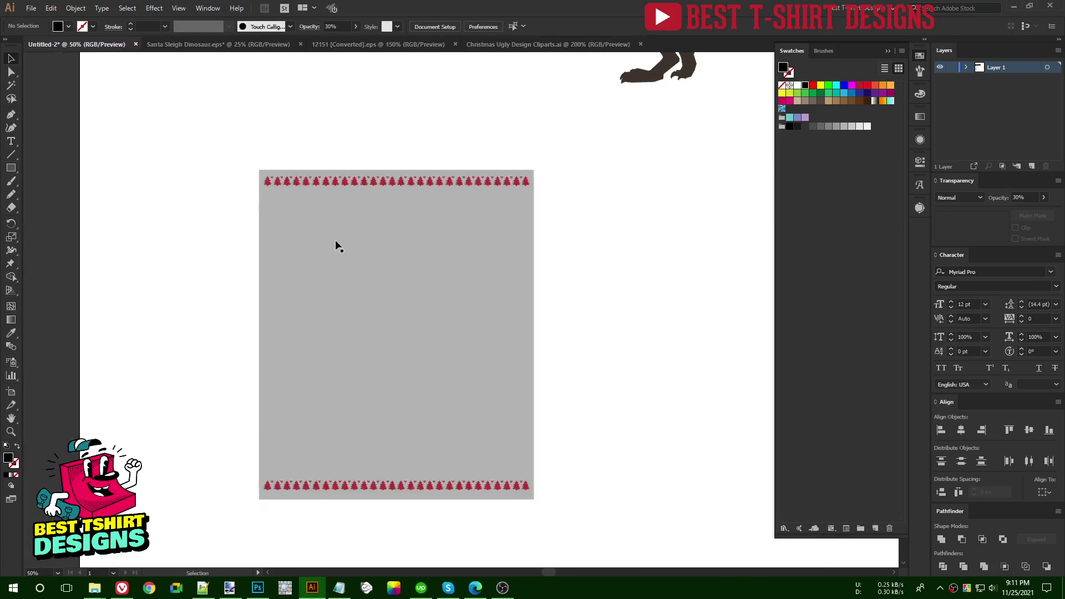
Step: Swap the rectangle's fill and stroke to leave a black outline without fill, and set the stroke weight to 10 pt
left_click(404, 275)
key("shift+x")
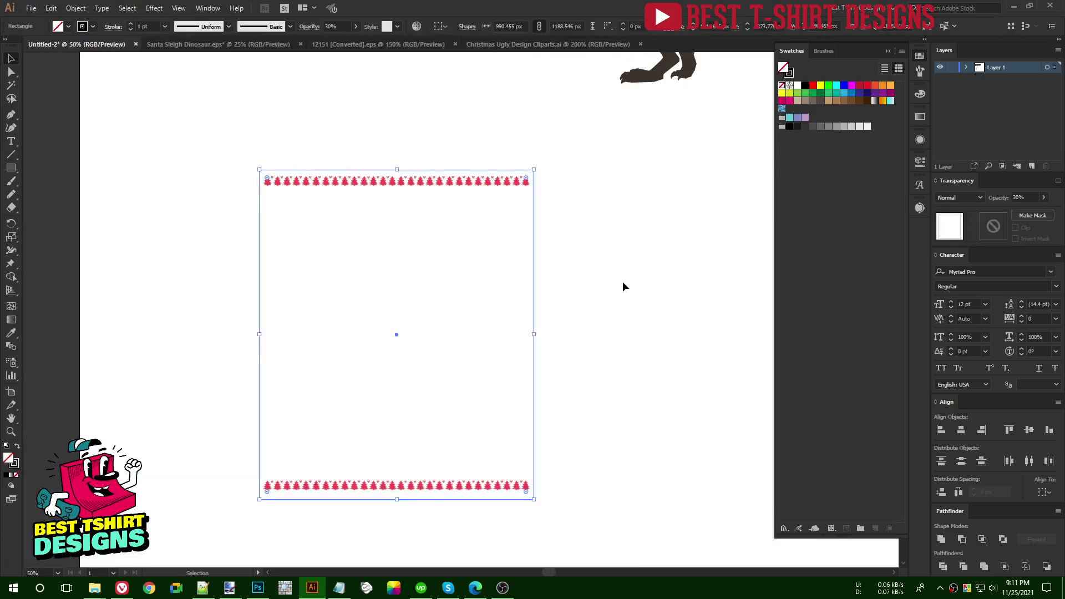
scroll(142, 27, "up", 9)
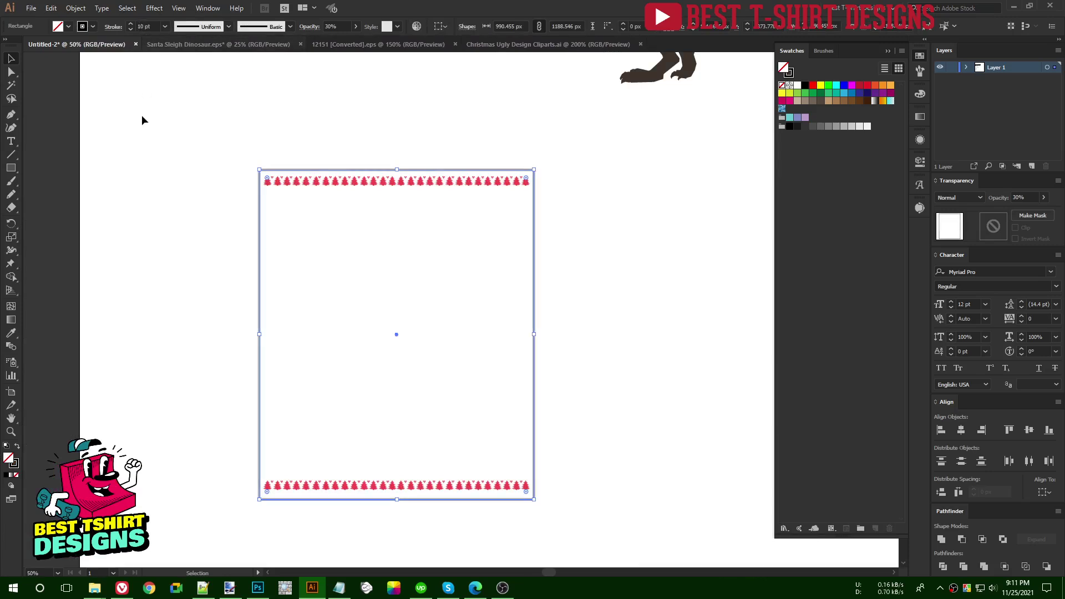
Step: Swap the rectangle's fill and stroke to remove the outline, try orange and green fills, and set the fill to black
left_click(162, 220)
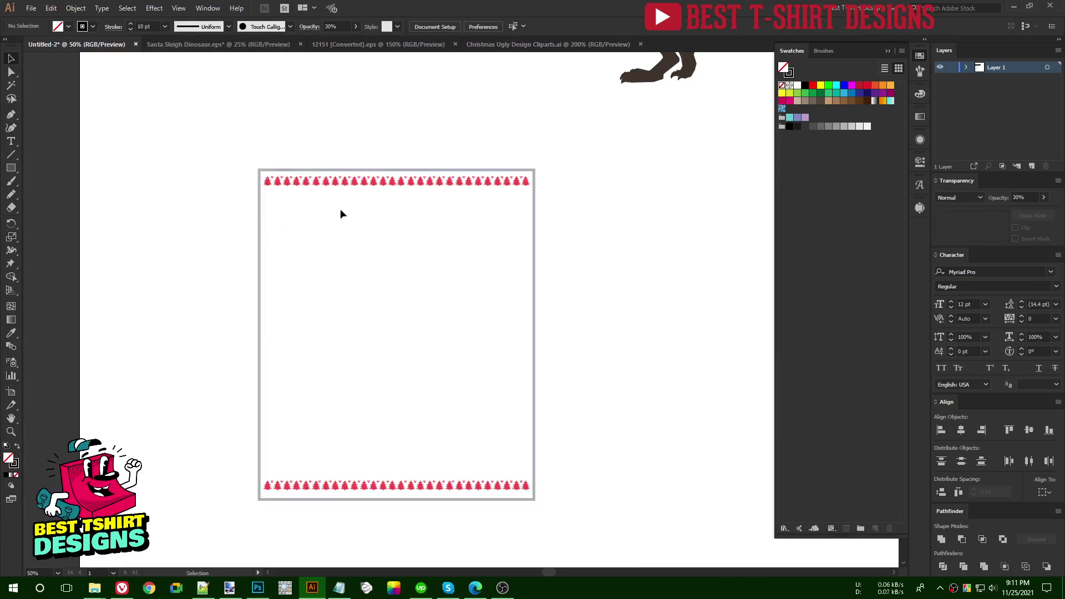
key("ctrl+a")
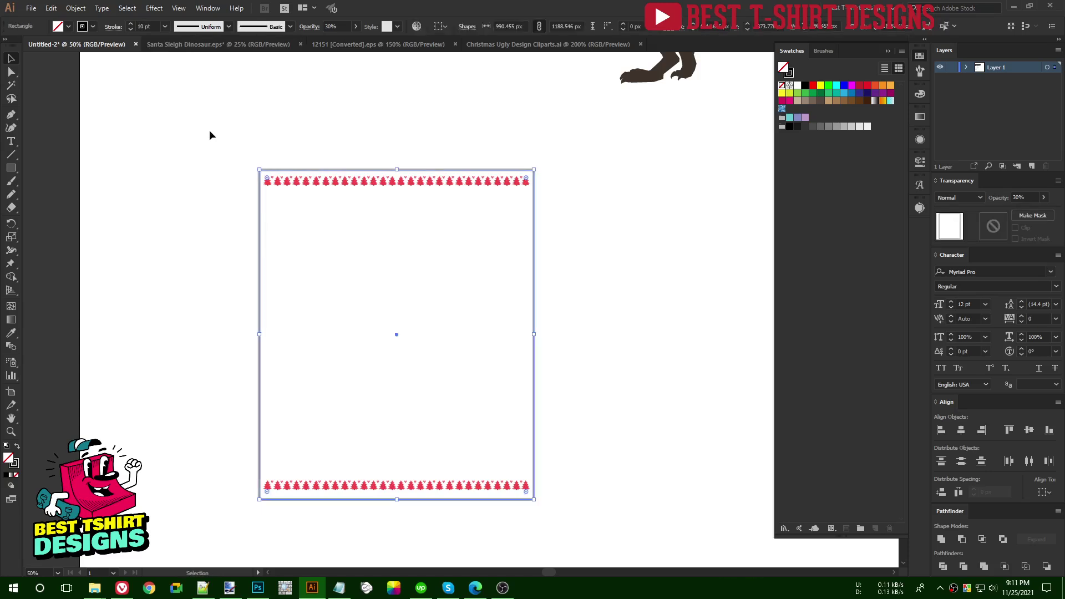
key("shift+x")
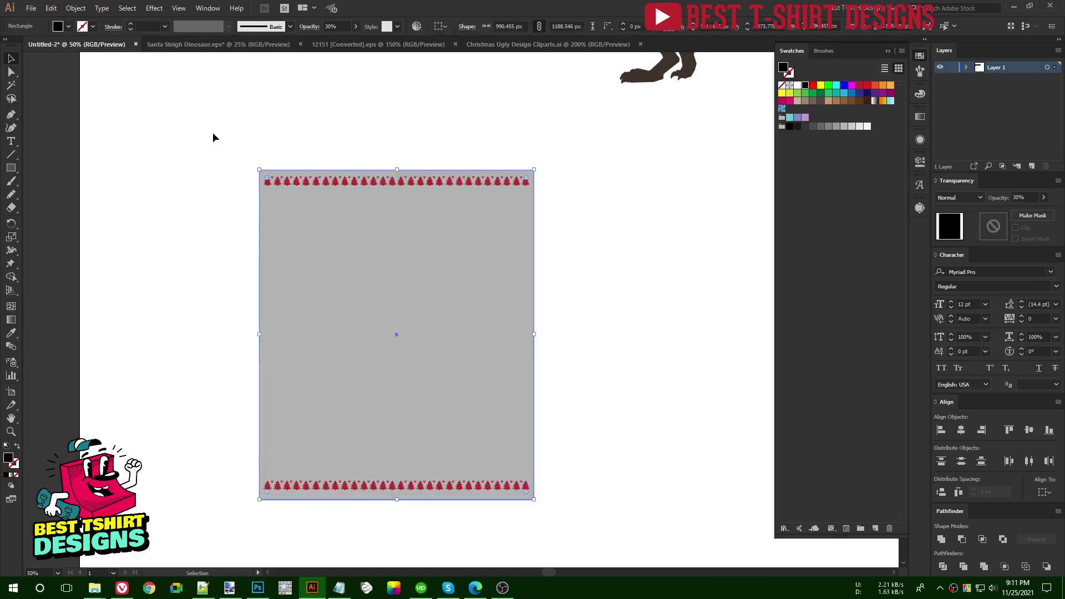
left_click(890, 87)
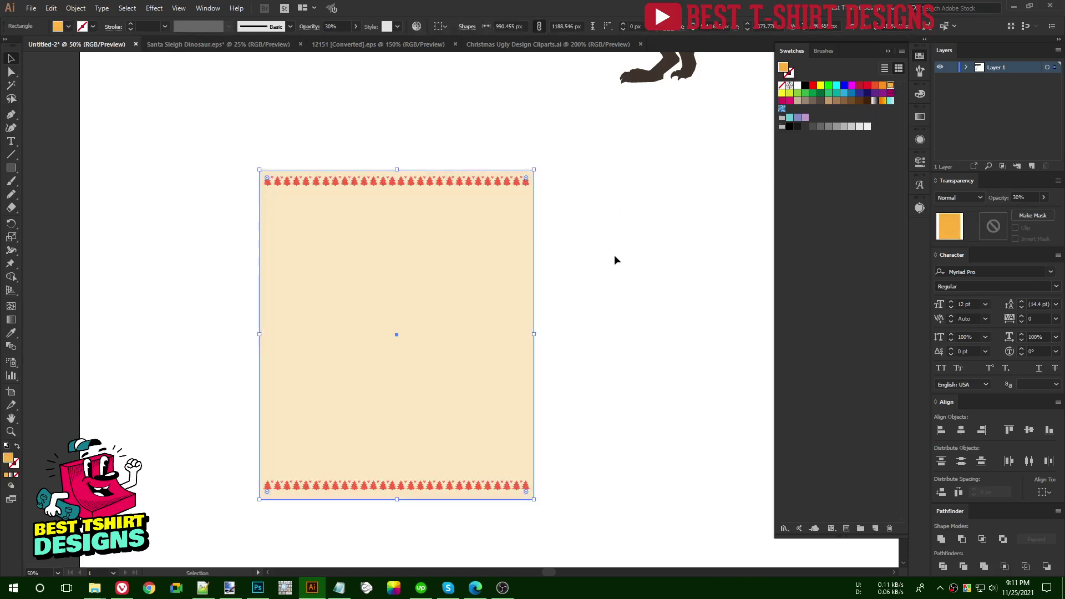
left_click(821, 94)
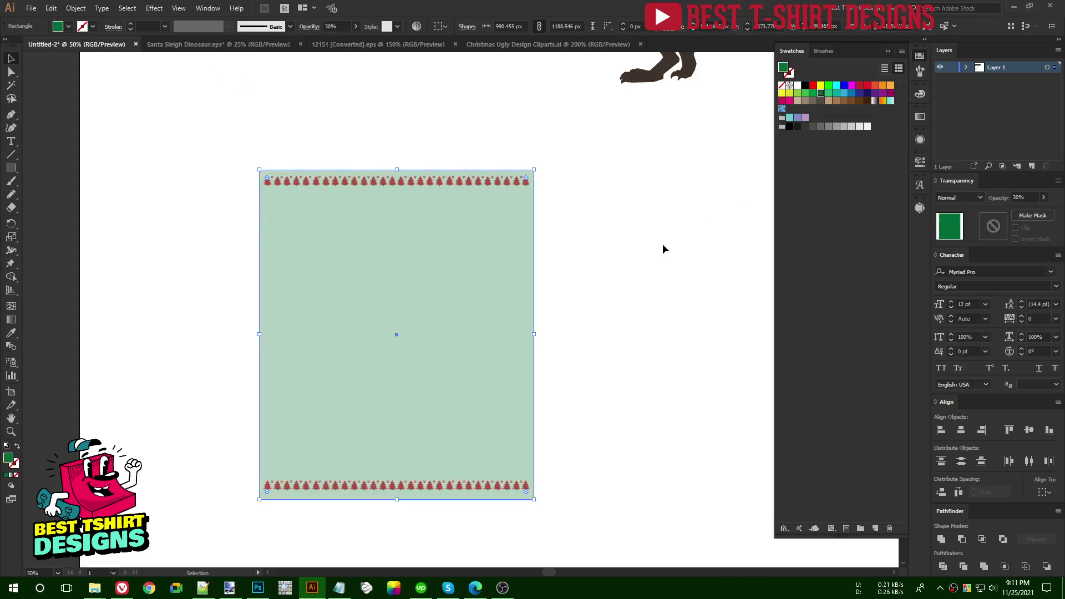
left_click(805, 85)
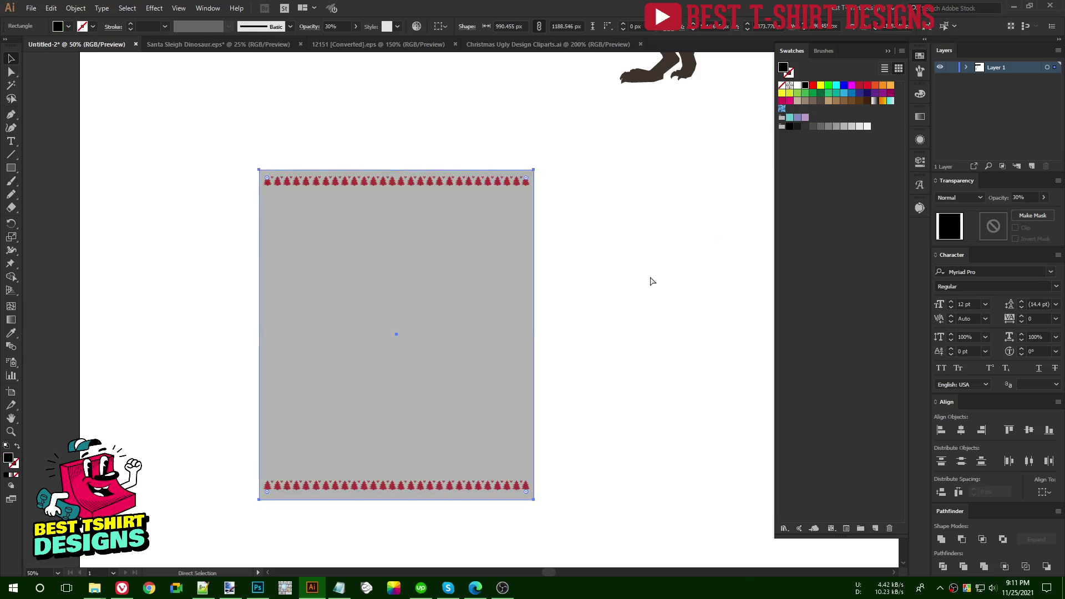
Step: Fill both Christmas tree borders on the rectangle with solid black
left_click(650, 281)
left_click_drag(309, 246, 614, 546)
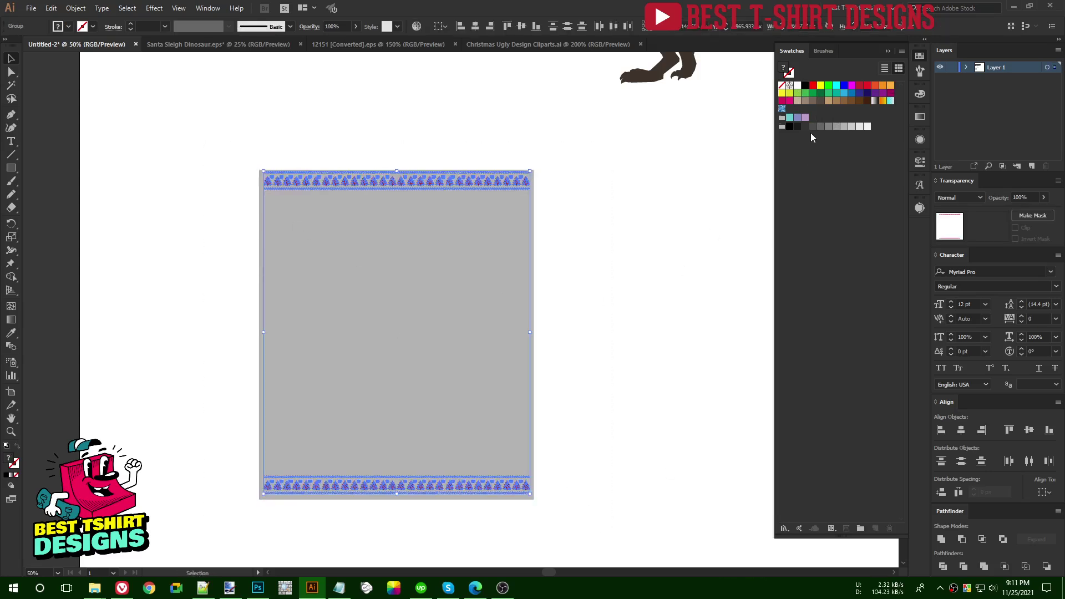
left_click(668, 257)
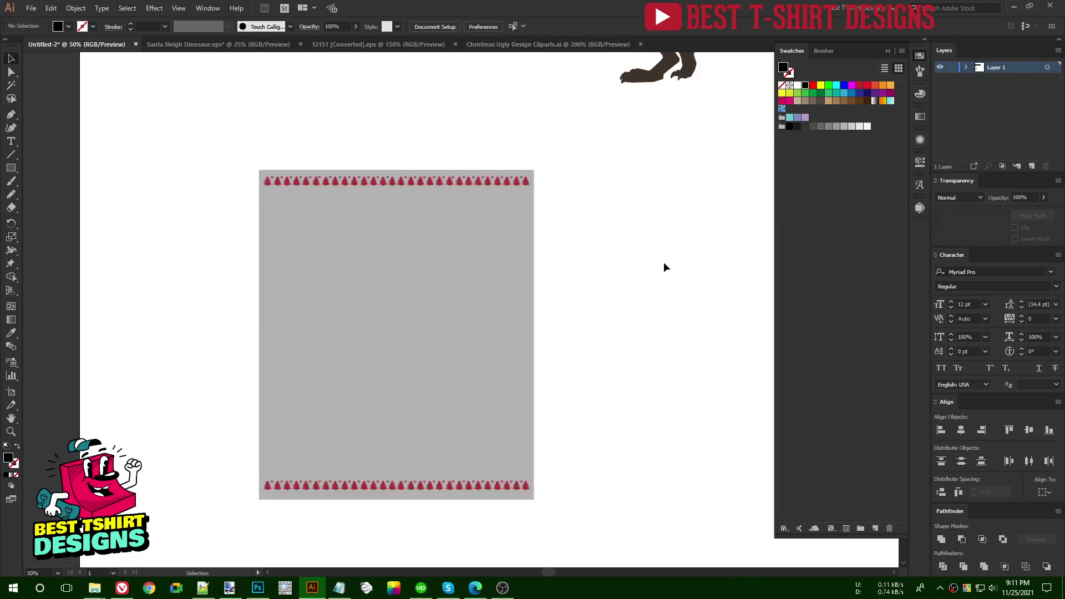
left_click_drag(228, 136, 599, 522)
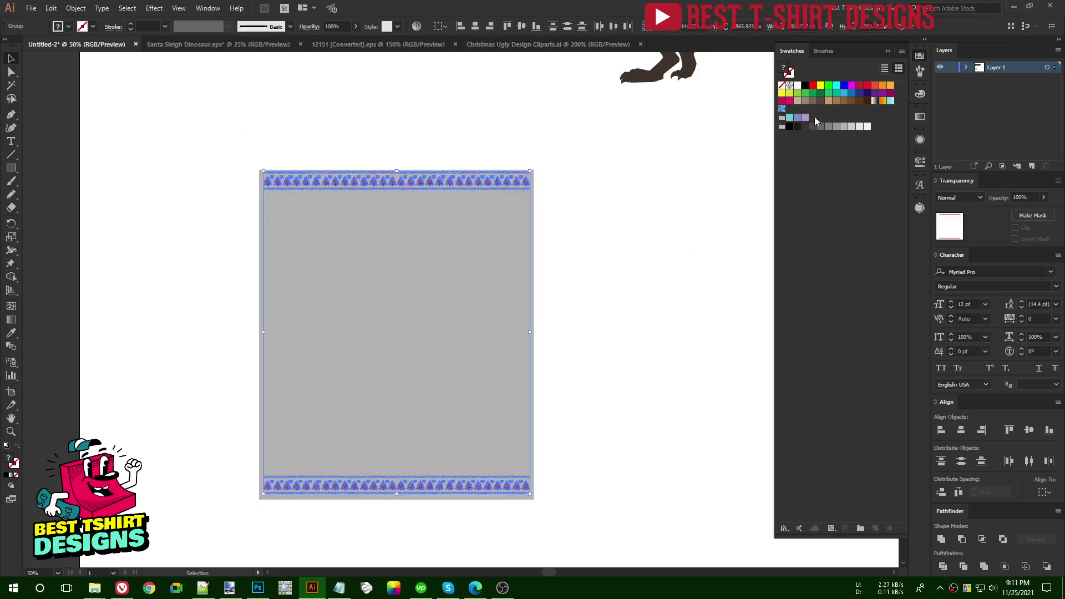
left_click(804, 86)
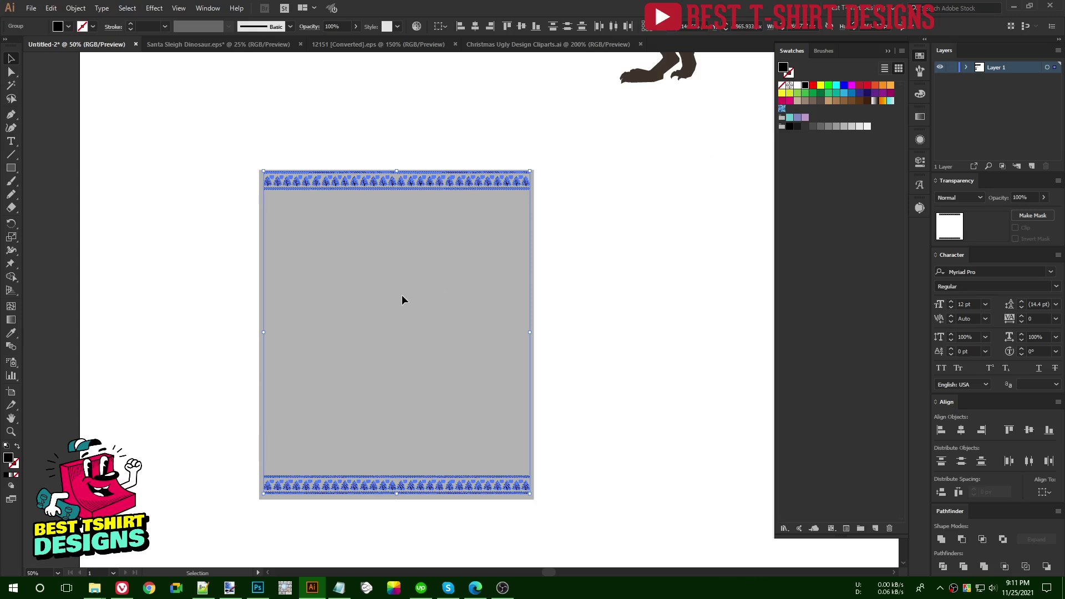
key("ctrl+shift+a")
Step: Isolate the Tyrannosaurus group, move the body away from its lettering, and delete the lettering and small specks
scroll(421, 286, "up", 1)
scroll(292, 283, "down", 1)
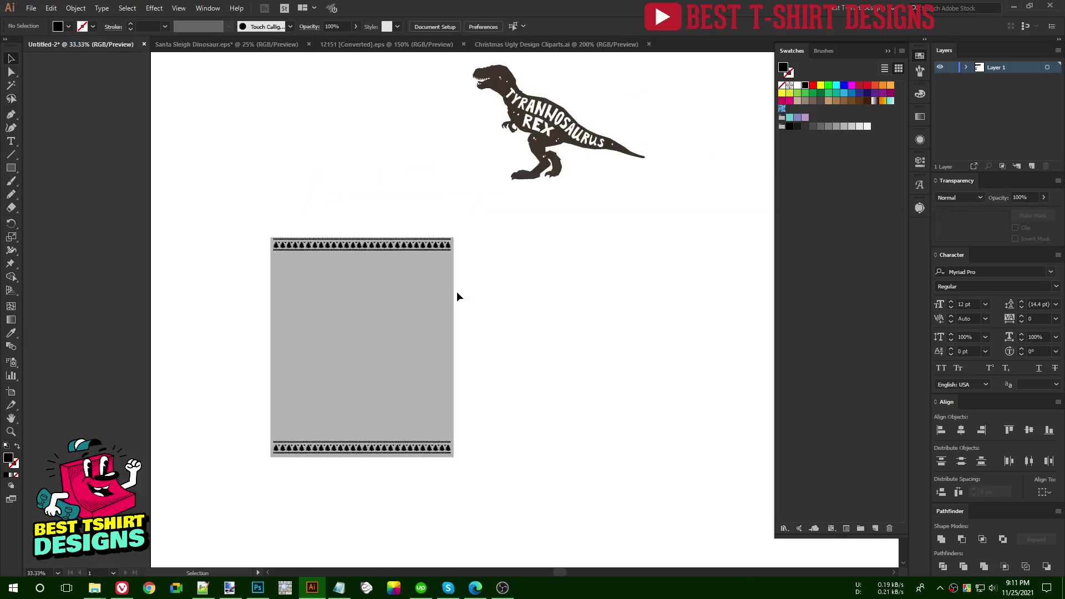
scroll(457, 291, "up", 4)
scroll(557, 184, "up", 2)
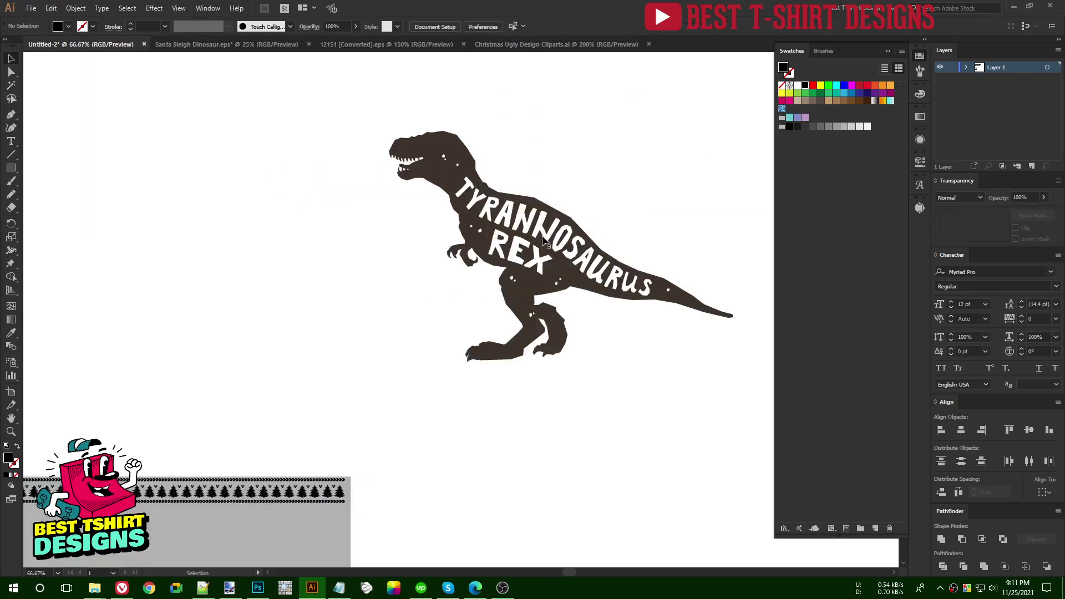
double_click(560, 272)
left_click_drag(562, 273, 262, 321)
key("ctrl+a")
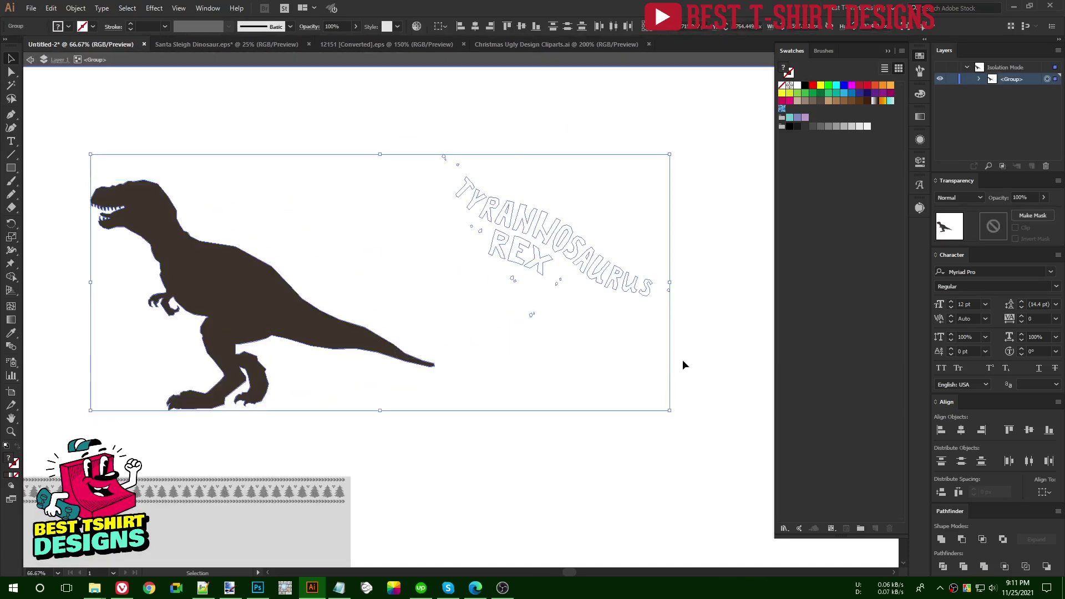
left_click(309, 322, "shift")
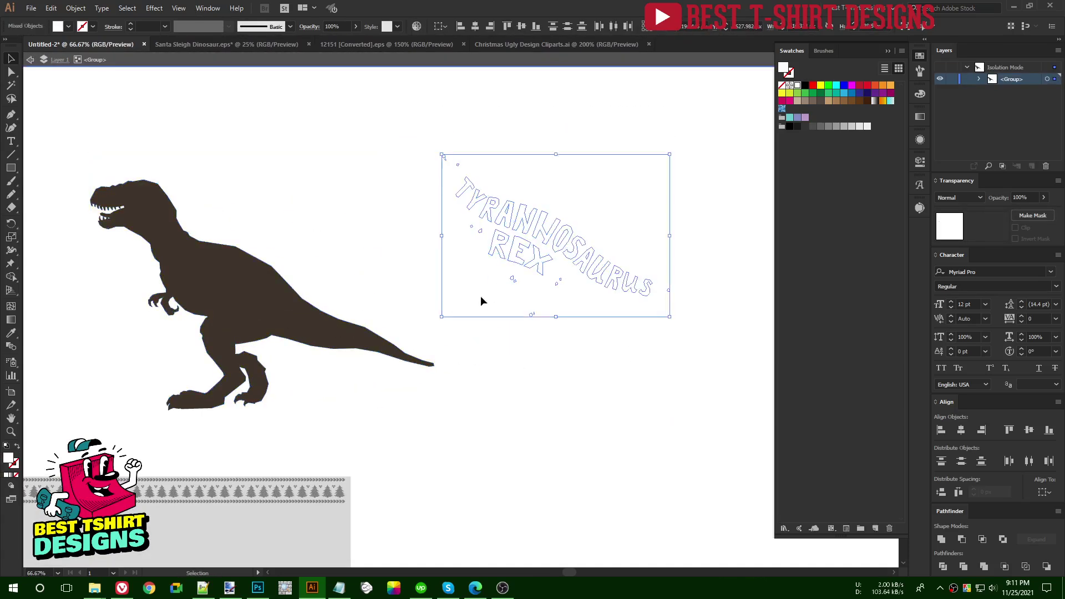
left_click(481, 301)
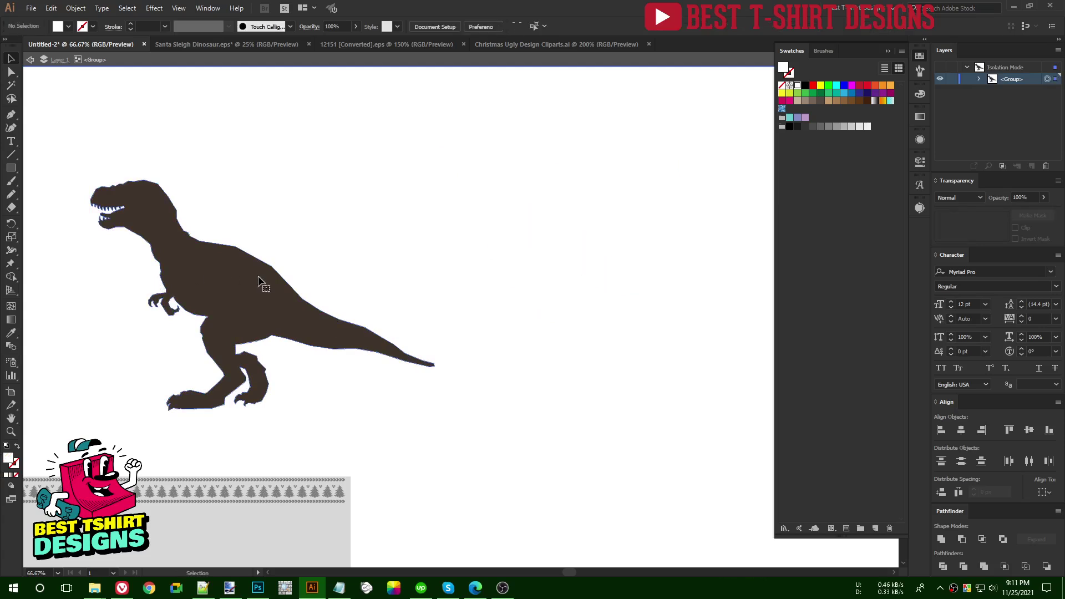
Step: Fill the Tyrannosaurus body with black and leave the isolated group
left_click(244, 281)
left_click(805, 85)
double_click(464, 312)
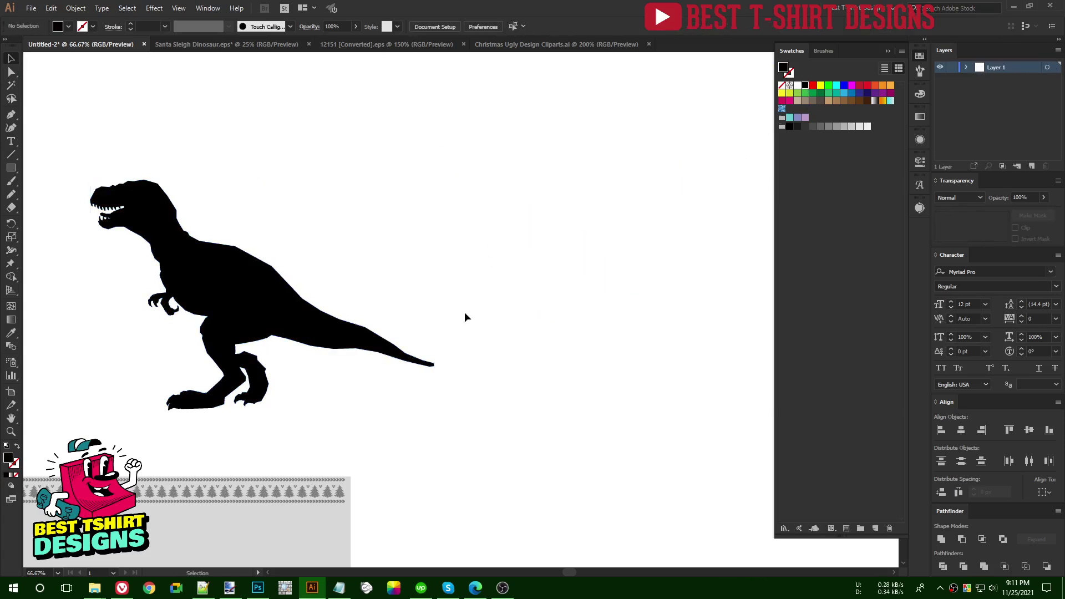
Step: Move the Tyrannosaurus to just below the reindeer and reflect it across the vertical axis
key("ctrl+minus")
key("ctrl+minus")
key("ctrl+minus")
left_click_drag(315, 361, 387, 253)
key("o")
key("Return")
key("Return")
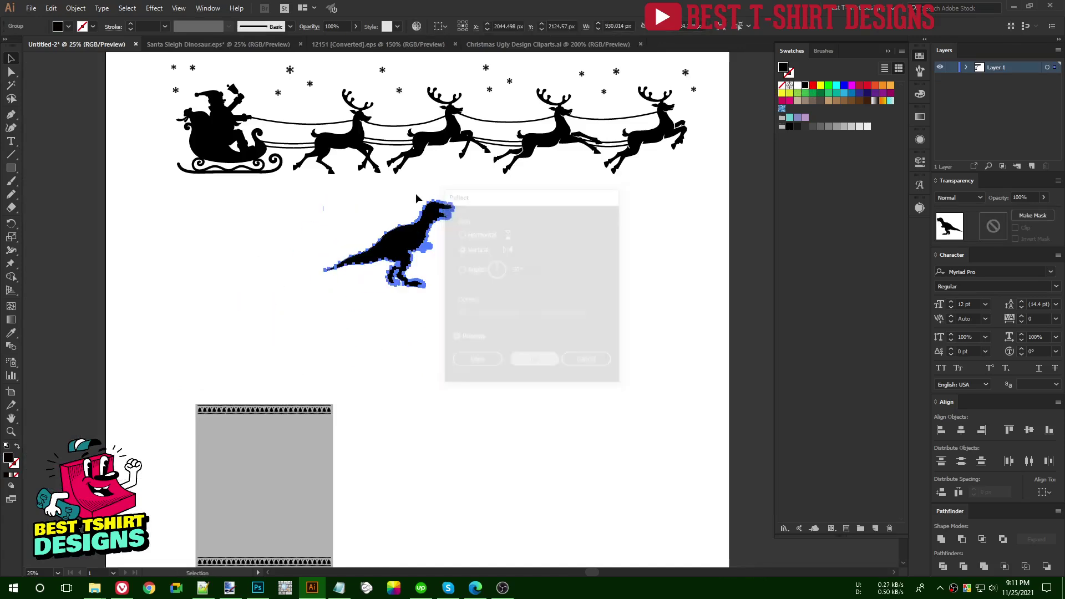
Step: Place the Tyrannosaurus over the first reindeer and add two evenly spaced copies over the second and third reindeer
key("ctrl+plus")
key("ctrl+plus")
left_click_drag(490, 355, 475, 186)
key("ctrl+minus")
key("ctrl+minus")
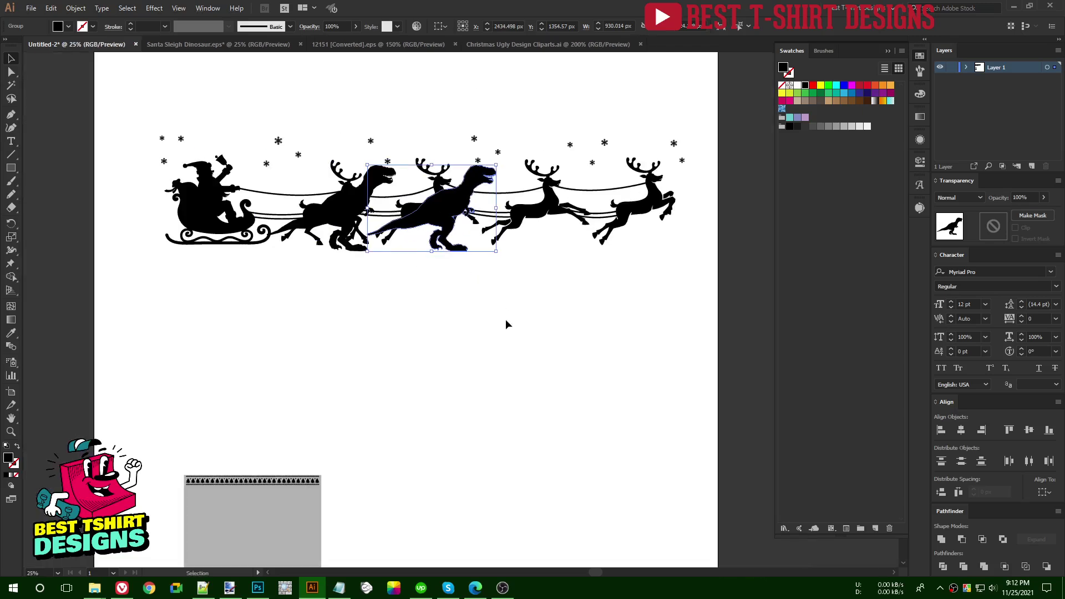
key("ctrl+d")
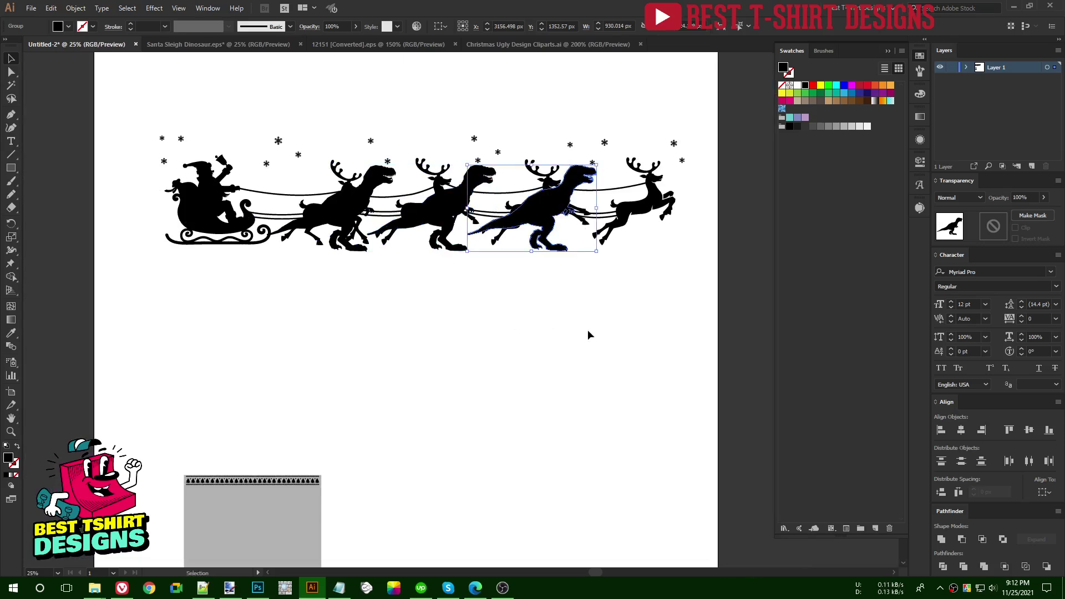
left_click(558, 307)
Step: Isolate the Santa sleigh group and erase the reindeer team ahead of the sleigh with the Eraser tool
scroll(262, 166, "up", 2)
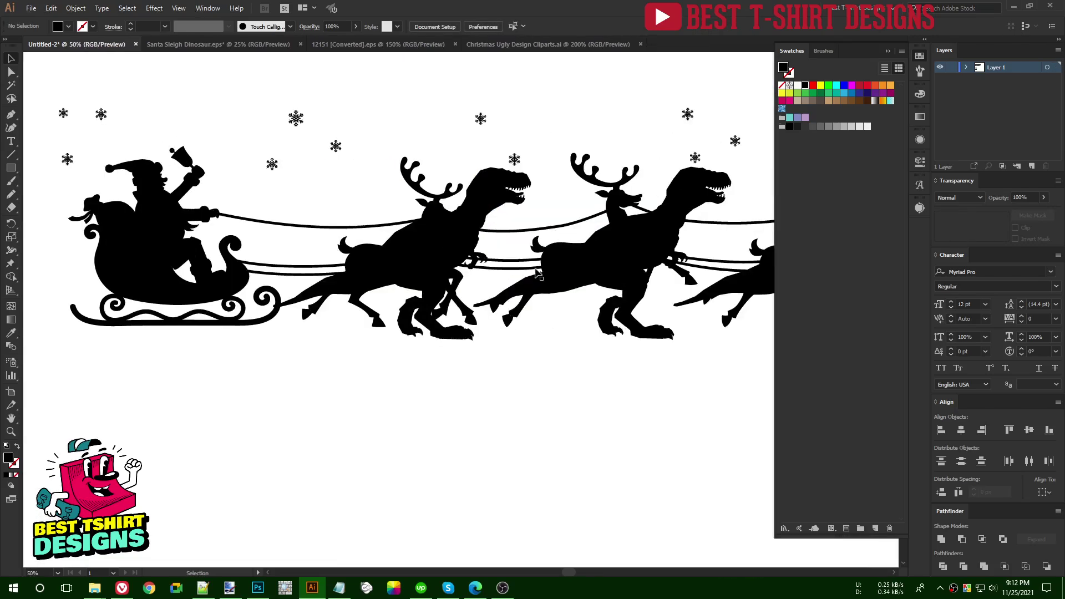
double_click(440, 199)
left_click(438, 232)
left_click_drag(482, 241, 408, 239)
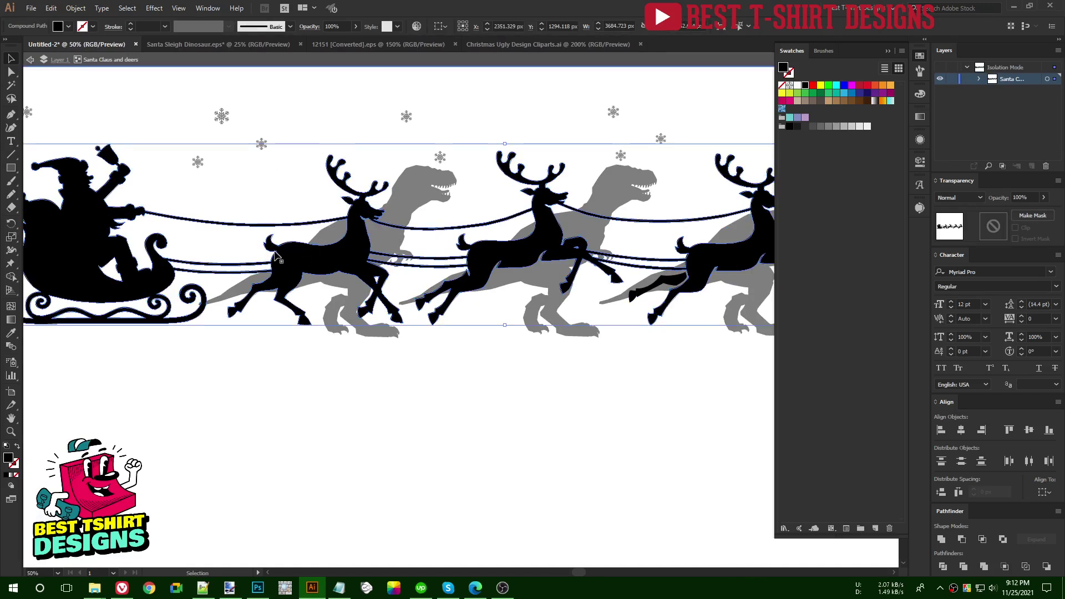
left_click_drag(556, 295, 619, 306)
left_click_drag(197, 246, 323, 246)
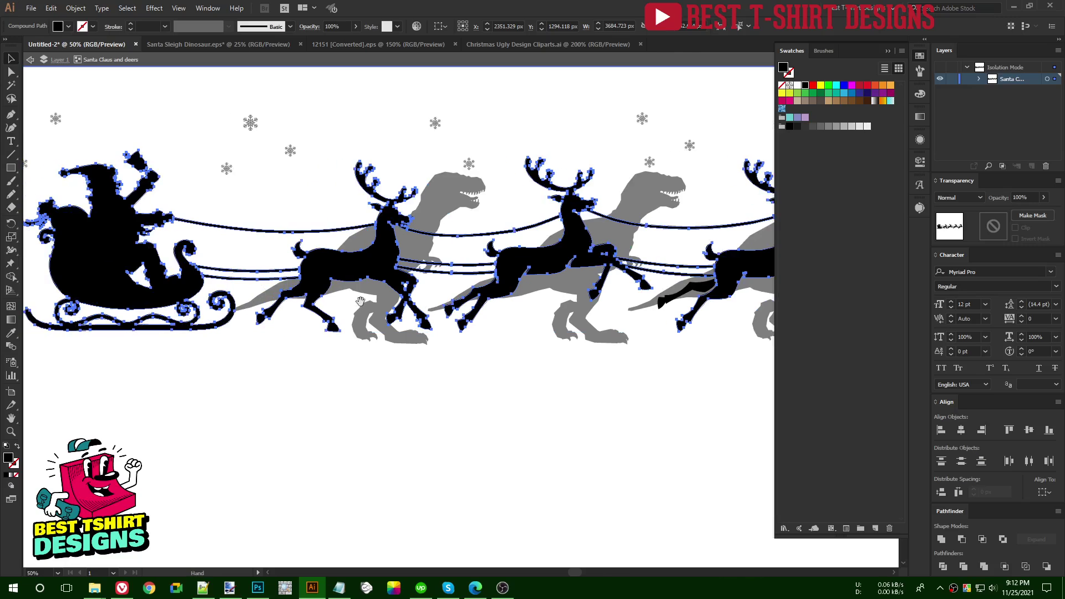
key("shift+e")
key("ctrl+minus")
key("ctrl+minus")
mouse_move(277, 174)
left_mouse_down()
mouse_move(570, 326)
mouse_move(673, 338)
left_mouse_up()
Step: Erase the leftover hindquarters and legs of the first reindeer, keeping the sleigh's reins
scroll(230, 242, "up", 4)
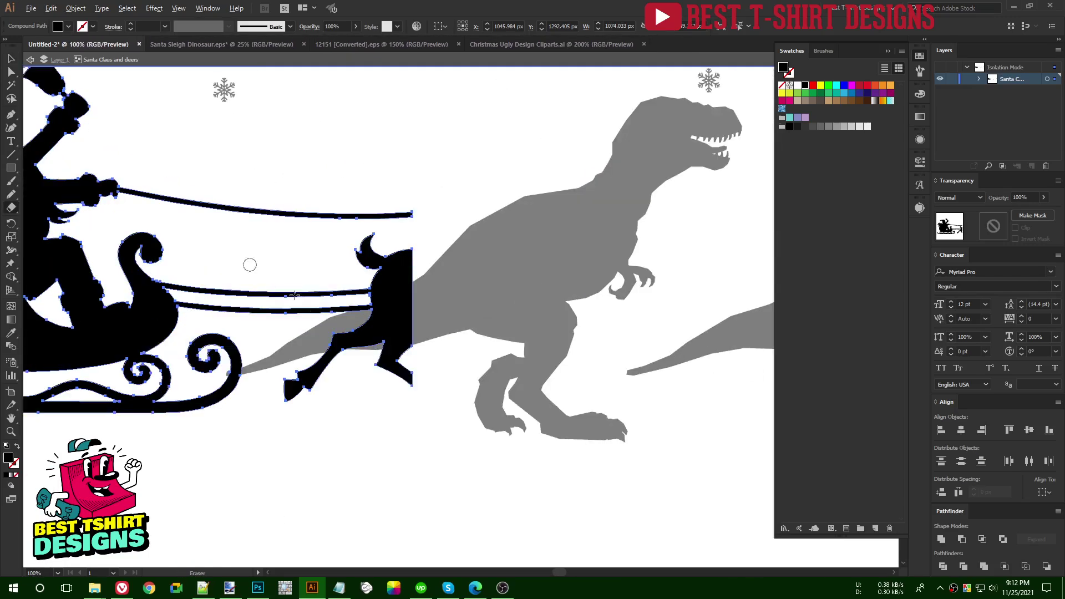
left_click_drag(347, 231, 567, 417)
mouse_move(279, 330)
left_mouse_down()
mouse_move(427, 439)
mouse_move(452, 444)
left_mouse_up()
key("v")
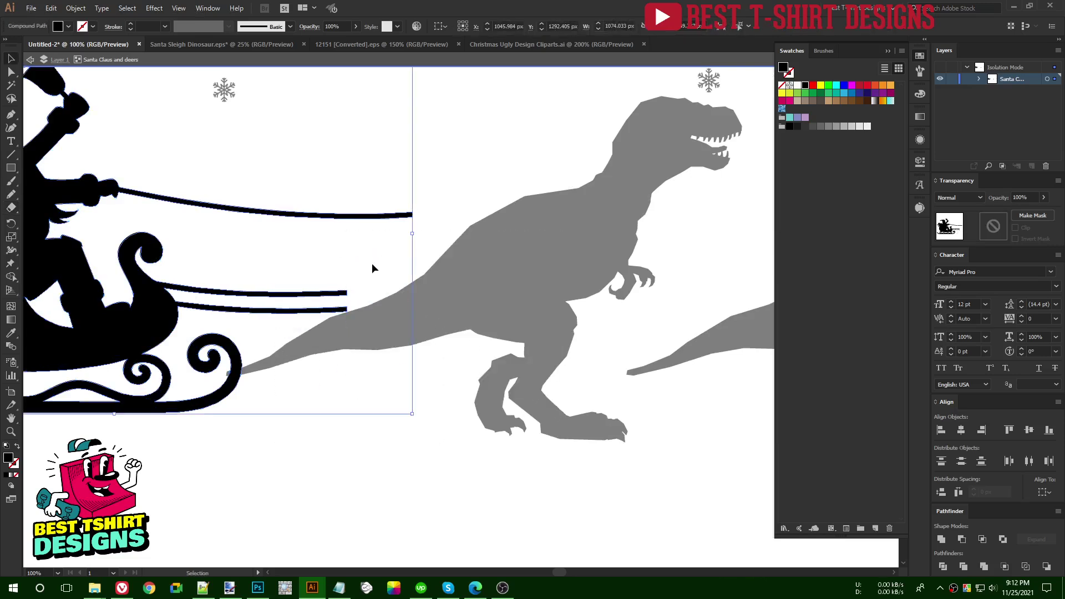
Step: Extend the end of Santa's upper rein onto the first Tyrannosaurus's back and reshape its curve to a thin, even line
key("a")
left_click_drag(440, 200, 361, 248)
key("shift+Right")
key("shift+Right")
key("shift+Right")
key("shift+Right")
key("shift+Right")
key("shift+Right")
key("shift+Right")
key("shift+Right")
key("shift+Right")
key("shift+Right")
key("shift+Right")
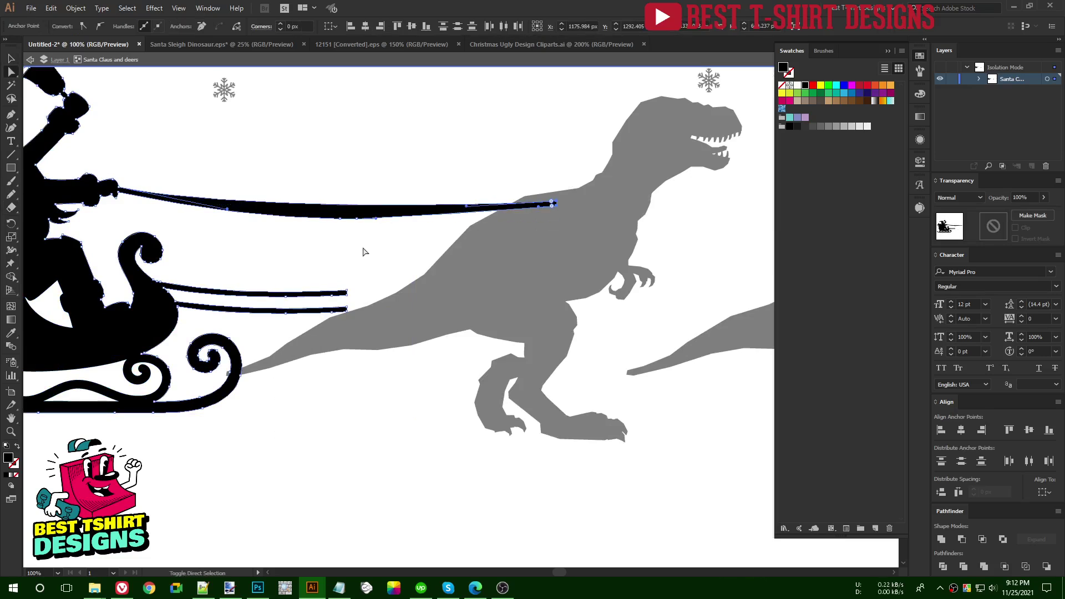
key("shift+Down")
key("shift+Down")
scroll(205, 177, "up", 1)
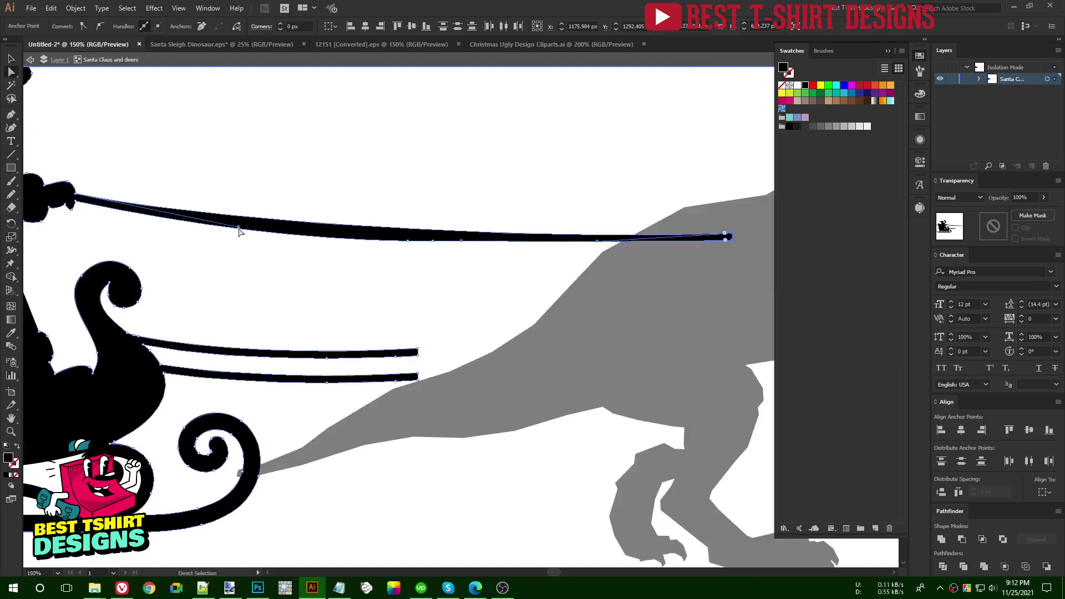
left_click_drag(238, 227, 293, 247)
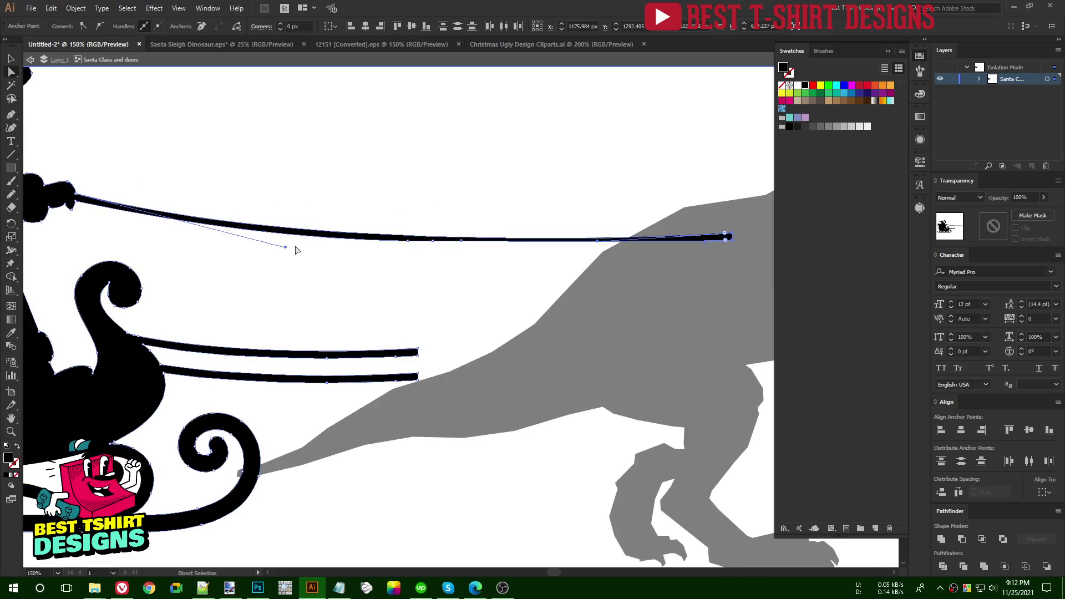
Step: Extend the ends of the two lower reins into the first Tyrannosaurus's body and leave the isolated group
scroll(280, 245, "down", 1)
scroll(332, 261, "down", 1)
key("v")
key("a")
left_click_drag(410, 280, 350, 346)
key("shift+Right")
key("shift+Right")
key("shift+Right")
key("shift+Right")
key("shift+Right")
key("shift+Right")
key("shift+Right")
key("shift+Right")
key("shift+Right")
key("shift+Right")
key("shift+Right")
key("shift+Right")
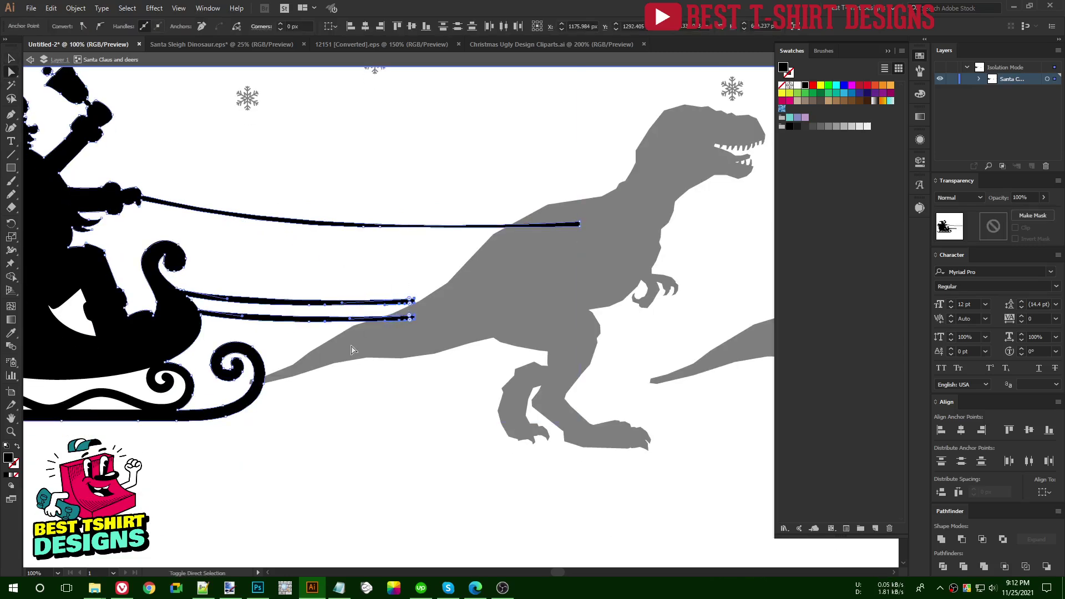
key("v")
left_click(273, 278)
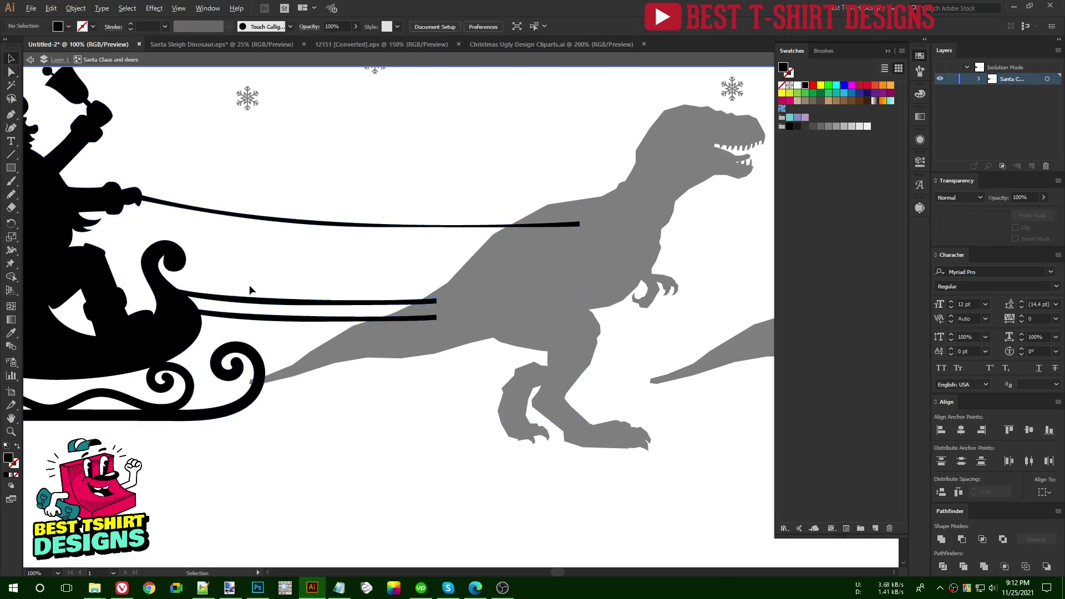
key("ctrl+minus")
key("ctrl+minus")
key("ctrl+minus")
double_click(322, 387)
Step: Adjust the curve handle at the upper rein's end to thicken the line where it meets the Tyrannosaurus's back
scroll(294, 299, "up", 5)
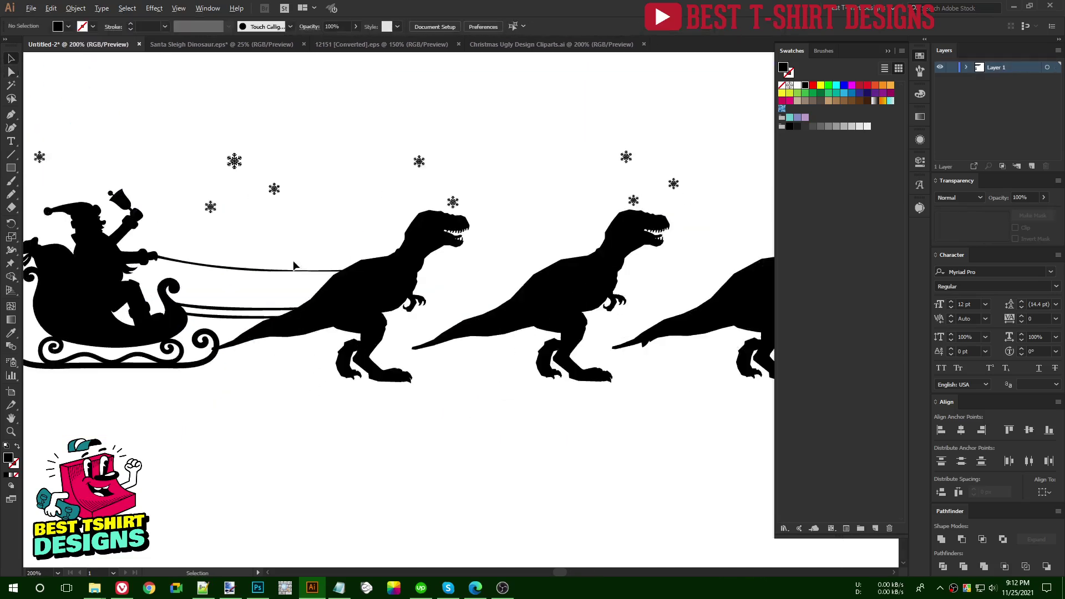
key("a")
left_click(302, 299)
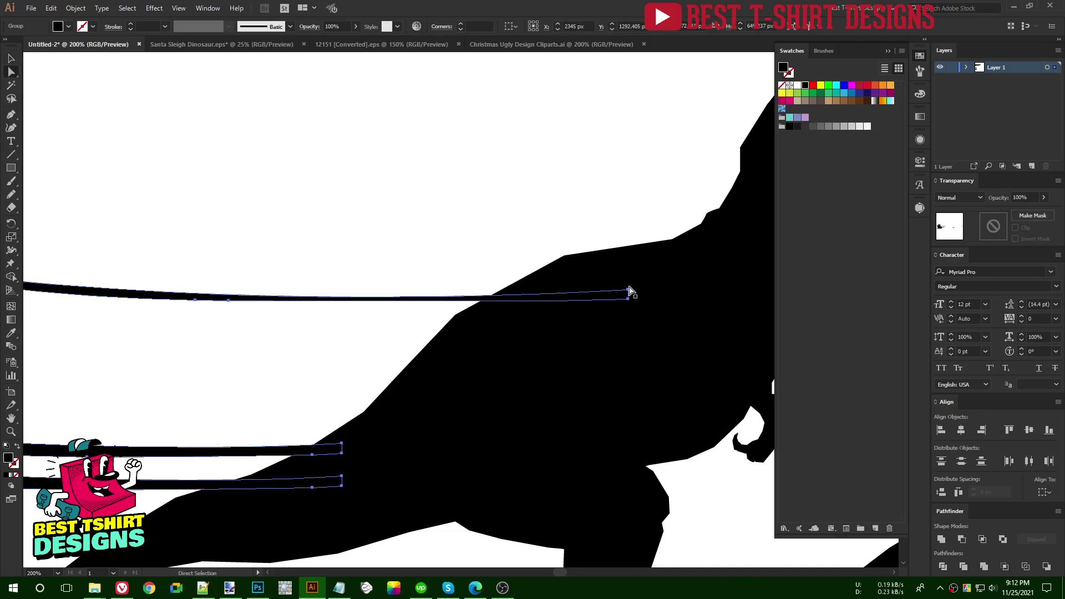
left_click(629, 291)
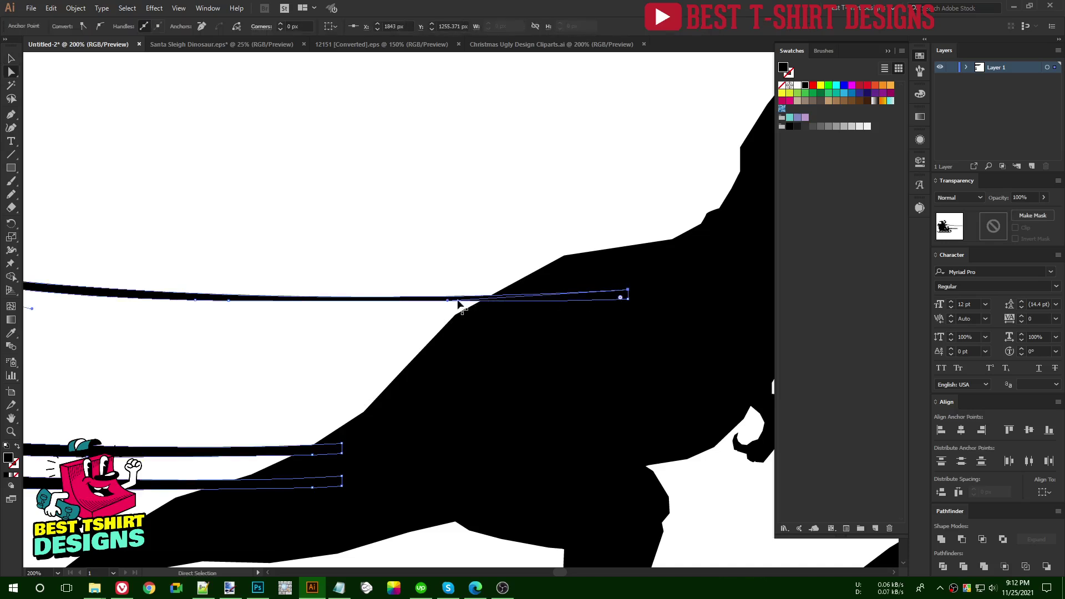
left_click_drag(451, 302, 464, 294)
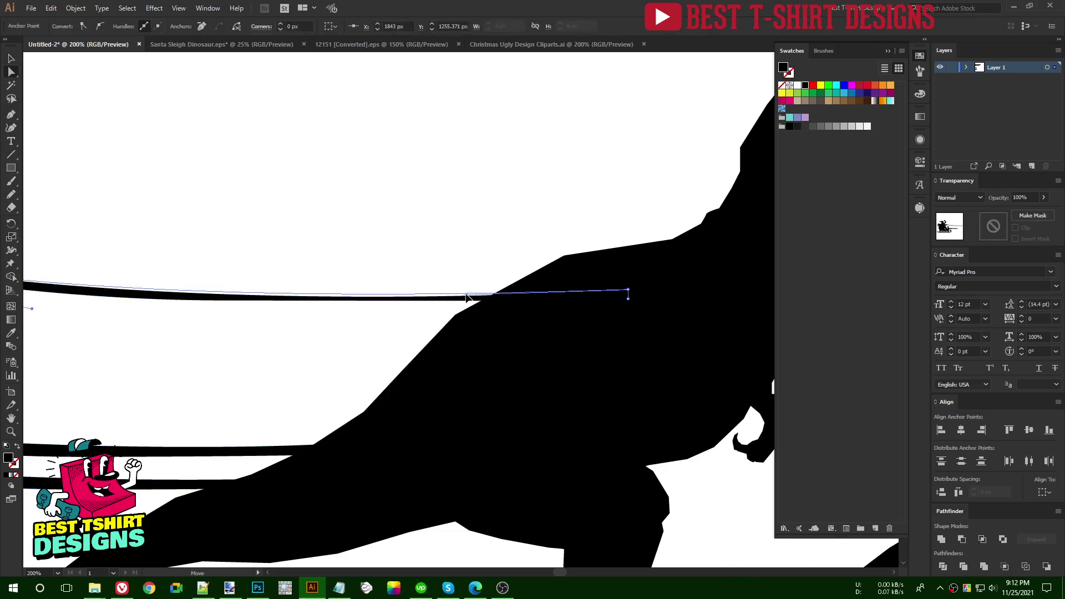
key("ctrl+0")
key("v")
left_click(319, 229)
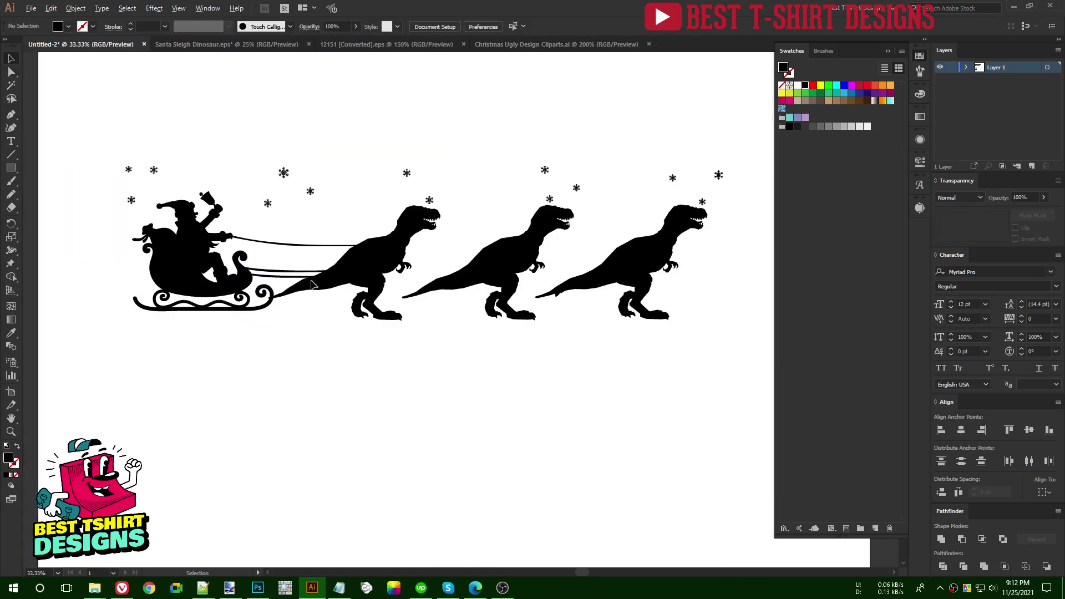
Step: Place a copy of the Santa sleigh group below and to the right of the original
scroll(487, 378, "right", 2)
left_click_drag(164, 294, 321, 483)
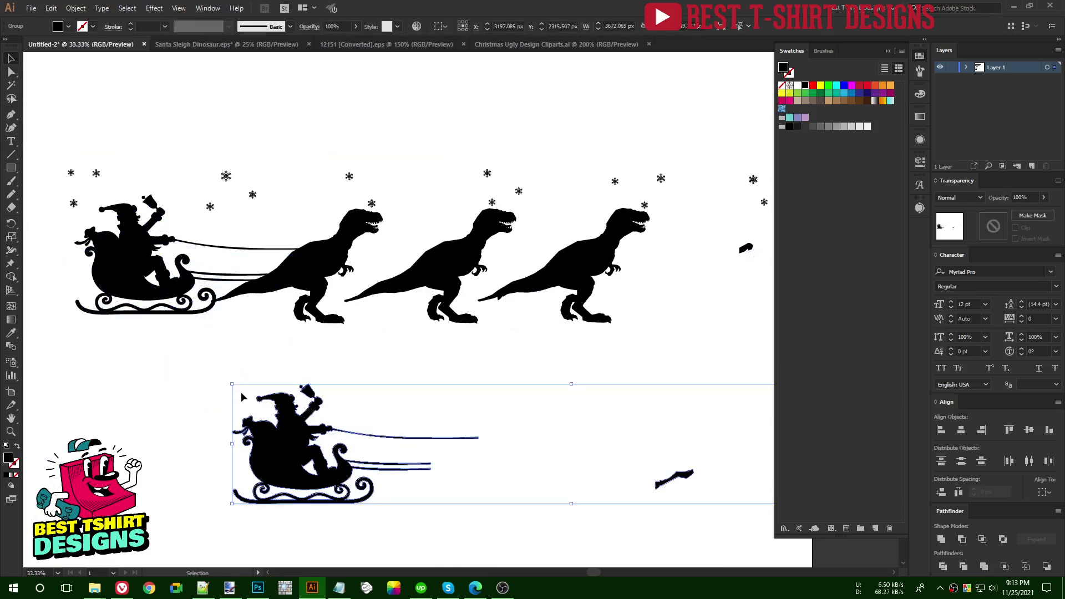
Step: Erase the Santa, sleigh and stray fragment from the copied group, keeping only the three rein lines
key("shift+e")
mouse_move(633, 436)
left_mouse_down()
mouse_move(665, 481)
mouse_move(712, 511)
left_mouse_up()
left_click_drag(166, 328, 336, 559)
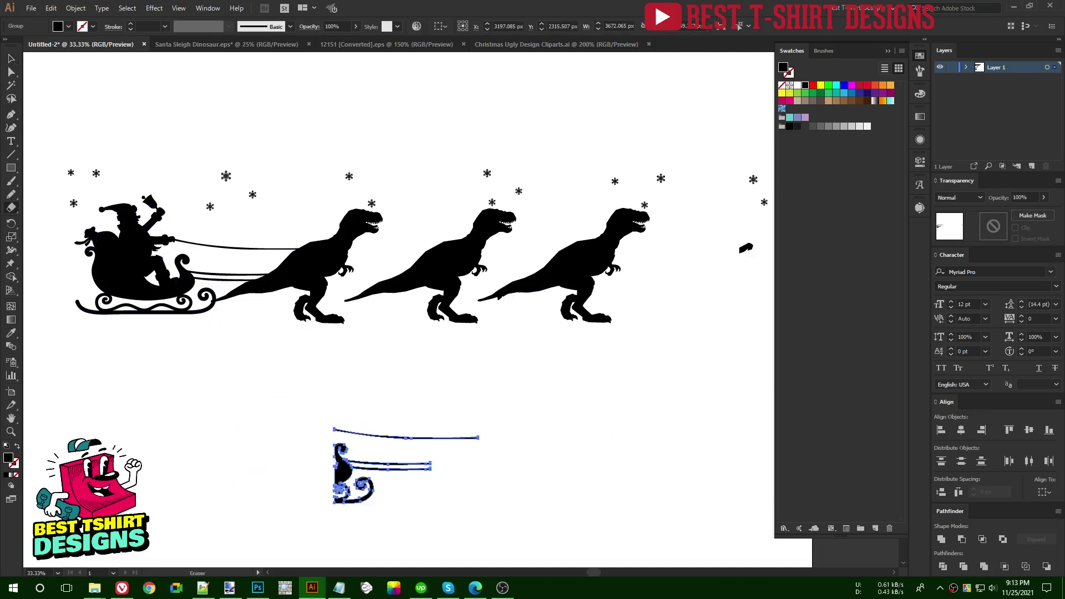
scroll(334, 468, "up", 3)
left_click_drag(307, 354, 394, 498)
left_click_drag(510, 545, 228, 444)
scroll(200, 387, "down", 4)
key("v")
key("shift+e")
left_click_drag(617, 347, 696, 420)
key("v")
key("a")
key("v")
Step: Erase the stray fragment beyond the last Tyrannosaurus from the original Santa sleigh group
left_click(110, 253)
key("shift+e")
left_click_drag(300, 165, 632, 366)
key("v")
left_click(349, 340)
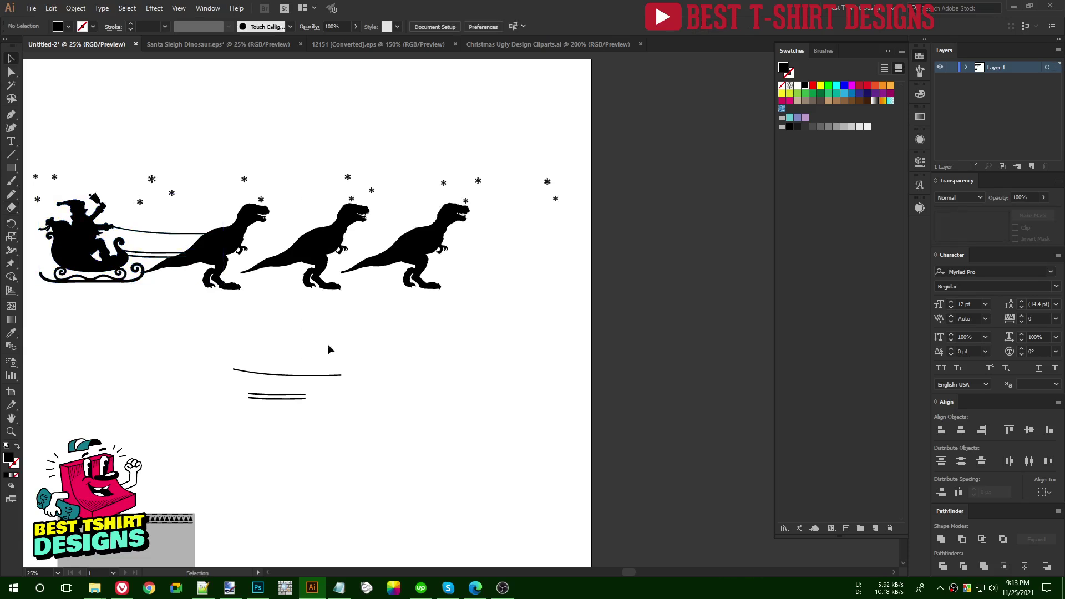
Step: Place the loose reins between the first and second Tyrannosaurus and a copy of them between the second and third
left_click(277, 376)
left_click_drag(277, 376, 252, 239)
left_click(311, 195)
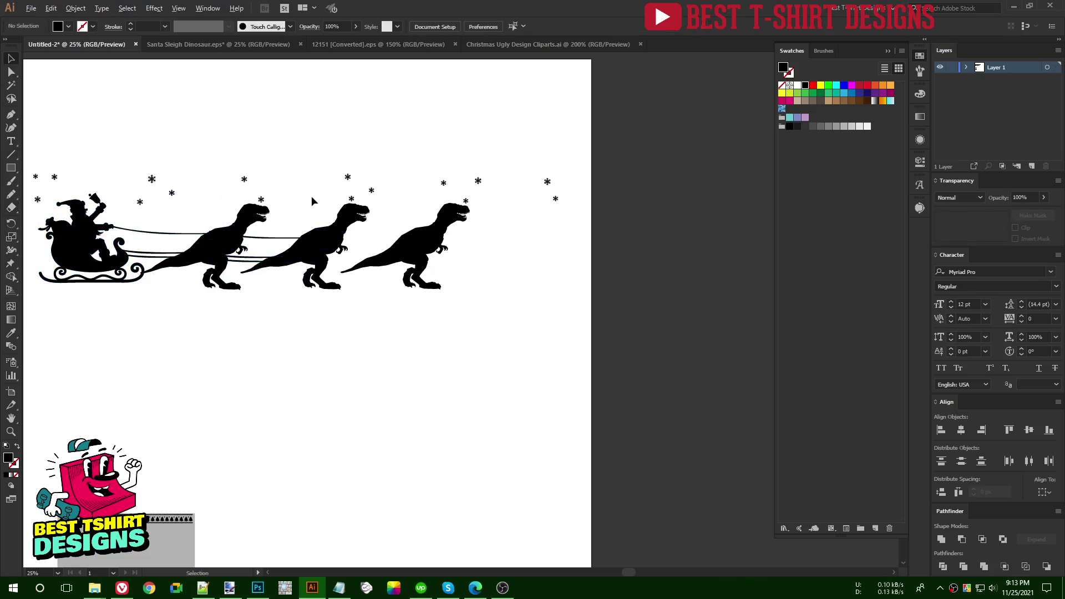
scroll(311, 195, "up", 1)
left_click_drag(270, 254, 398, 255)
scroll(412, 230, "down", 2)
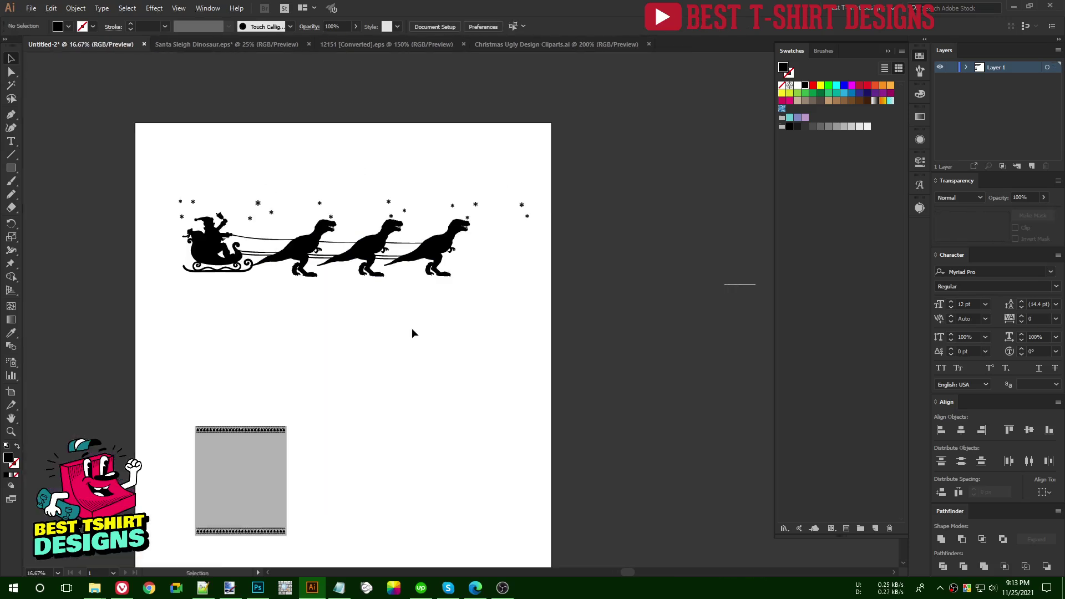
Step: Erase all snowflakes above the Tyrannosaurus silhouettes, keeping only those above Santa's sleigh
left_click_drag(326, 346, 390, 372)
scroll(383, 258, "up", 2)
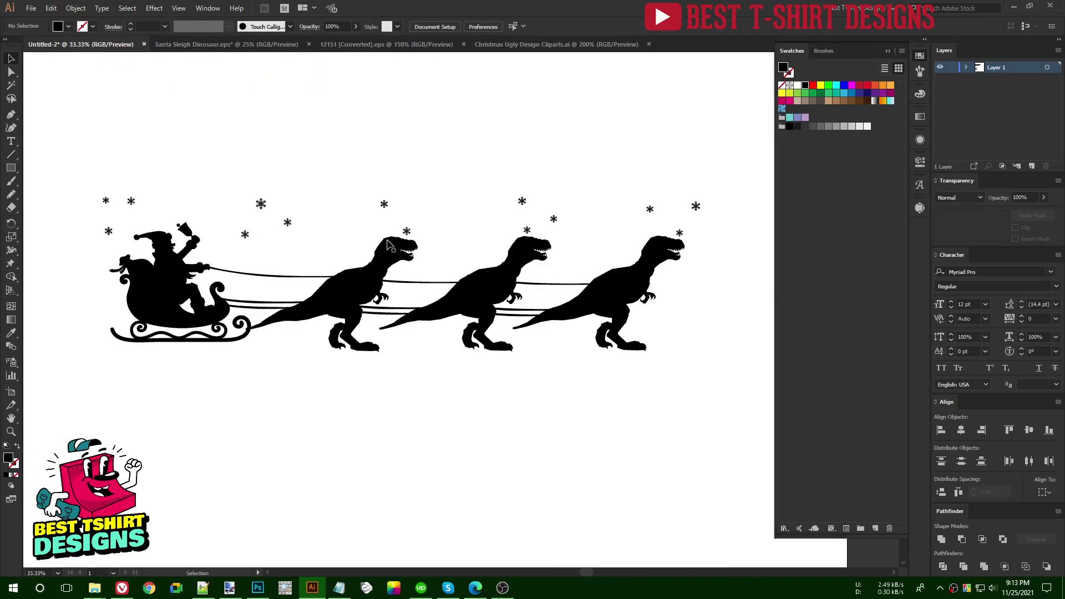
left_click_drag(413, 228, 435, 232)
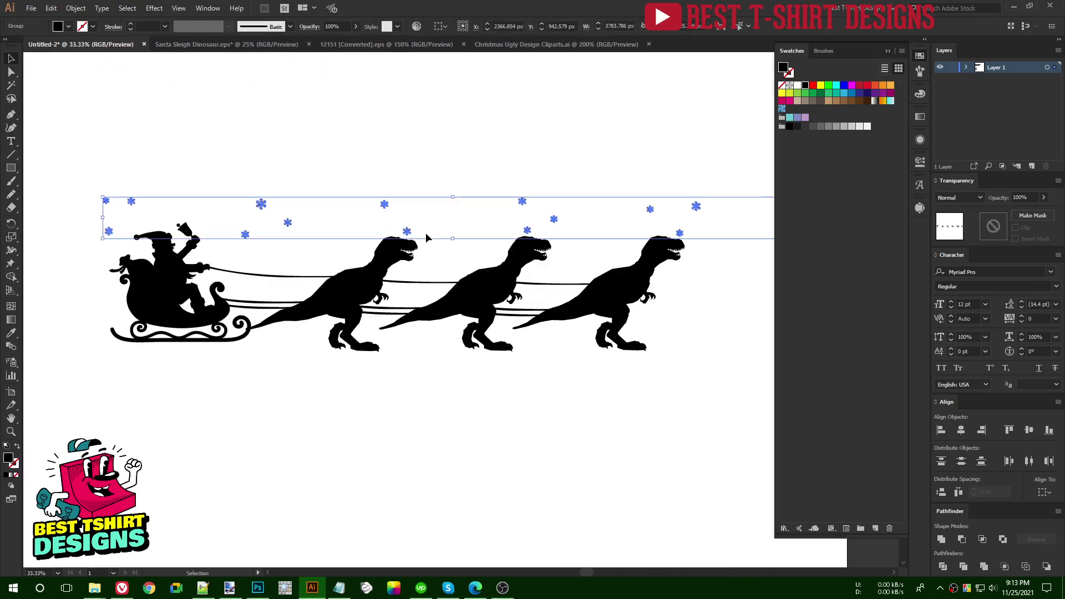
left_click_drag(423, 295, 360, 295)
key("shift+e")
mouse_move(300, 156)
left_mouse_down()
mouse_move(535, 270)
mouse_move(752, 314)
left_mouse_up()
key("ctrl+z")
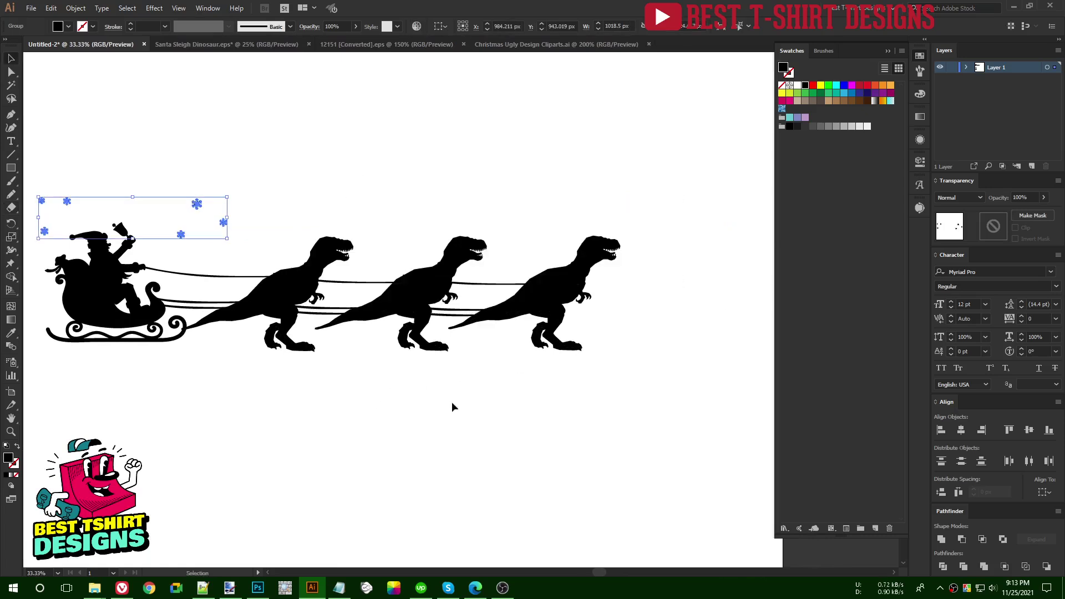
key("v")
left_click(360, 402)
Step: Isolate the remaining snowflake group and move its three rightmost snowflakes closer to Santa
left_click_drag(196, 268, 334, 274)
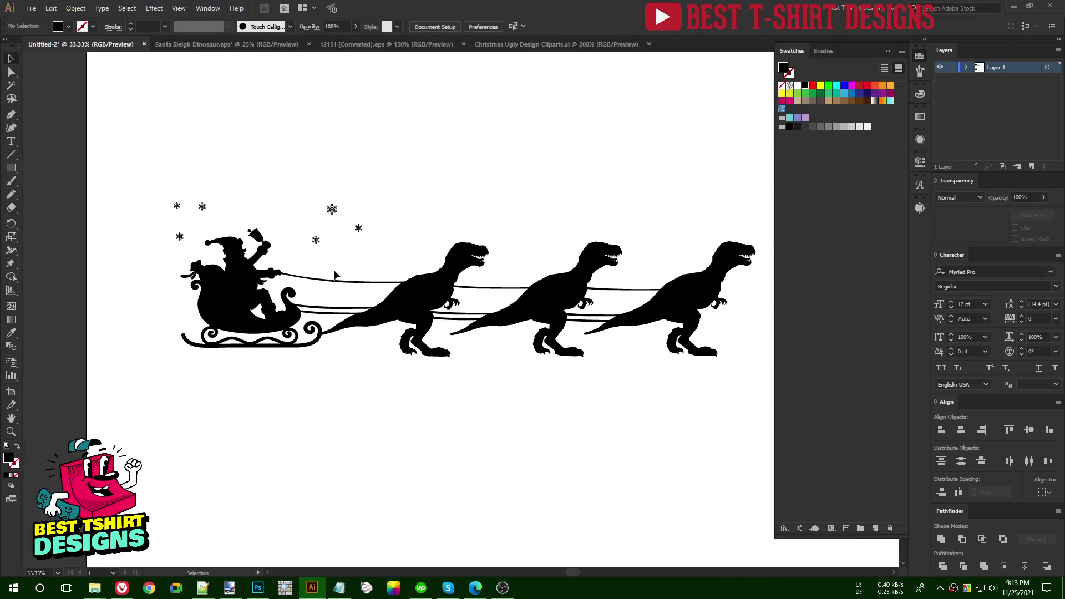
double_click(330, 215)
key("ctrl+equal")
key("ctrl+equal")
left_click_drag(401, 181, 584, 318)
left_click_drag(513, 260, 448, 299)
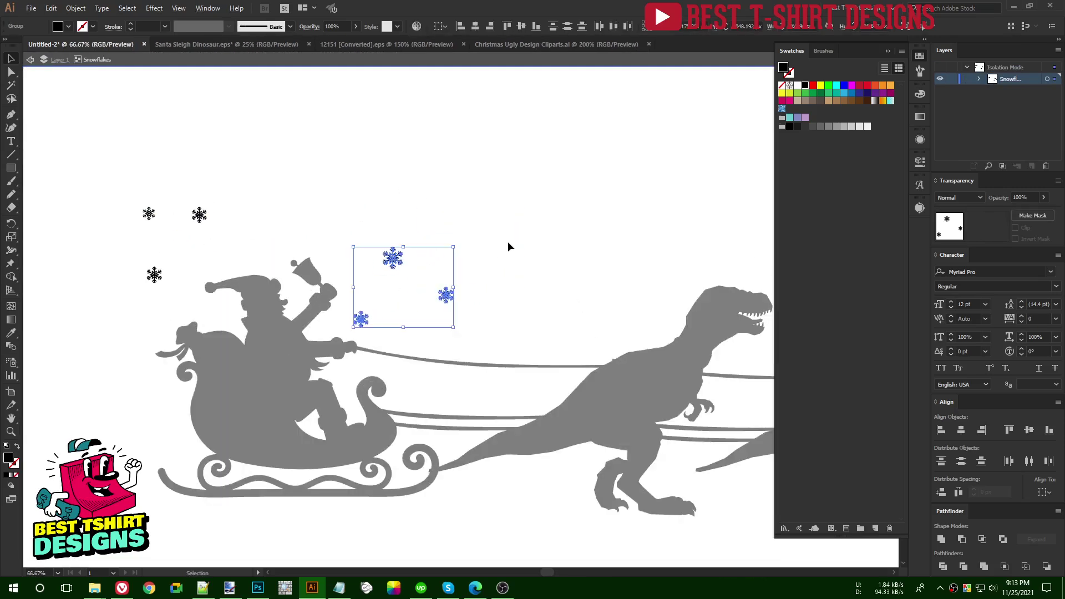
Step: Duplicate individual snowflakes into the gaps around Santa's head, bell and gift sack
left_click(430, 254)
left_click_drag(392, 257, 308, 226)
left_click(390, 204)
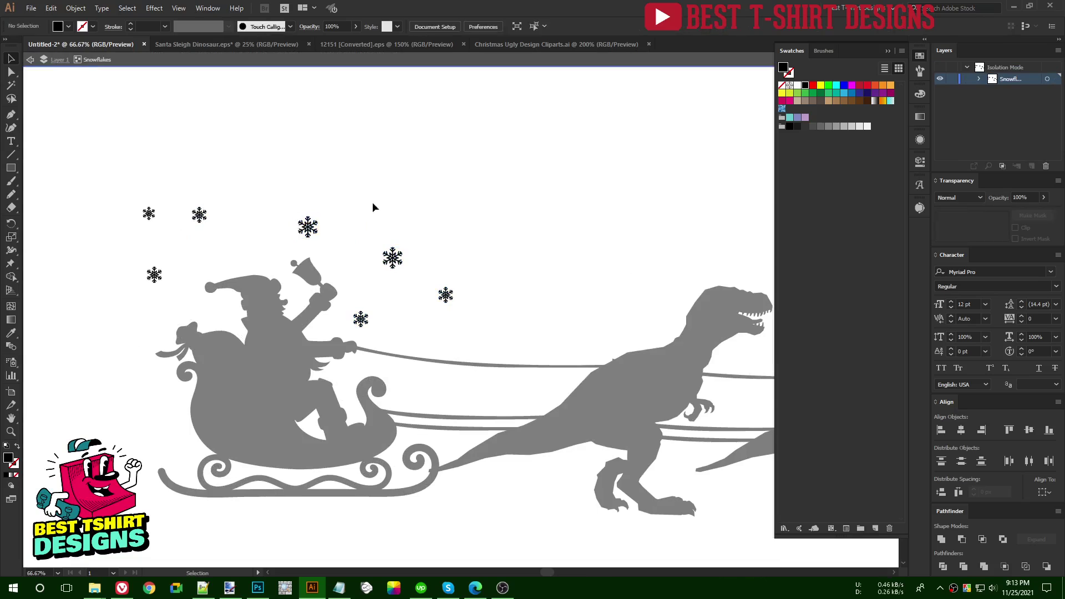
left_click_drag(361, 318, 171, 304)
Step: Copy the snowflake cluster twice above the Tyrannosaurus silhouettes and remove the outermost right snowflake from the last copy
left_click_drag(102, 172, 504, 350)
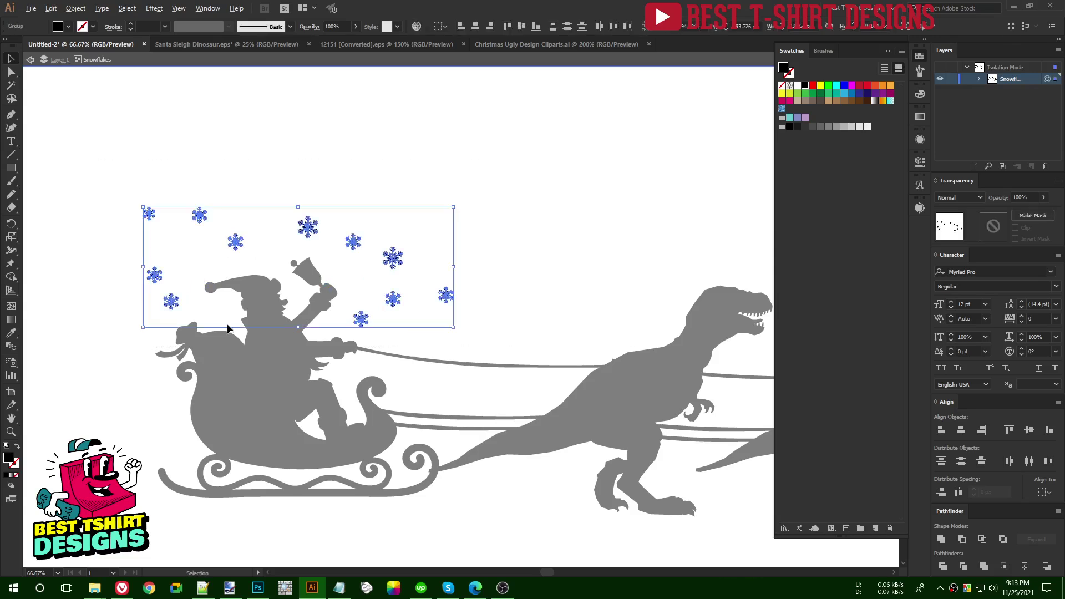
scroll(238, 327, "down", 2, "alt")
left_click_drag(509, 321, 539, 318)
scroll(371, 317, "right", 5)
mouse_move(360, 317)
left_mouse_down()
mouse_move(598, 318)
mouse_move(608, 328)
mouse_move(509, 315)
mouse_move(603, 327)
mouse_move(594, 364)
left_mouse_up()
left_click(608, 329)
key("shift+e")
key("v")
left_click(617, 364)
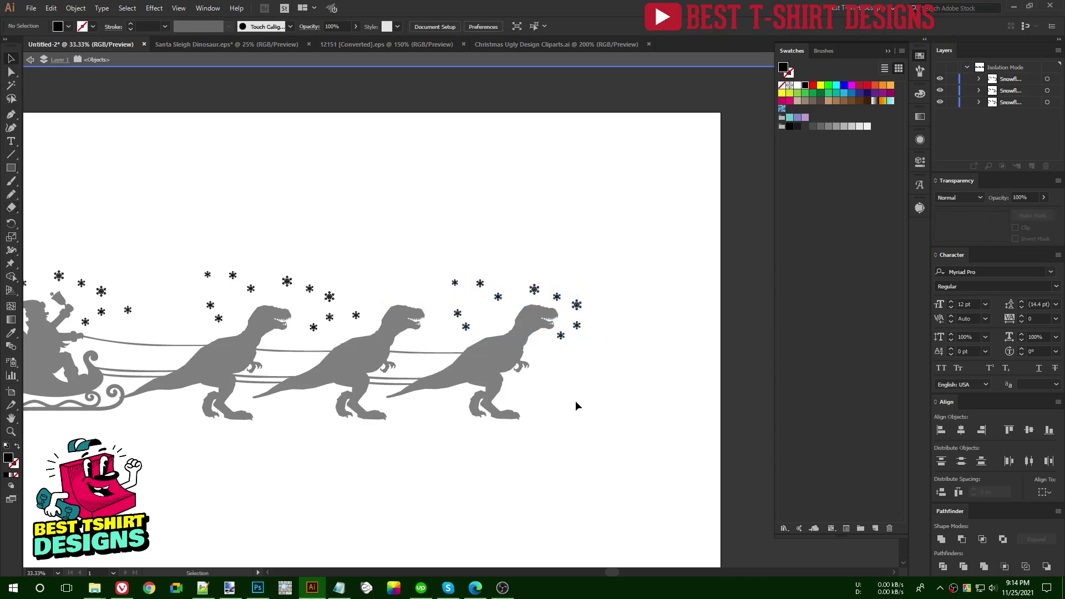
Step: Duplicate individual snowflakes into the gaps between the three clusters and leave the isolated group
scroll(499, 307, "up", 2)
left_click(498, 298)
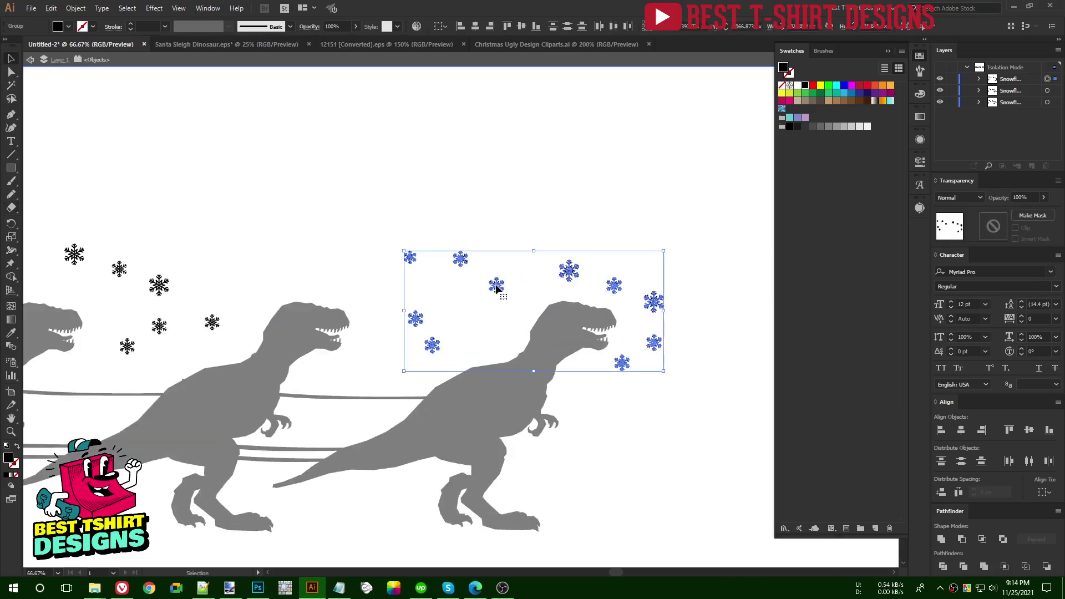
double_click(501, 290)
left_click_drag(497, 287, 312, 269)
left_click_drag(311, 269, 193, 291)
left_click_drag(265, 343, 555, 370)
left_click_drag(483, 321, 162, 288)
left_click_drag(136, 335, 461, 393)
left_click_drag(486, 342, 411, 430)
left_click_drag(411, 431, 457, 383)
left_click_drag(456, 383, 342, 321)
left_click_drag(342, 321, 441, 326)
scroll(268, 368, "down", 3)
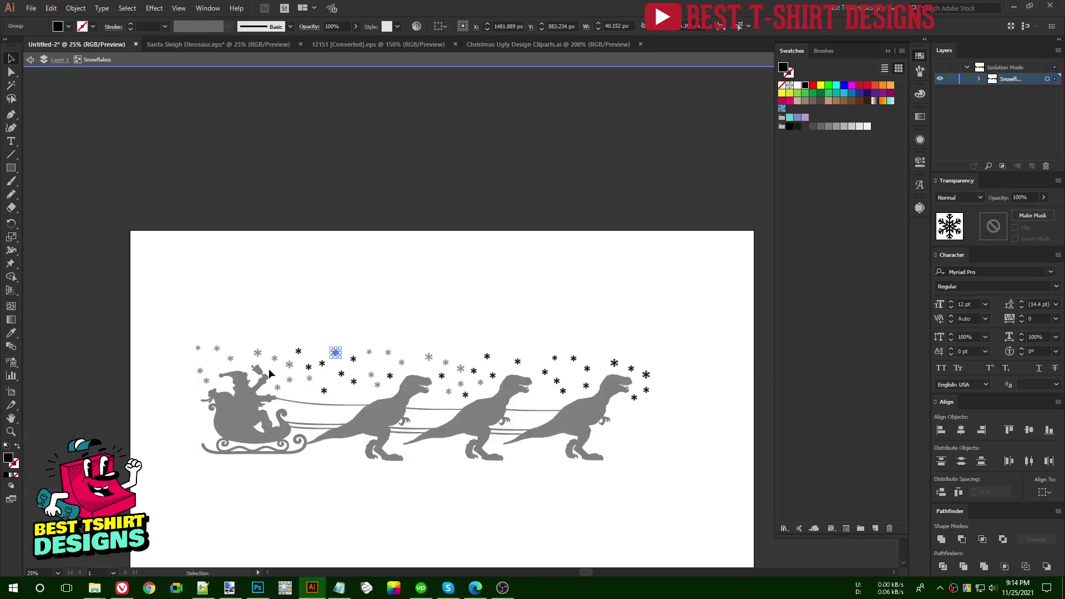
double_click(306, 288)
Step: Align the three Tyrannosaurus silhouettes to each other along their bottom edges
scroll(306, 288, "down", 2)
left_click_drag(138, 253, 710, 453)
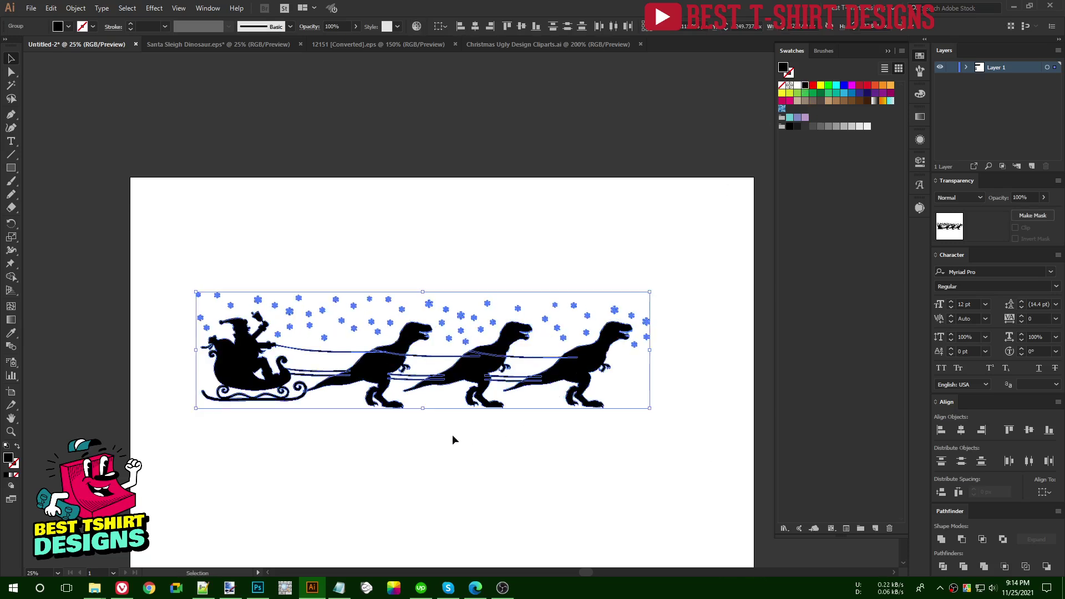
left_click(465, 229)
left_click(387, 379)
left_click_drag(662, 416, 347, 396)
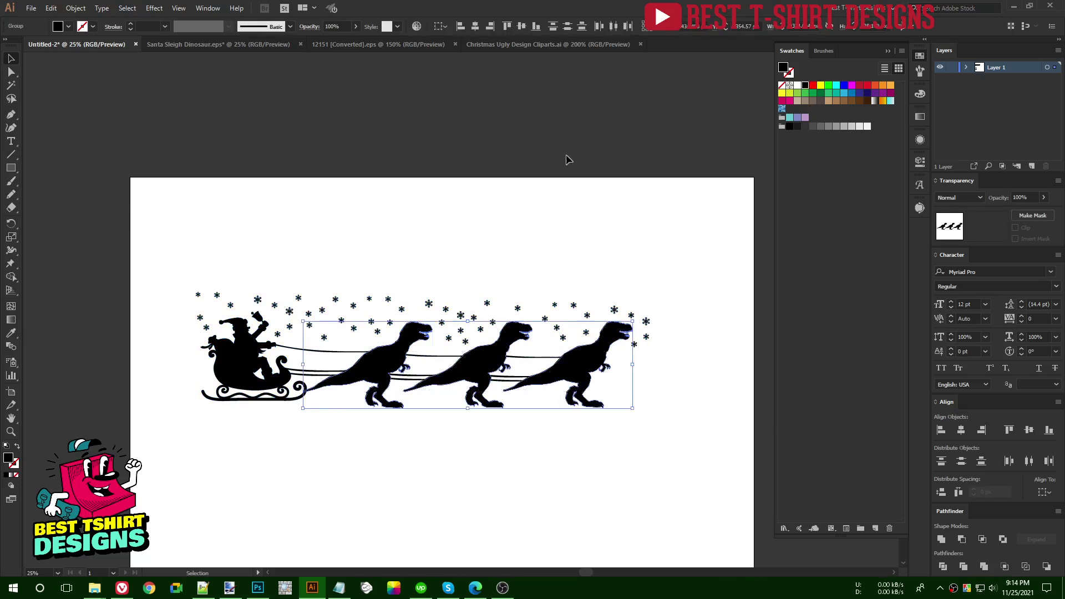
left_click(535, 28)
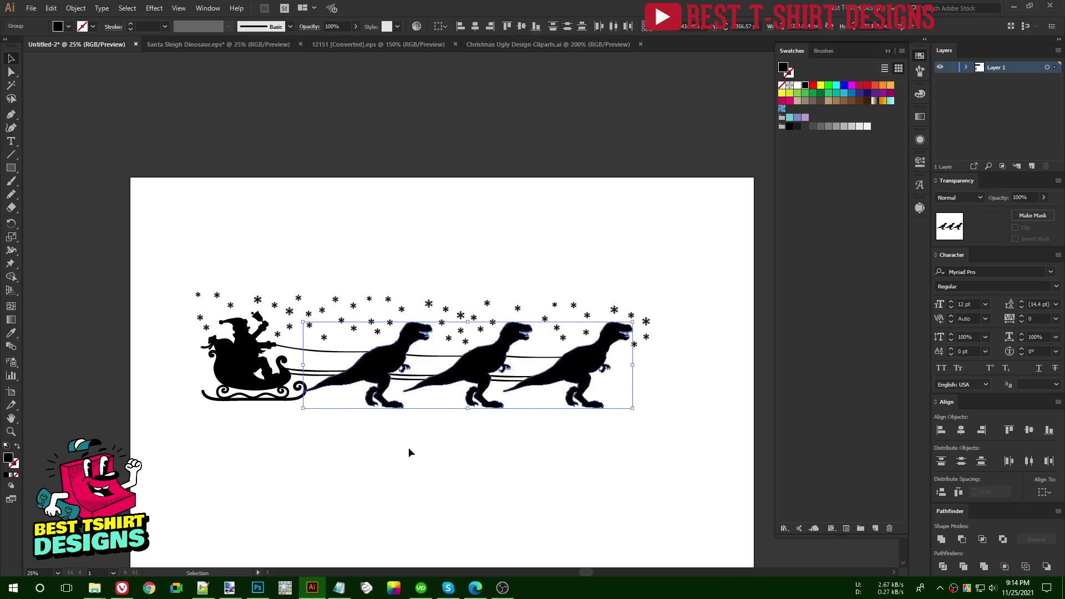
Step: Align Santa's sleigh and the first Tyrannosaurus along their bottom edges
left_click(264, 401)
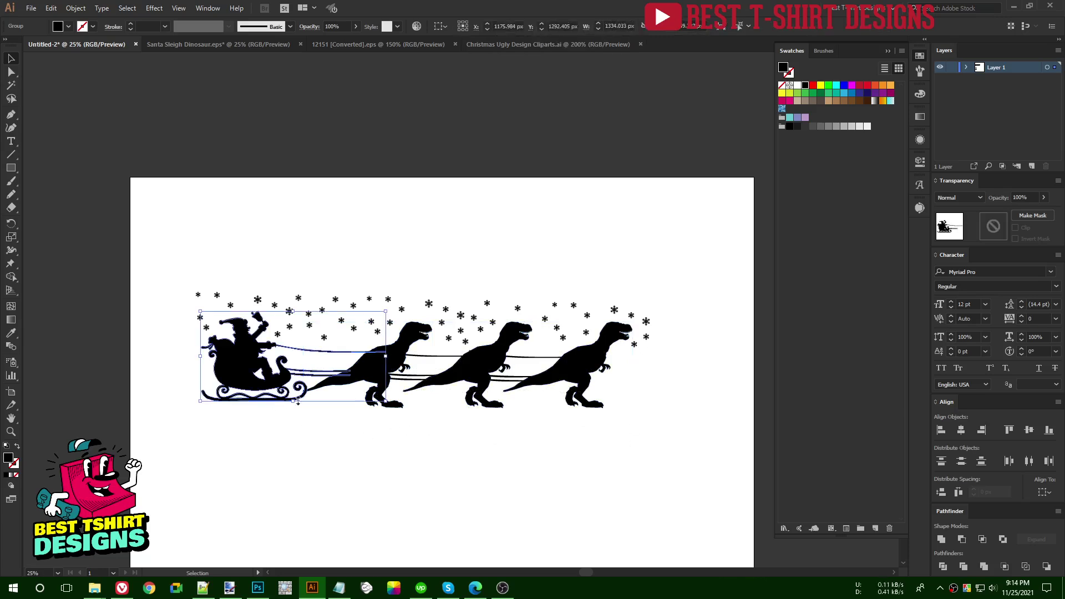
left_click(379, 387, "shift")
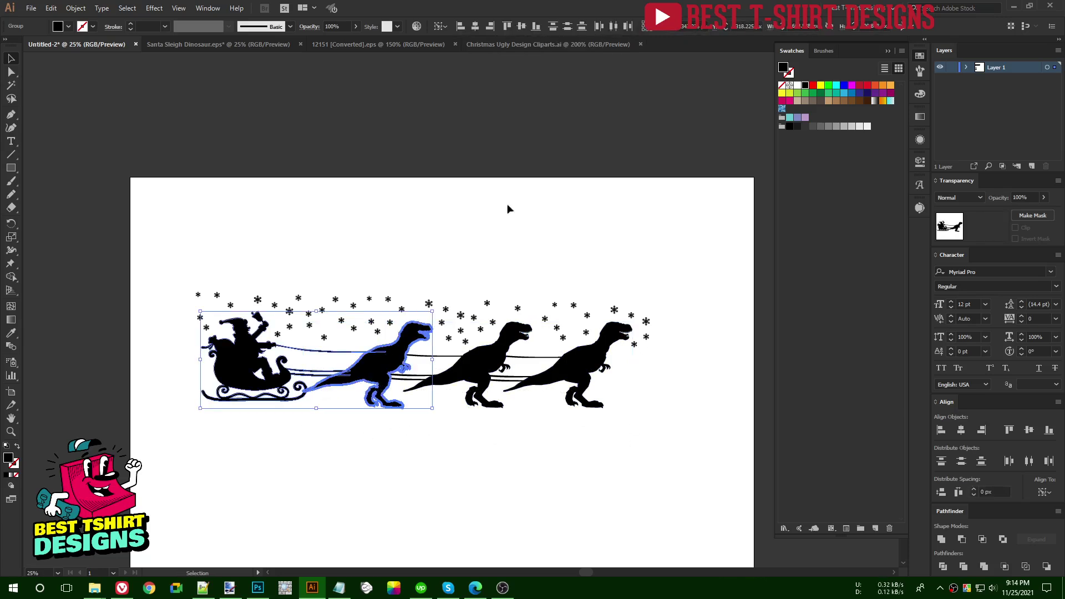
left_click(534, 28)
left_click(461, 438)
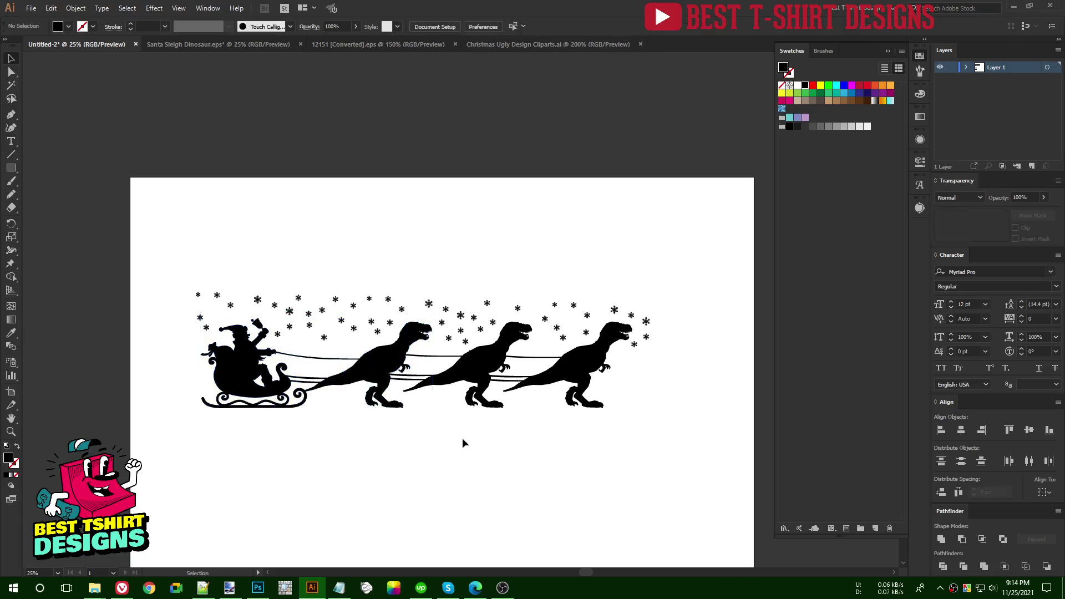
Step: Move the Santa sleigh group 40 px to the left, away from the first Tyrannosaurus's tail
scroll(300, 417, "up", 1)
left_click(283, 400)
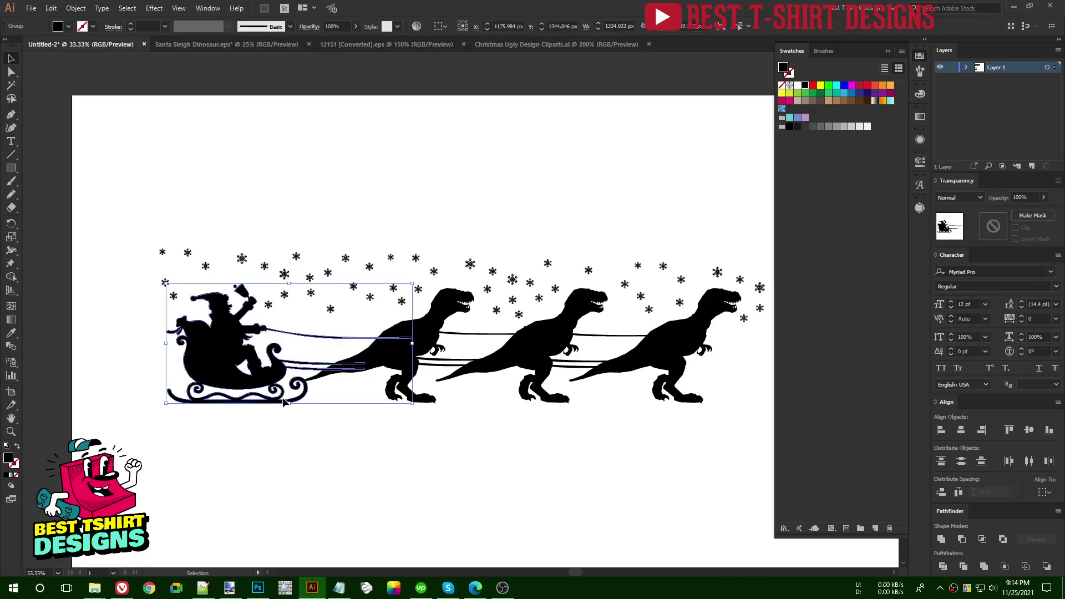
key("shift+Left")
key("shift+Left")
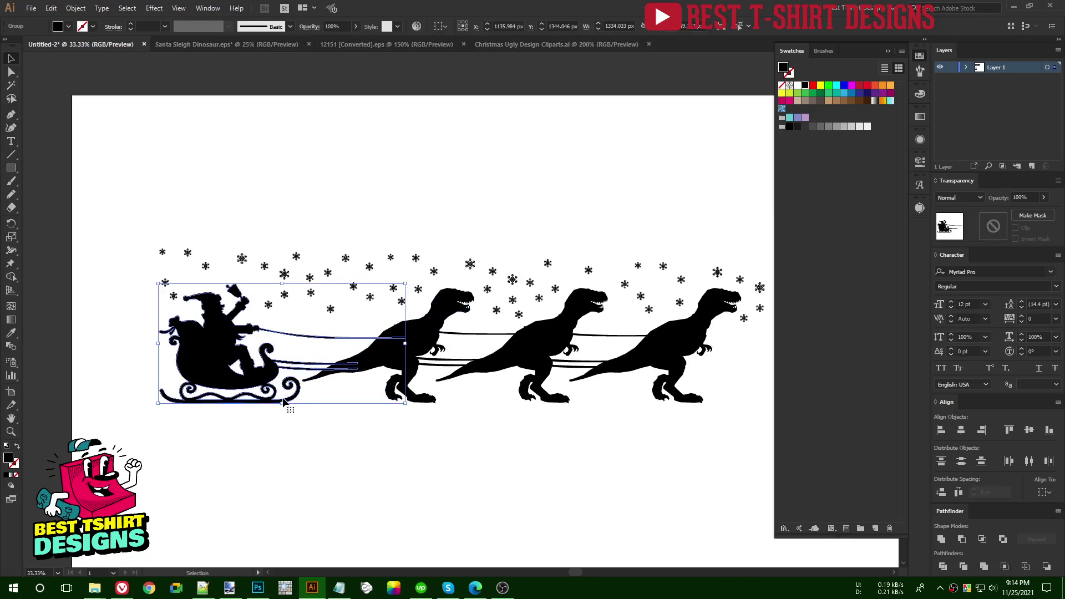
left_click(367, 437)
scroll(311, 439, "down", 1)
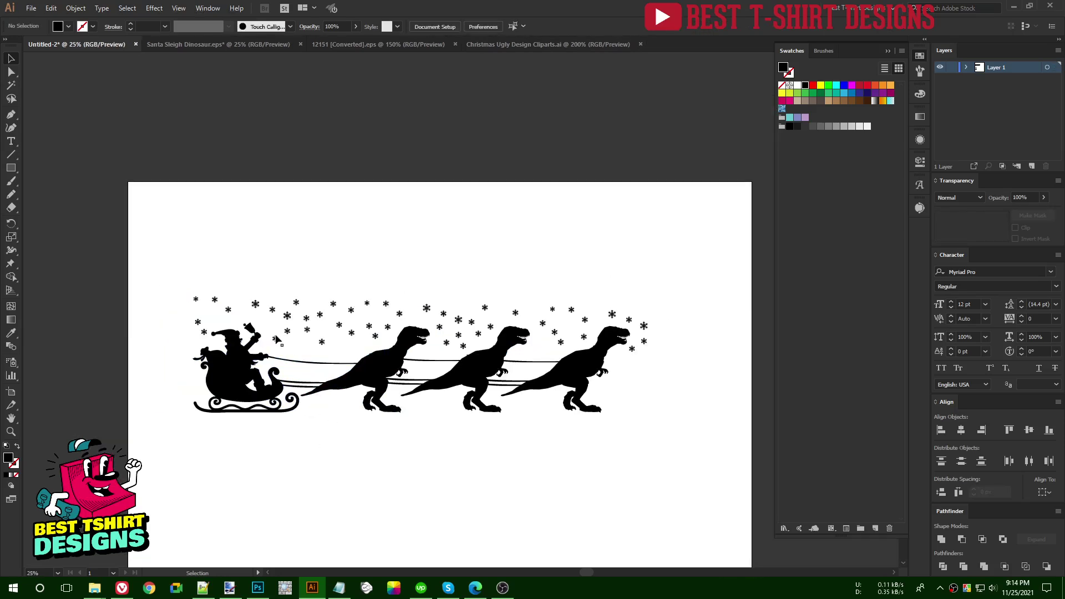
scroll(275, 349, "down", 1)
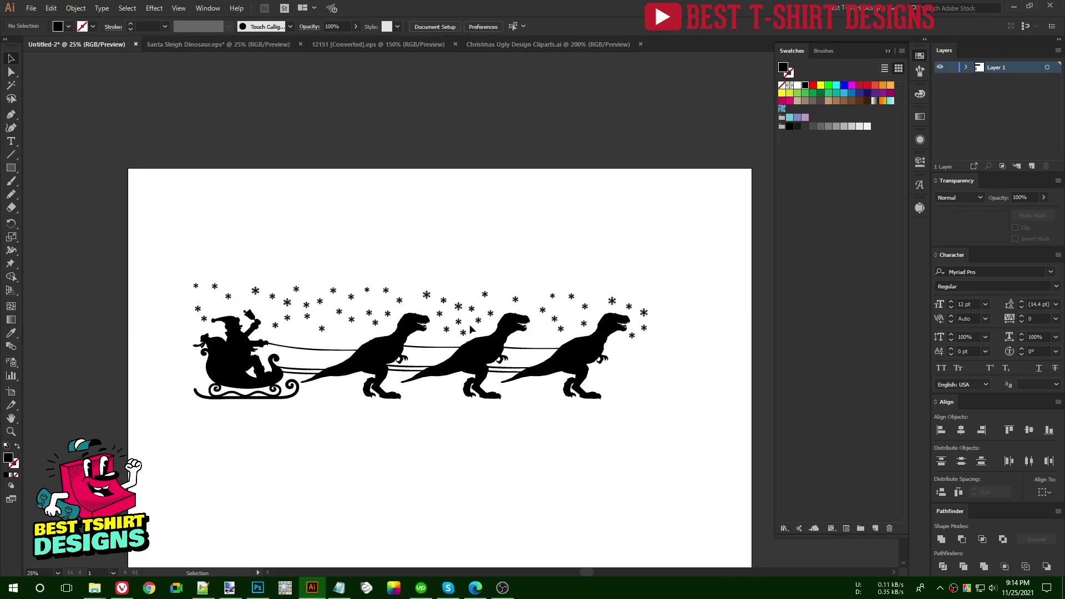
Step: Group the whole sleigh scene with its snowflakes, scale it down and place it on the gray rectangle between the tree borders
left_click_drag(170, 258, 680, 470)
scroll(372, 353, "down", 2)
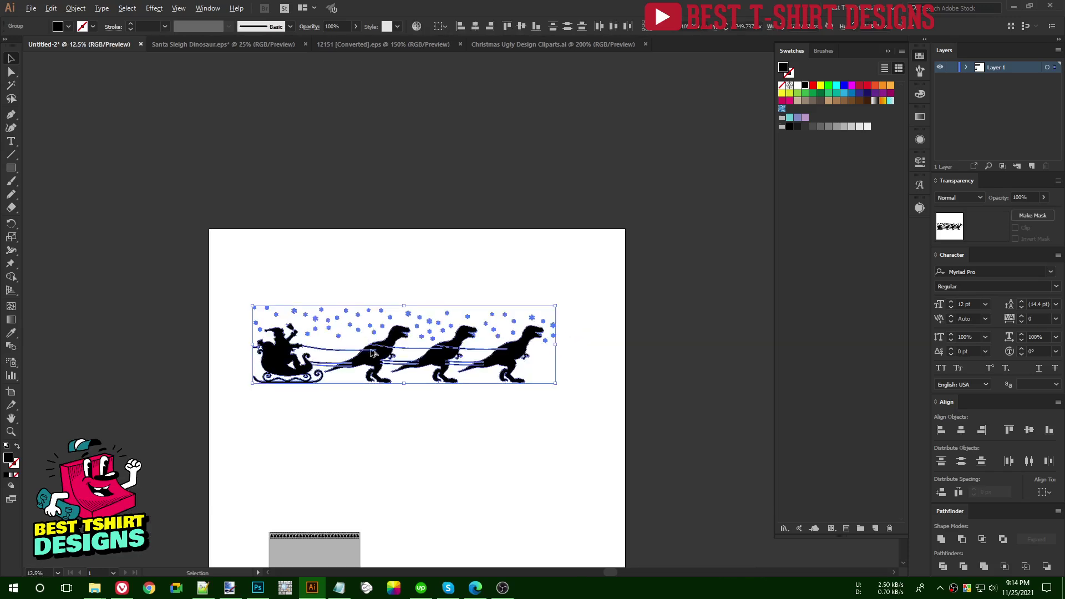
scroll(373, 354, "down", 2)
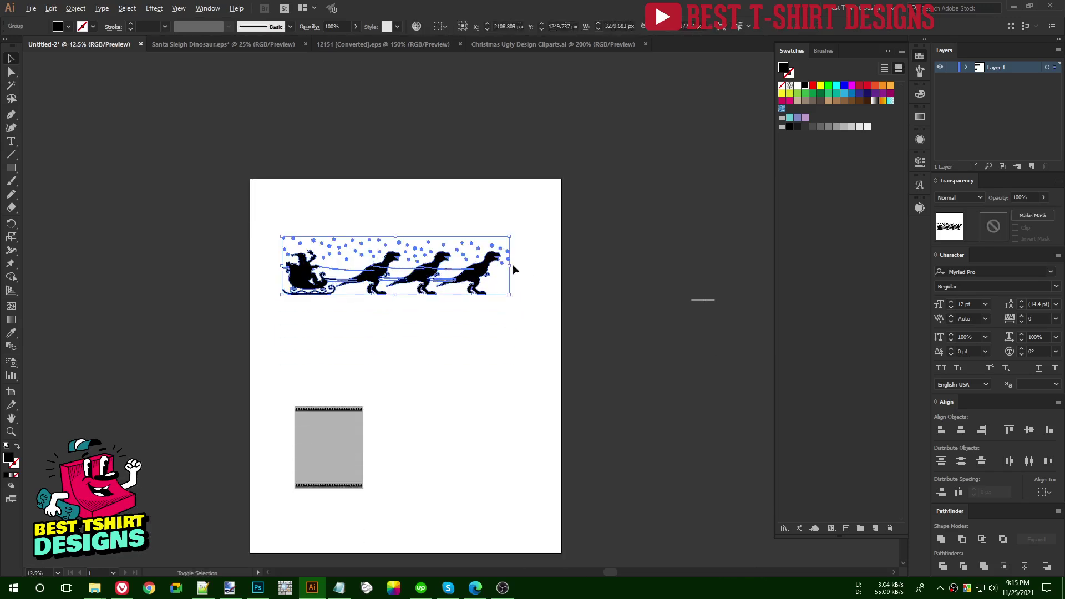
left_click_drag(494, 265, 327, 464)
scroll(281, 465, "up", 3)
left_click_drag(553, 426, 480, 419)
scroll(408, 456, "up", 2)
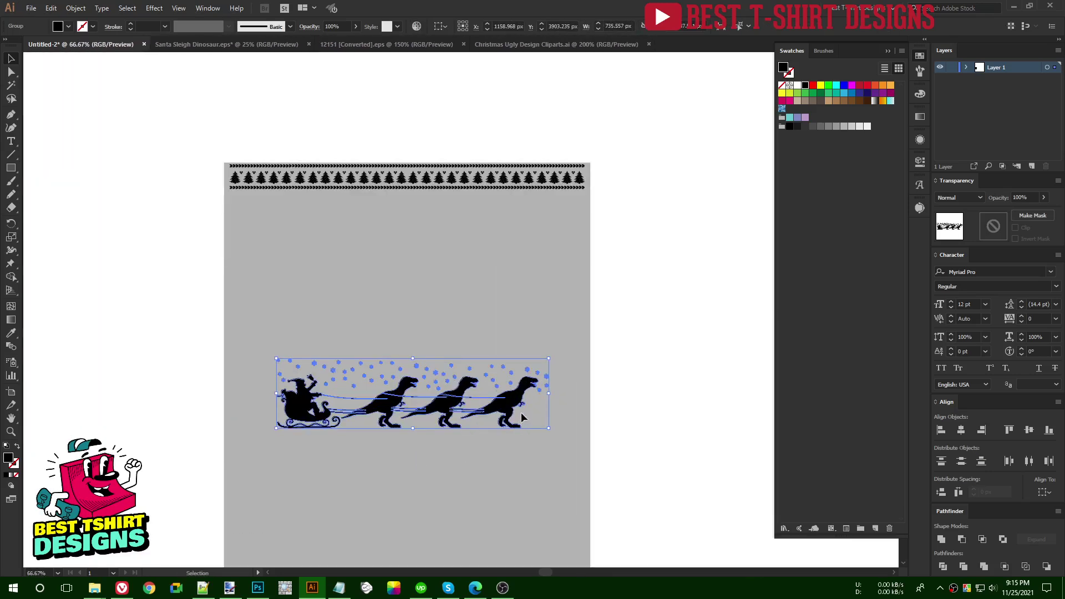
Step: Enlarge the sleigh scene proportionally to roughly the full width of the gray rectangle
left_click_drag(551, 392, 587, 392)
left_click_drag(239, 393, 219, 396)
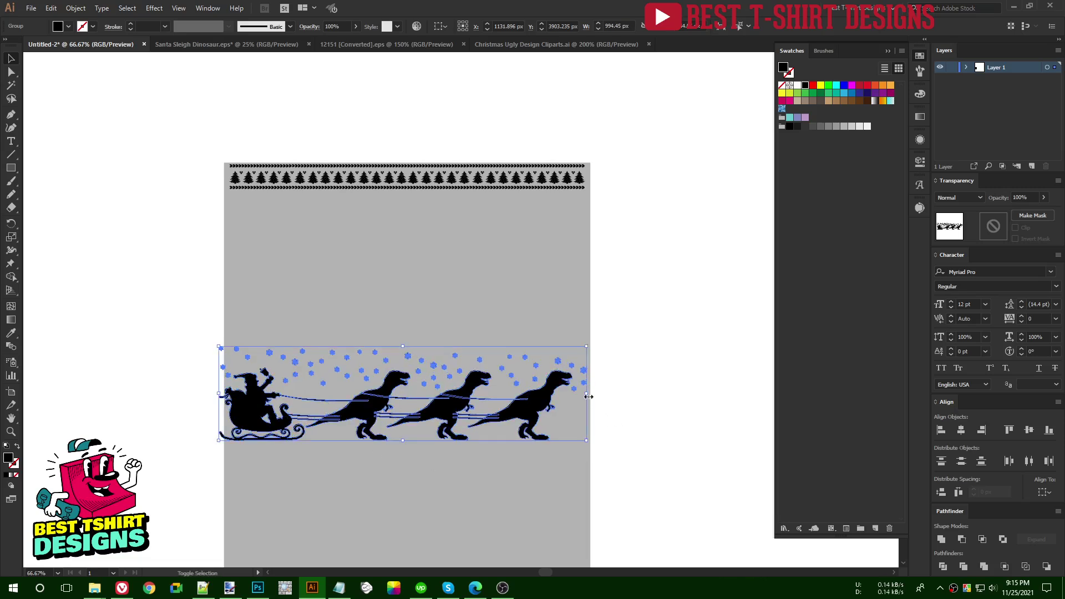
left_click(632, 397)
Step: Show the rulers and place vertical guides at the right and left ends of the upper tree border
key("ctrl+r")
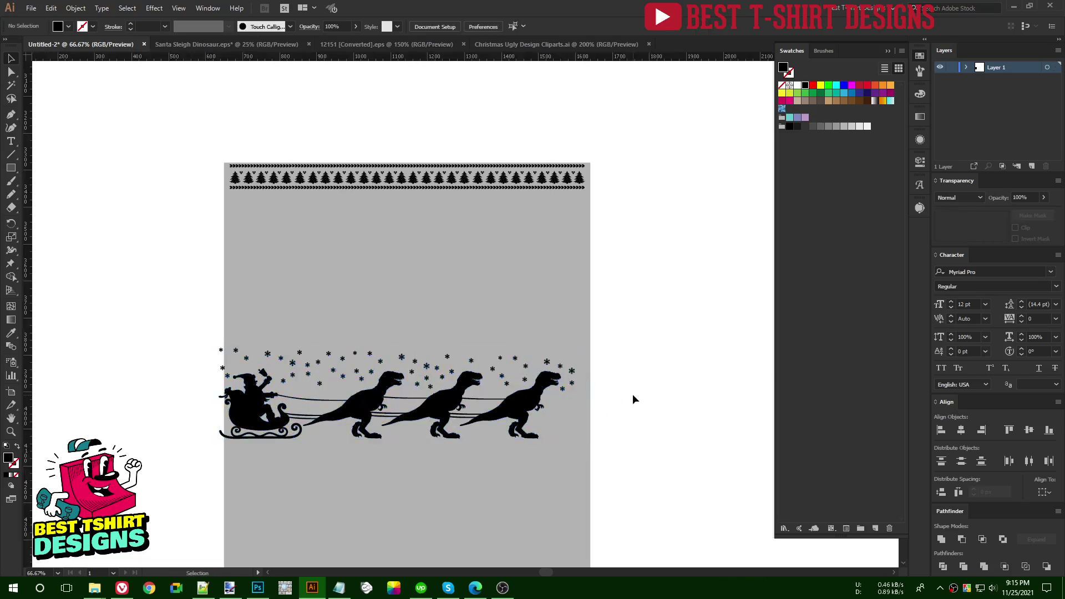
left_click_drag(582, 56, 584, 219)
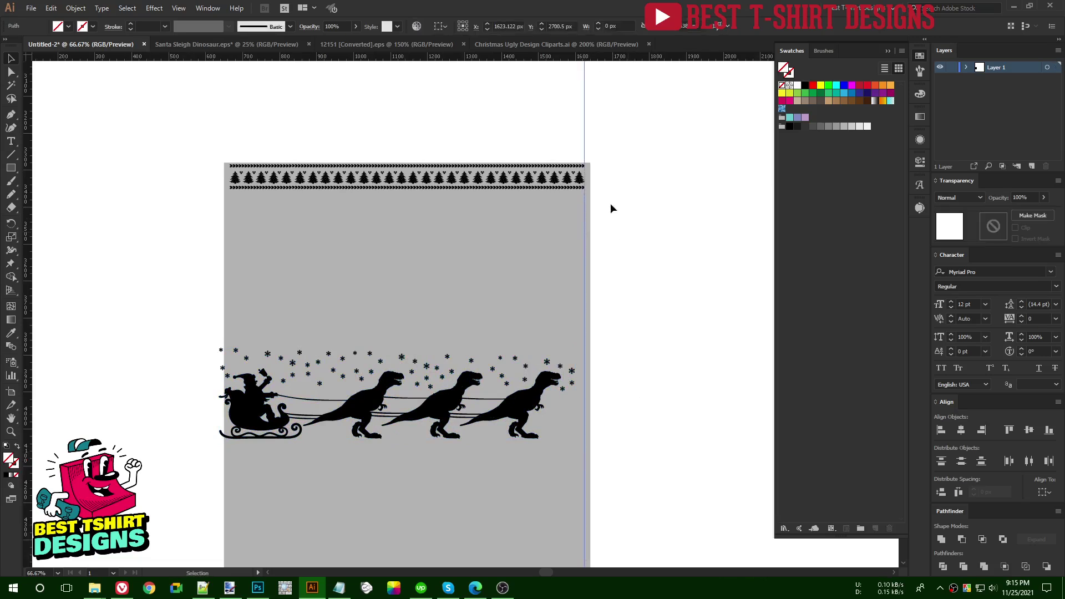
scroll(568, 128, "up", 5)
left_click_drag(654, 297, 657, 297)
scroll(673, 283, "down", 3)
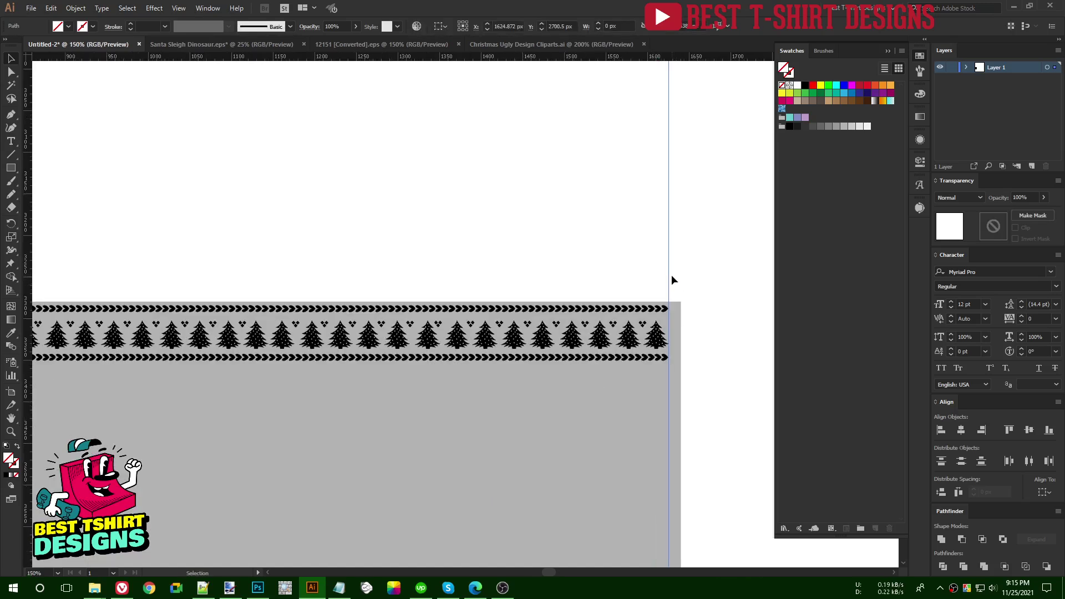
left_click_drag(476, 280, 632, 288)
left_click_drag(26, 250, 112, 366)
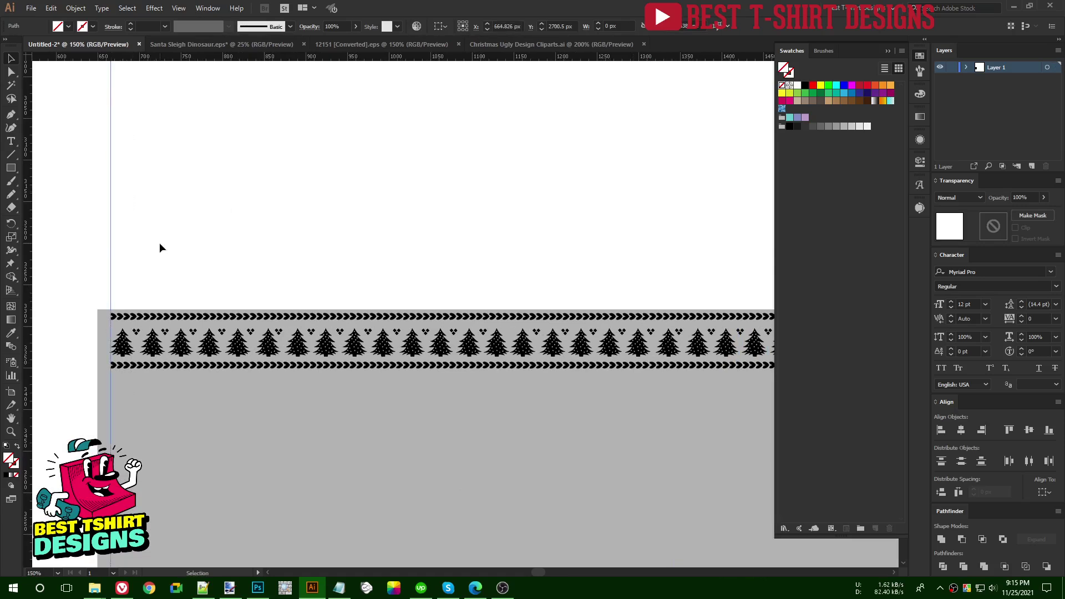
Step: Resize the sleigh scene proportionally so it spans exactly between the two vertical guides
scroll(165, 210, "down", 4)
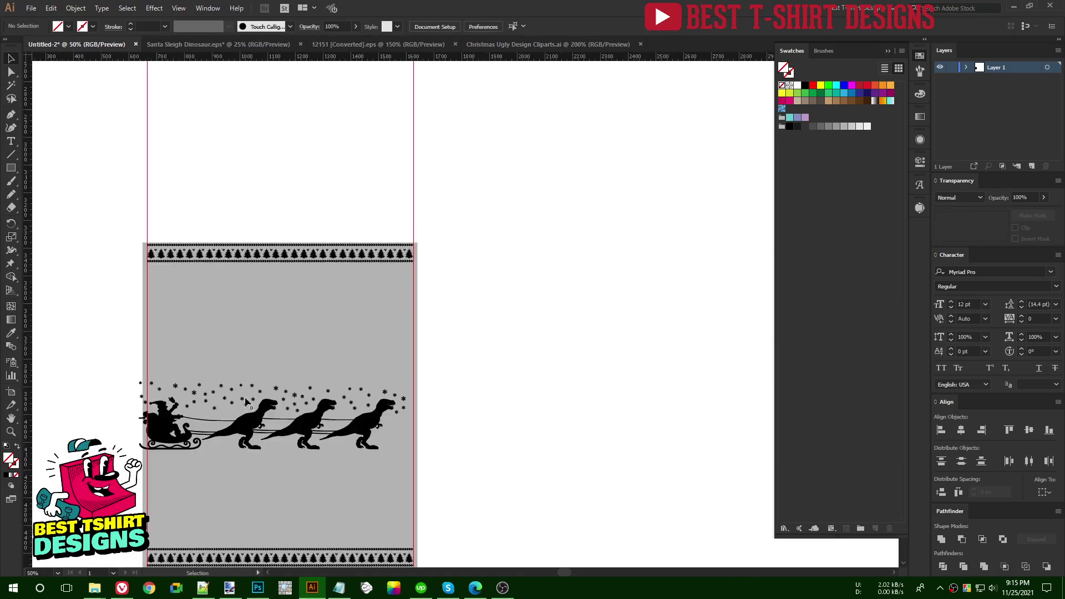
left_click(258, 415)
scroll(109, 427, "up", 2)
left_click_drag(167, 404, 187, 401)
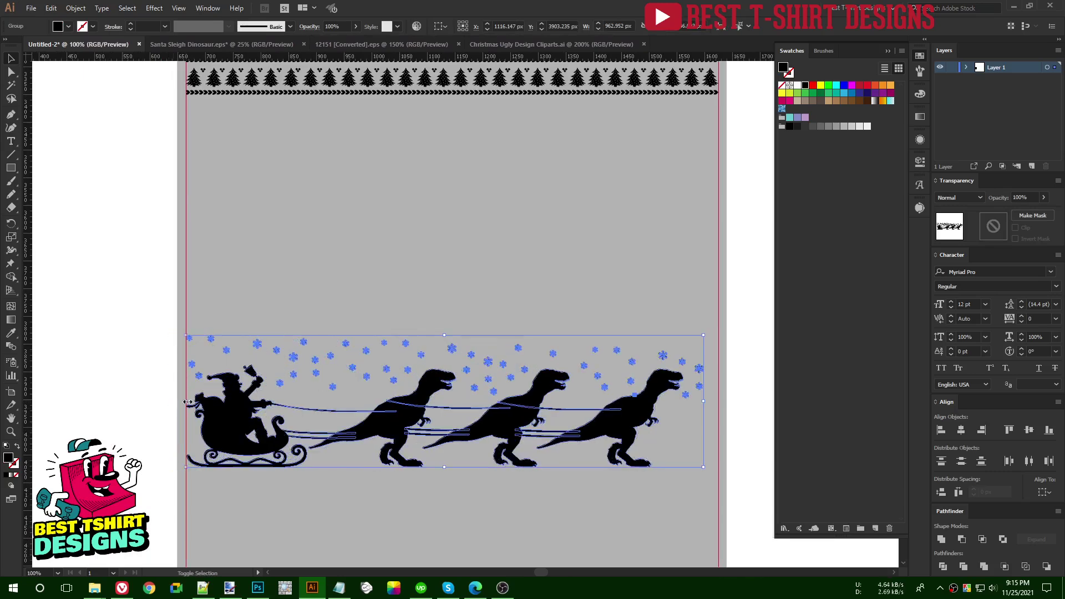
left_click_drag(703, 400, 544, 380)
left_click(584, 330)
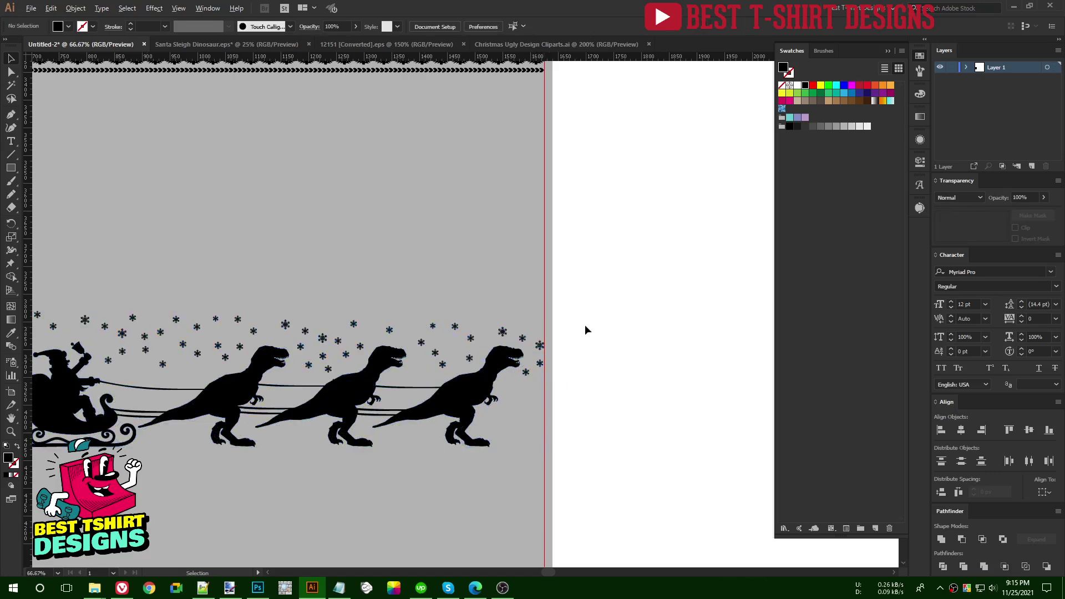
Step: Isolate the sleigh scene group and erase the snowflakes around the front Tyrannosaurus
scroll(584, 324, "down", 1)
scroll(404, 332, "down", 3)
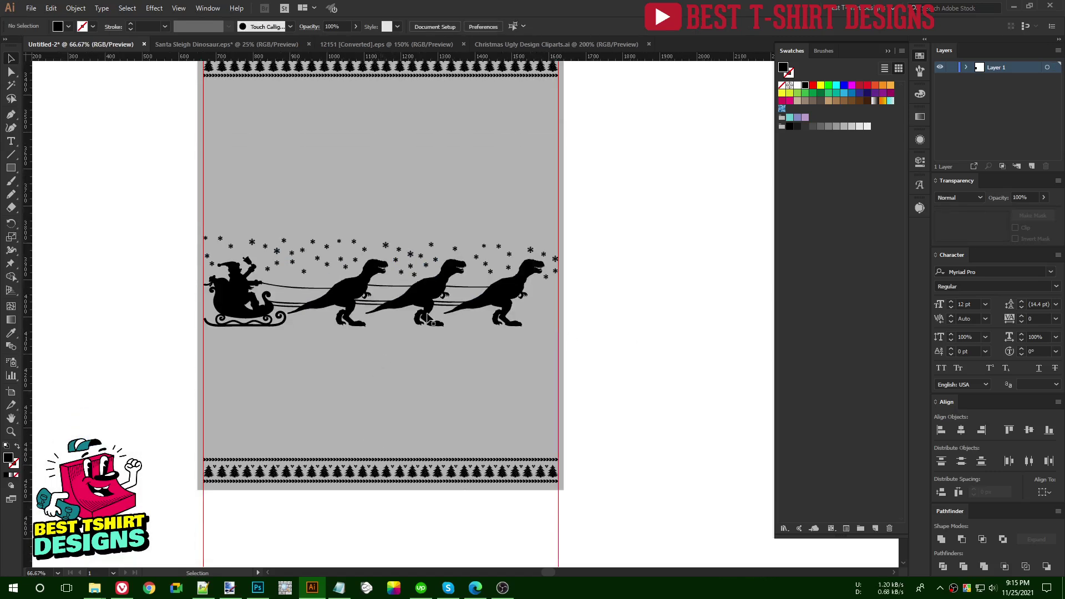
scroll(447, 309, "up", 1)
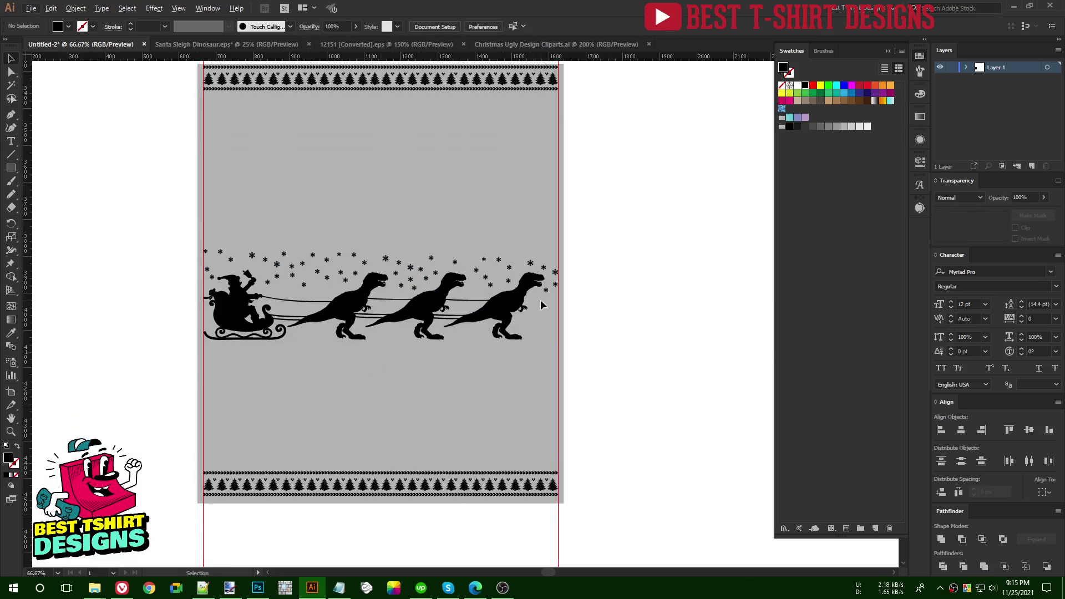
double_click(551, 288)
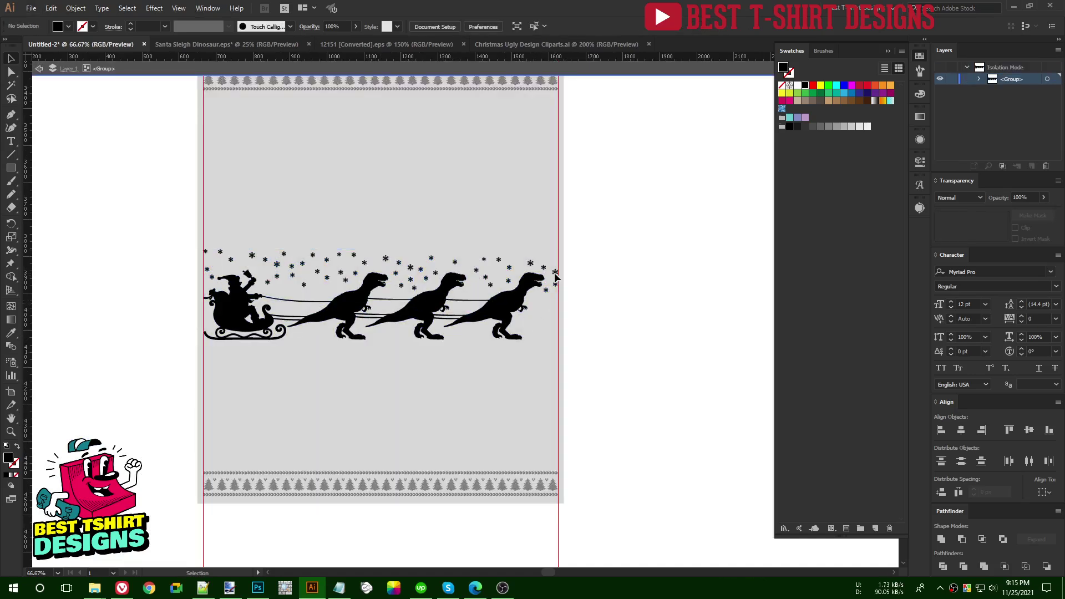
left_click(554, 272)
key("shift+e")
left_click_drag(562, 288, 467, 393)
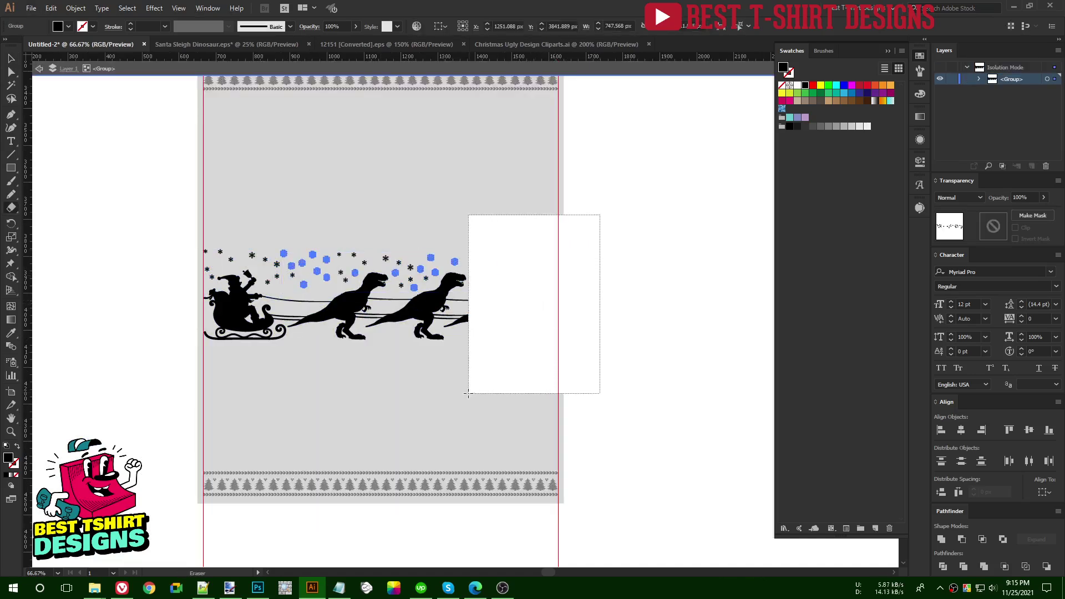
key("ctrl+z")
Step: Delete the front Tyrannosaurus with its harness lines and leave isolation mode
key("v")
left_click(518, 307)
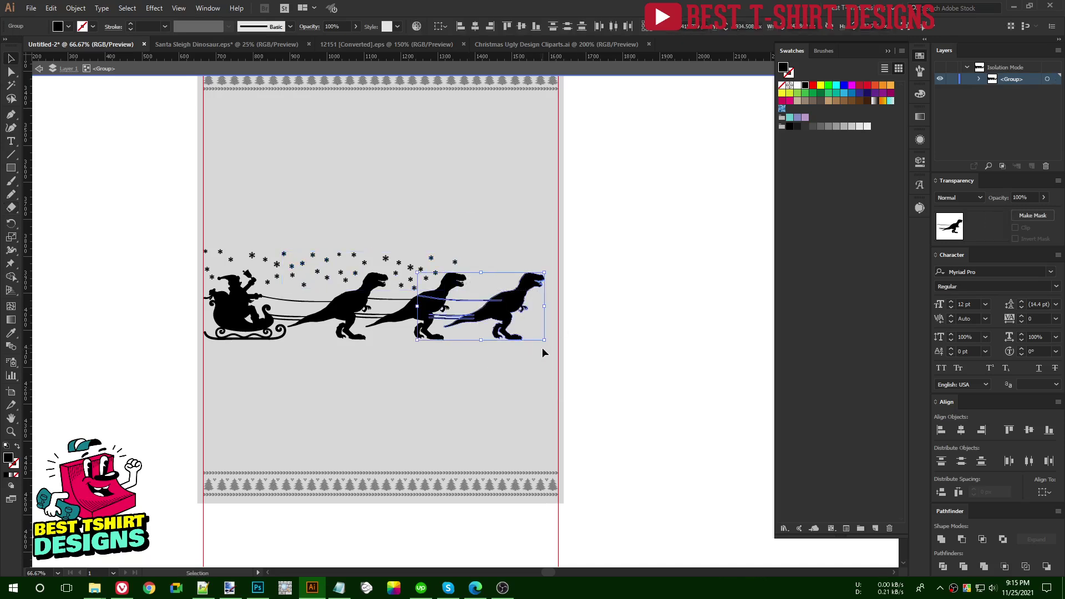
key("Delete")
key("Escape")
Step: Scale the remaining sleigh scene up proportionally so it spans from the left guide to the right guide
left_click(465, 308)
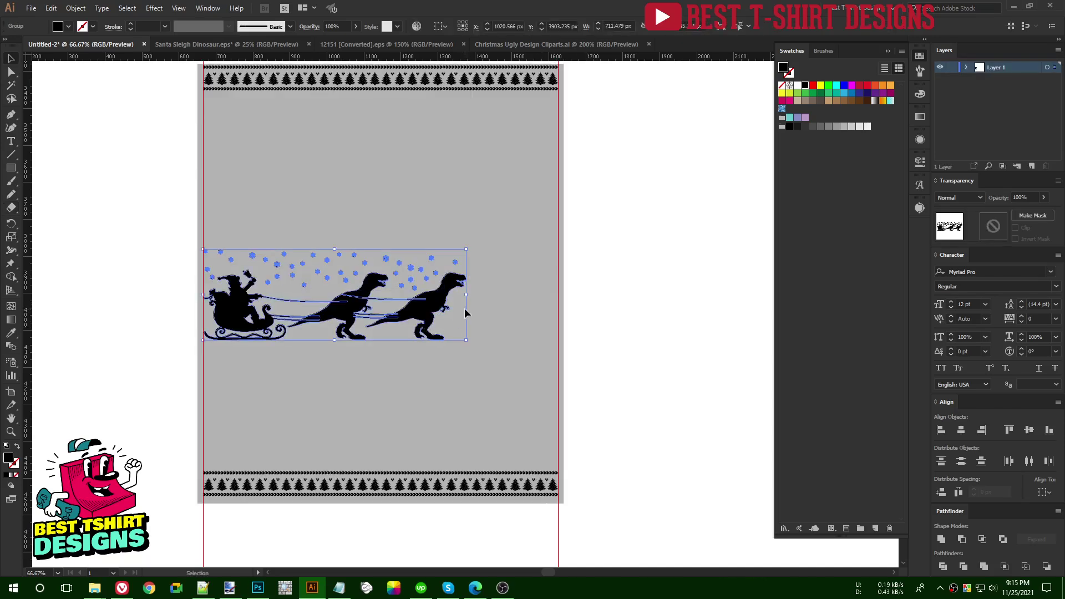
left_click_drag(530, 299, 558, 302)
left_click(619, 318)
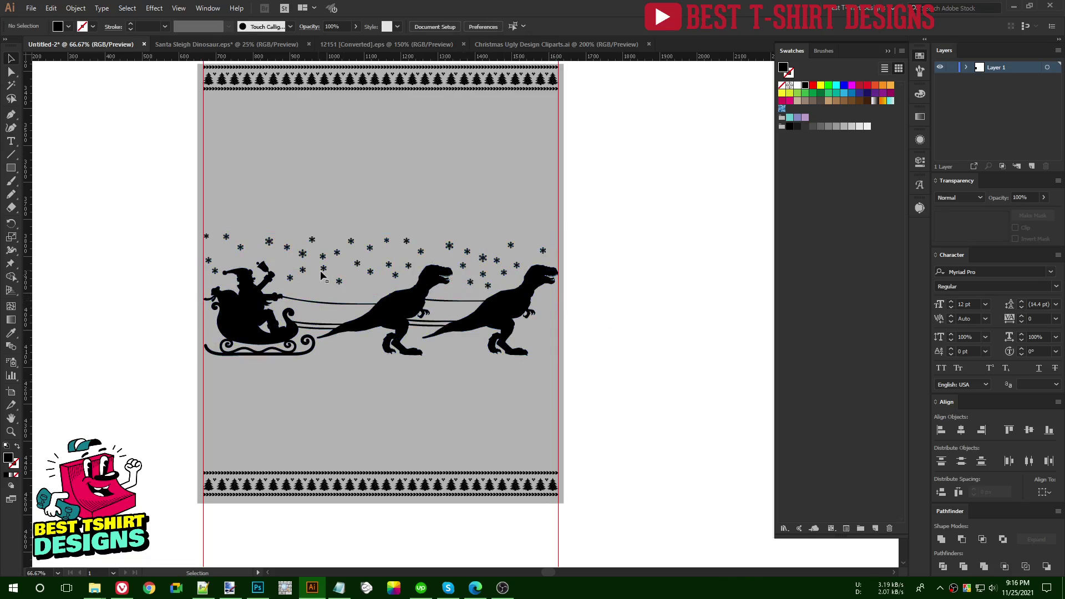
Step: Isolate the sleigh scene group and ungroup all the snowflakes above Santa and the dinosaurs
left_click(306, 254)
double_click(306, 254)
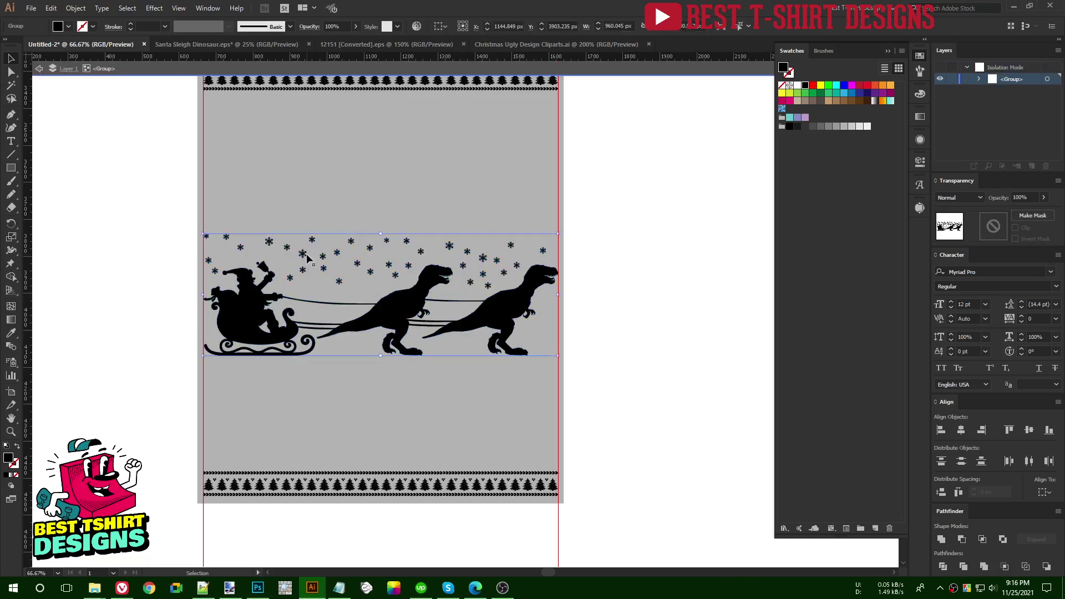
scroll(214, 242, "up", 2)
left_click_drag(139, 205, 706, 221)
scroll(441, 260, "down", 3)
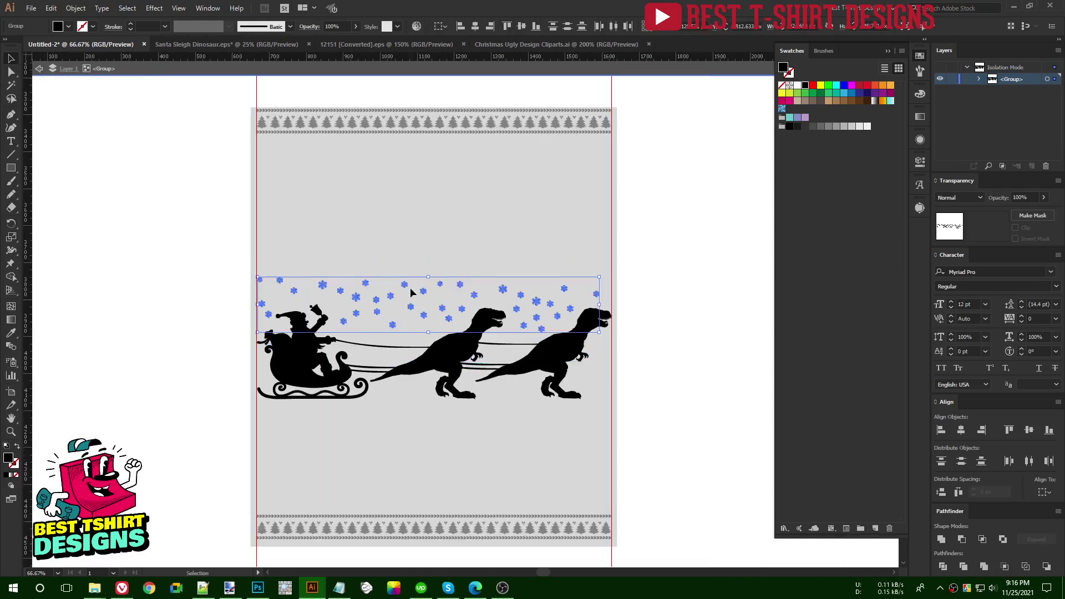
right_click(407, 287)
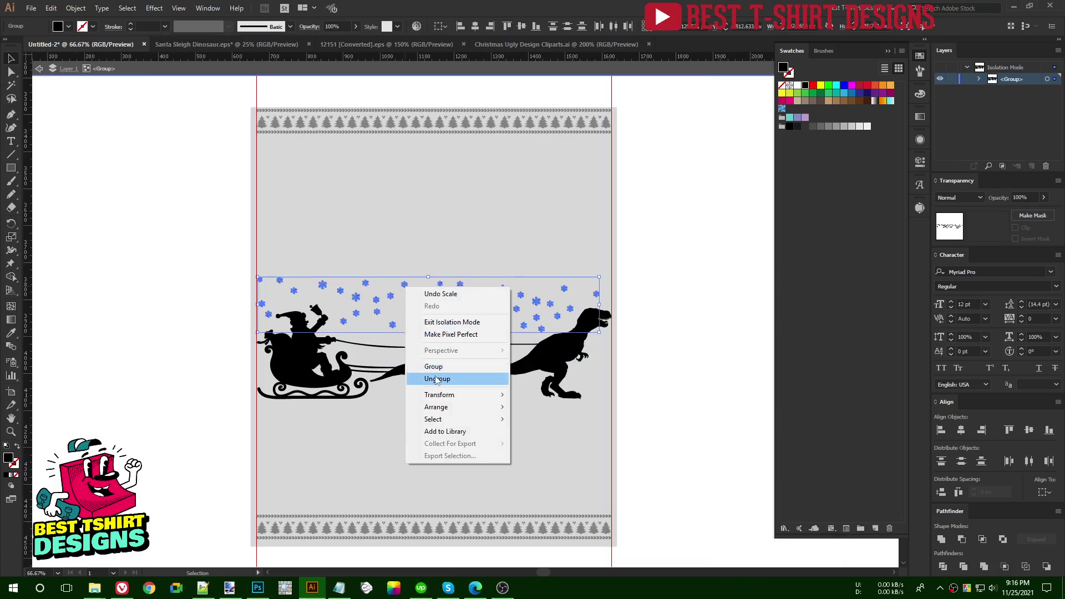
left_click(452, 366)
left_click(393, 300)
left_click(392, 299)
Step: Align the tops of the uppermost snowflakes into one straight row and move the row slightly down
left_click_drag(202, 249, 631, 287)
left_click(597, 296, "shift")
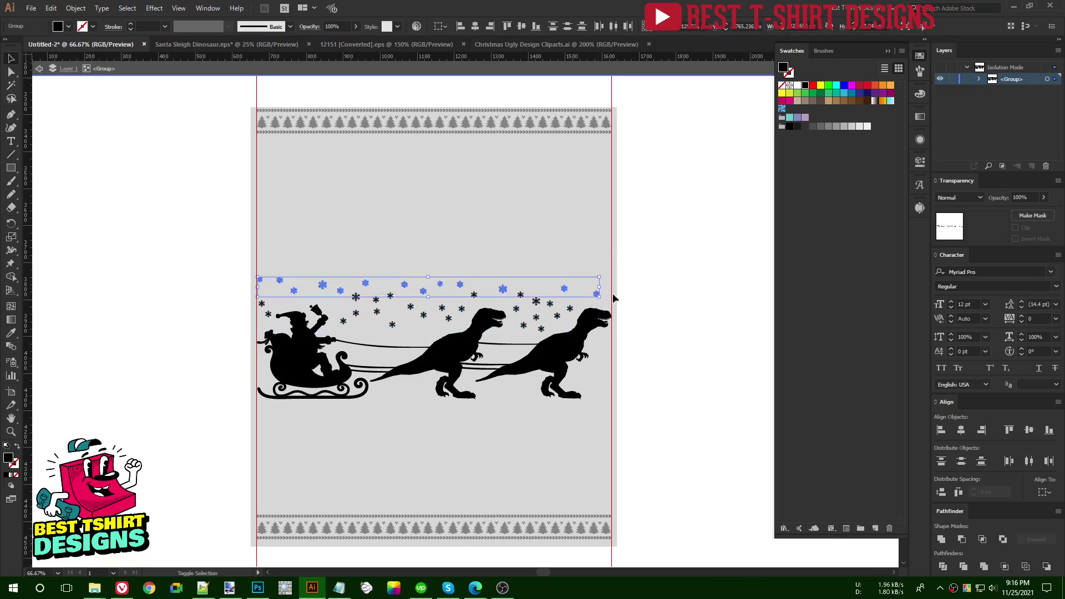
left_click(508, 26)
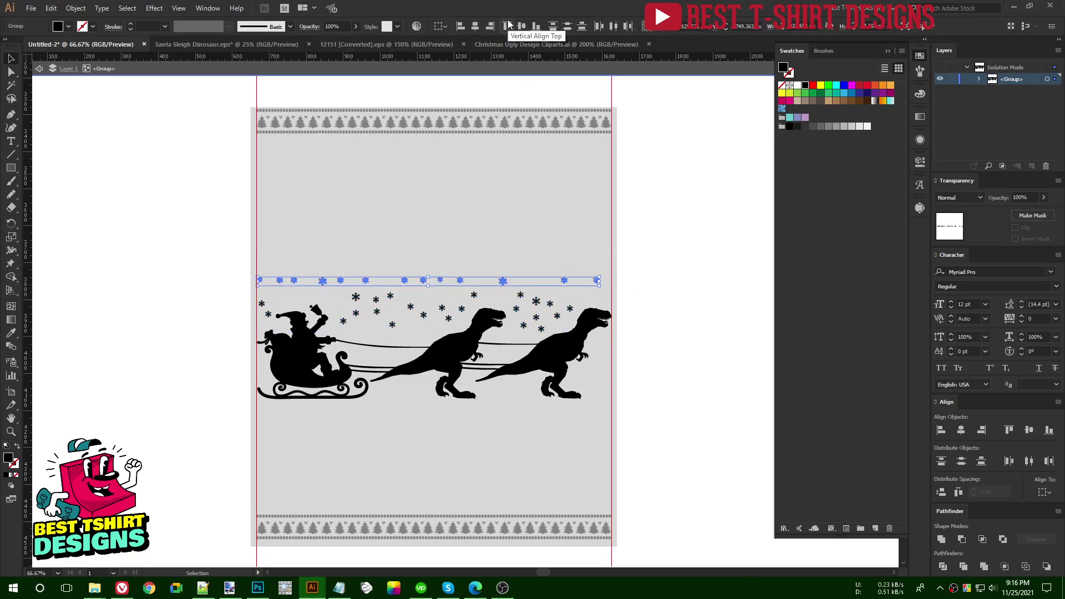
key("shift+Down")
key("shift+Down")
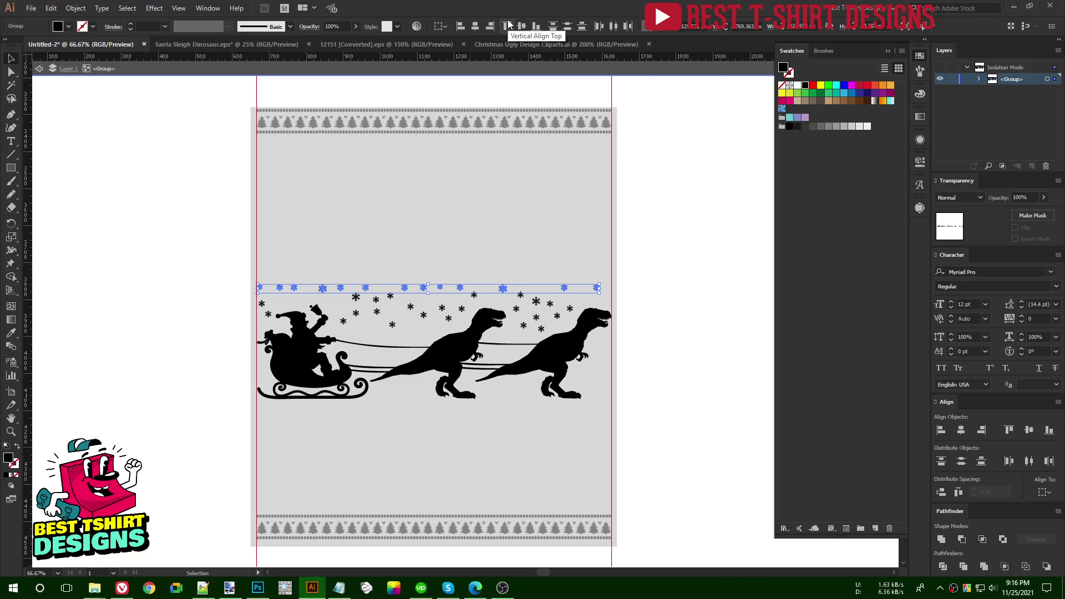
Step: Move the snowflake beside the large one between the two dinosaurs up into the top row, then leave isolation mode
scroll(387, 280, "up", 1)
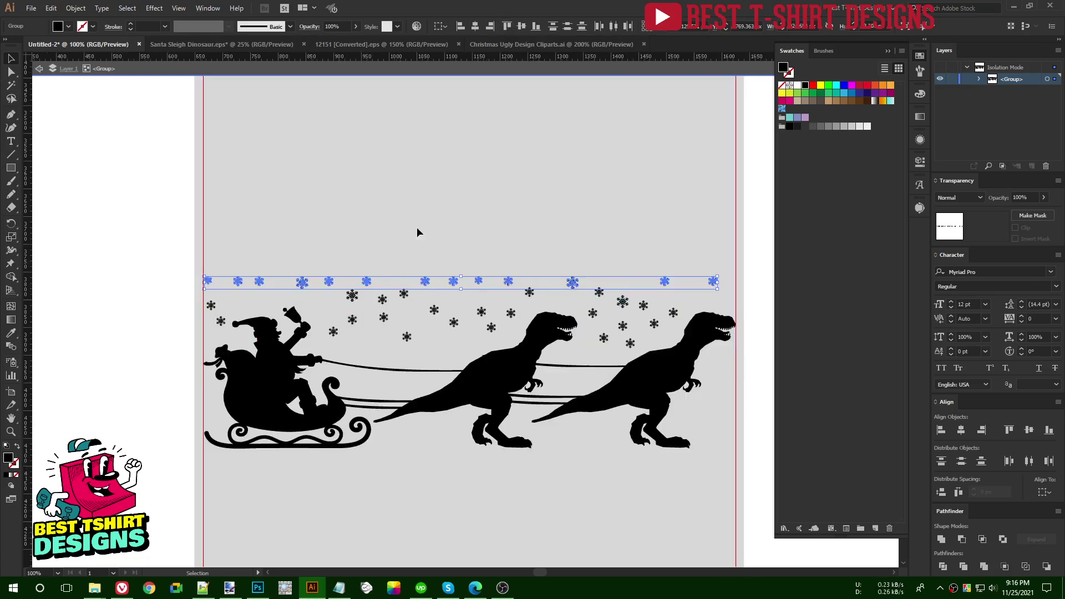
left_click(378, 209)
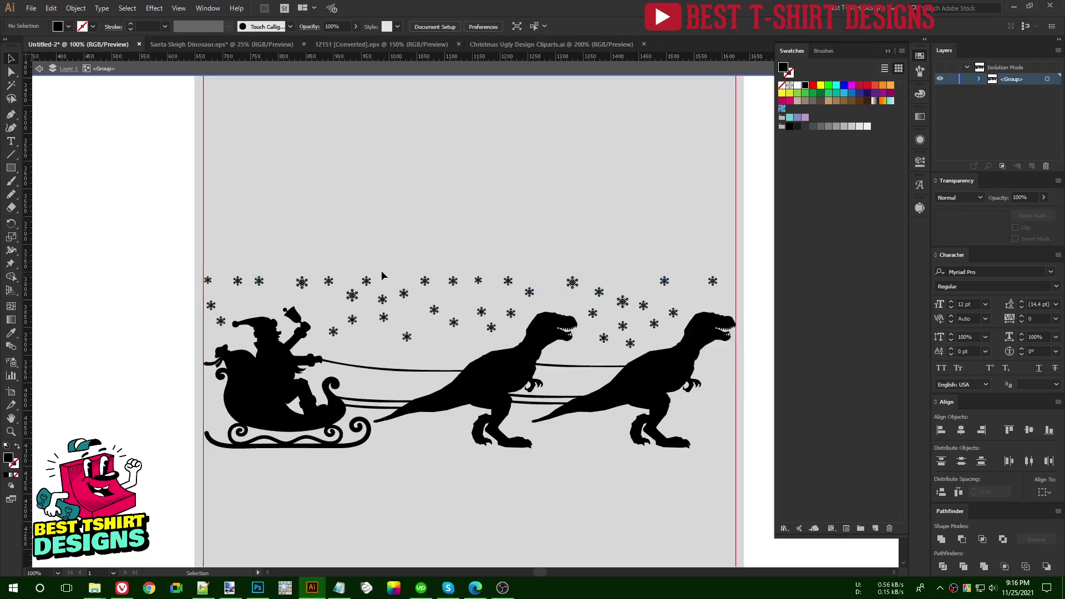
left_click_drag(450, 256, 382, 258)
scroll(567, 289, "up", 2)
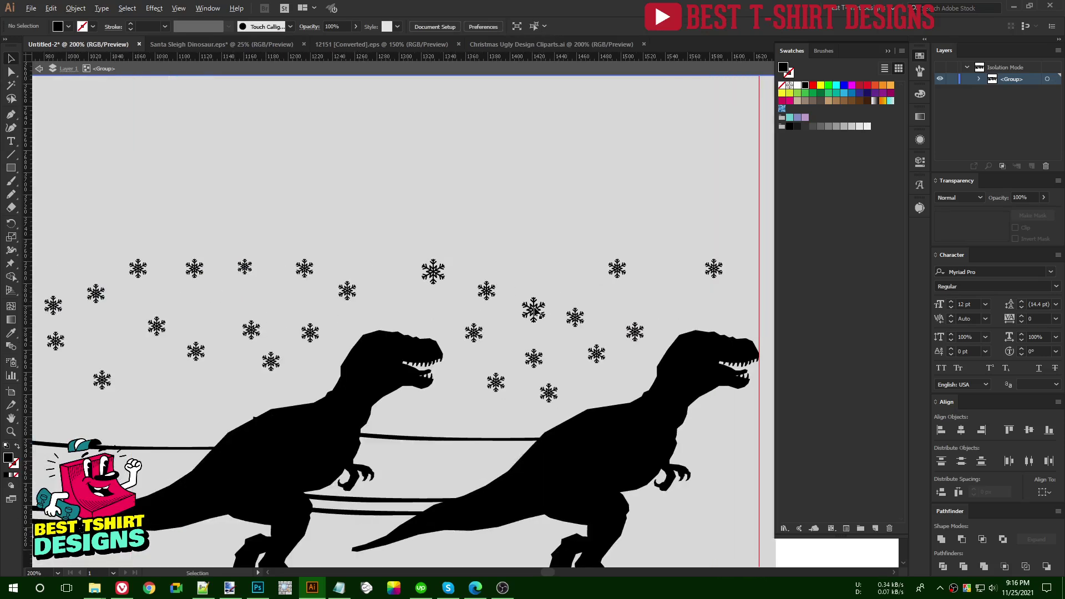
left_click_drag(490, 293, 545, 271)
key("ctrl+0")
key("Escape")
Step: Add the text "merry", enlarge it to about 292 pt and place it just below the upper tree border
scroll(487, 219, "up", 1)
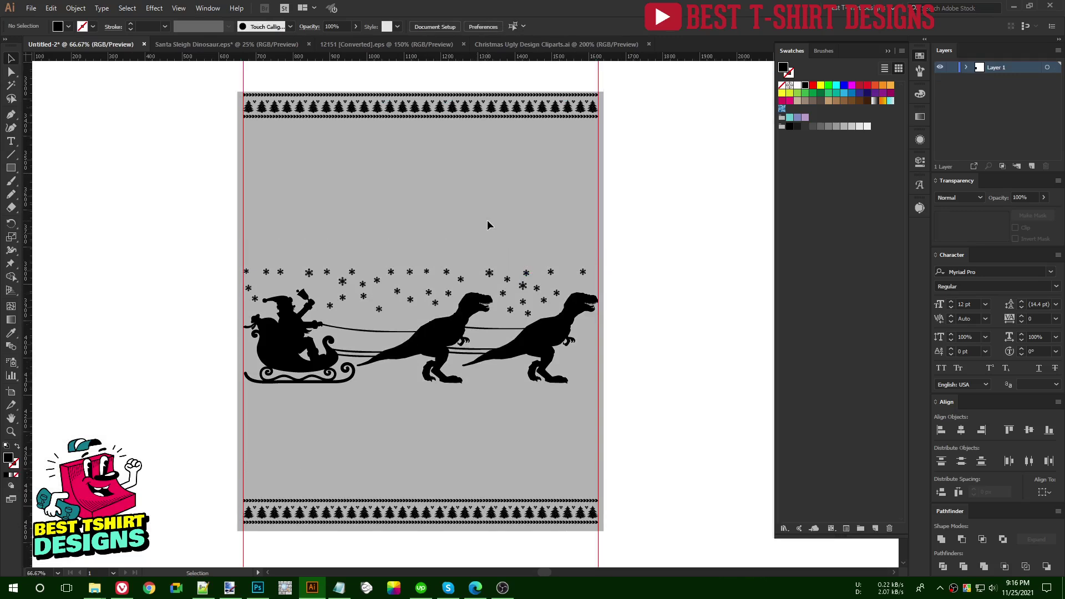
scroll(452, 235, "up", 1)
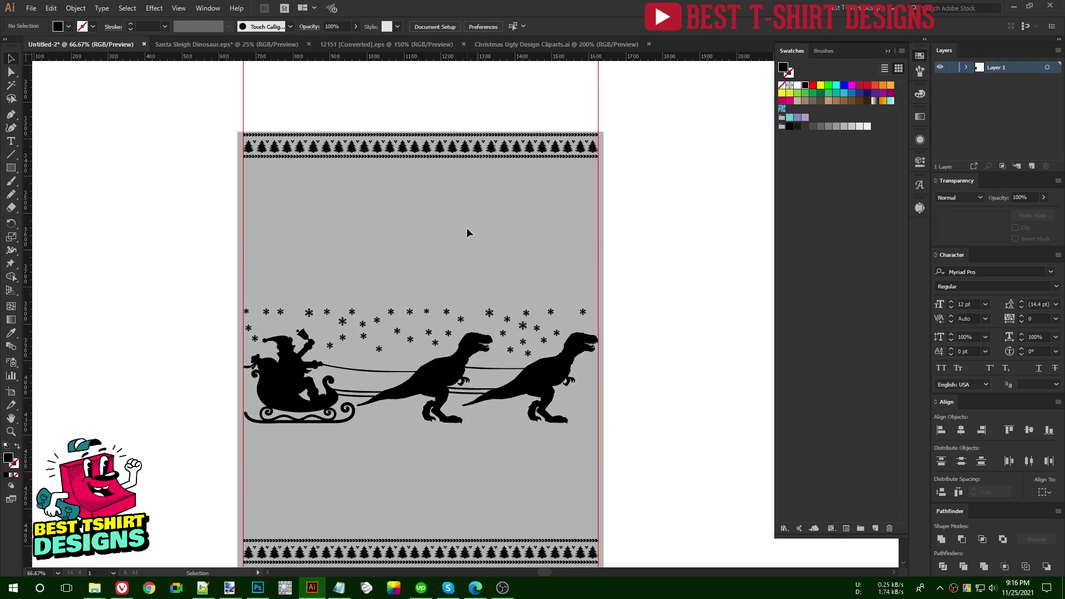
scroll(459, 261, "down", 2)
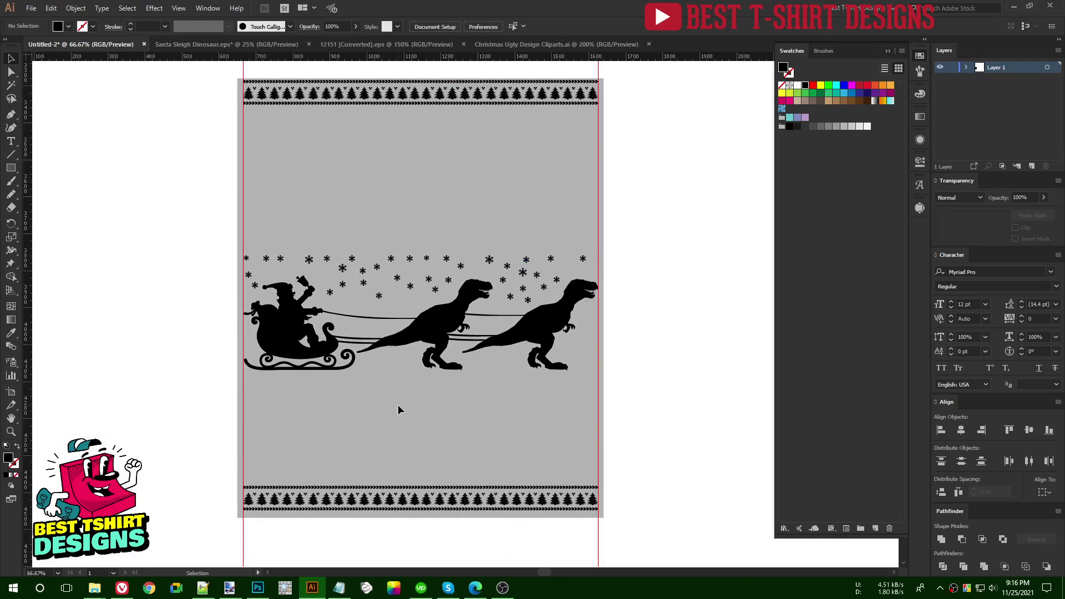
key("t")
left_click(319, 171)
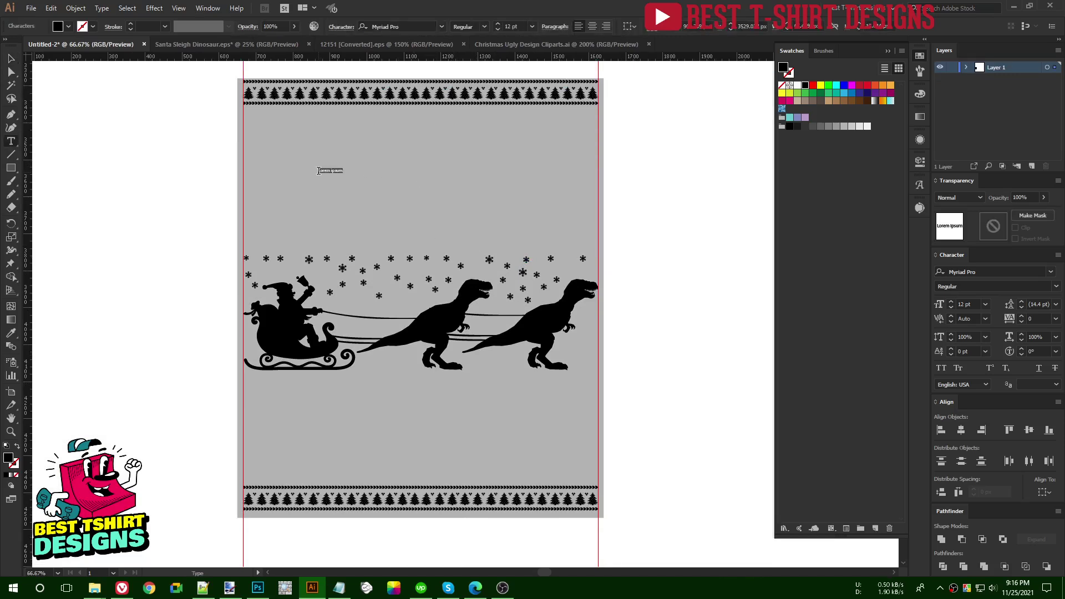
type("merry")
left_click(10, 59)
left_click_drag(331, 175, 492, 273)
left_click_drag(491, 237, 587, 236)
left_click_drag(488, 203, 450, 119)
Step: Set the text's font to Christmas Jumper and turn on All Caps
left_click(396, 26)
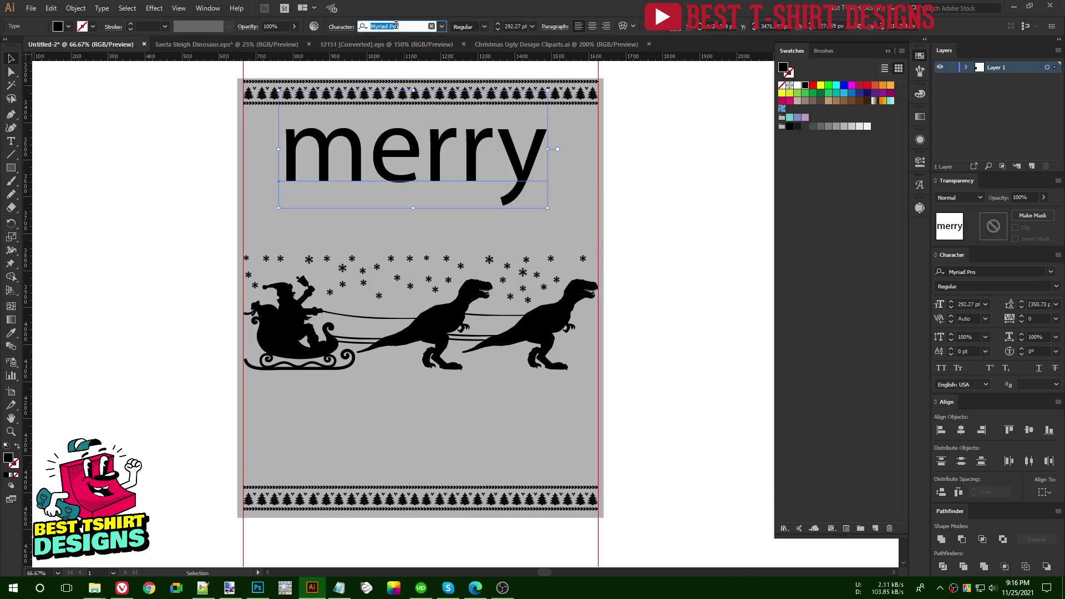
type("chi")
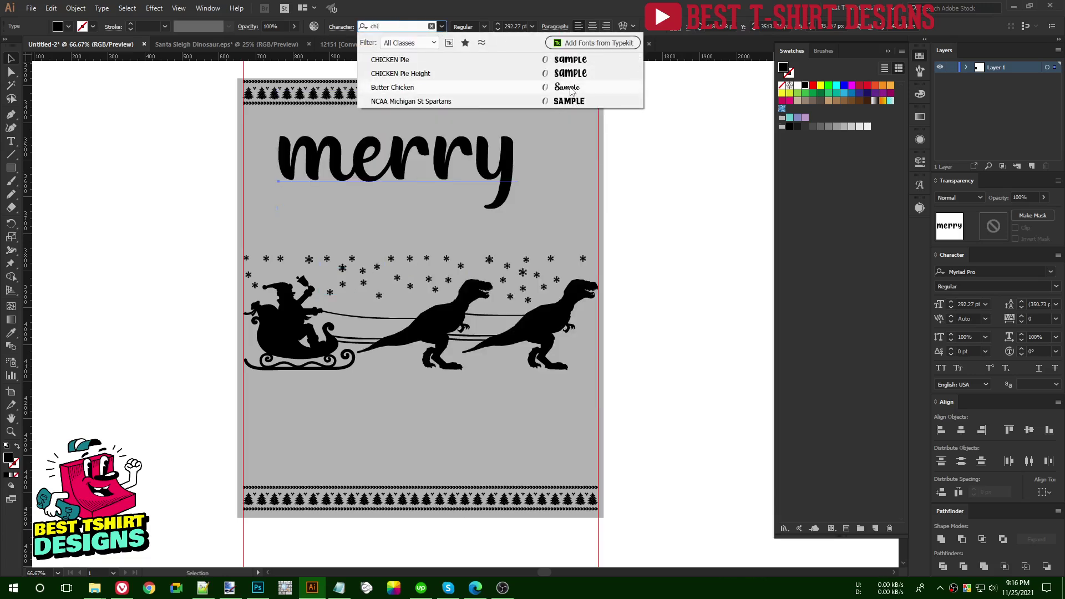
key("BackSpace")
type("ri")
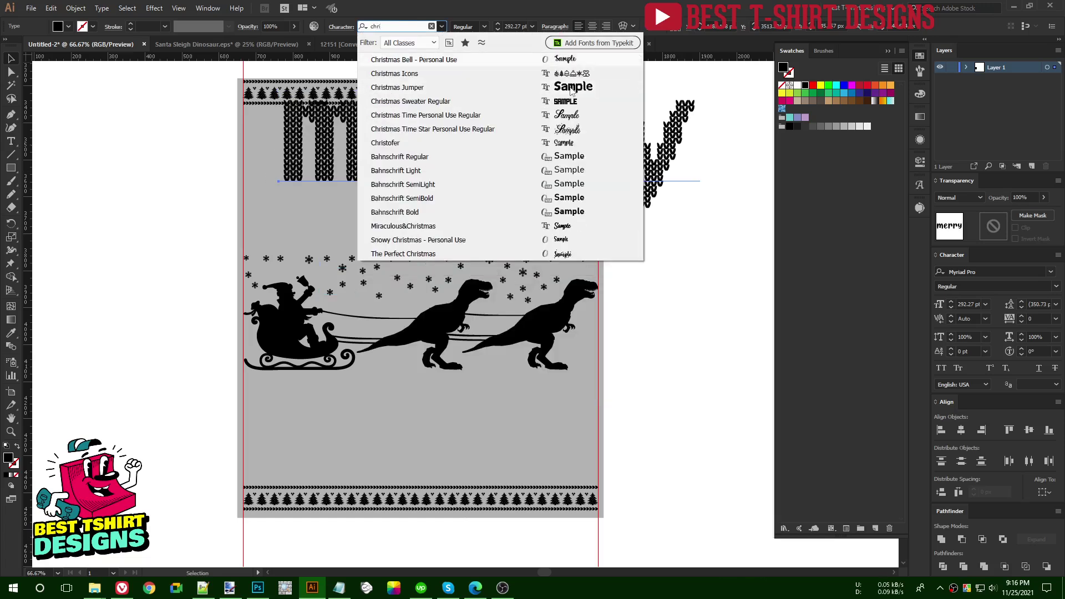
left_click(572, 90)
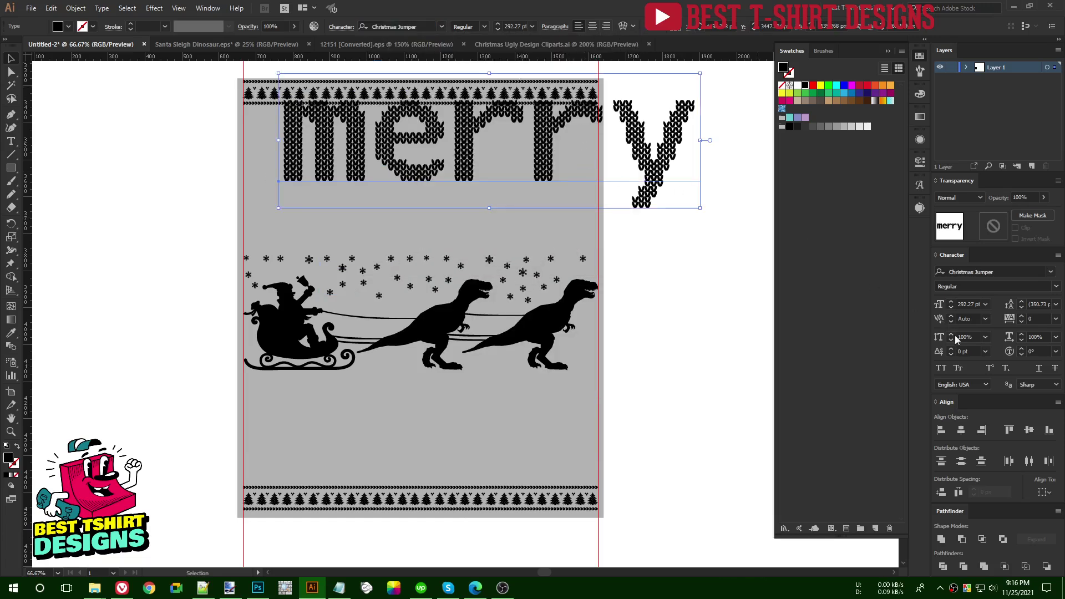
key("ctrl+shift+k")
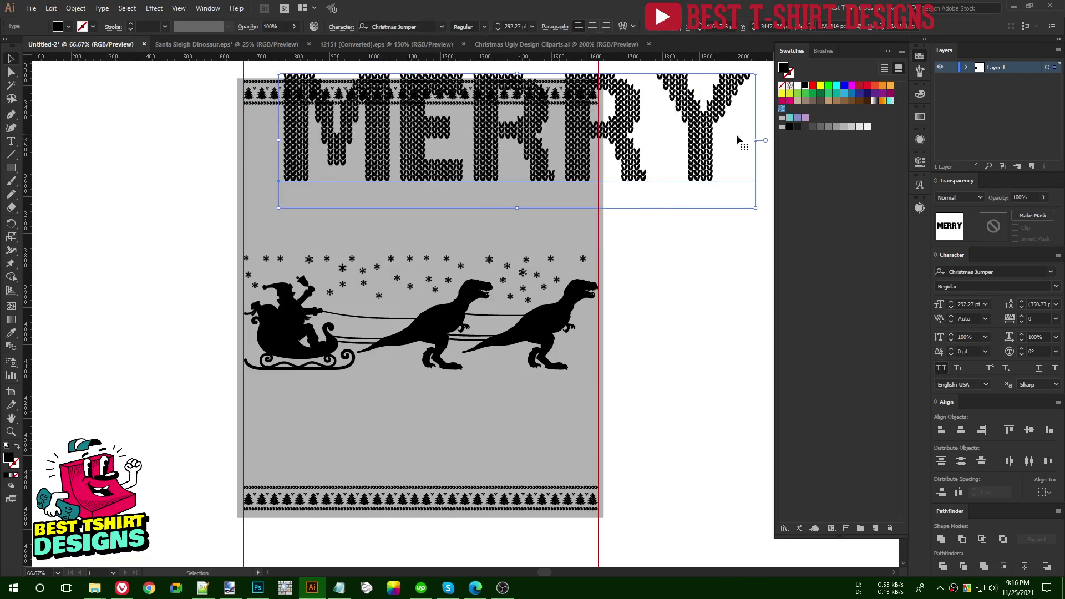
Step: Shrink MERRY to about 187 pt between the guides, move it just under the tree border and convert it to outlines
left_click_drag(756, 139, 583, 160)
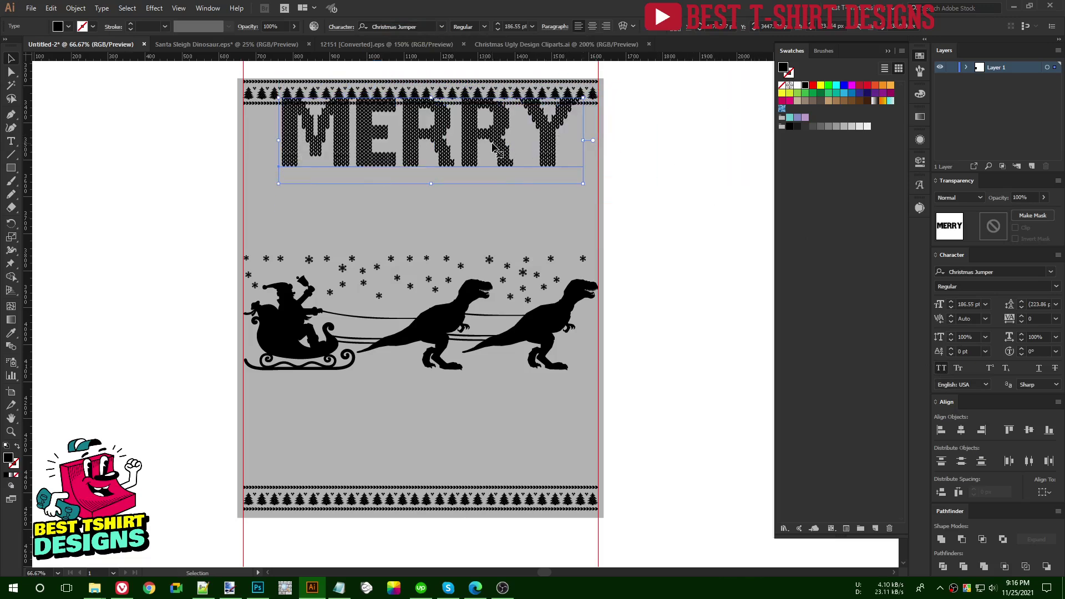
left_click_drag(493, 145, 494, 157)
right_click(493, 156)
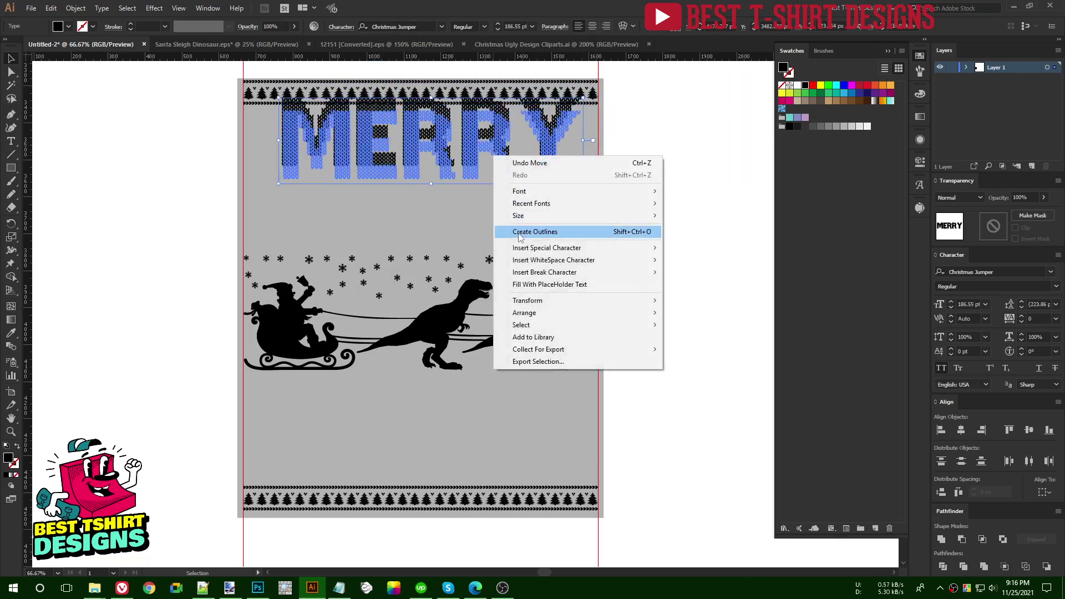
left_click(399, 209)
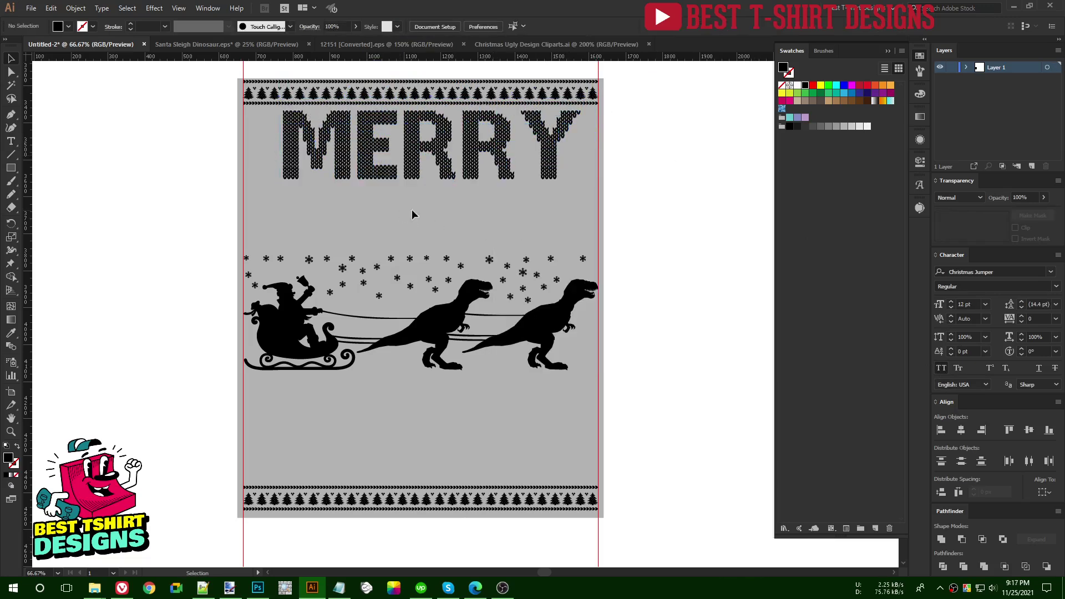
right_click(488, 156)
left_click(514, 236)
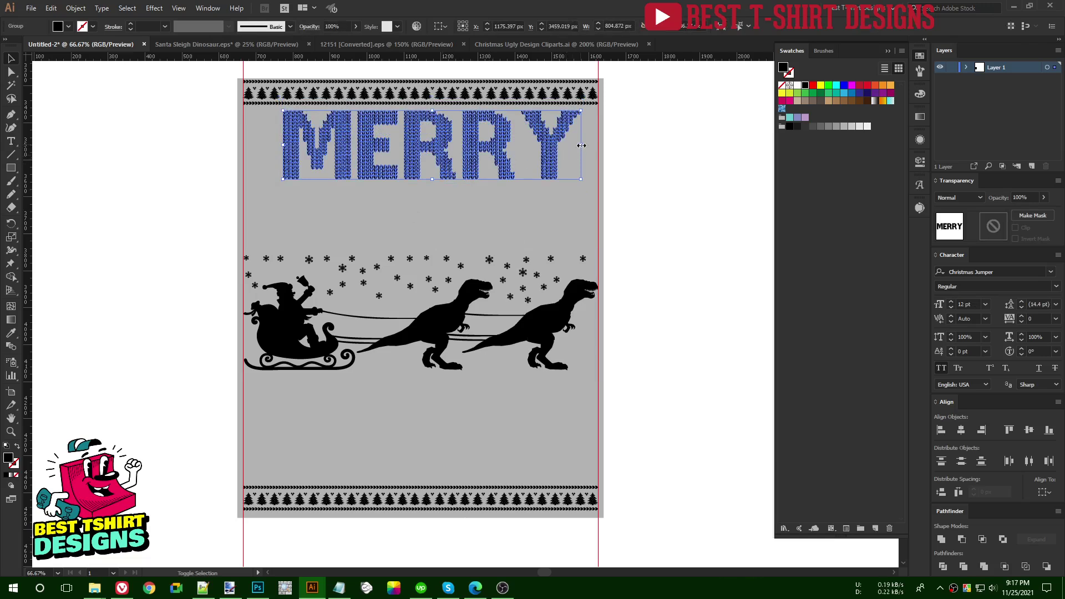
Step: Center MERRY horizontally with the upper tree border
left_click(462, 89, "shift")
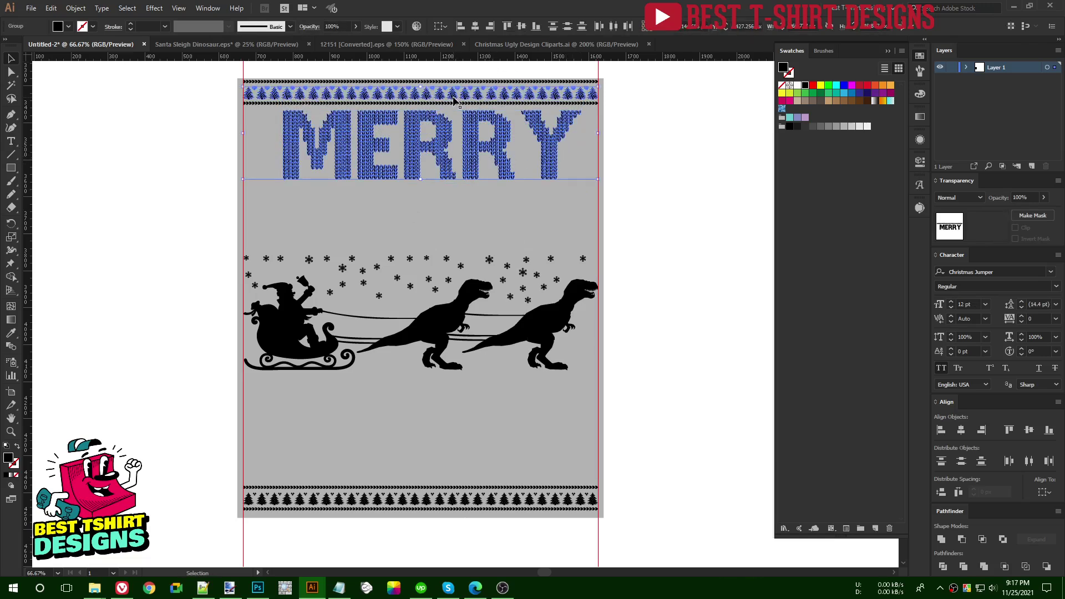
left_click(475, 27)
left_click(439, 233)
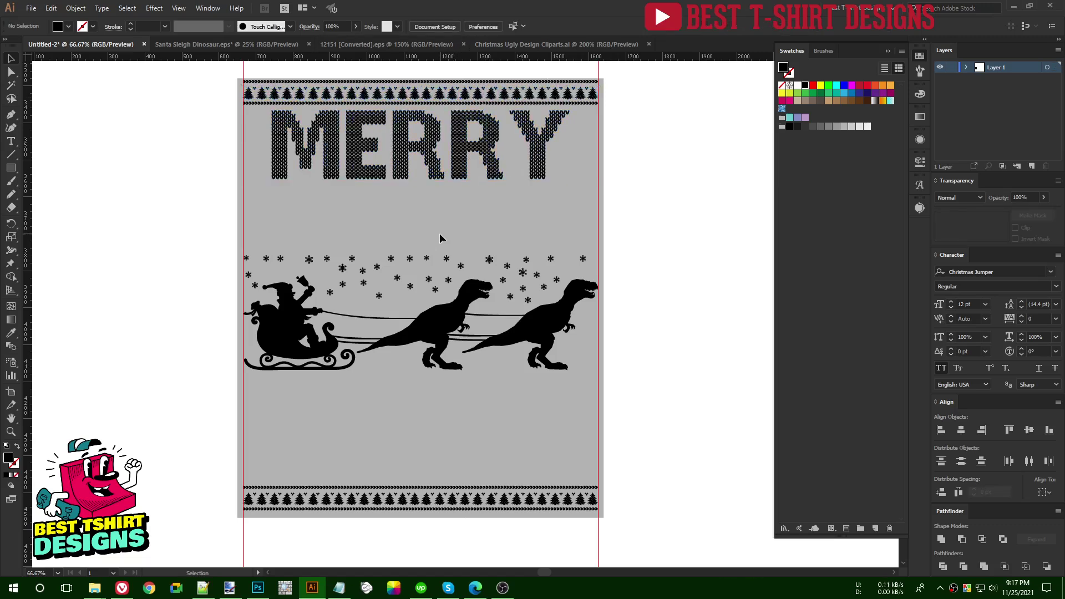
Step: Add the text "T-REXMAS" in Christmas Jumper and enlarge it below the sleigh scene
key("t")
left_click(320, 445)
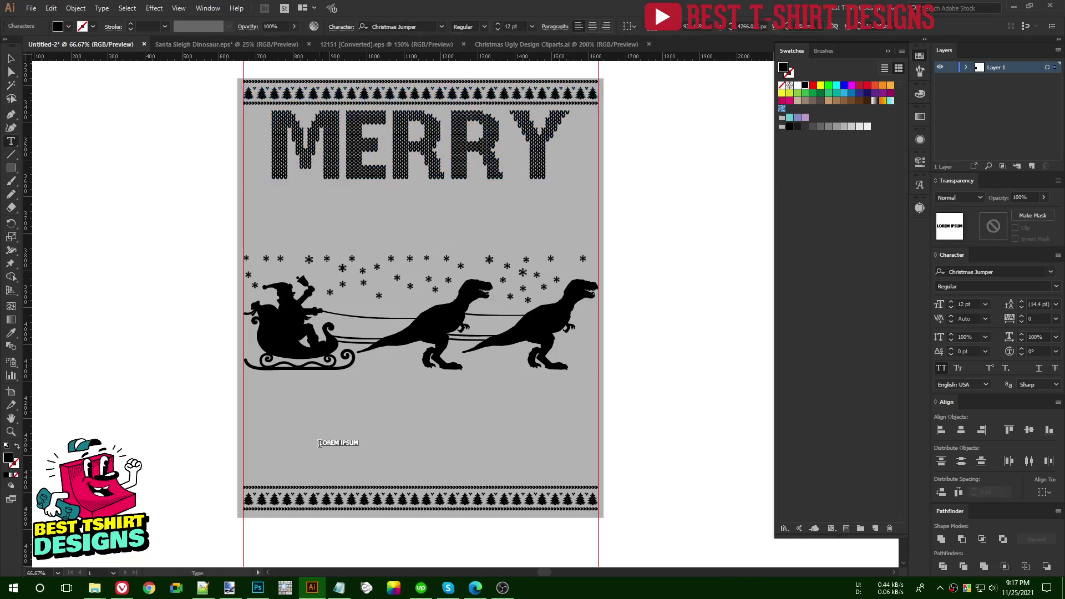
key("BackSpace")
type("-REXMAS")
key("Escape")
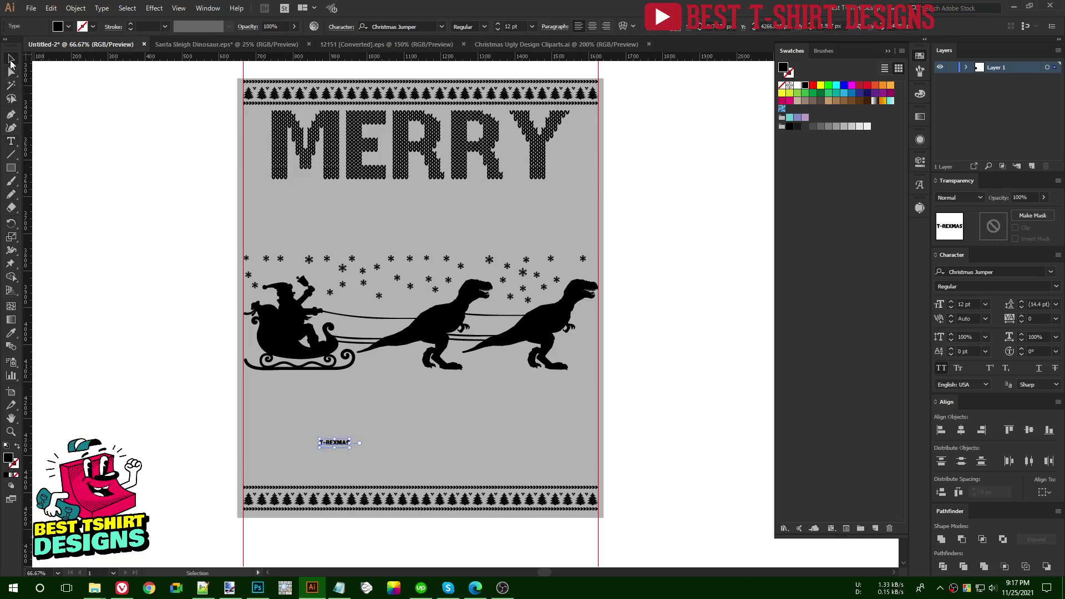
left_click_drag(351, 447, 636, 544)
left_click_drag(478, 478, 434, 426)
Step: Convert the T-REXMAS text to outlines and scale it proportionally to span the full width between the two vertical guides
right_click(435, 425)
left_click(488, 286)
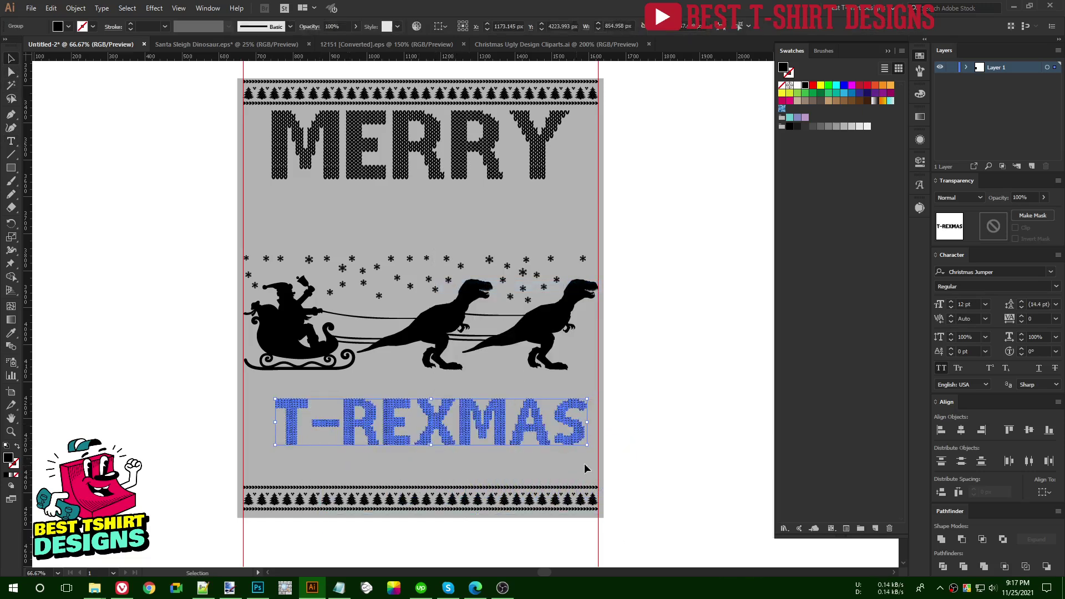
mouse_move(590, 423)
left_mouse_down()
mouse_move(613, 425)
mouse_move(598, 426)
left_mouse_up()
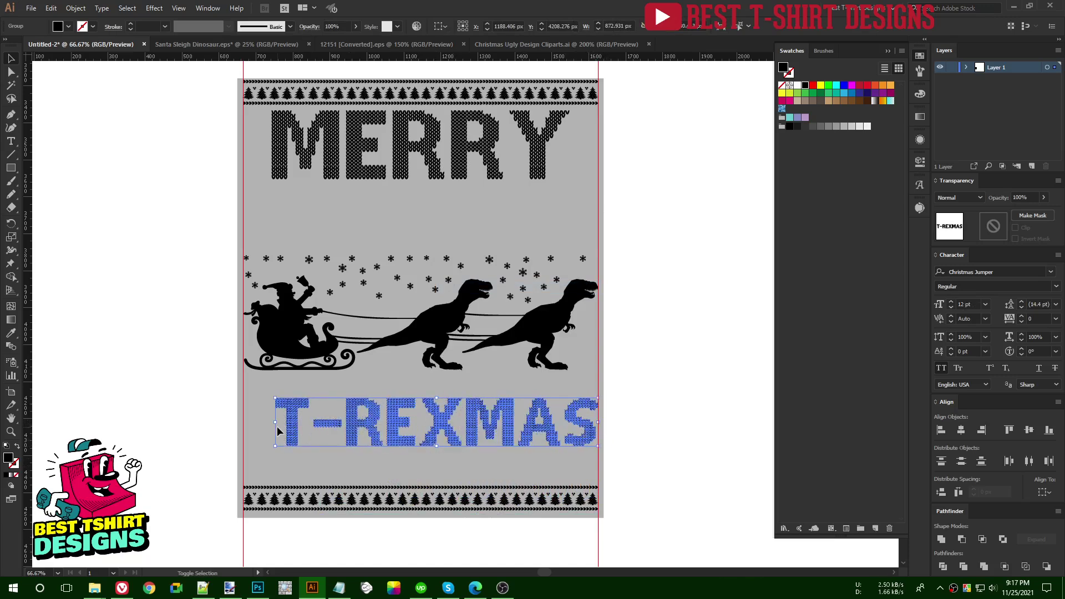
left_click_drag(275, 425, 245, 423)
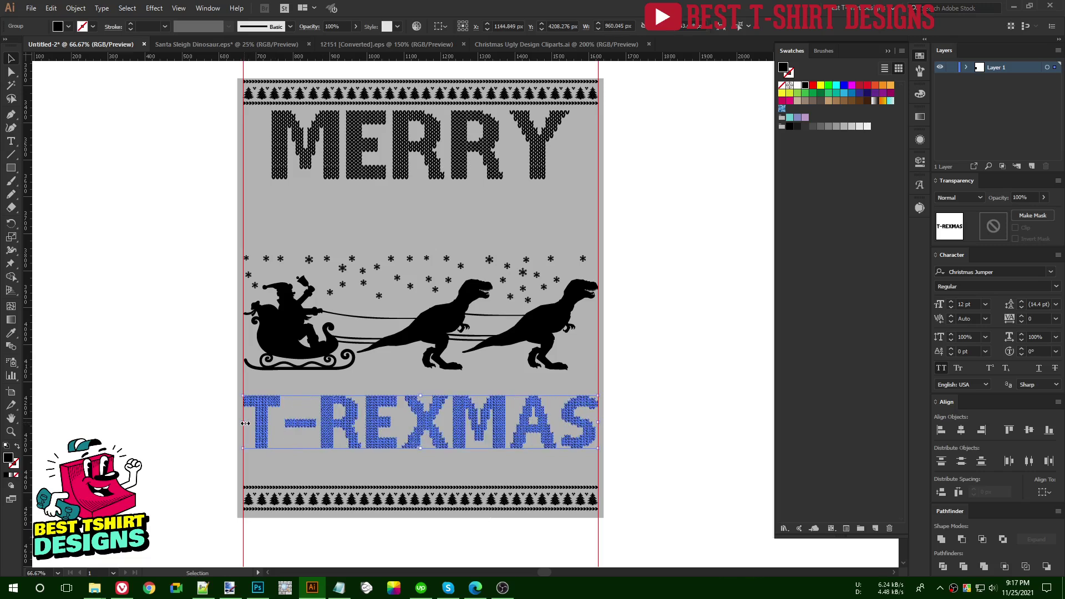
Step: Move the T-REXMAS lettering down until it sits just above the lower tree border
key("shift+Down")
key("shift+Down")
key("shift+Down")
key("shift+Down")
key("shift+Down")
key("shift+Down")
key("shift+Down")
key("shift+Down")
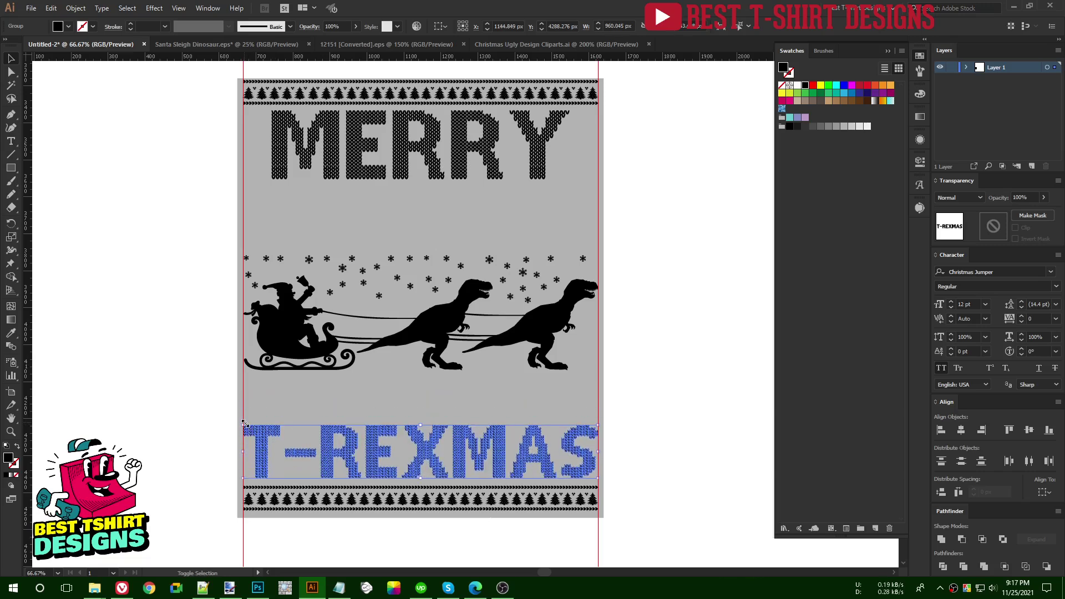
key("shift+Down")
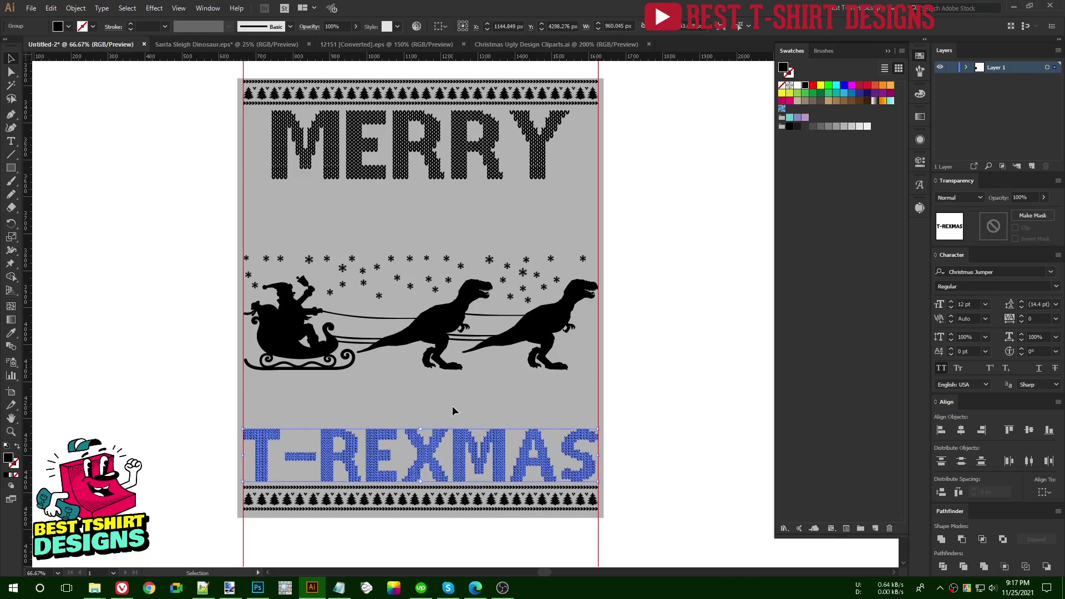
Step: Delete the MERRY lettering under the upper tree border
left_click(452, 411)
left_click(466, 162)
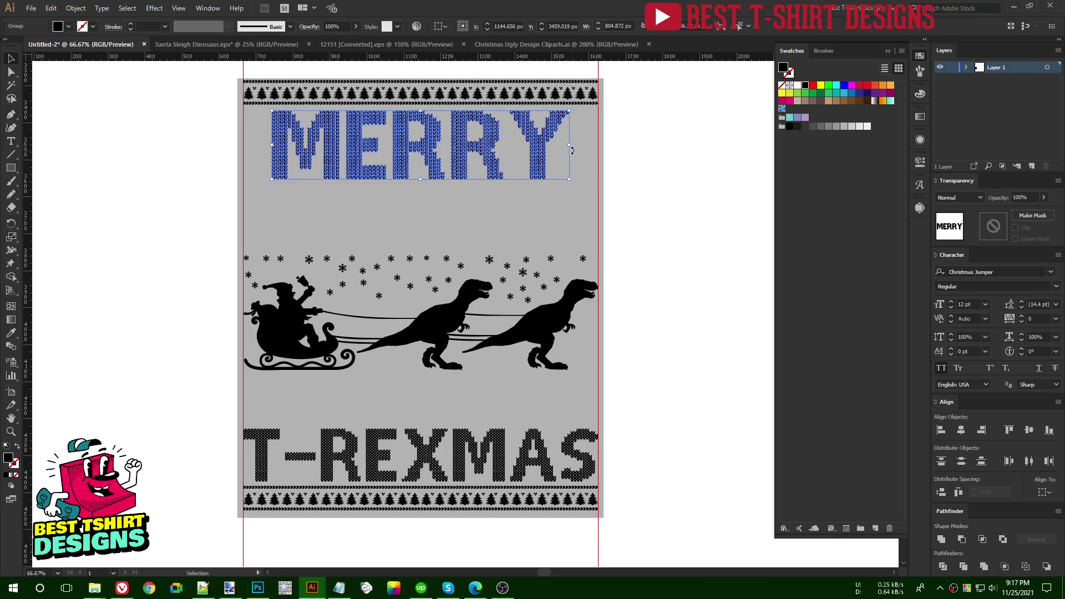
key("Delete")
Step: Inside the T-REXMAS group, shift the hyphen and REXMAS letters closer to the T to tighten the gap
left_click(355, 458)
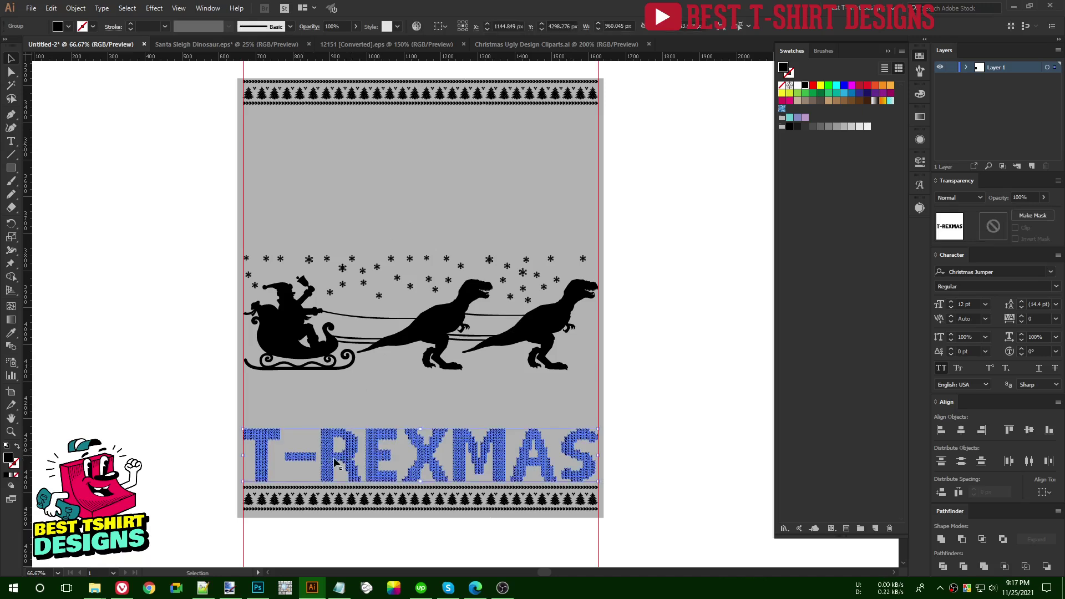
double_click(304, 457)
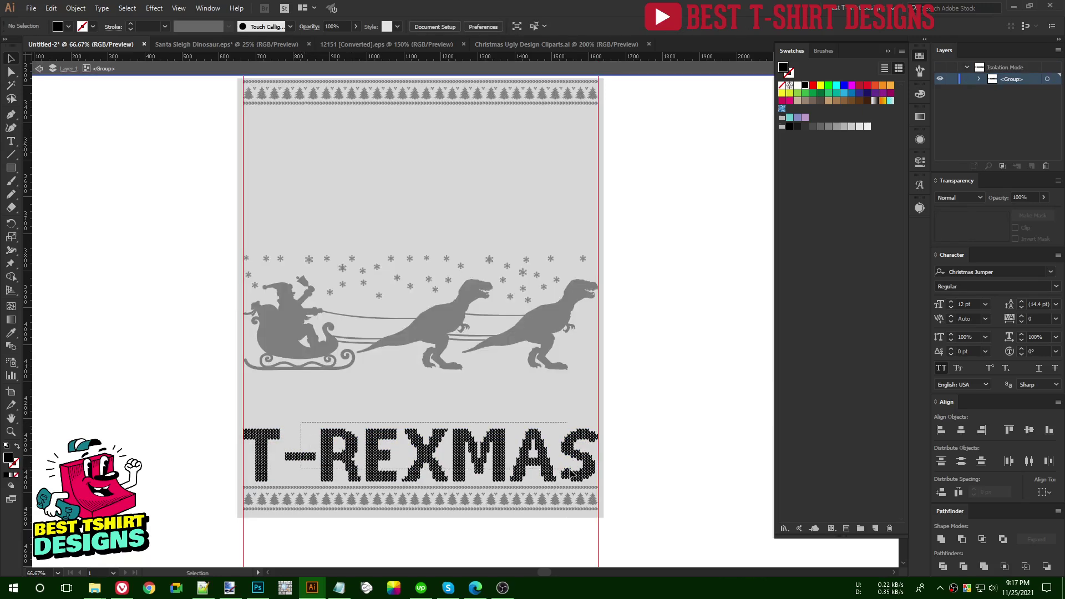
left_click_drag(591, 473, 591, 470)
key("shift+Left")
key("shift+Left")
key("shift+Left")
key("shift+Left")
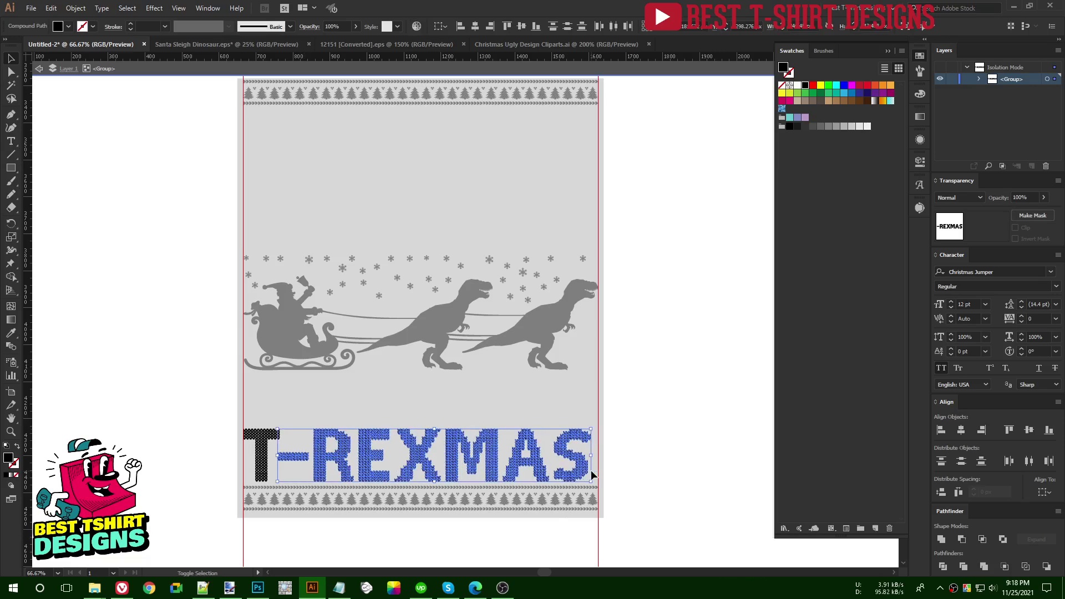
key("shift+Right")
key("Right")
key("Right")
key("Right")
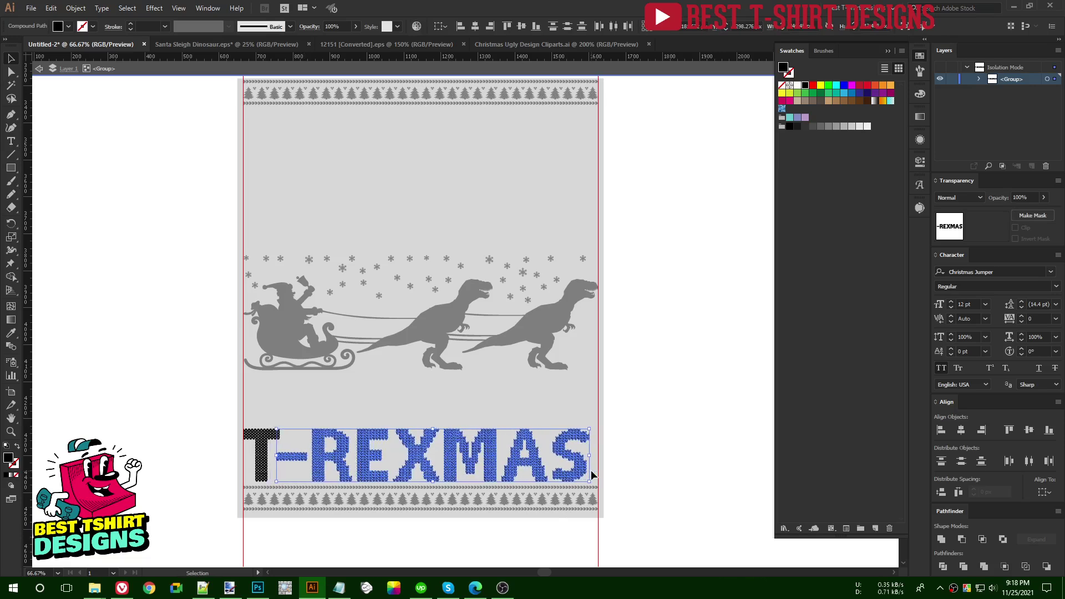
double_click(520, 404)
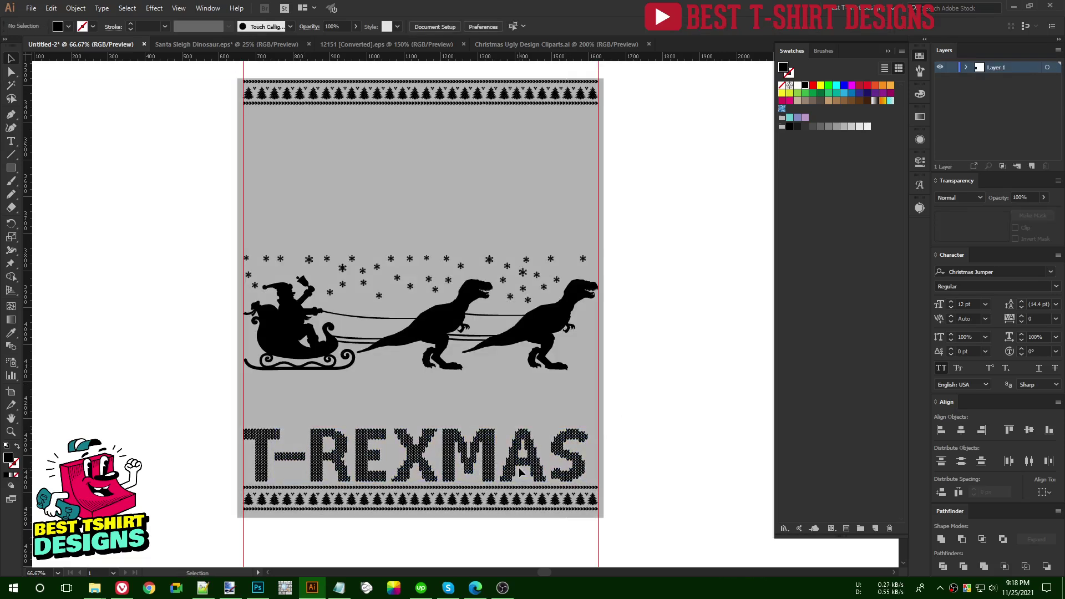
Step: Scale T-REXMAS back out to the right-hand guide and nudge it to sit just above the lower tree border
left_click(520, 469)
left_click_drag(590, 457, 598, 457)
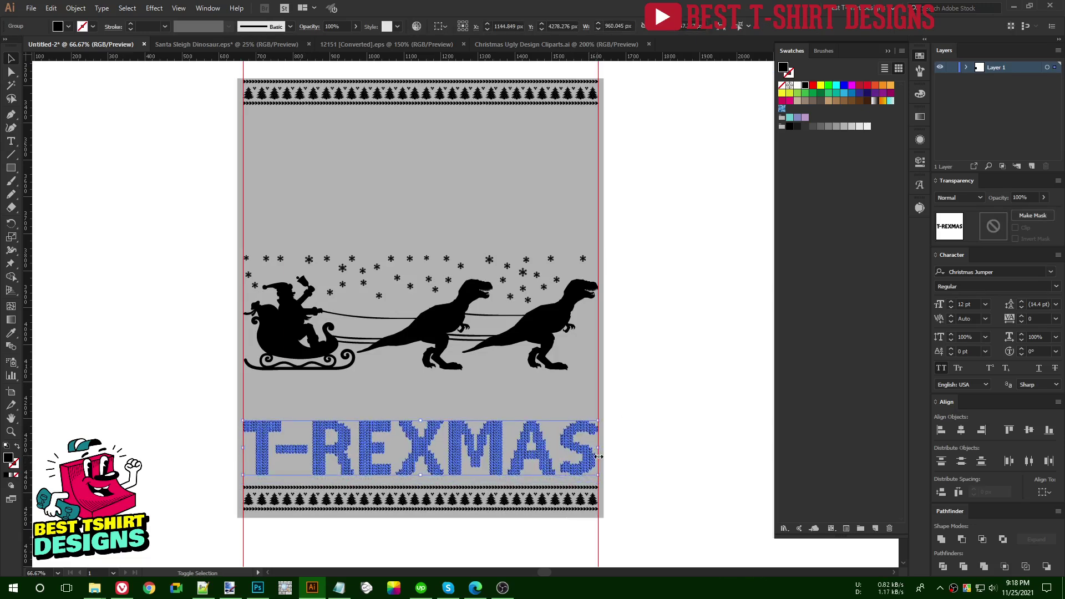
key("Up")
key("Up")
key("Up")
key("Up")
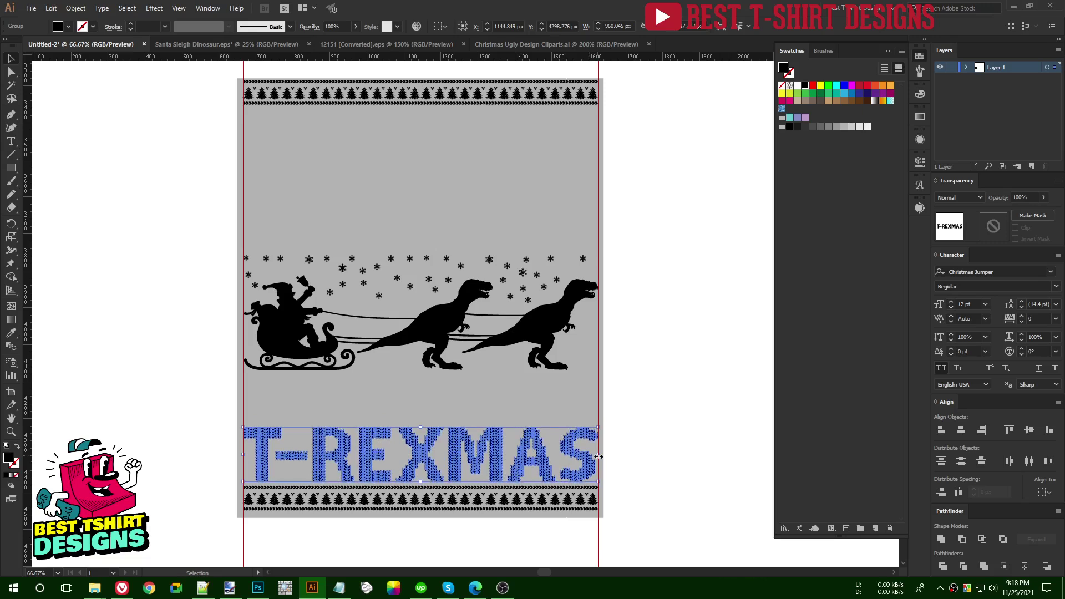
Step: Add the text "MERRY" in Christmas Jumper above the sleigh scene and enlarge it to about 140 pt
left_click(364, 188)
key("t")
left_click(316, 155)
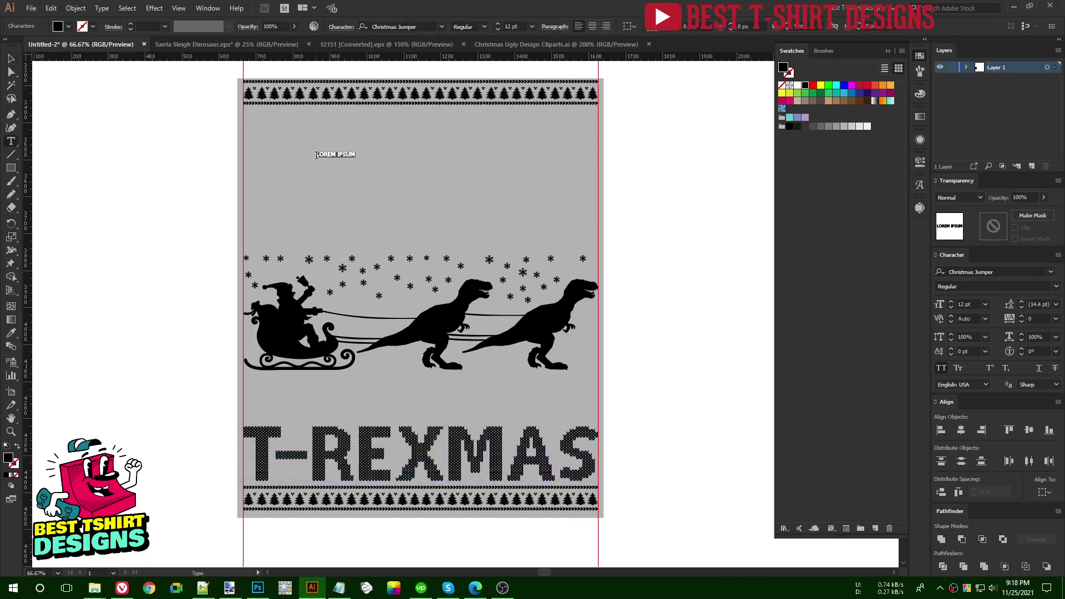
type("MERRY")
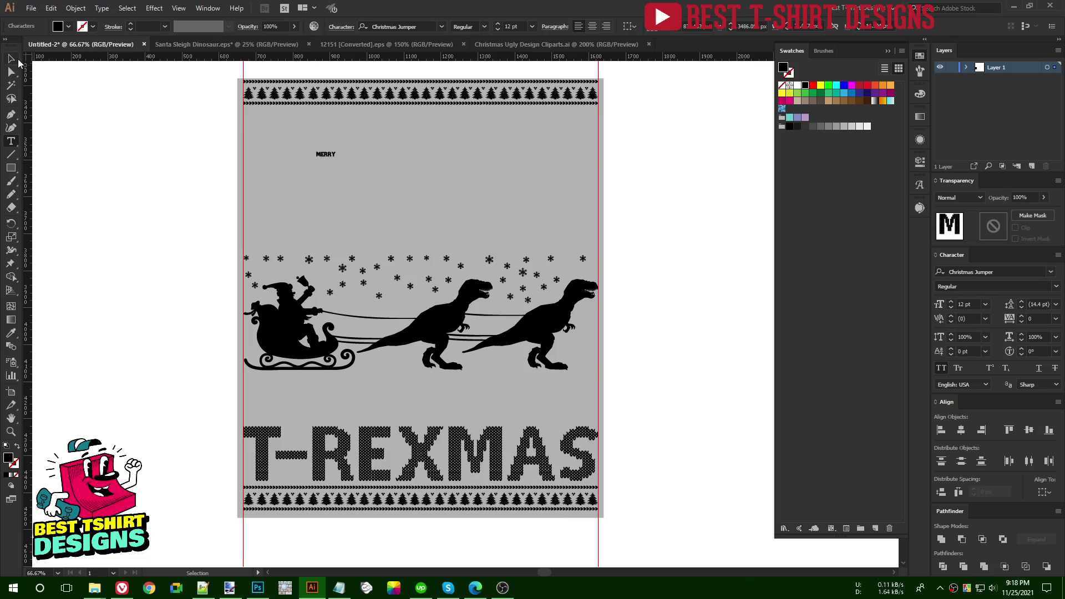
key("Escape")
left_click_drag(545, 256, 545, 257)
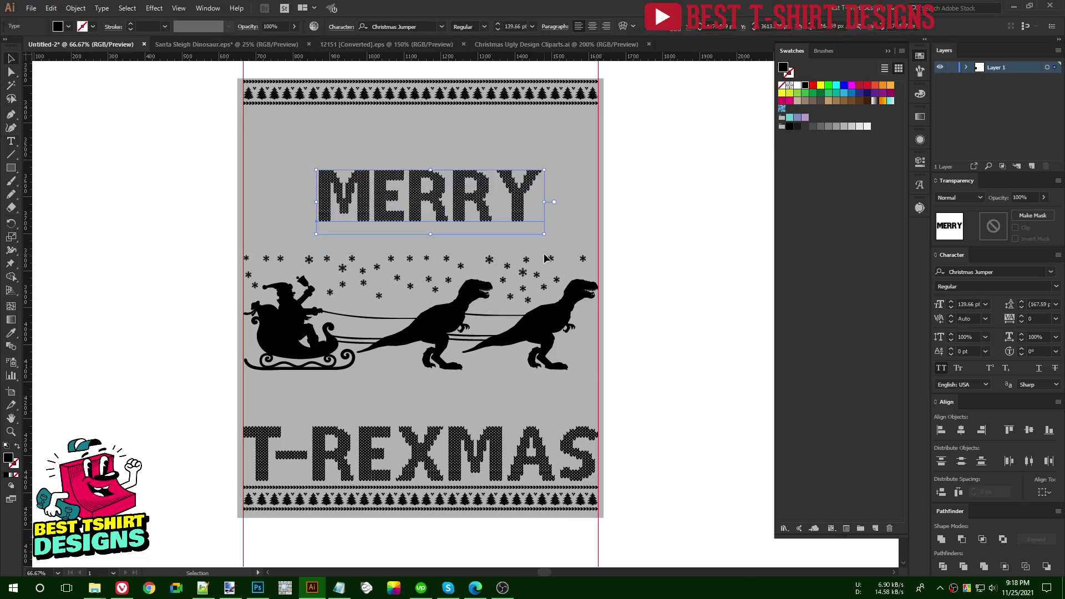
Step: Convert the MERRY text to outlines and move it just beneath the upper tree border
right_click(483, 214)
left_click(510, 287)
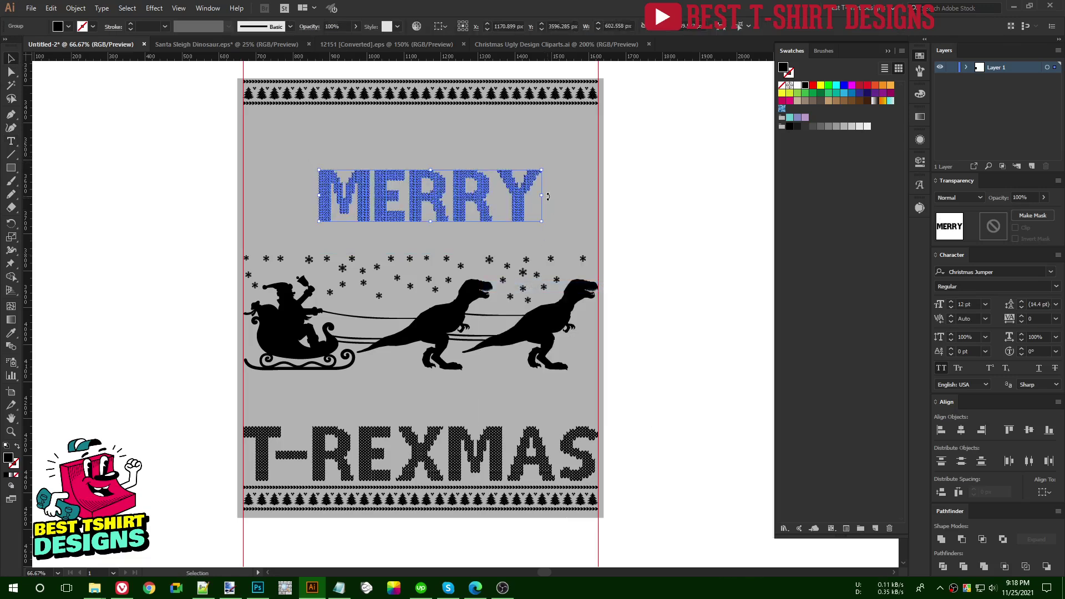
left_click_drag(542, 196, 599, 198)
left_click_drag(318, 194, 378, 195)
left_click_drag(478, 189, 421, 127)
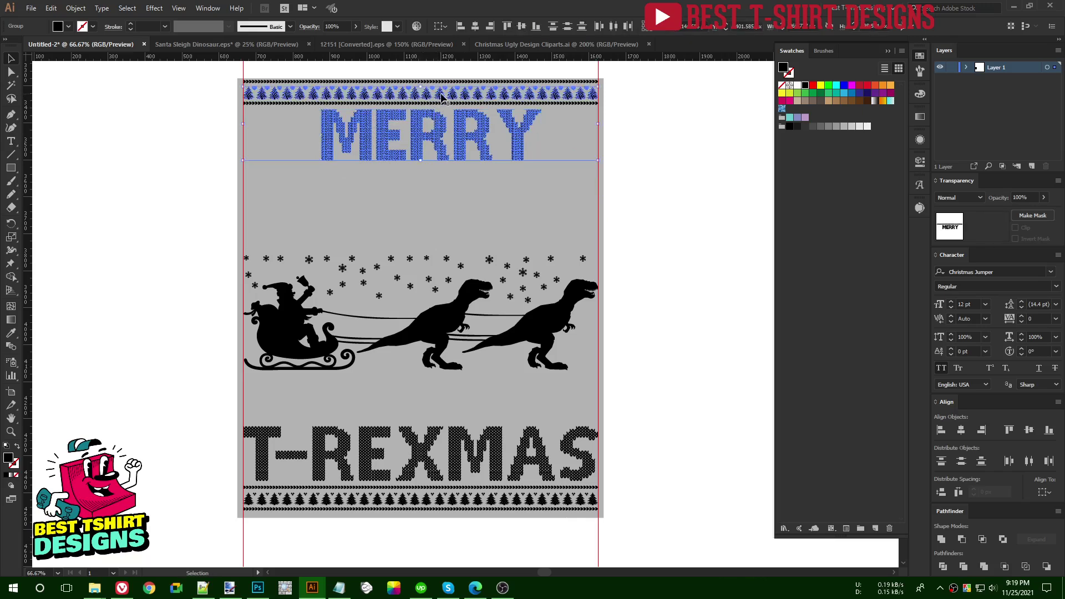
Step: Center MERRY horizontally on the upper tree border
left_click(441, 97, "shift")
left_click(475, 26)
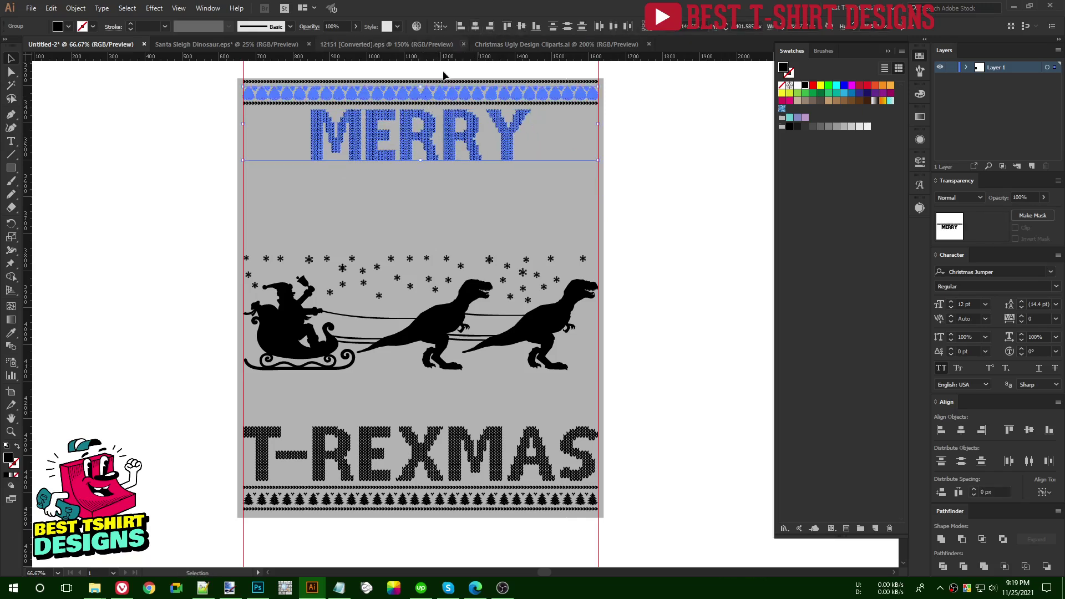
left_click(453, 205)
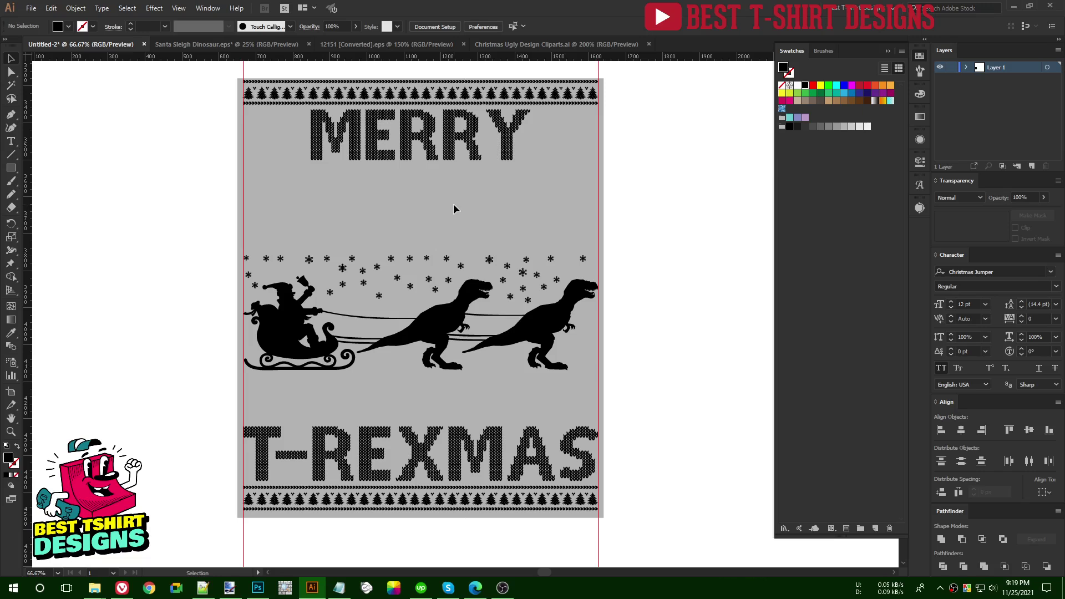
Step: Duplicate the lower tree border above T-REXMAS and center the lettering between the two borders
left_click(446, 491)
left_click_drag(445, 490, 446, 397)
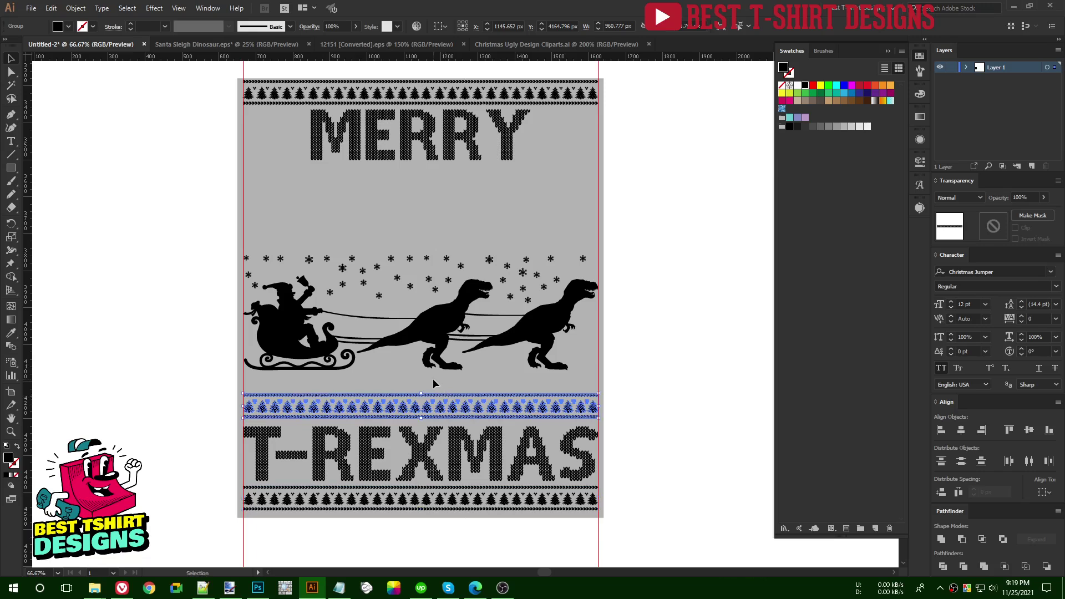
left_click_drag(478, 544, 478, 544)
left_click(471, 27)
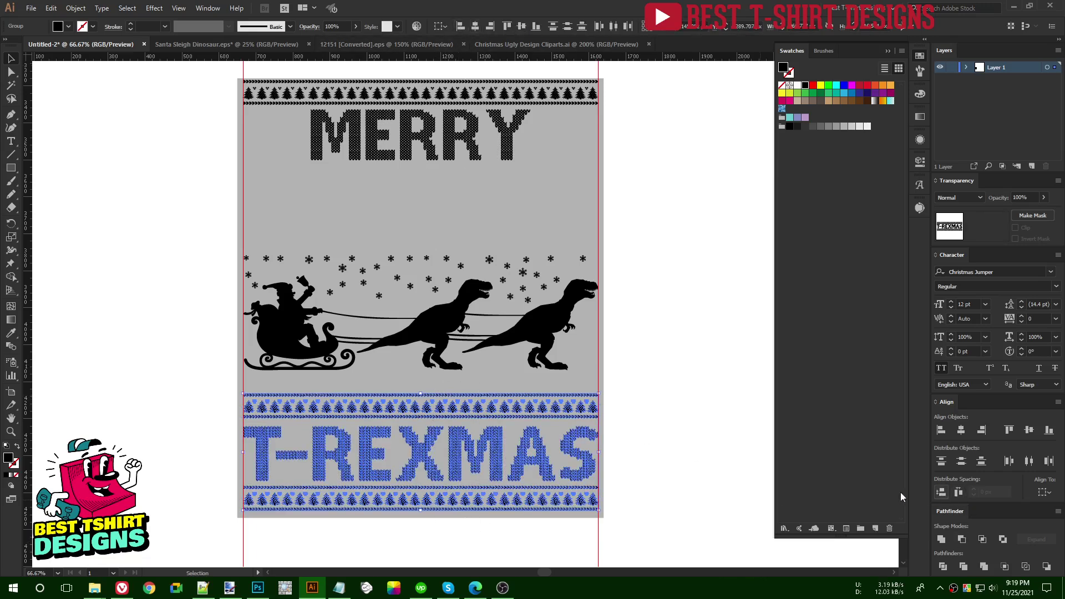
left_click(668, 450)
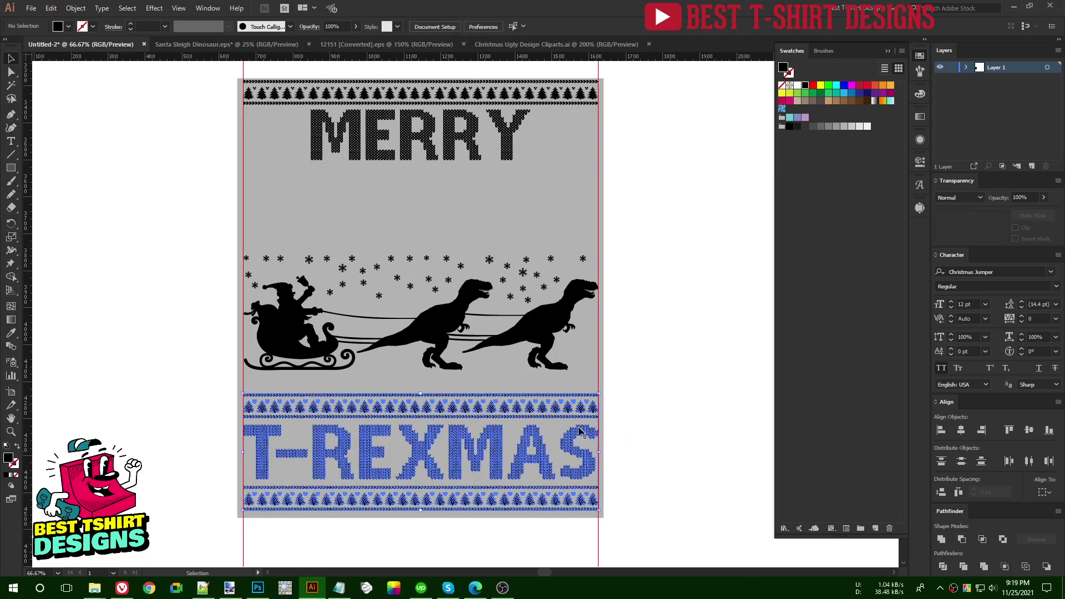
left_click(502, 411)
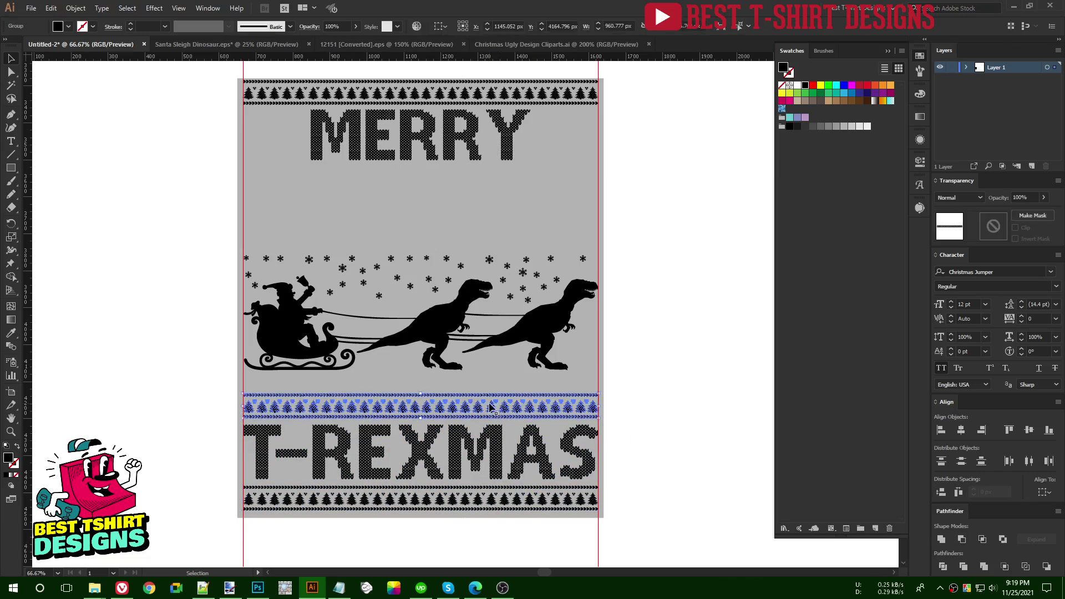
left_click(491, 387)
Step: Inside the copied border's group, raise the upper chevron line to open a gap above the trees
double_click(371, 395)
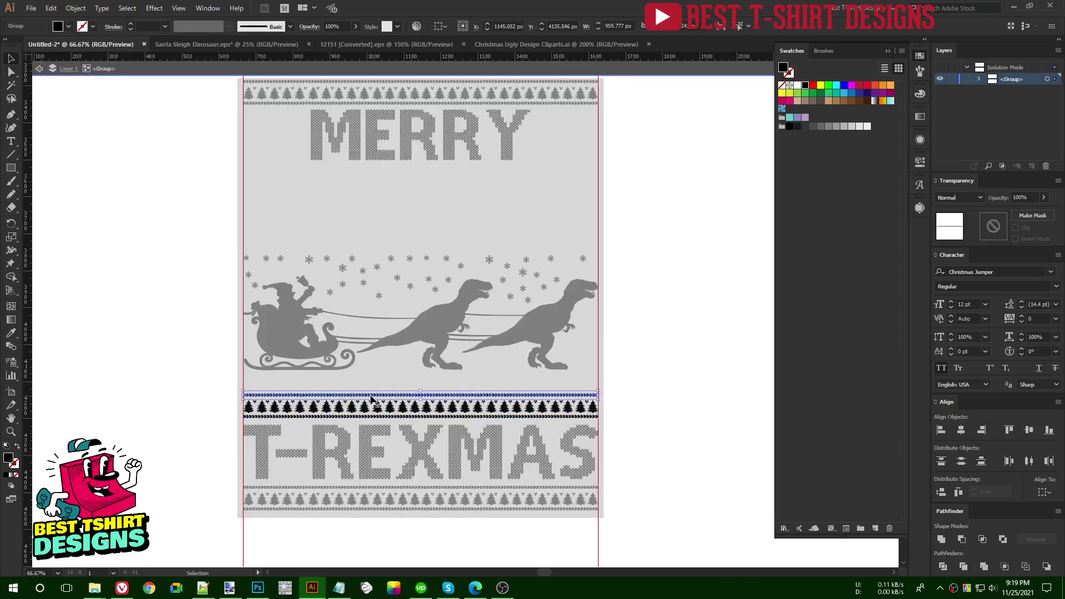
key("shift+Up")
key("shift+Up")
key("shift+Up")
key("shift+Up")
Step: Delete the first tree at the left end of the copied border's tree row
scroll(292, 440, "up", 2)
left_click(304, 355)
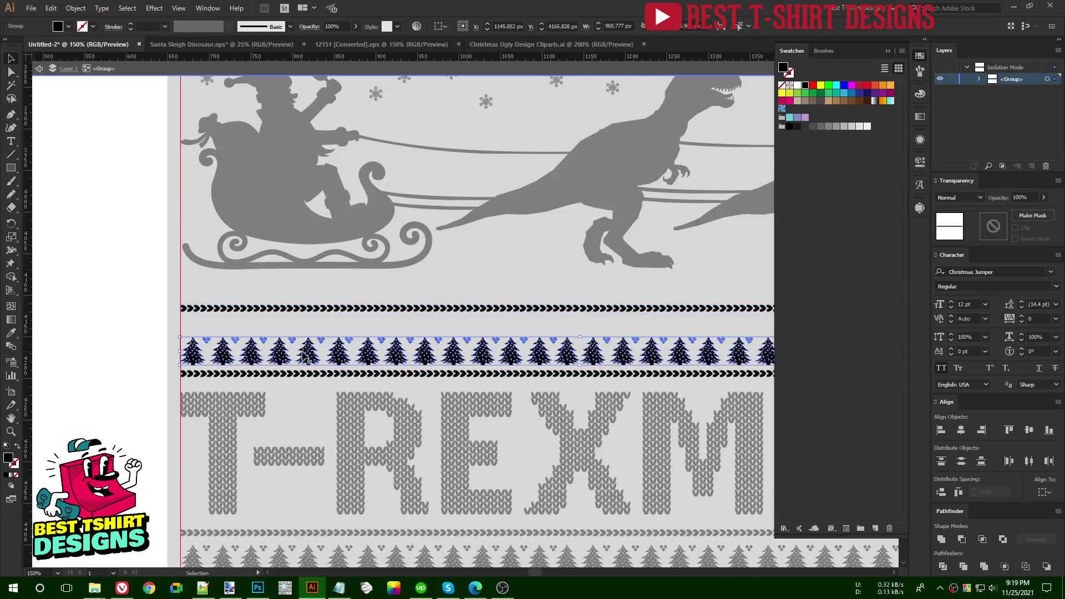
double_click(195, 366)
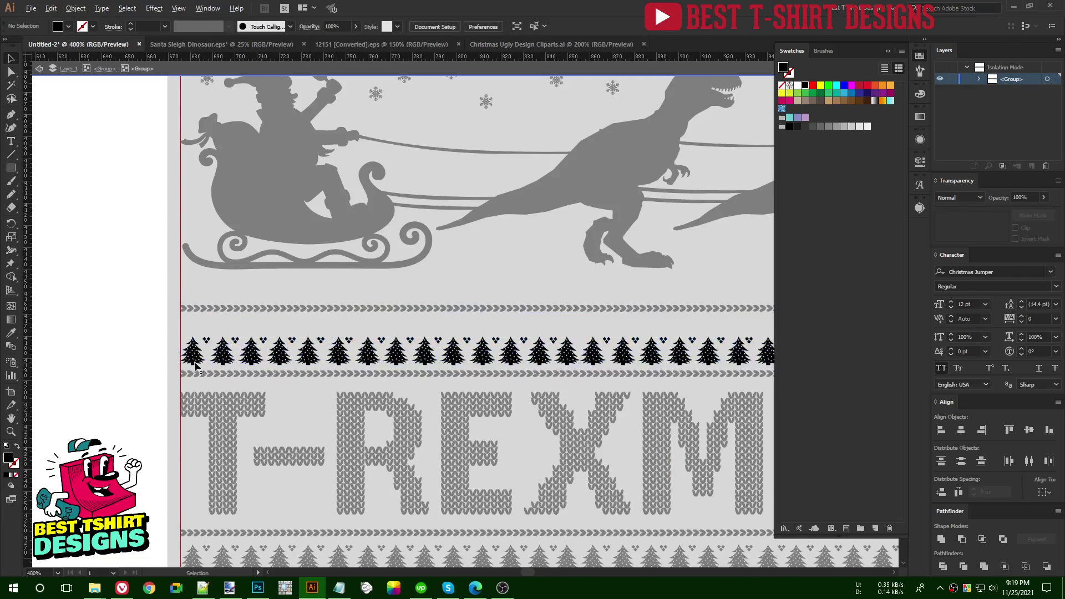
scroll(195, 366, "up", 3)
left_click(195, 345)
key("a")
left_click(196, 344)
key("Delete")
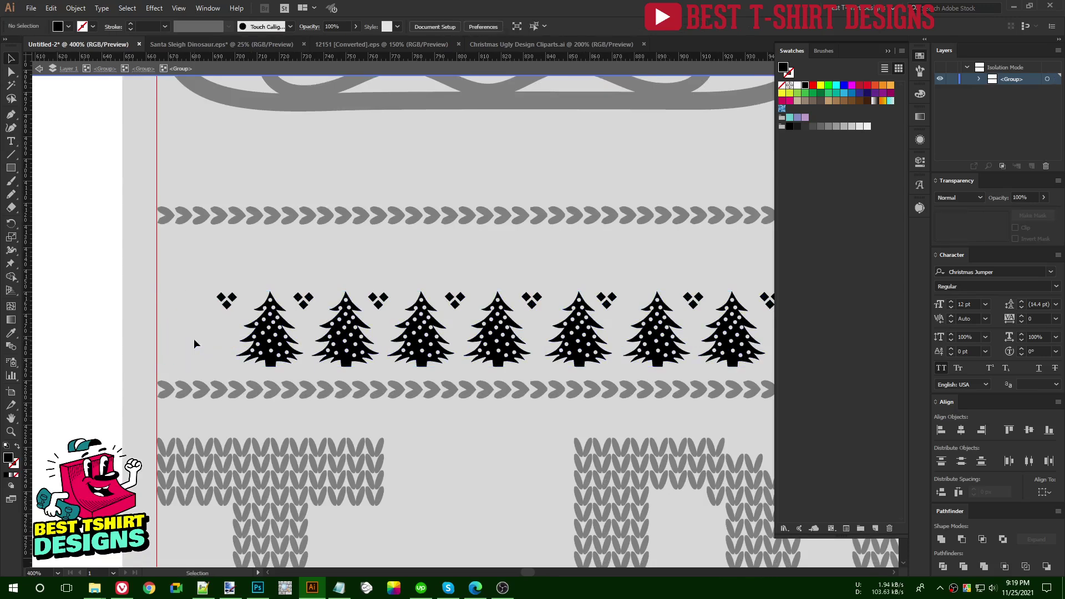
Step: Delete the rest of the trees in the left half of the copied border and leave group isolation
scroll(122, 348, "down", 3)
key("v")
key("ctrl+a")
key("Delete")
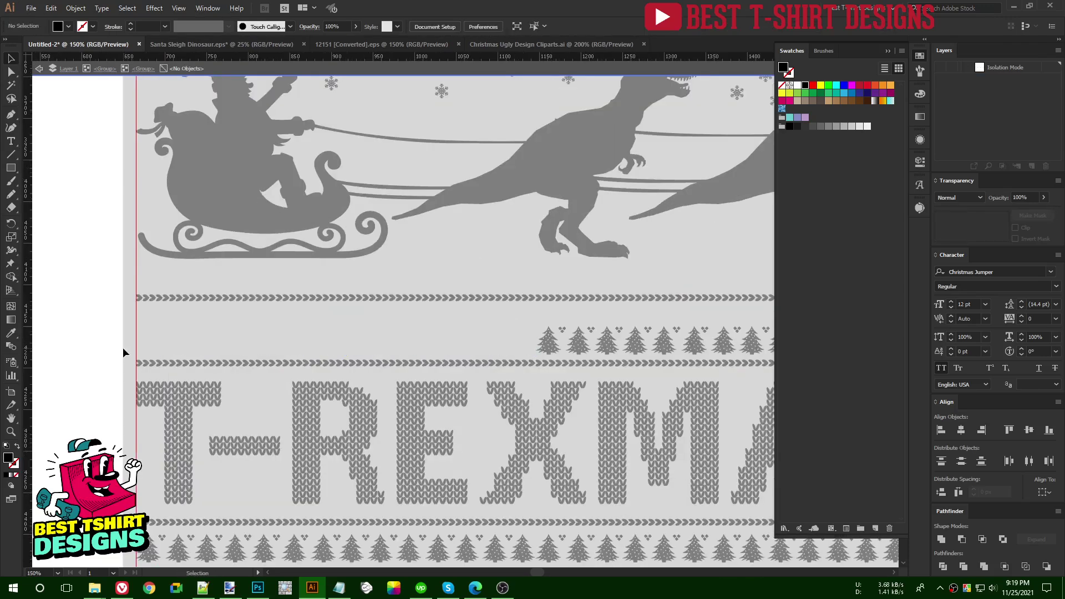
double_click(241, 324)
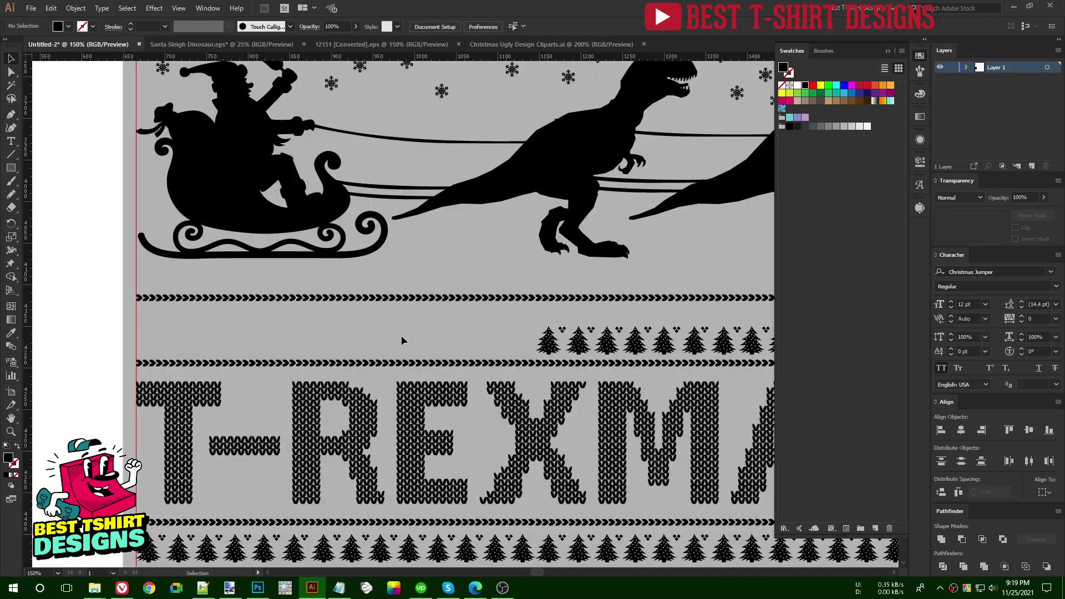
Step: Isolate the copied border's group and select its remaining right half of the tree row
left_click(552, 336)
double_click(553, 336)
left_click(553, 336)
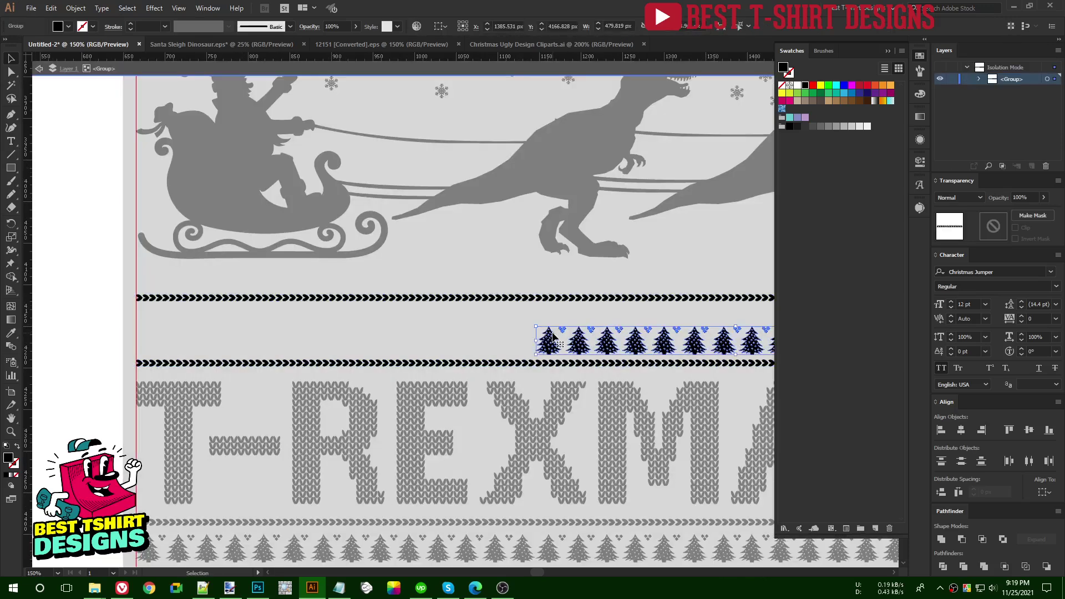
Step: Replace the row of small trees in the band with one pasted Christmas tree at the band's left end
key("Delete")
key("ctrl+v")
left_click_drag(466, 329, 198, 329)
Step: Copy the Tyrannosaurus silhouette without its lettering from Santa Sleigh Dinosaur.eps into the Untitled-2 design and fill it black
left_click(227, 44)
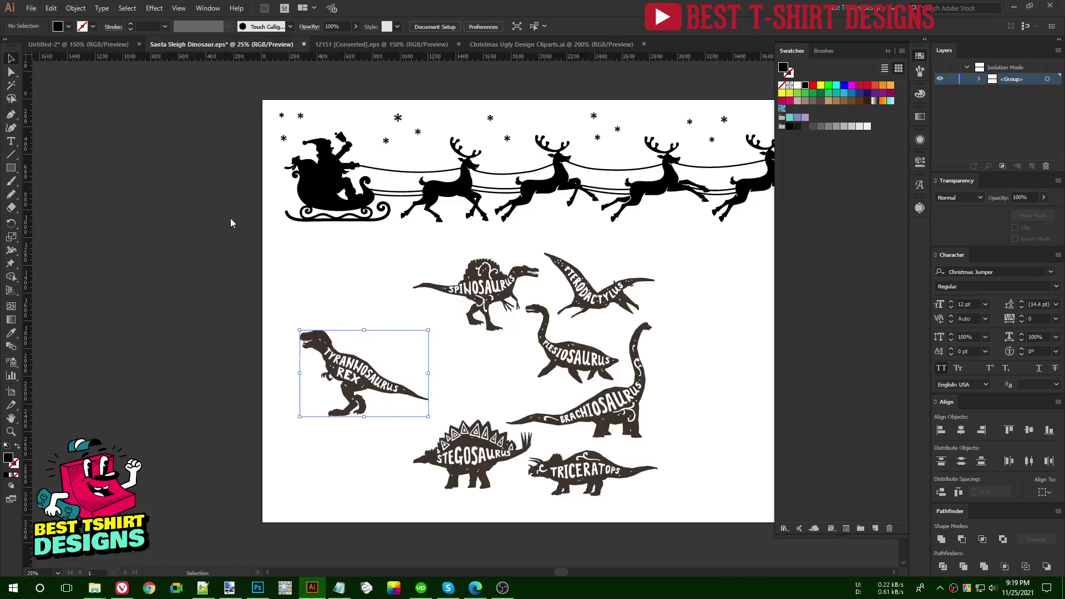
left_click(319, 344)
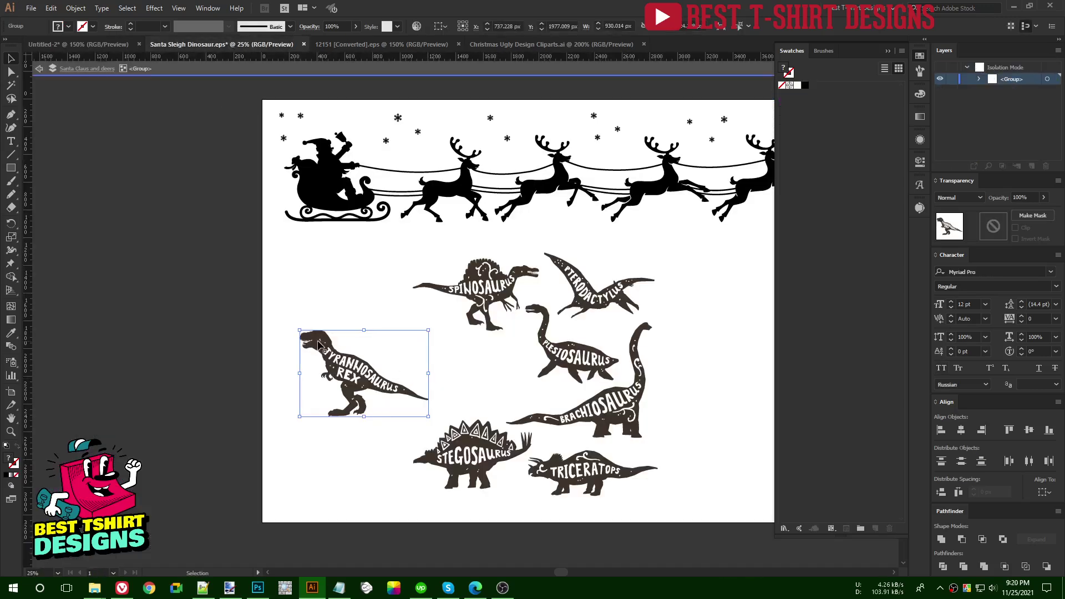
left_click_drag(319, 344, 195, 345)
key("a")
key("v")
left_click(78, 43)
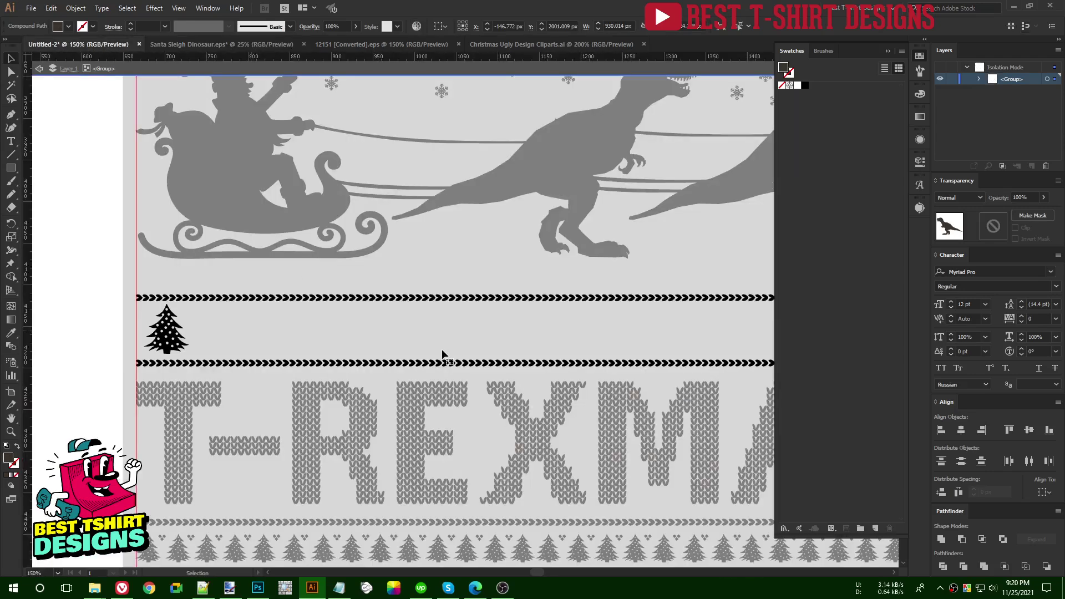
key("ctrl+v")
left_click(805, 84)
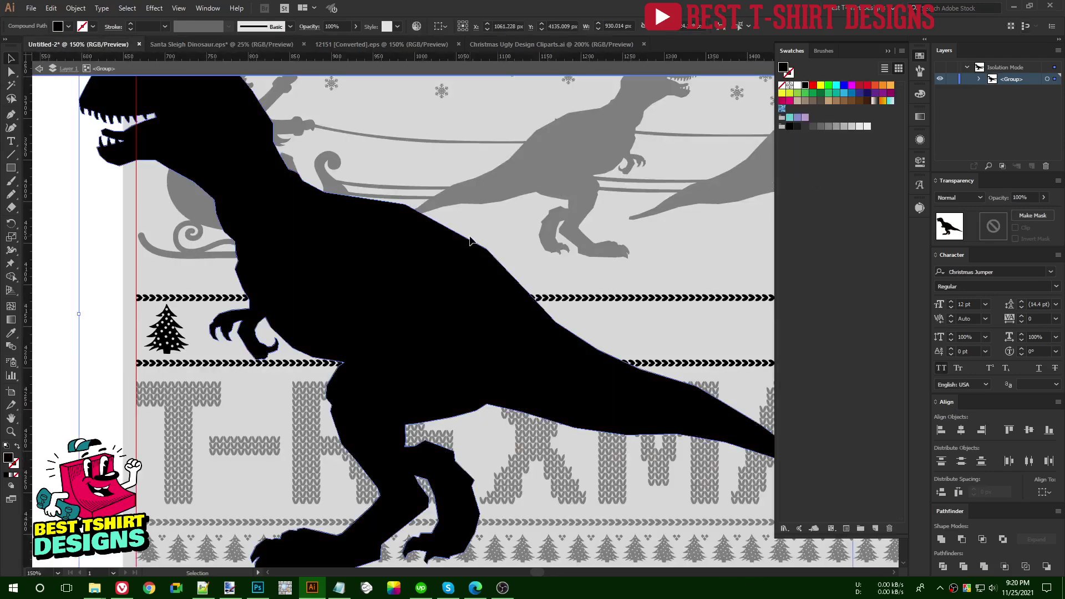
Step: Shrink the pasted T-rex to about 103 px wide and place it inside the band beside the tree
scroll(477, 159, "up", 3)
left_click_drag(467, 124, 466, 340)
left_click_drag(460, 379, 284, 399)
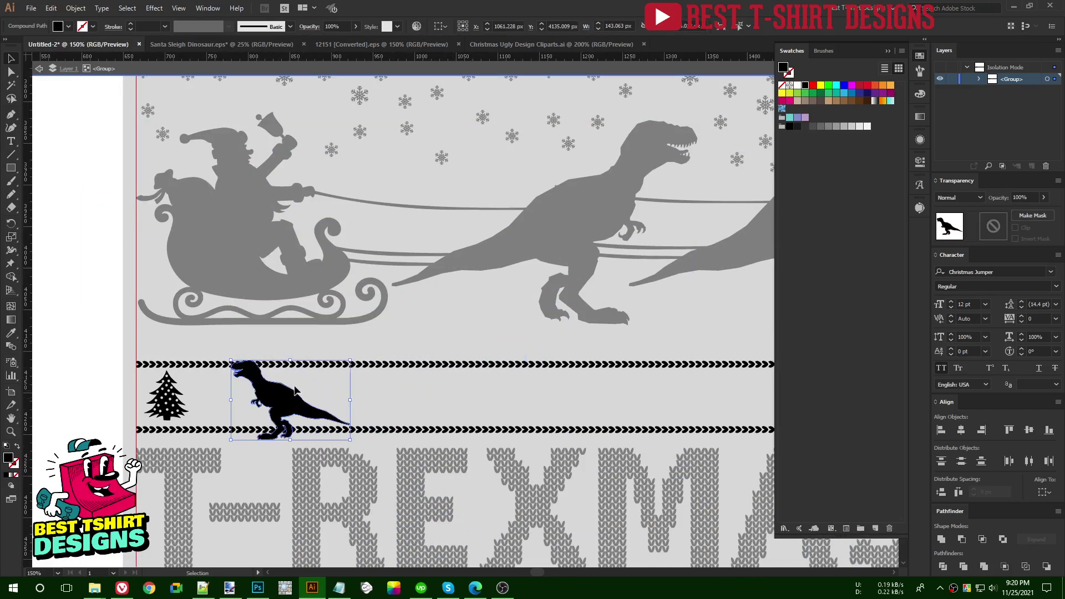
left_click_drag(290, 361, 257, 401)
Step: Reflect the small T-rex to face right, then scale it to about 82 px wide next to the tree
scroll(193, 401, "up", 2)
key("o")
key("Return")
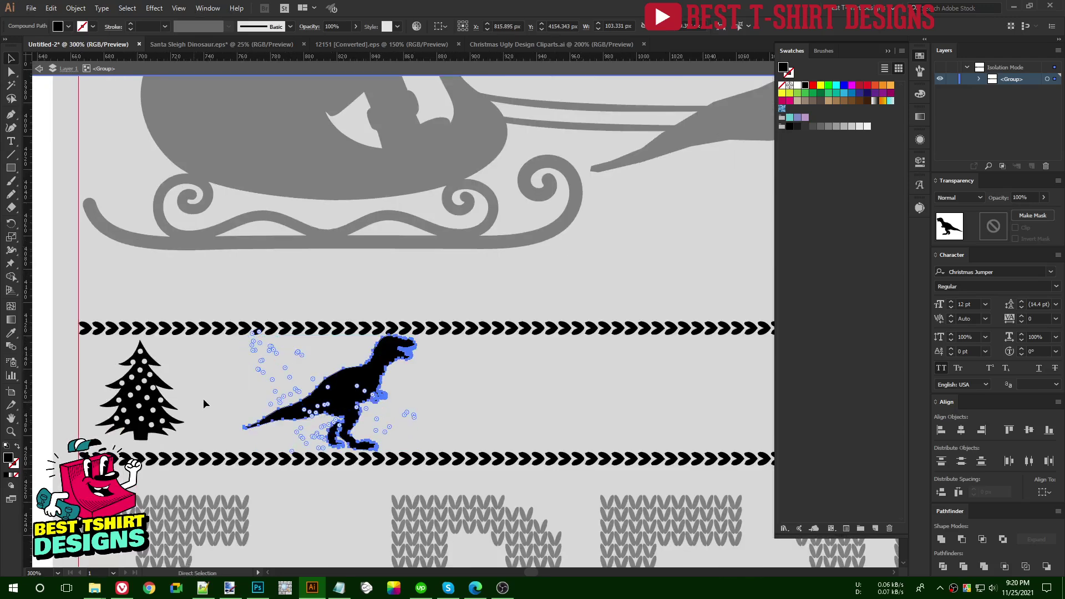
left_click(533, 358)
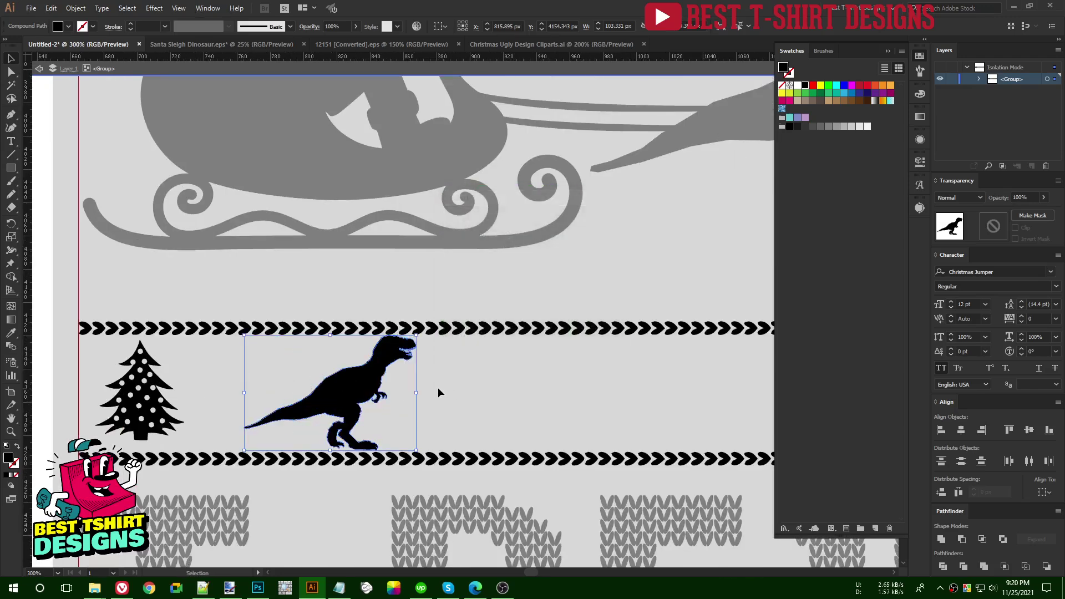
left_click_drag(418, 393, 270, 392)
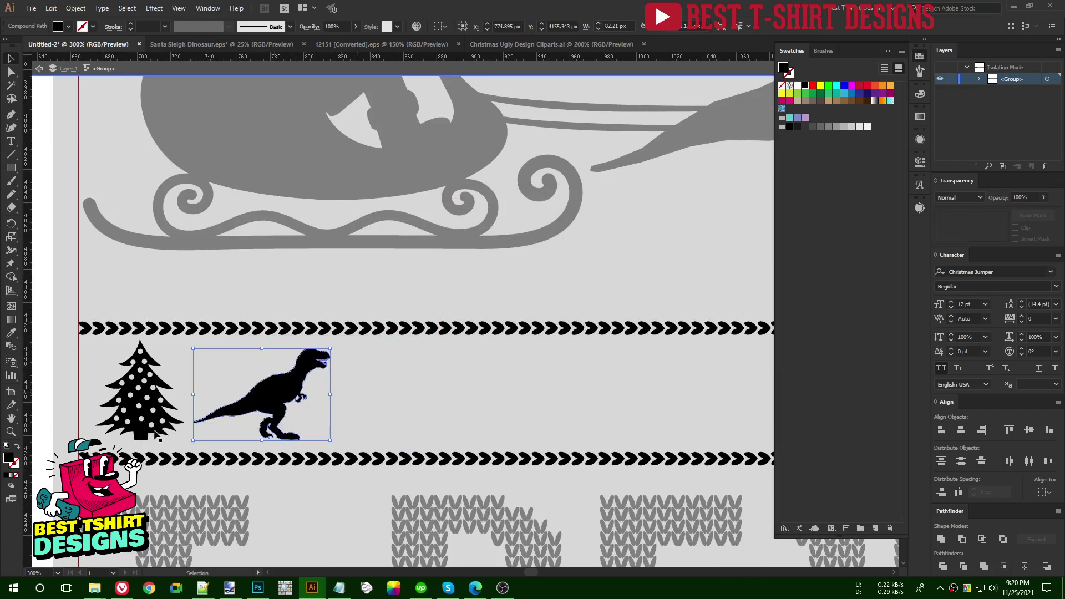
left_click(157, 434)
Step: Duplicate the small T-rex twice along the band at equal spacing
scroll(156, 434, "down", 2)
left_click_drag(221, 417, 329, 416)
scroll(329, 462, "down", 1)
key("ctrl+d")
key("a")
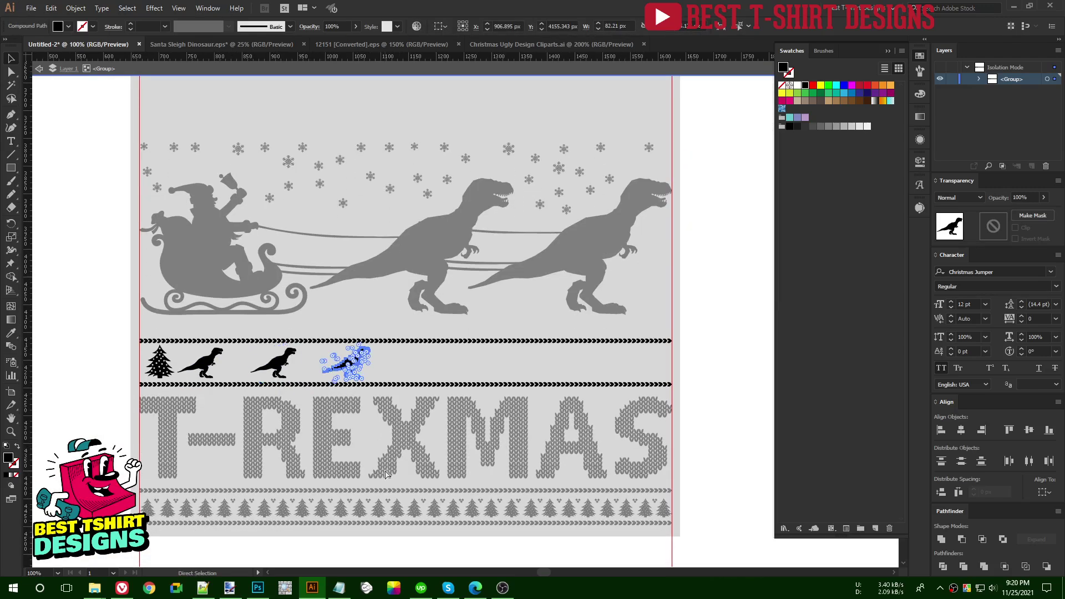
Step: Duplicate the Christmas tree twice along the band so that each T-rex has a tree before it
key("v")
left_click_drag(163, 369, 233, 369)
key("ctrl+d")
left_click(398, 369)
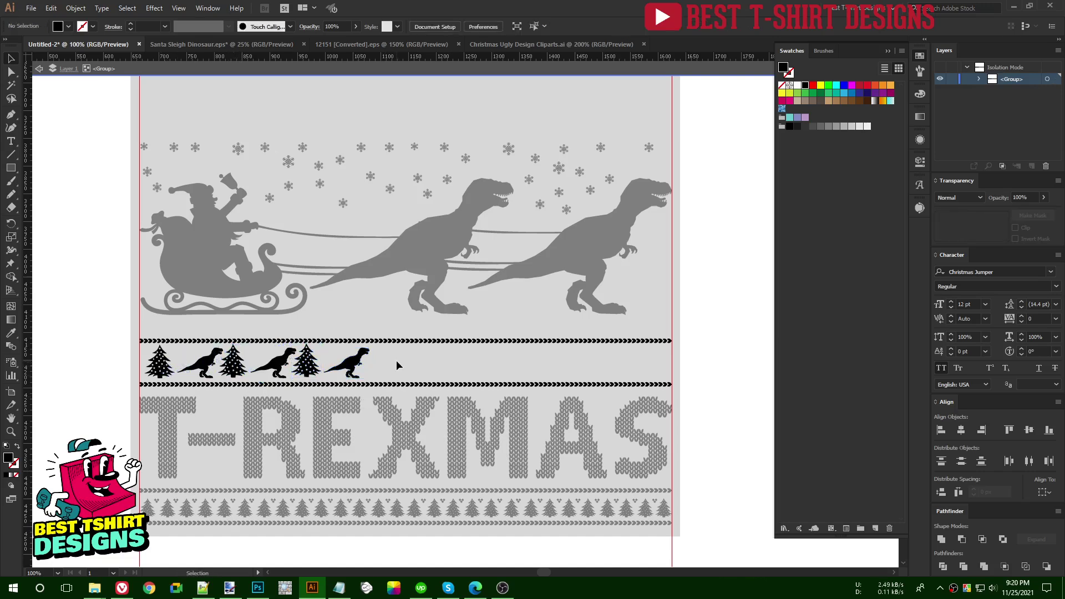
Step: Copy a tree and T-rex pair past the third T-rex and reflect the copied T-rex about the vertical axis
left_click_drag(305, 365, 436, 368)
key("ctrl+r")
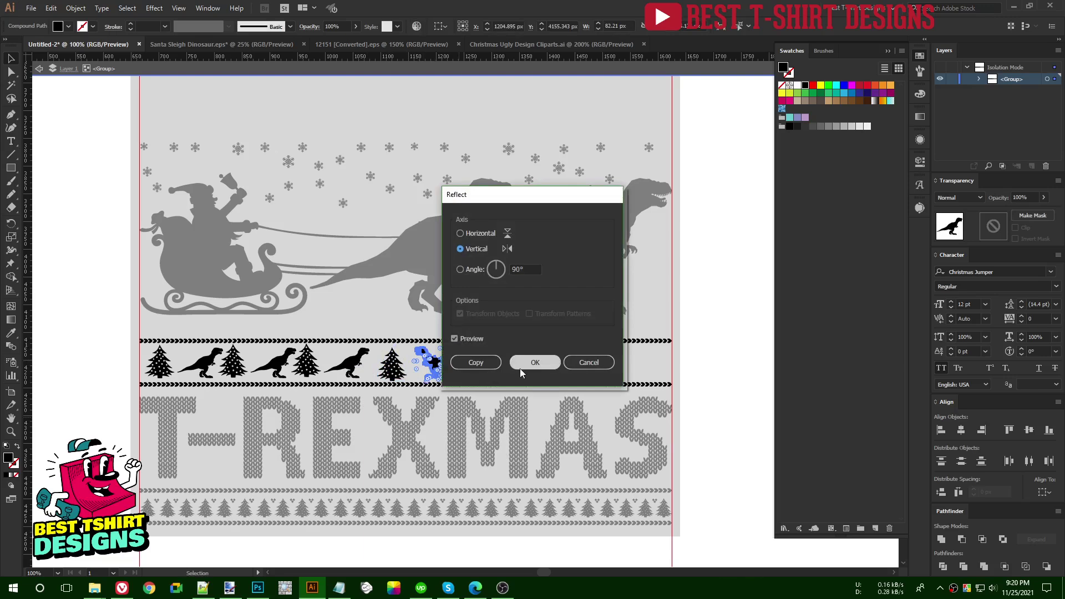
left_click(522, 367)
Step: Duplicate the left-facing T-rex twice and the middle tree three times to fill the right half of the band
left_click_drag(435, 368, 528, 366)
key("ctrl+d")
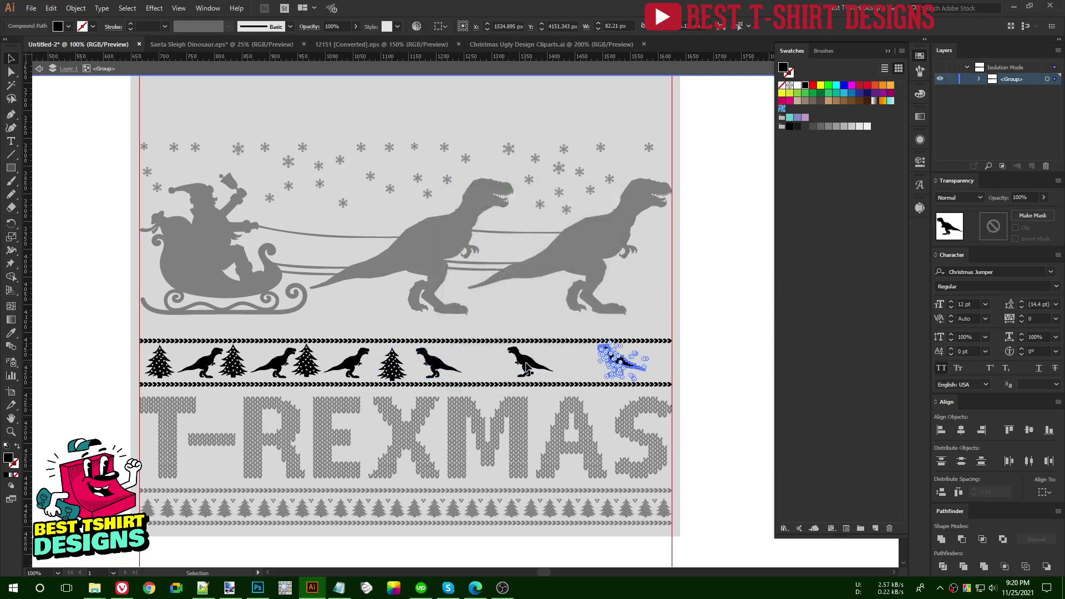
left_click_drag(393, 374, 486, 374)
key("ctrl+d")
key("ctrl+d")
Step: Align all trees and T-rexes in the band on their vertical centers and distribute their horizontal spacing evenly
left_click_drag(714, 356, 176, 372)
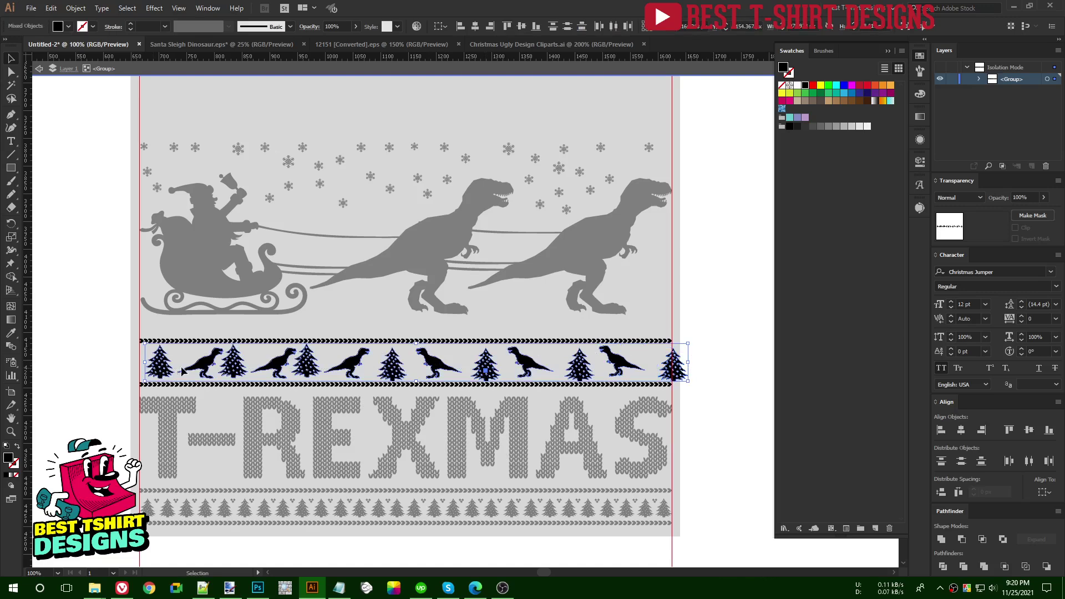
left_click(524, 26)
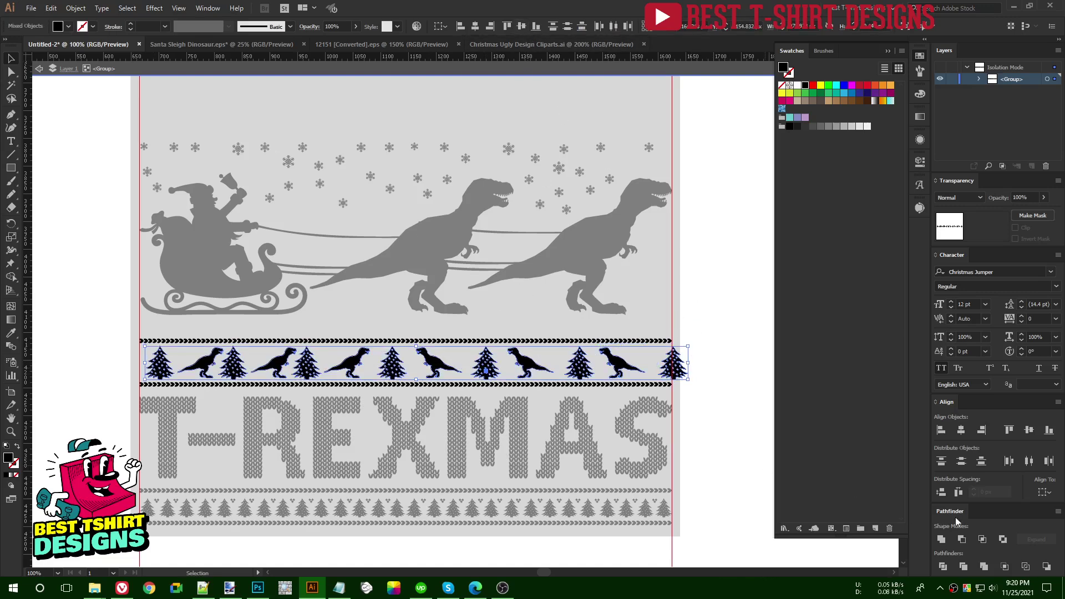
left_click(958, 492)
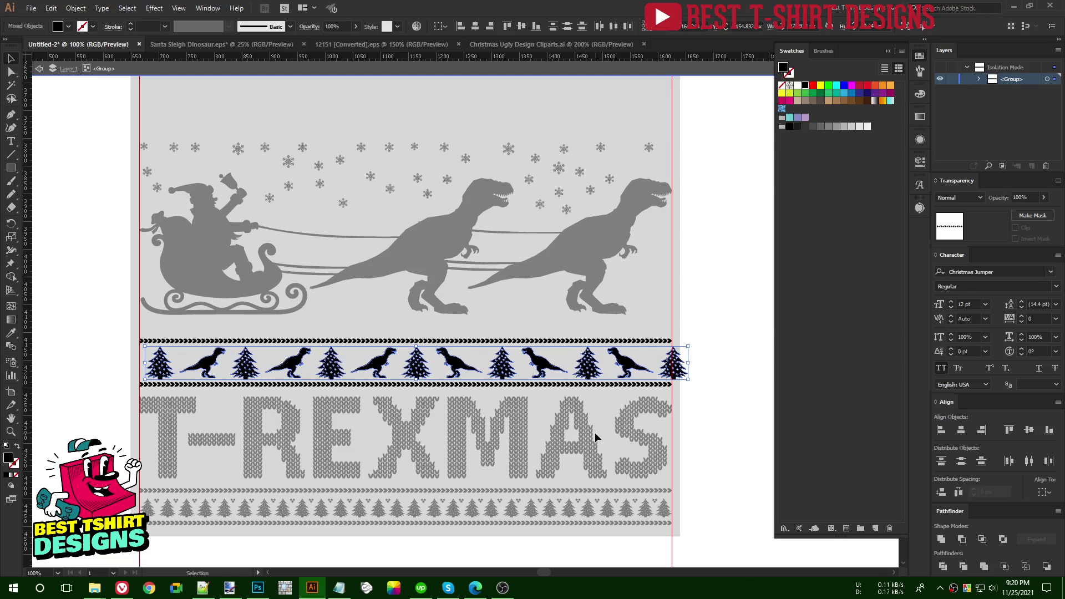
Step: Fit the row of trees and T-rexes to the width between the two vertical guides and group it
left_click_drag(695, 370, 679, 370)
scroll(139, 362, "up", 2)
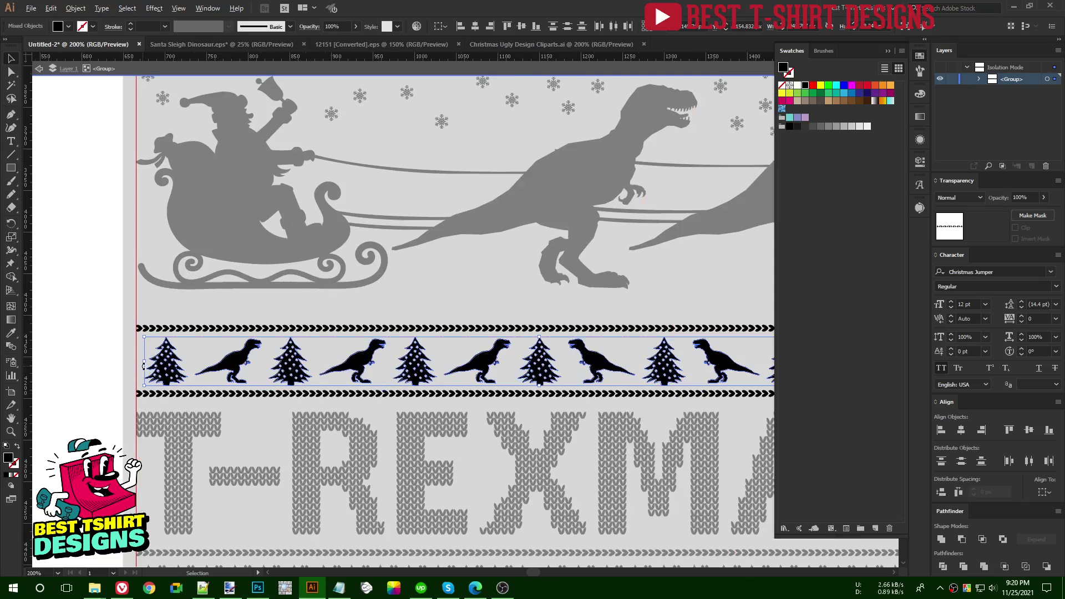
left_click_drag(135, 360, 134, 361)
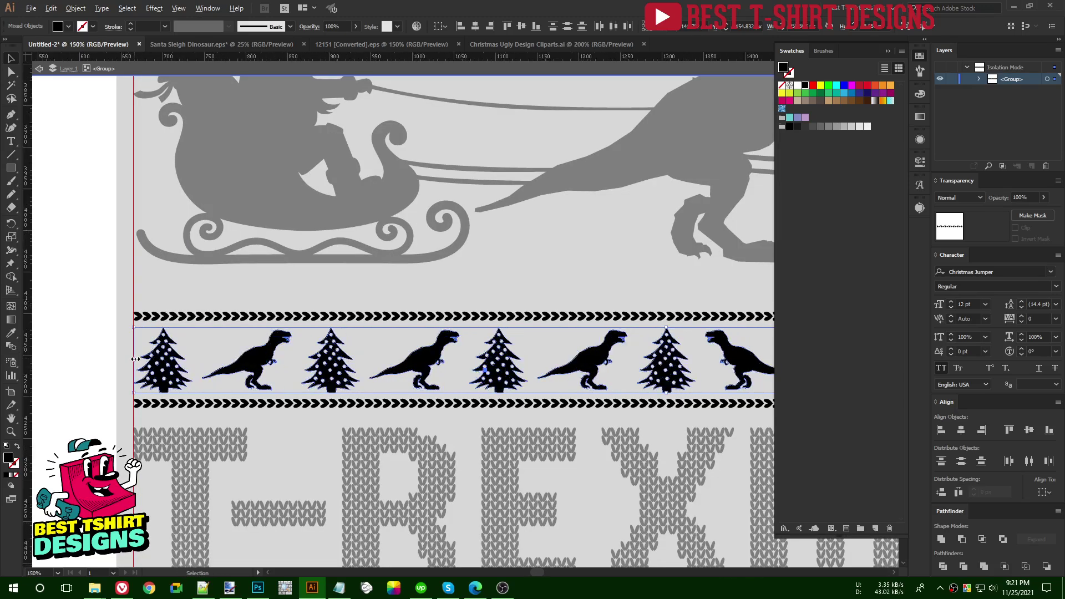
scroll(135, 360, "down", 2)
key("ctrl+g")
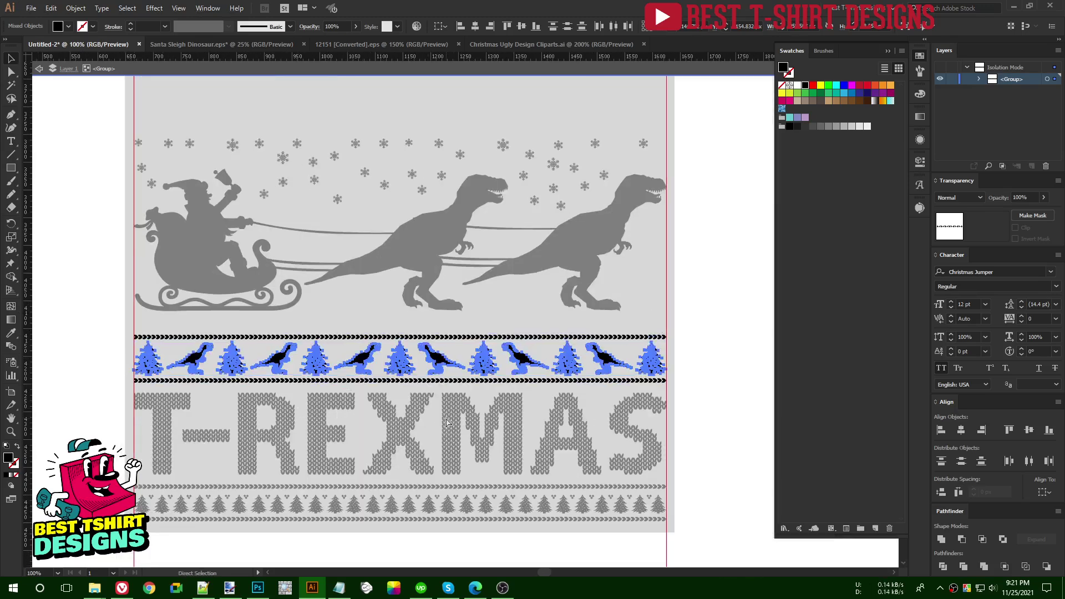
Step: Distribute the tree and T-rex row evenly between its two arrow borders and leave the group's isolation mode
left_click(293, 336, "shift")
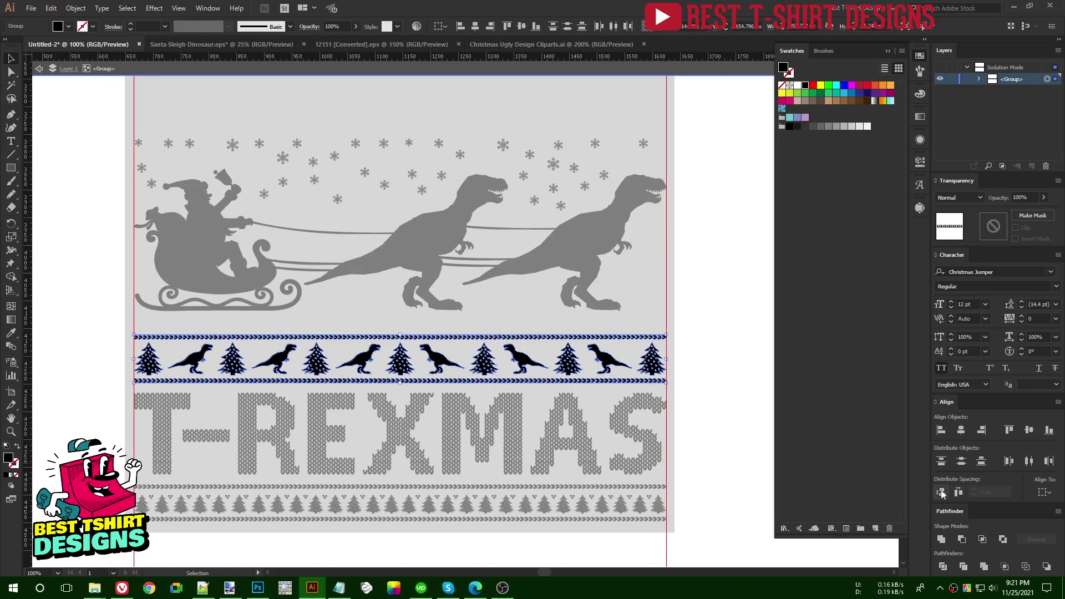
scroll(392, 450, "down", 1)
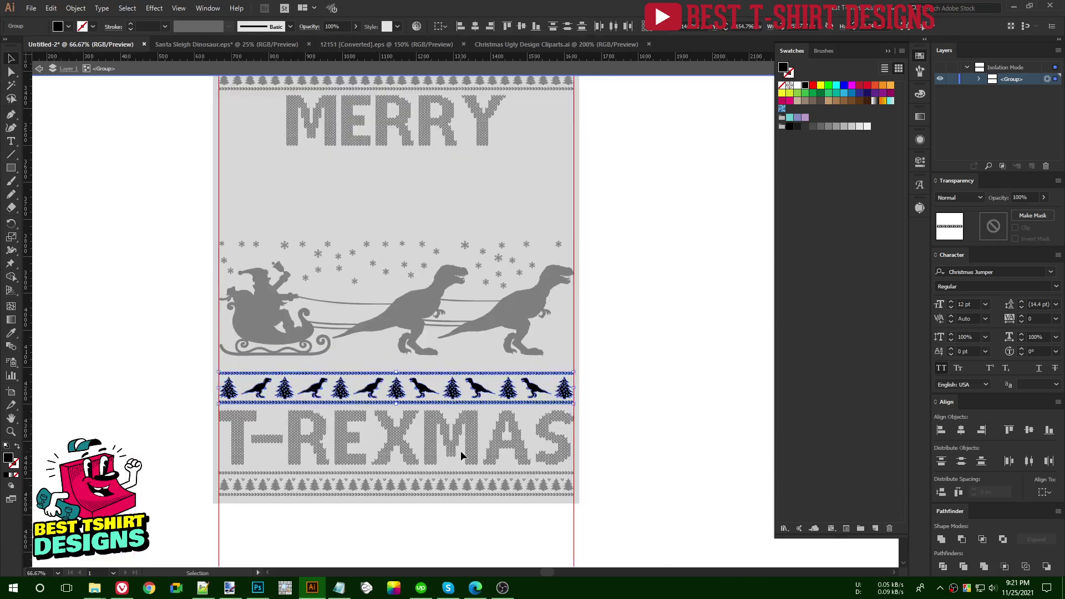
left_click(461, 450)
left_click(454, 402)
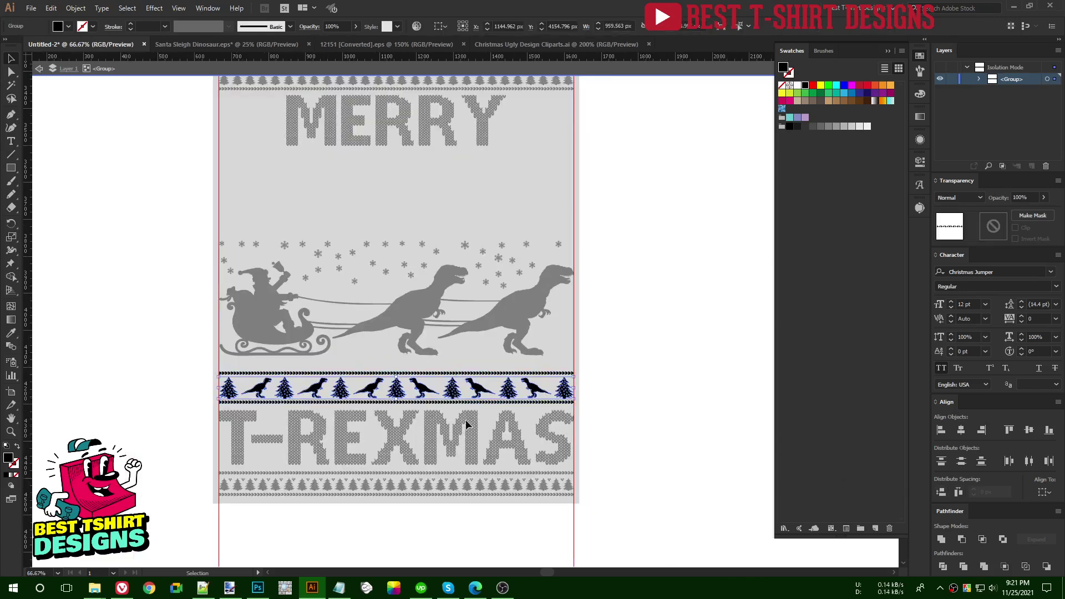
double_click(620, 421)
Step: Place a copy of the tree and T-rex band directly below the word MERRY
left_click(513, 393)
left_click_drag(514, 393, 509, 173)
scroll(510, 274, "up", 3)
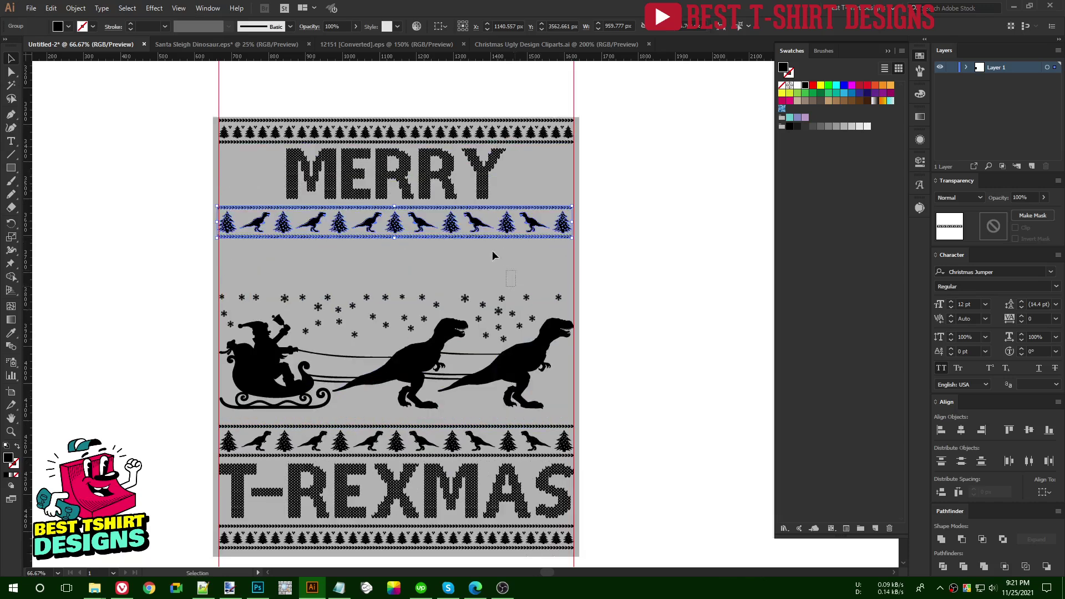
Step: Center the top tree border, MERRY and the copied band horizontally and distribute their vertical spacing evenly
left_click(377, 180, "shift")
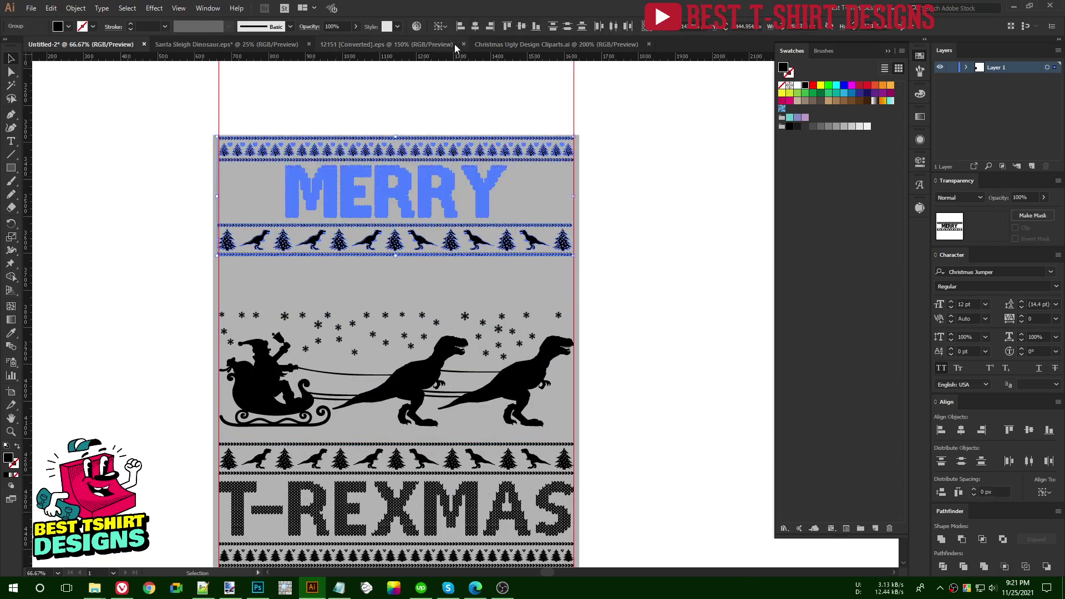
left_click(476, 26)
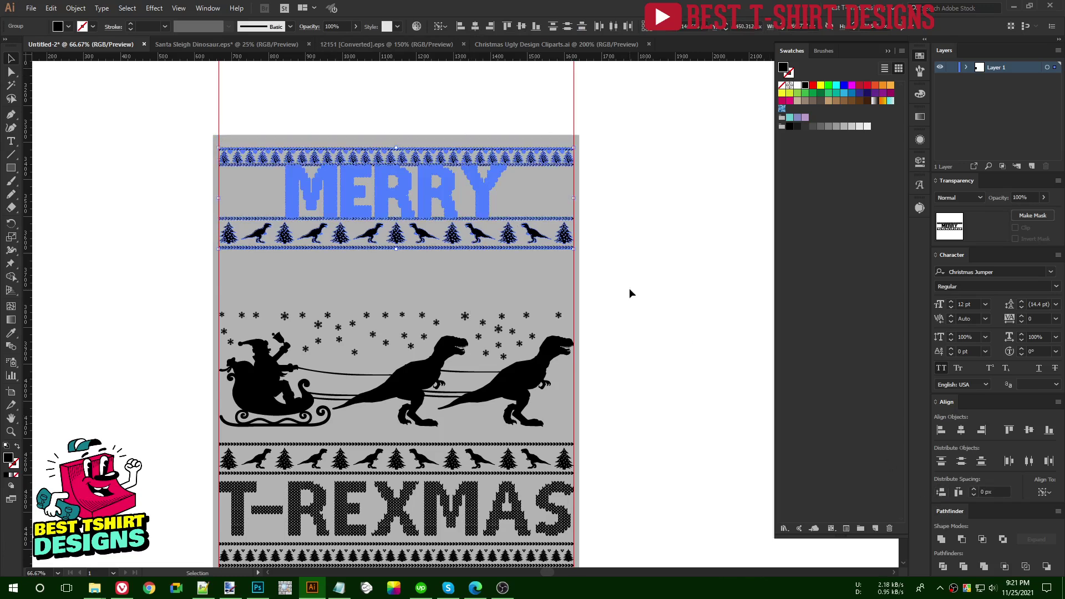
left_click(437, 188)
left_click(940, 492)
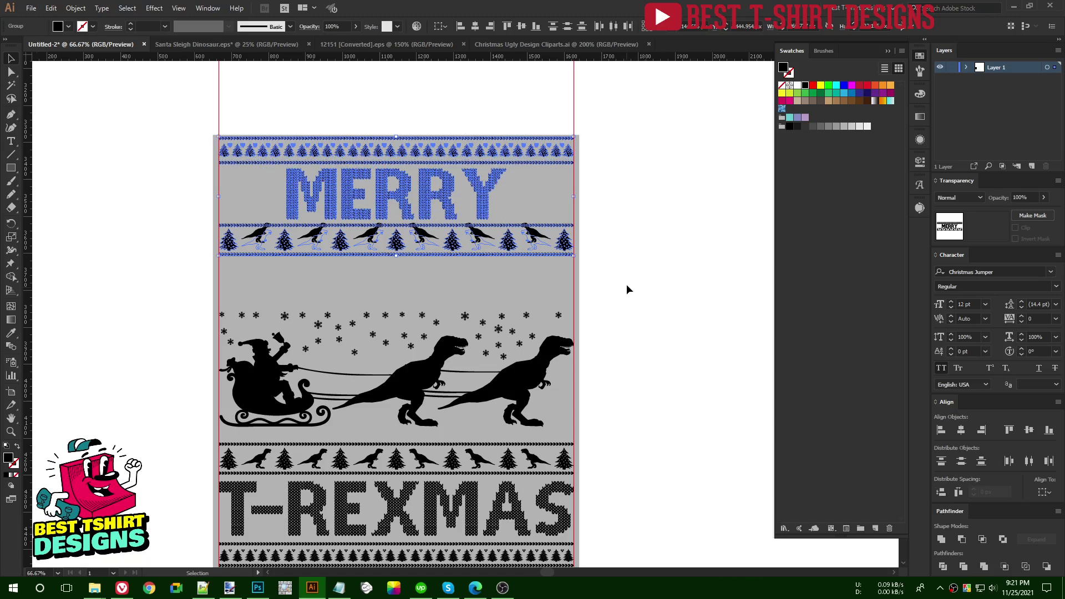
left_click(527, 278)
Step: Move the Santa sleigh scene up about 120 px, closer to the band below MERRY
scroll(510, 255, "down", 2)
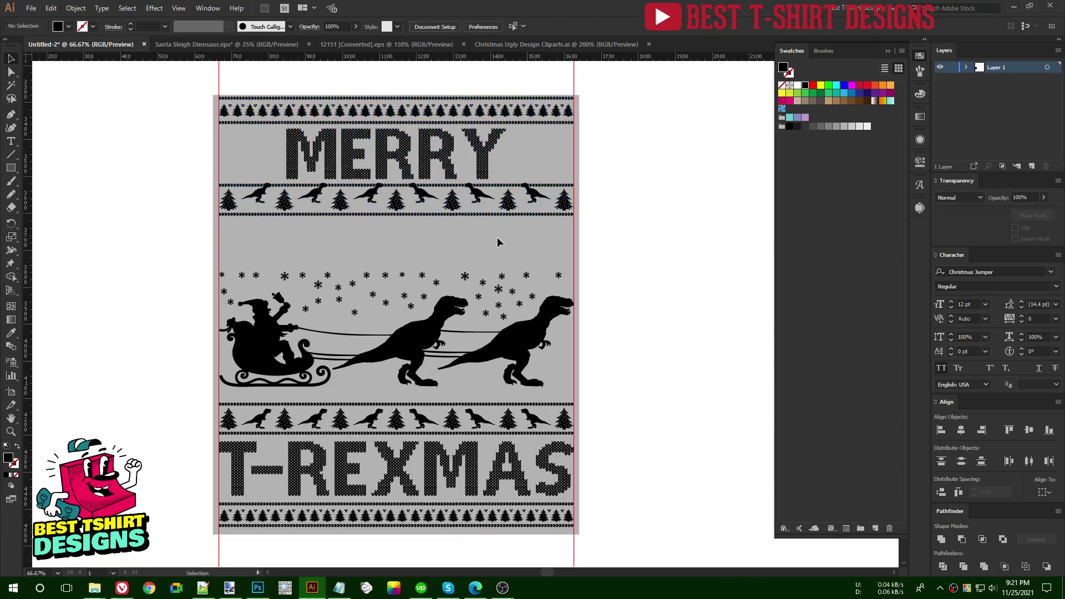
left_click(436, 335)
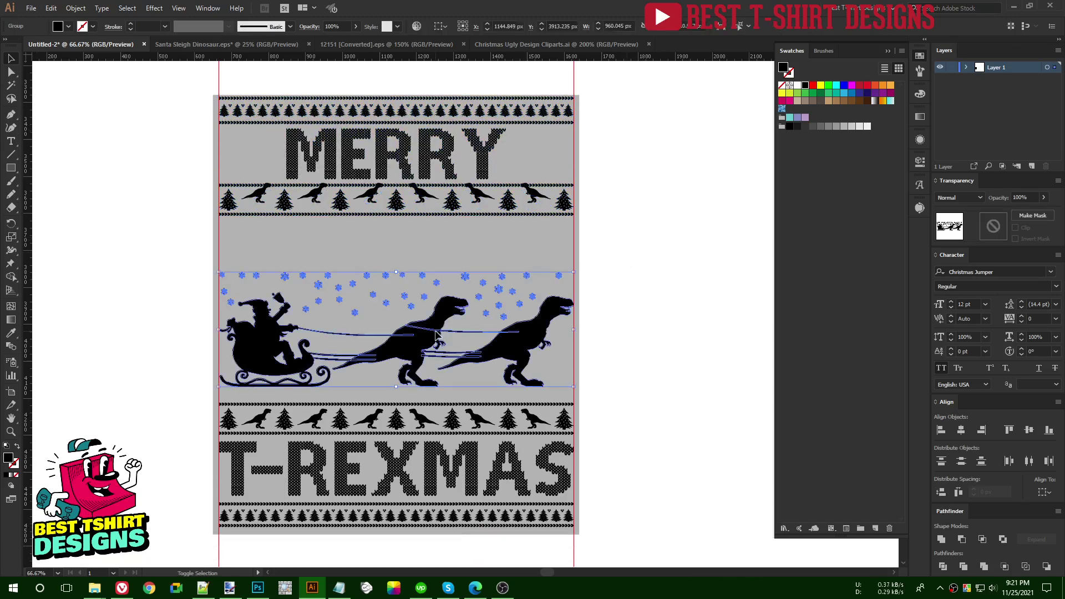
key("shift+Up")
key("shift+Up")
key("shift+Up")
key("shift+Up")
key("shift+Up")
key("shift+Up")
key("shift+Up")
key("shift+Up")
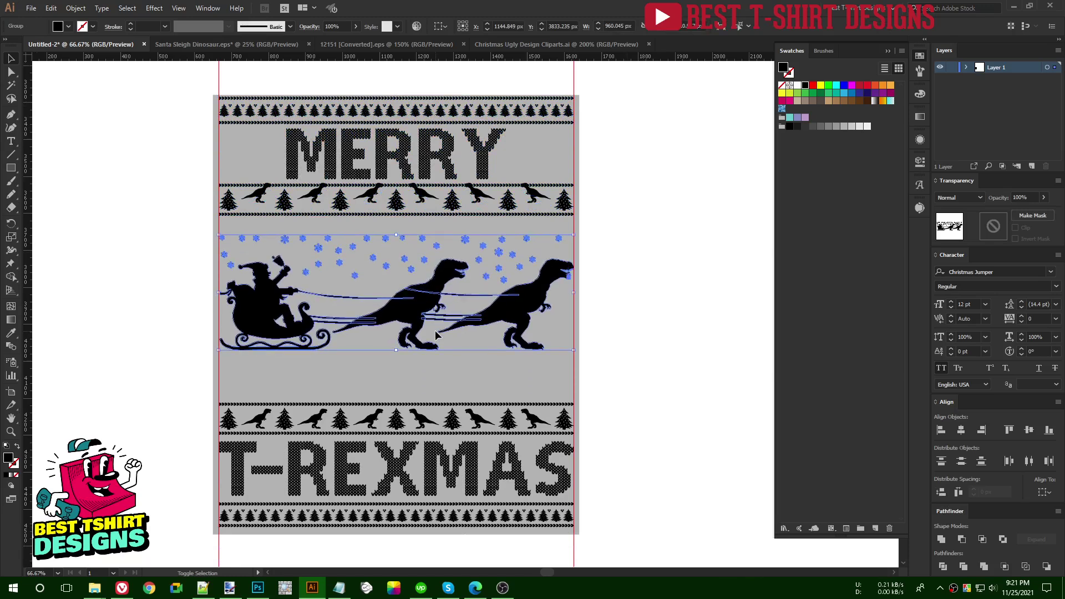
key("shift+Up")
key("shift+Up")
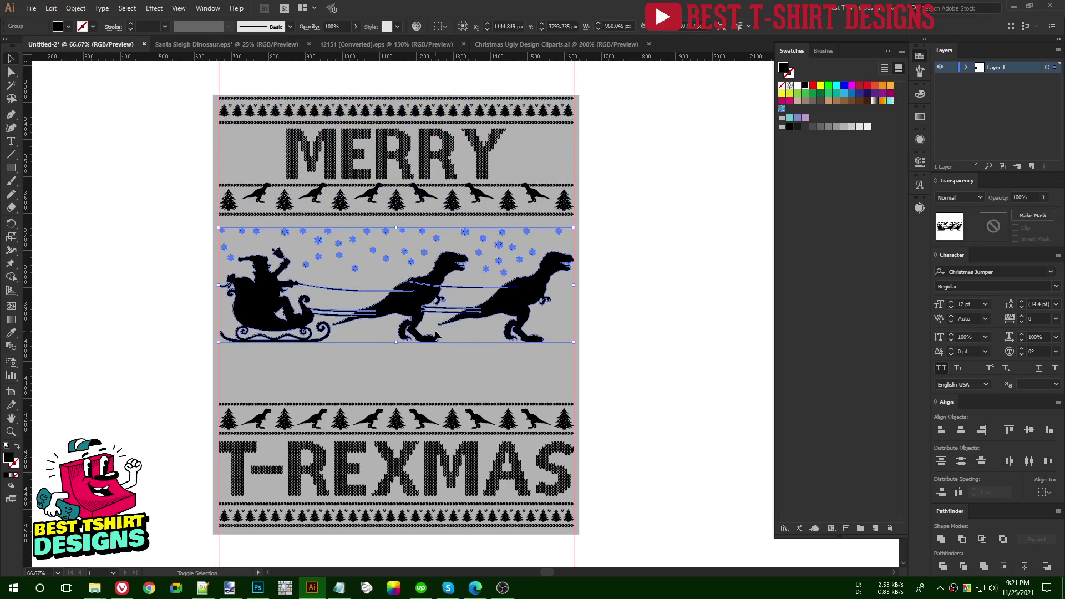
key("shift+Up")
key("shift+Up")
key("shift+Down")
key("shift+Down")
Step: Delete the front T-rex from the sleigh scene together with its reins and the snowflakes around it
double_click(534, 294)
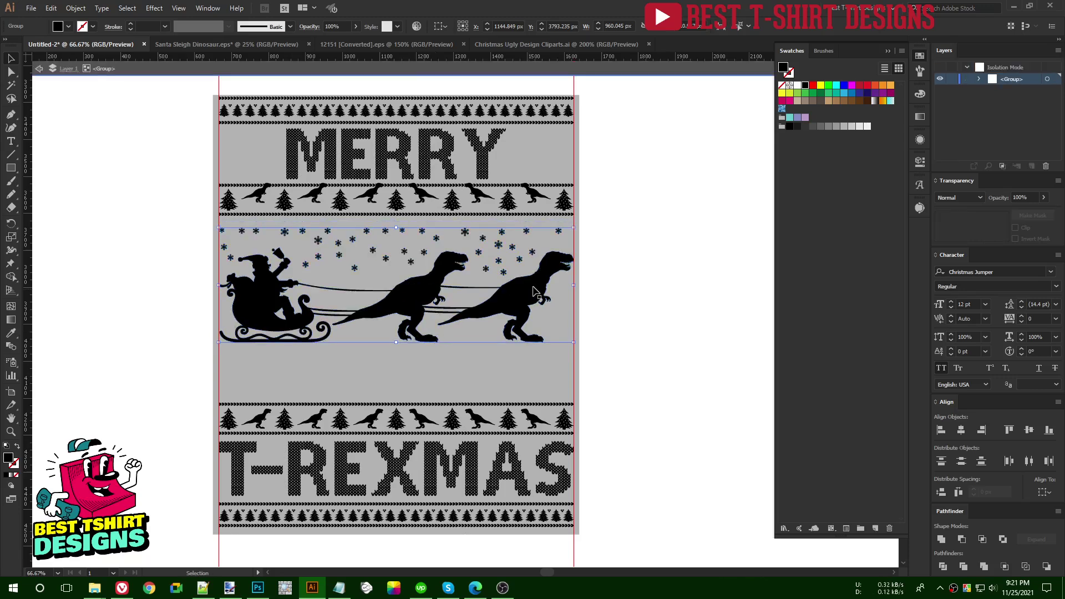
left_click(534, 291)
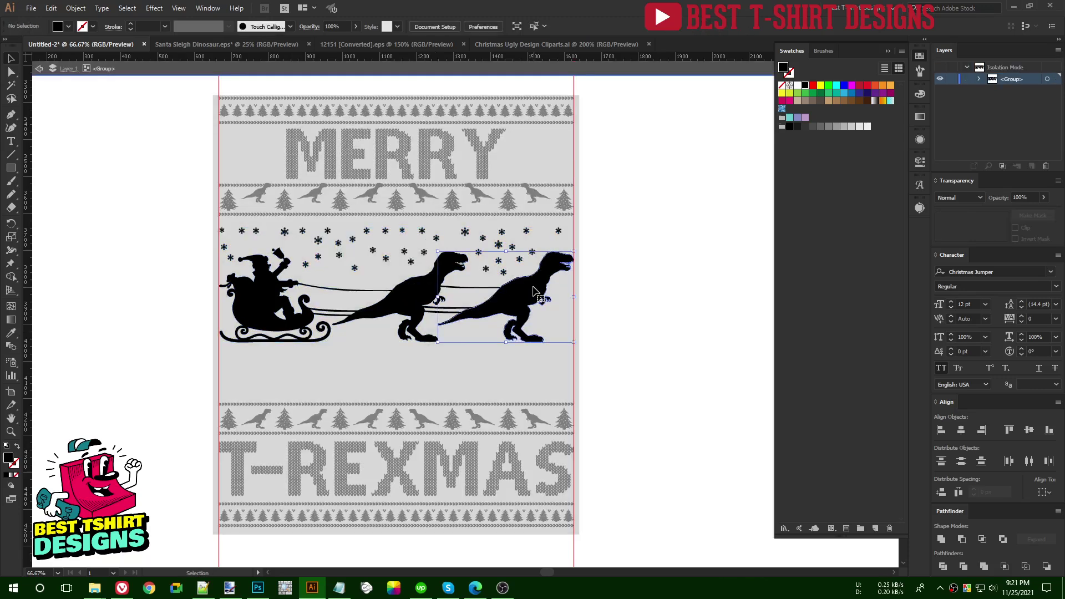
key("Delete")
left_click_drag(606, 364, 473, 223)
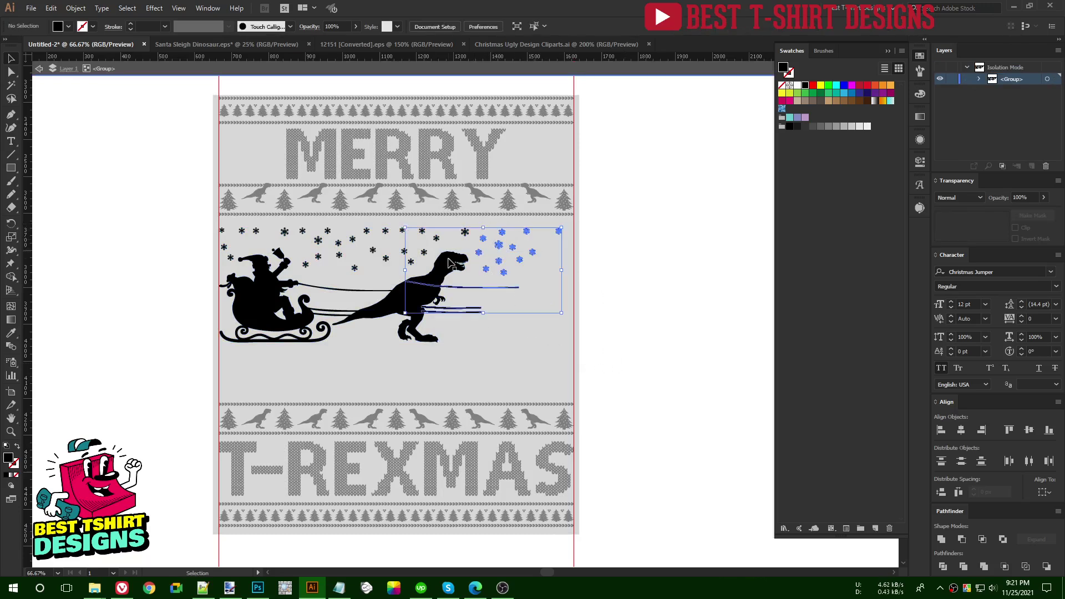
key("Delete")
left_click(495, 249)
key("Delete")
double_click(448, 305)
Step: Enlarge the sleigh scene to about 960 px wide between the guides and lower it to about Y 3853 px
left_click(463, 294)
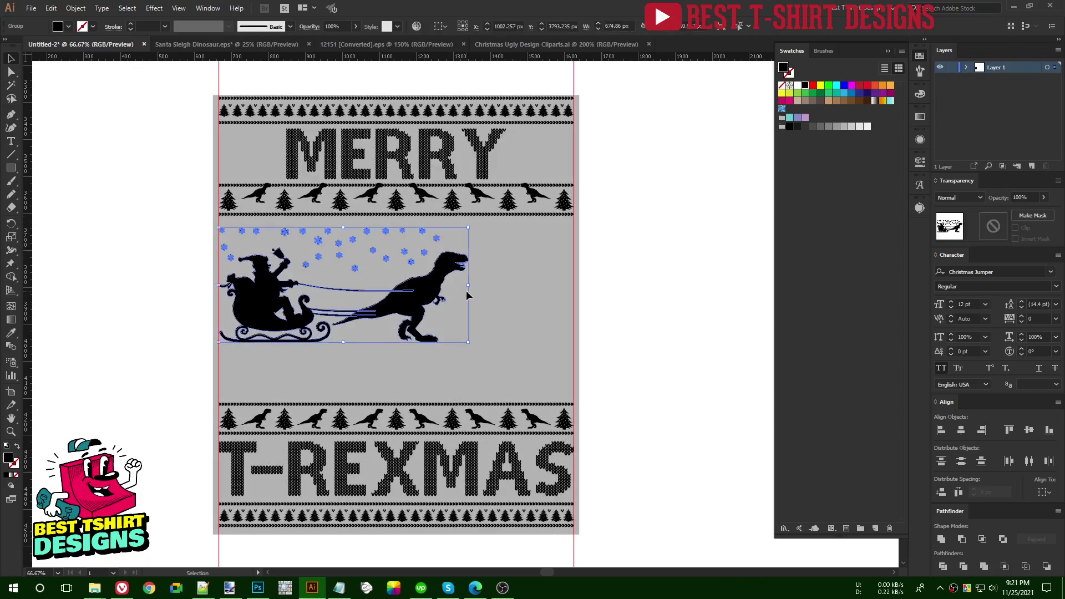
left_click_drag(468, 293, 574, 298)
key("shift+Down")
key("shift+Down")
key("shift+Down")
key("shift+Down")
key("shift+Down")
key("shift+Down")
key("shift+Down")
key("shift+Down")
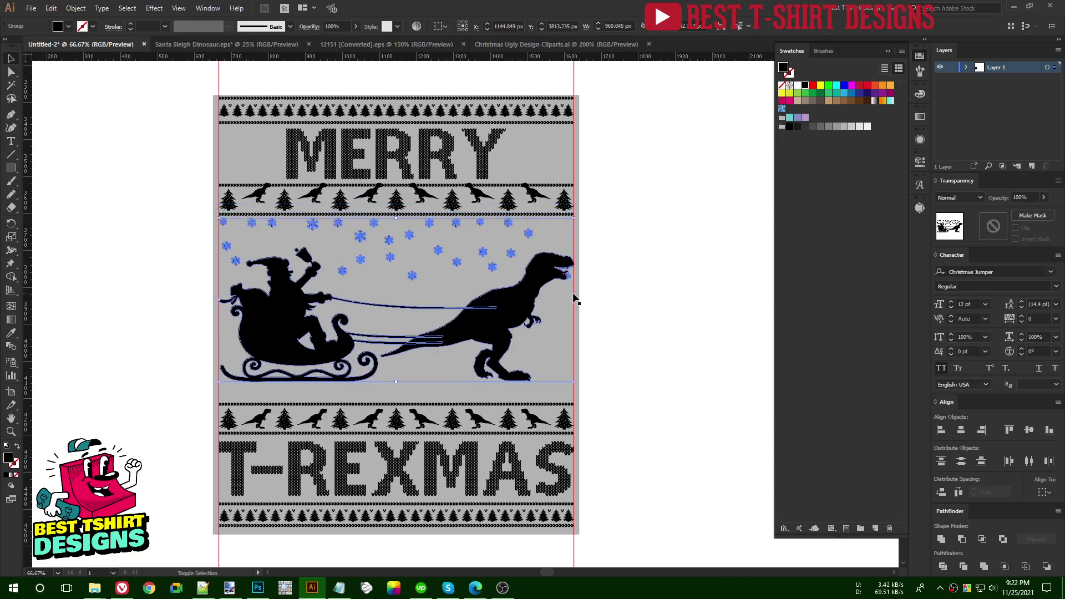
key("shift+Up")
key("shift+Up")
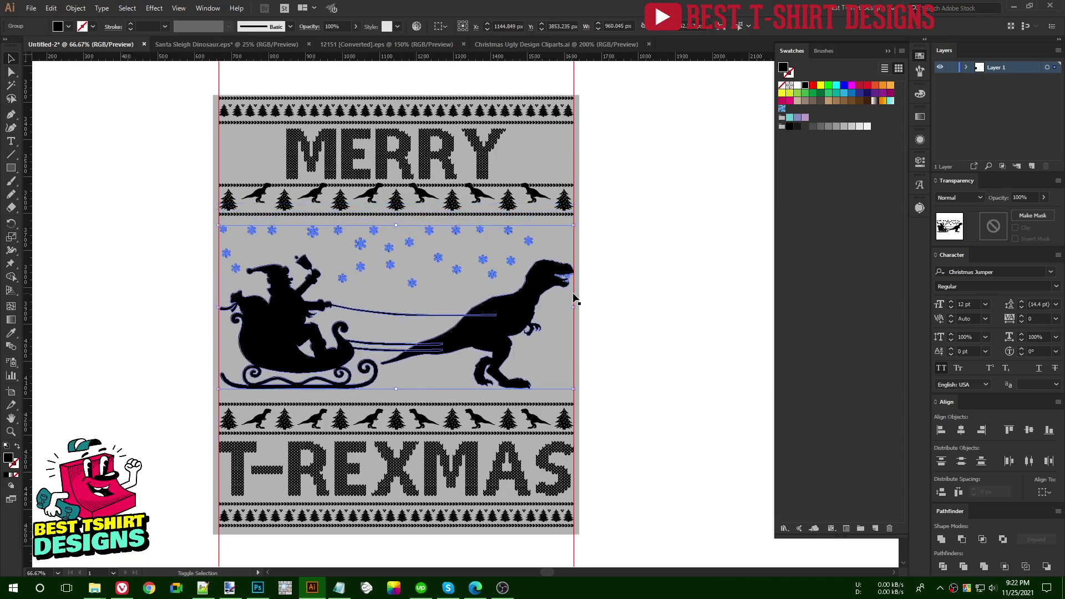
Step: Nudge the sleigh scene down slightly so it sits evenly between the two T-rex bands
key("shift+Down")
key("shift+Down")
left_click(389, 266)
left_click(388, 270)
left_click(424, 275)
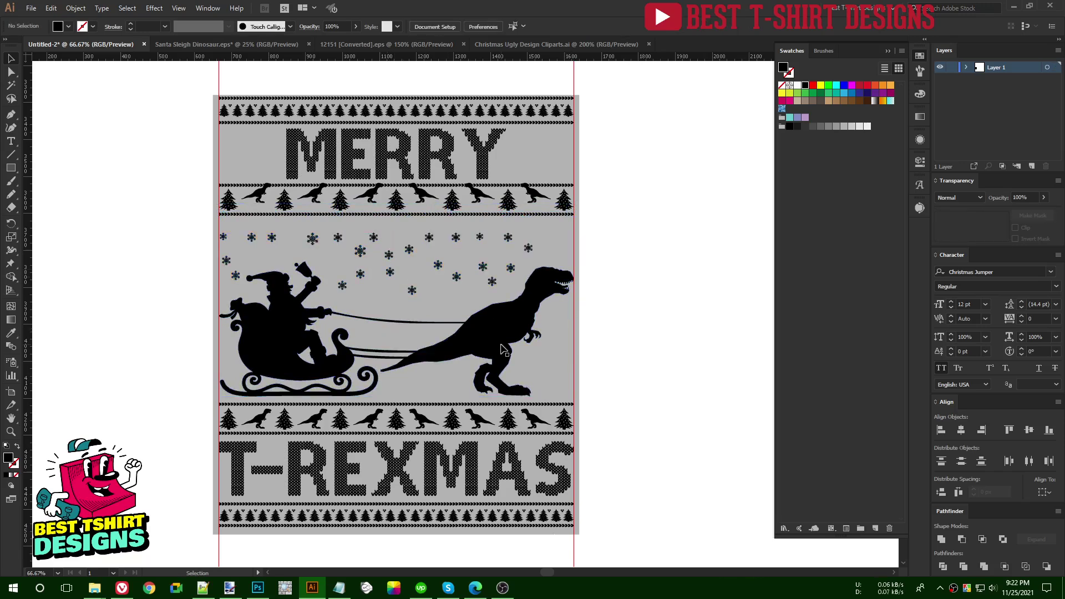
Step: Copy a block of four V-shaped knit stitches from inside the letter M of MERRY
scroll(313, 116, "up", 4)
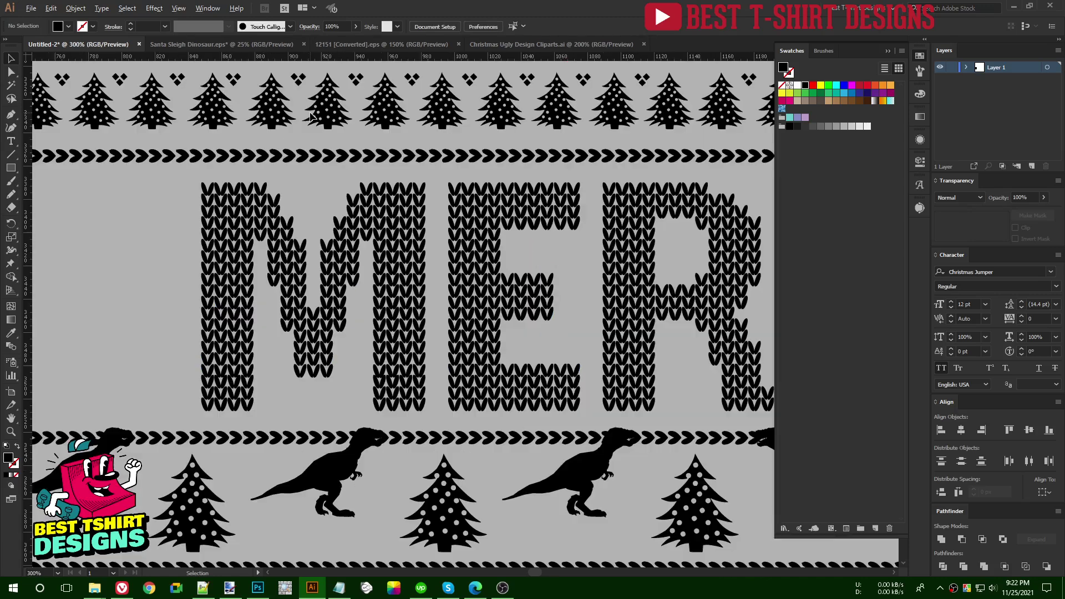
scroll(242, 359, "down", 2)
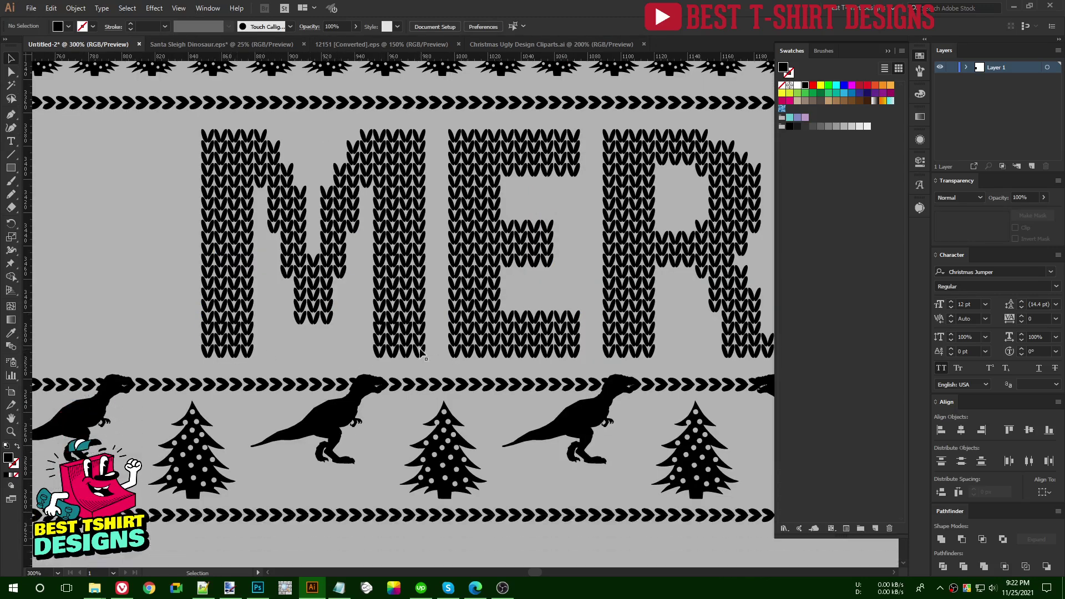
scroll(379, 341, "up", 2)
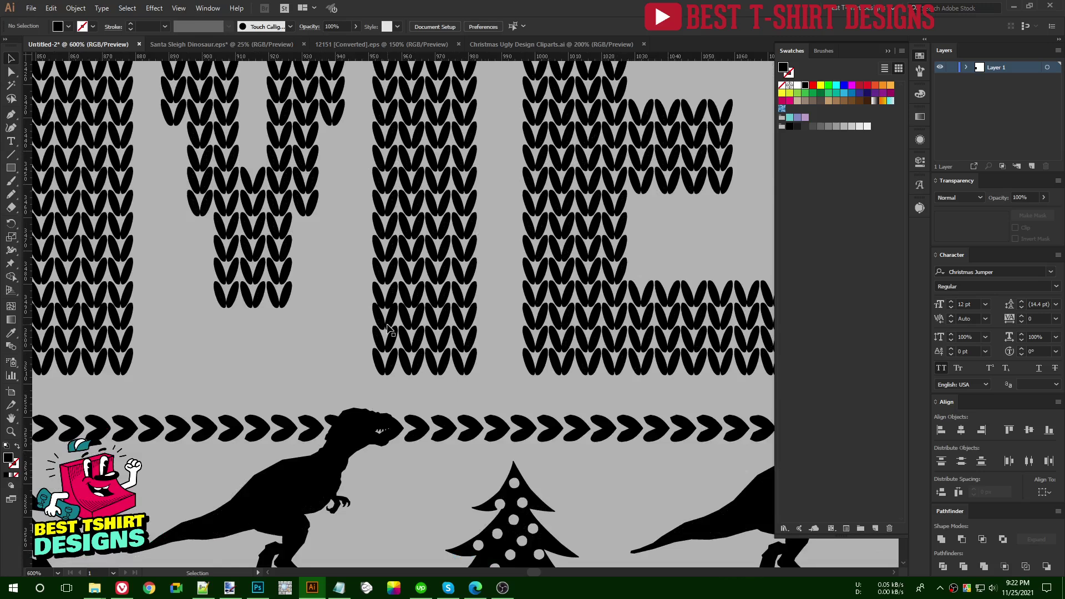
double_click(389, 329)
double_click(390, 328)
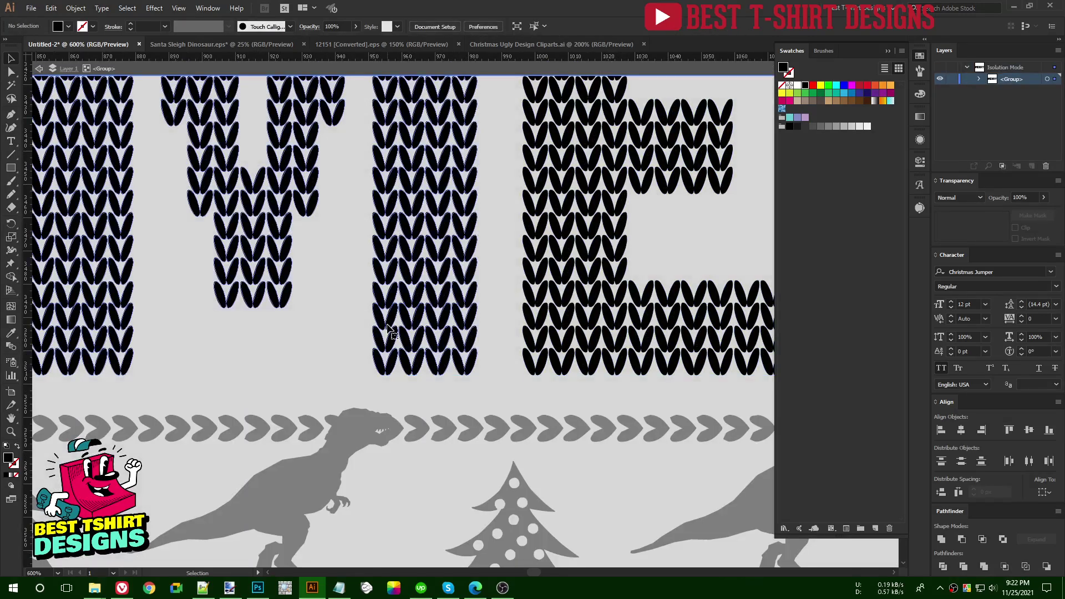
left_click(393, 326)
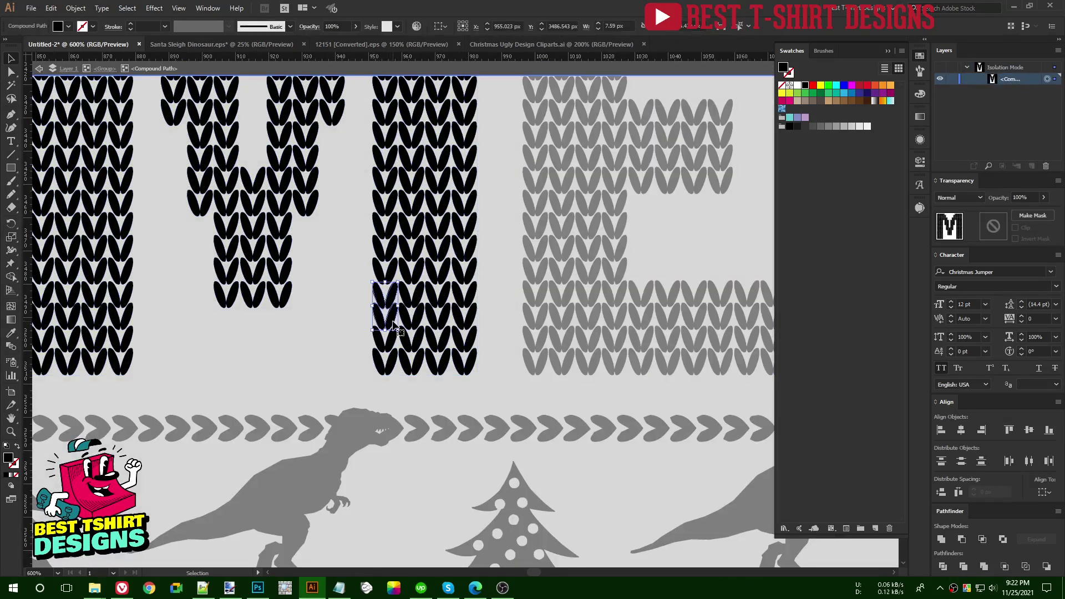
left_click(413, 319, "shift")
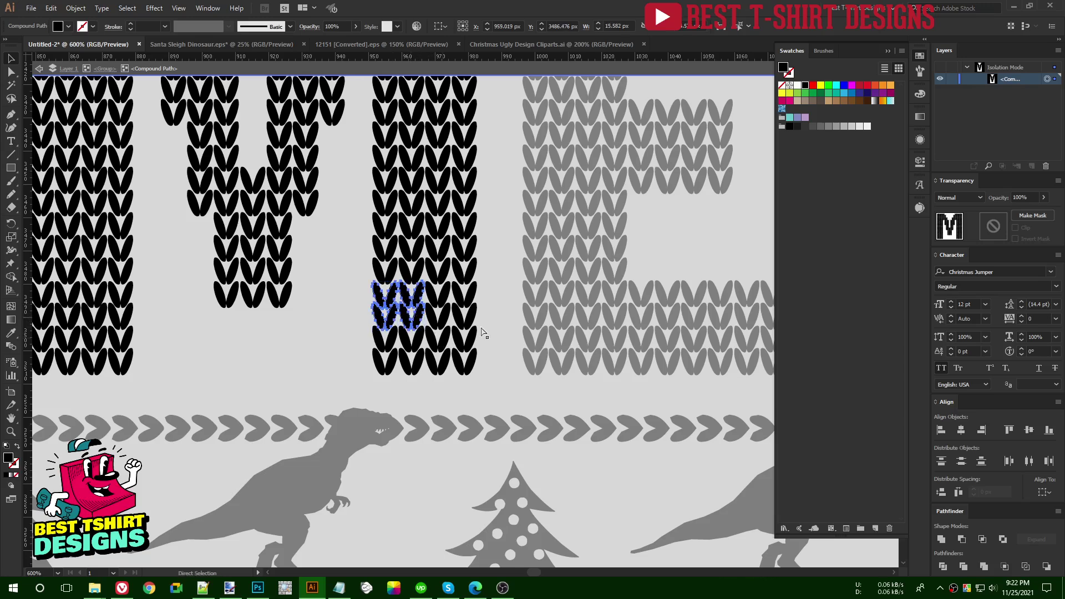
double_click(510, 304)
key("ctrl+1")
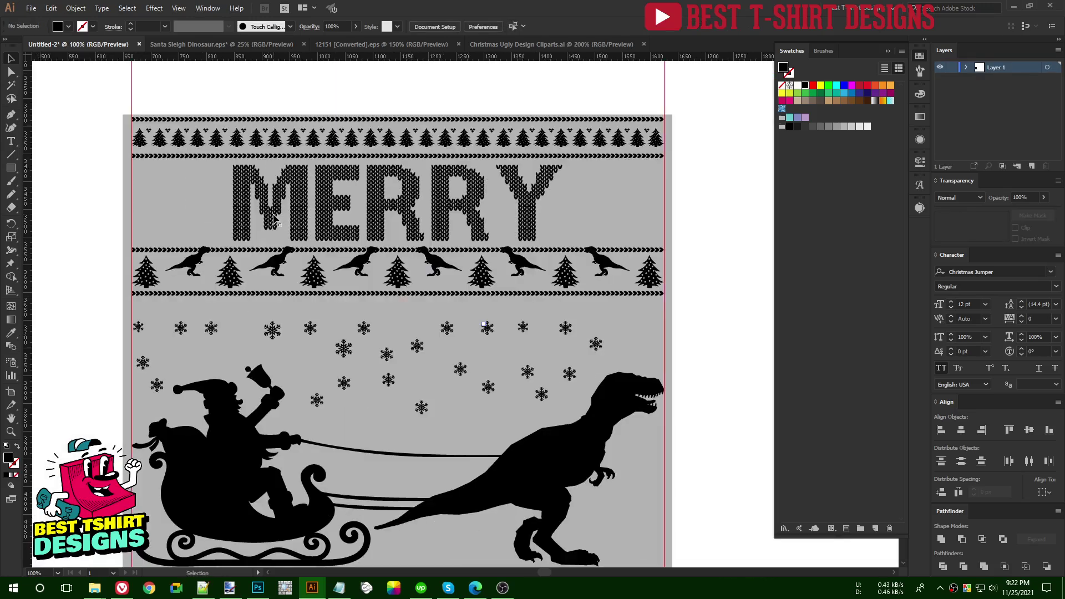
Step: Place the copied four-stitch block in the empty space below the snowflakes and select it
scroll(274, 217, "down", 1)
scroll(371, 409, "up", 3)
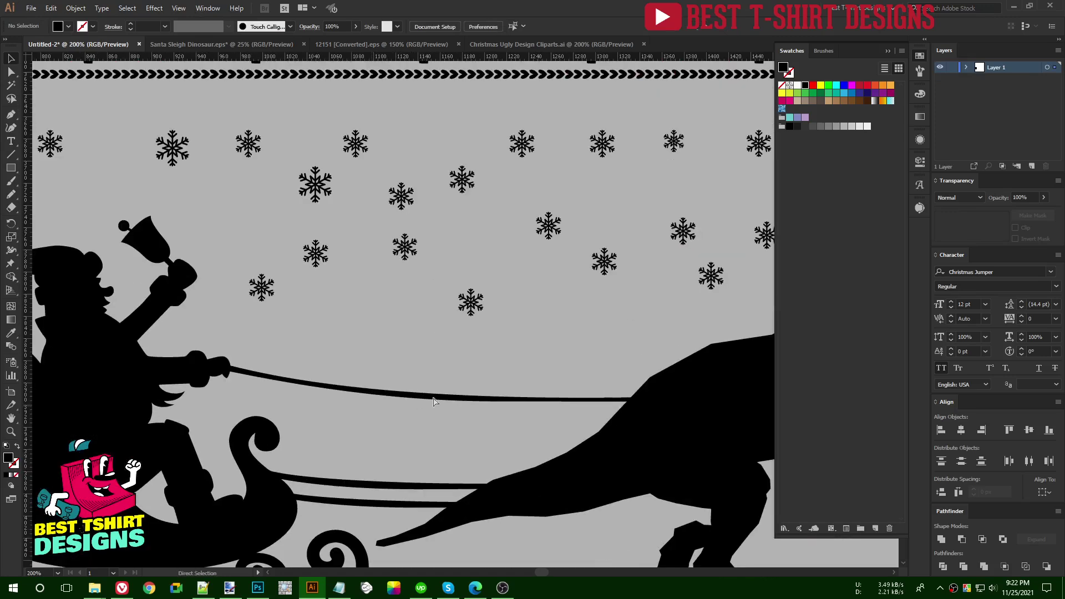
left_click(464, 315)
scroll(471, 325, "up", 2)
left_click_drag(443, 313, 344, 394)
scroll(344, 394, "up", 1)
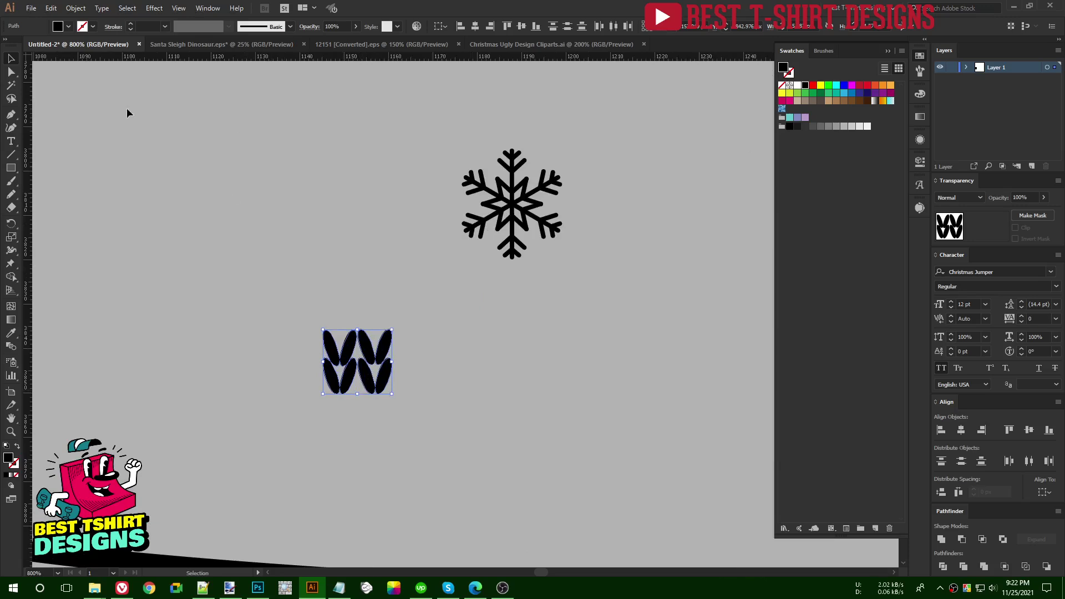
Step: Make a grid pattern swatch from the black stitches with a tile 16 px wide and 14 px high
left_click(76, 8)
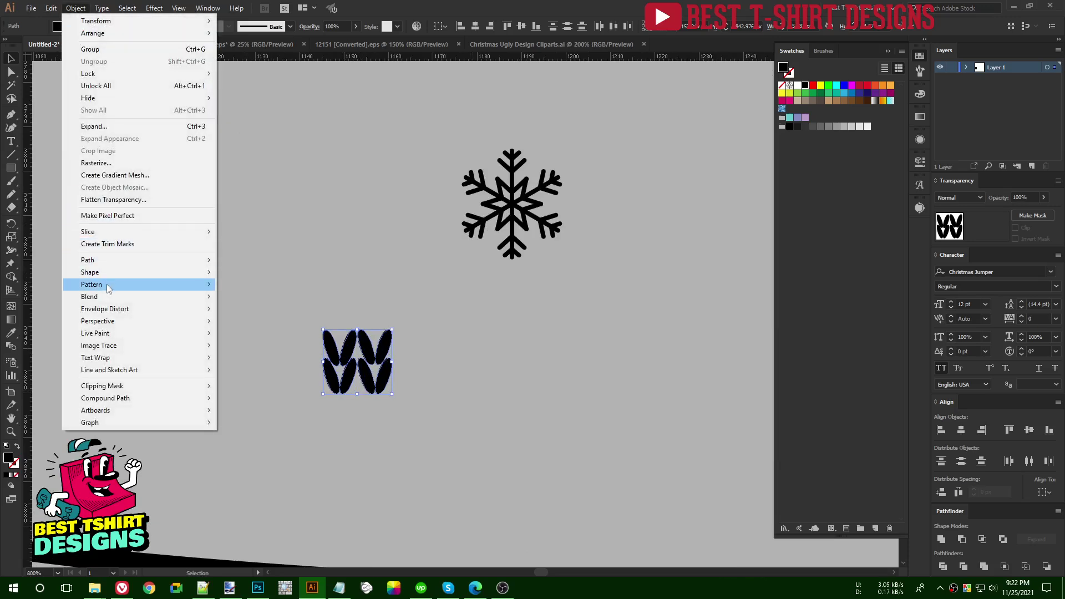
mouse_move(108, 284)
left_click(259, 285)
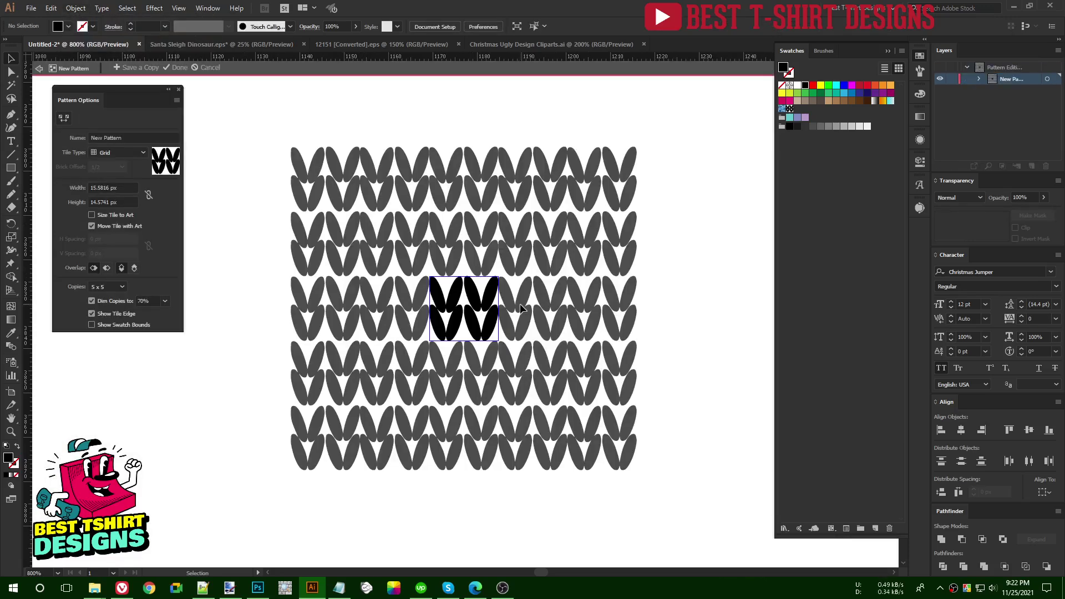
left_click(104, 187)
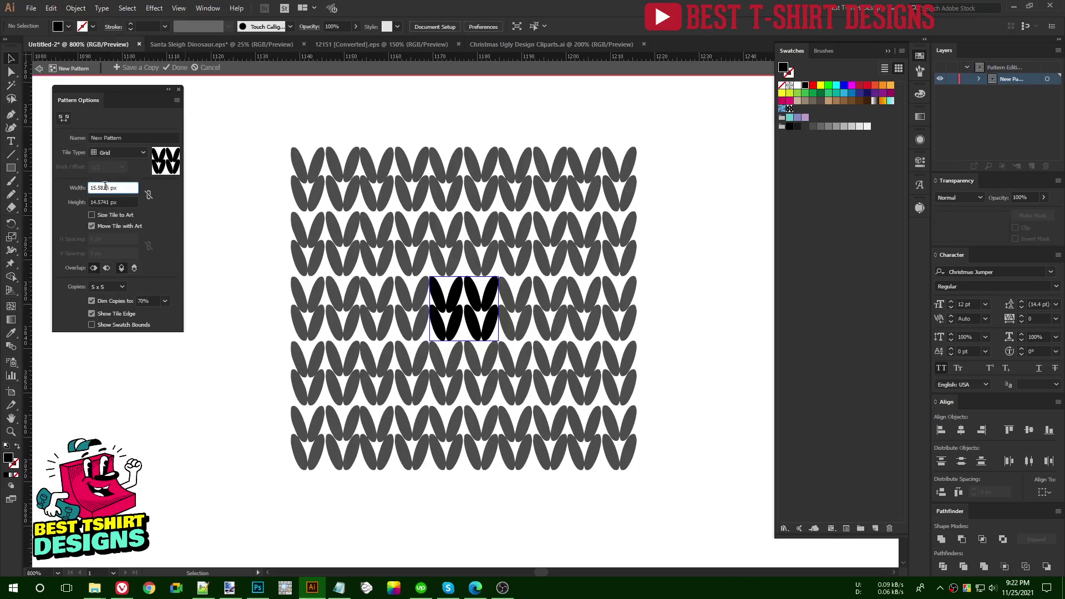
type("16")
key("Return")
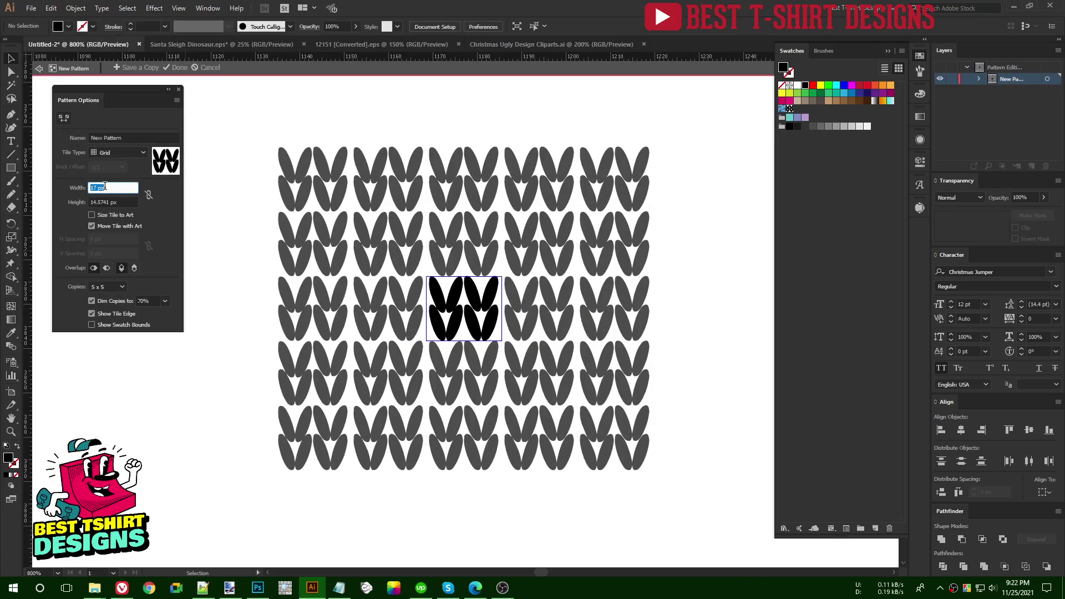
left_click(109, 202)
type("15")
key("Return")
key("Down")
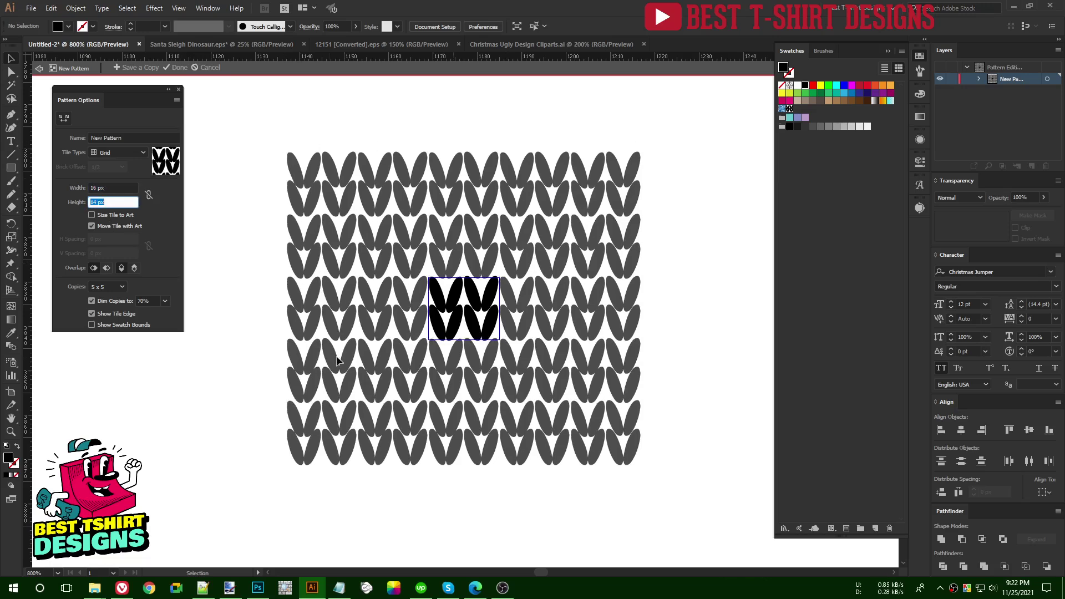
left_click(180, 69)
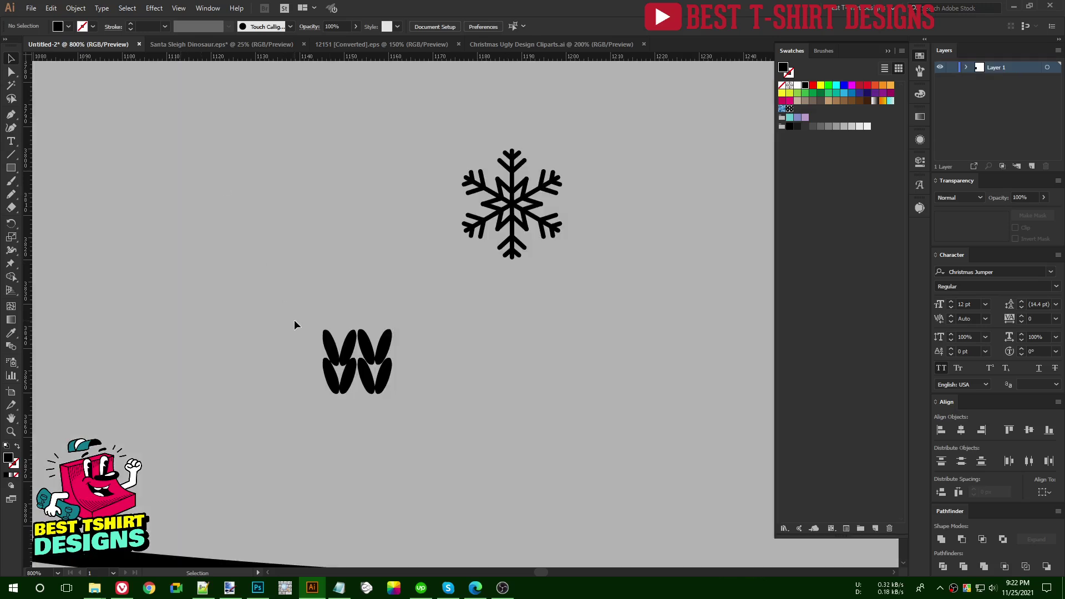
Step: Delete the black stitch sample from below the snowflakes
scroll(294, 320, "down", 6)
left_click_drag(311, 340, 310, 337)
key("Delete")
scroll(402, 338, "down", 1)
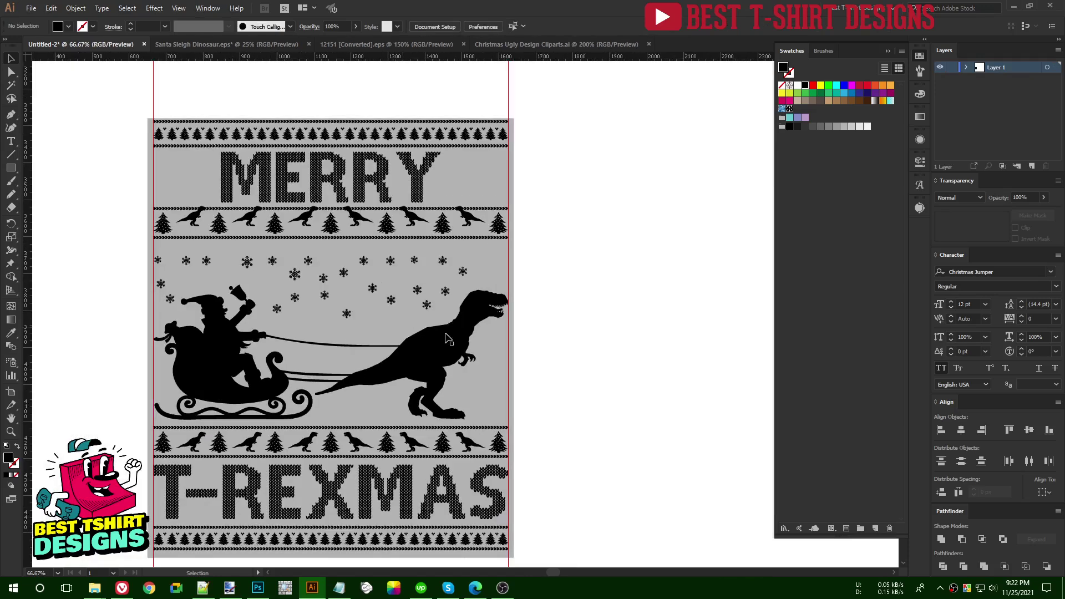
scroll(427, 354, "left", 2)
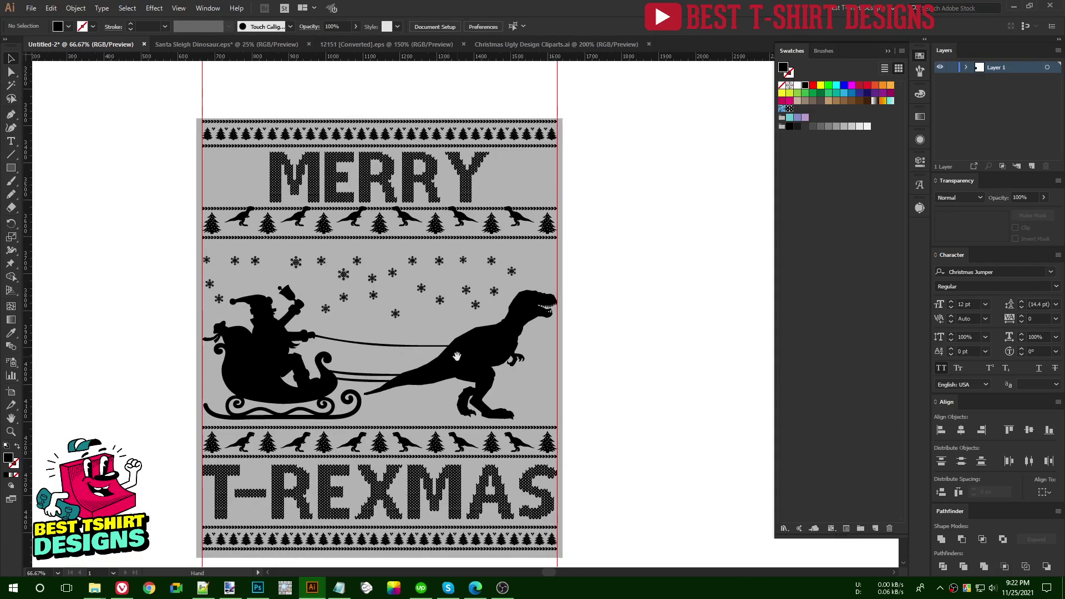
scroll(385, 328, "up", 2)
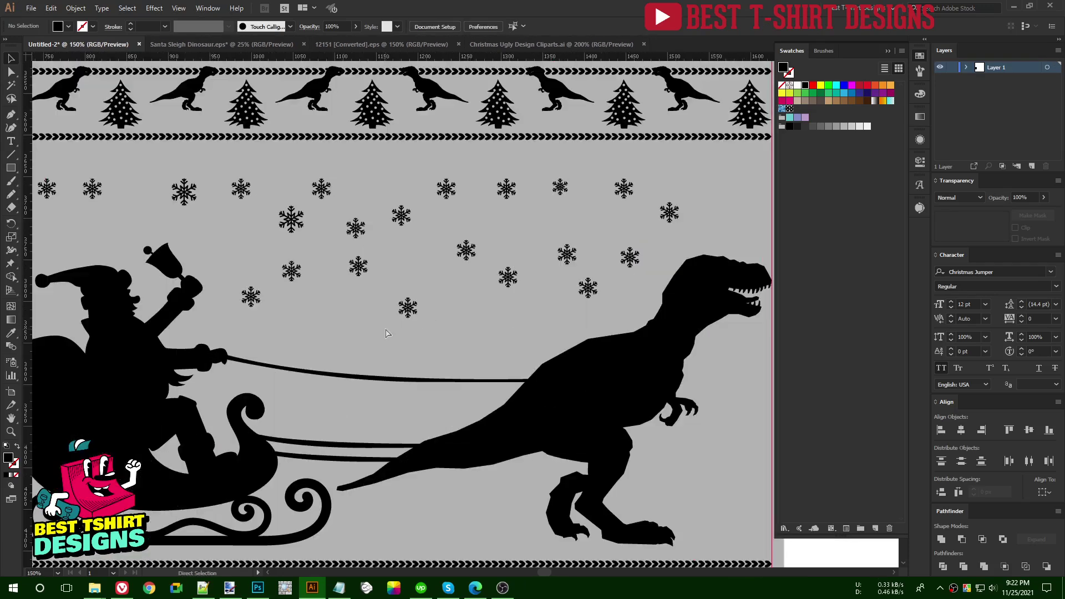
Step: Paste the stitch sample back below the snowflakes and fill it with dark red
key("ctrl+v")
scroll(382, 351, "up", 5)
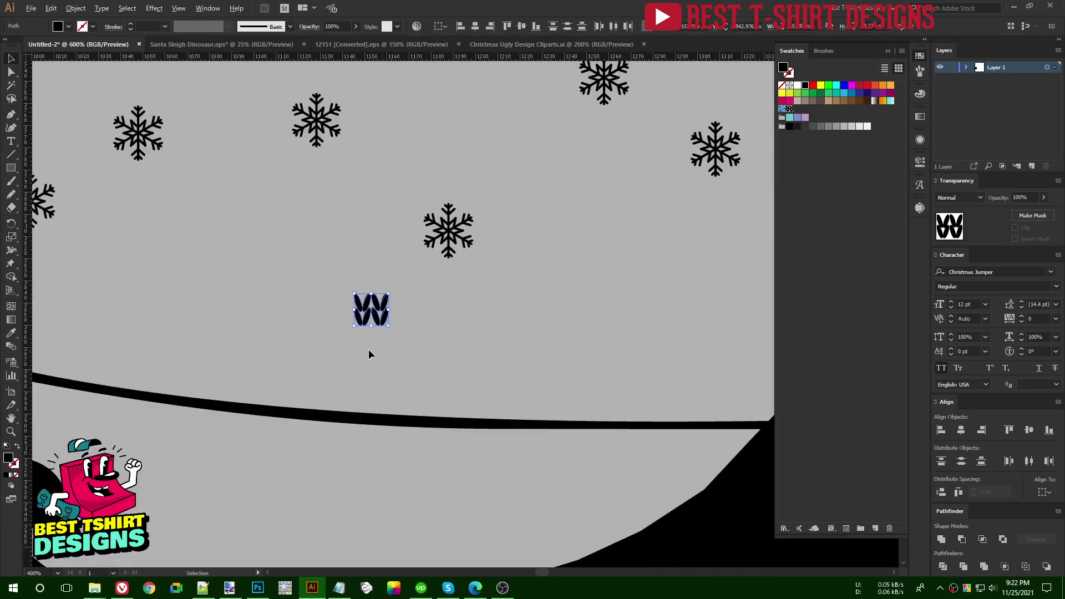
left_click(859, 85)
Step: Make a grid pattern swatch from the red stitches with a tile width of 16 px
left_click(76, 8)
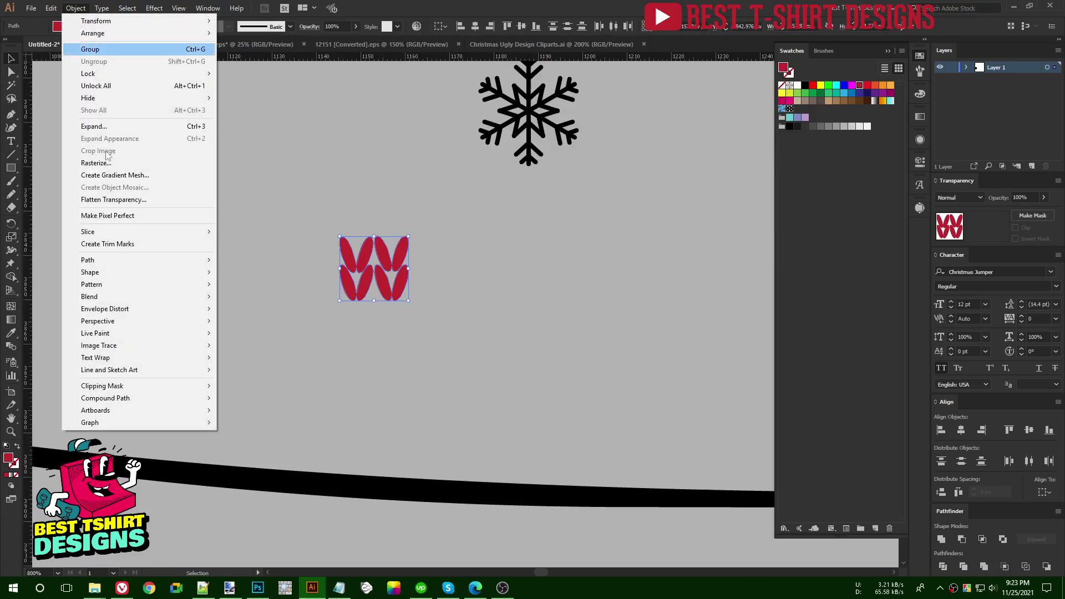
left_click(260, 284)
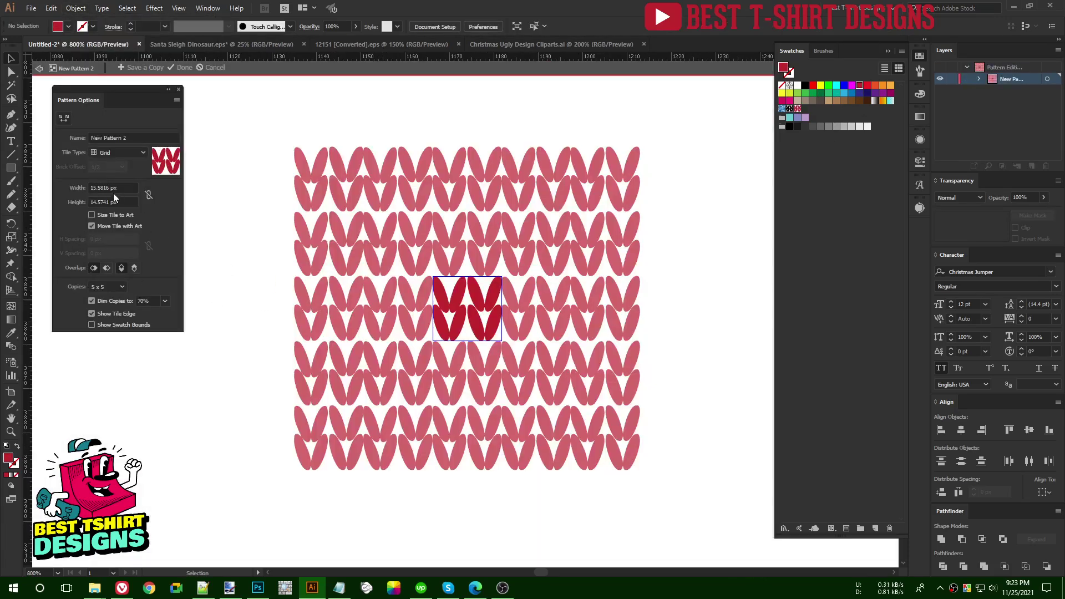
left_click(111, 188)
type("16")
key("Return")
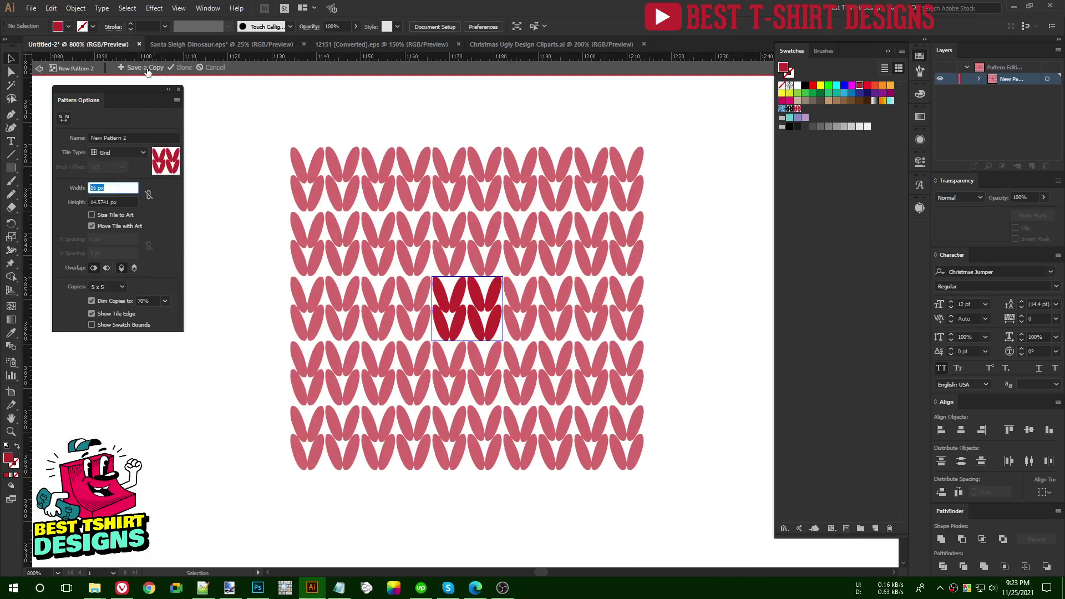
left_click(183, 68)
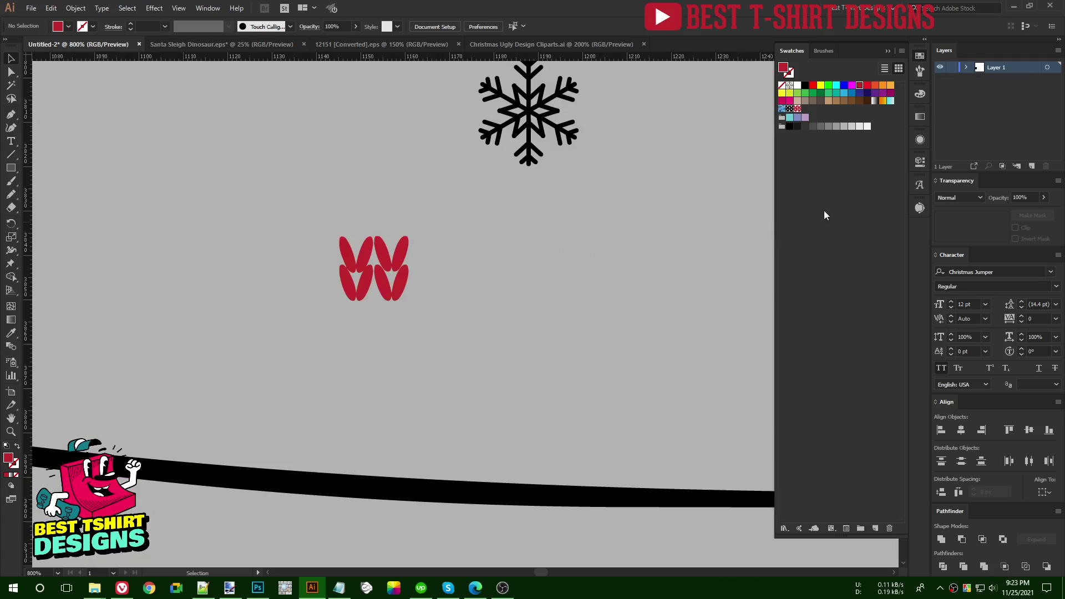
left_click_drag(358, 265, 506, 339)
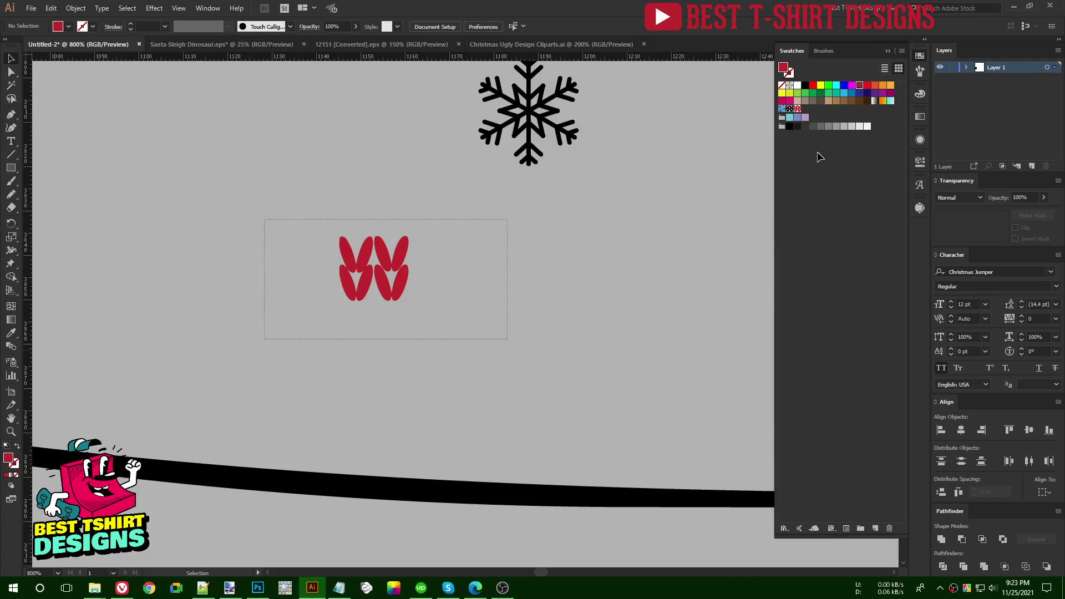
left_click(798, 84)
left_click(75, 8)
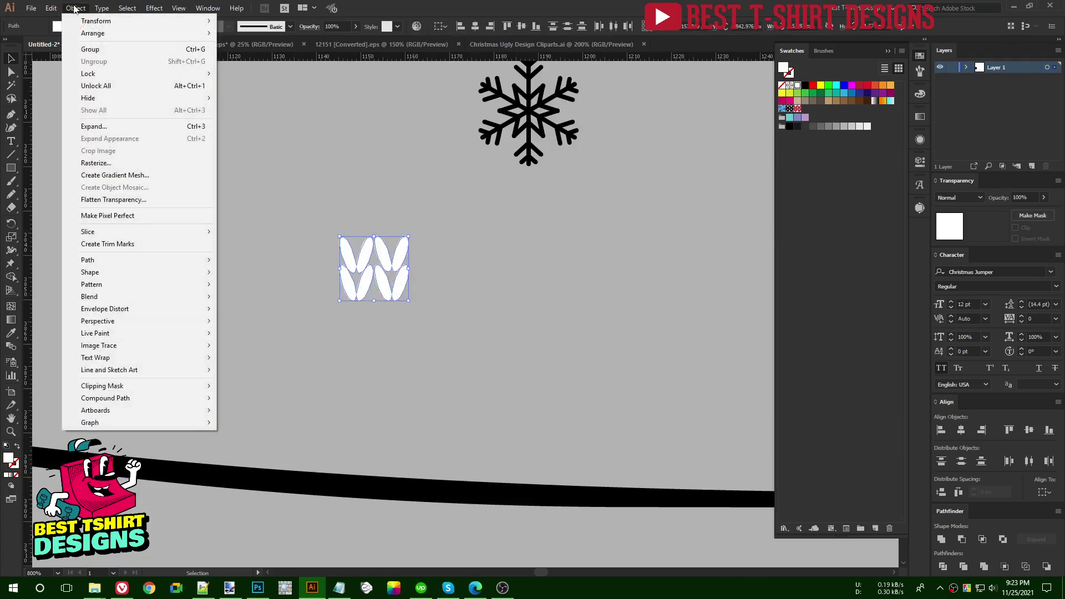
mouse_move(105, 284)
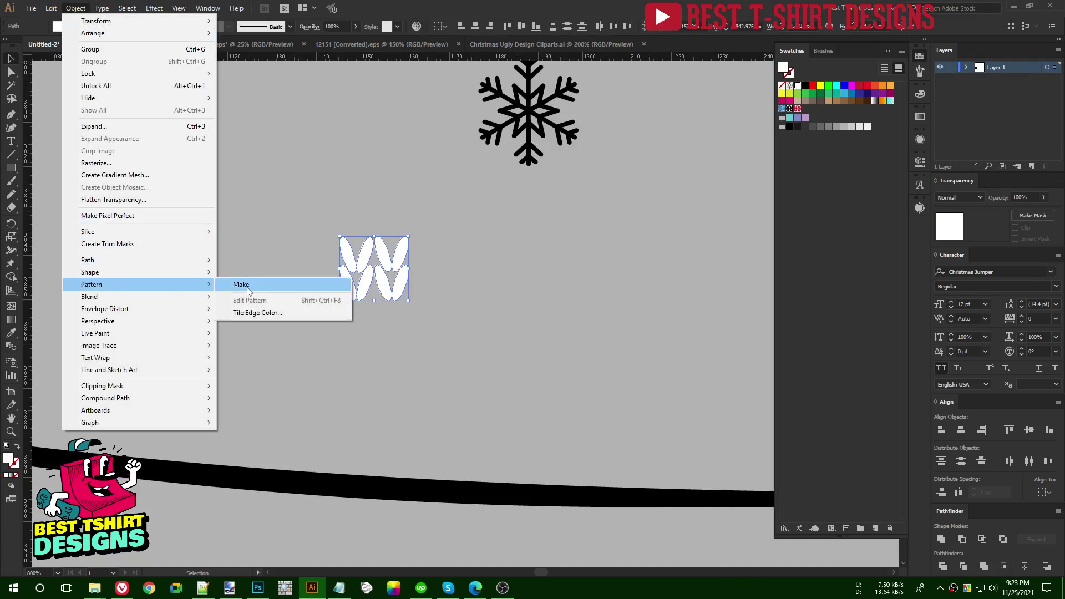
left_click(244, 284)
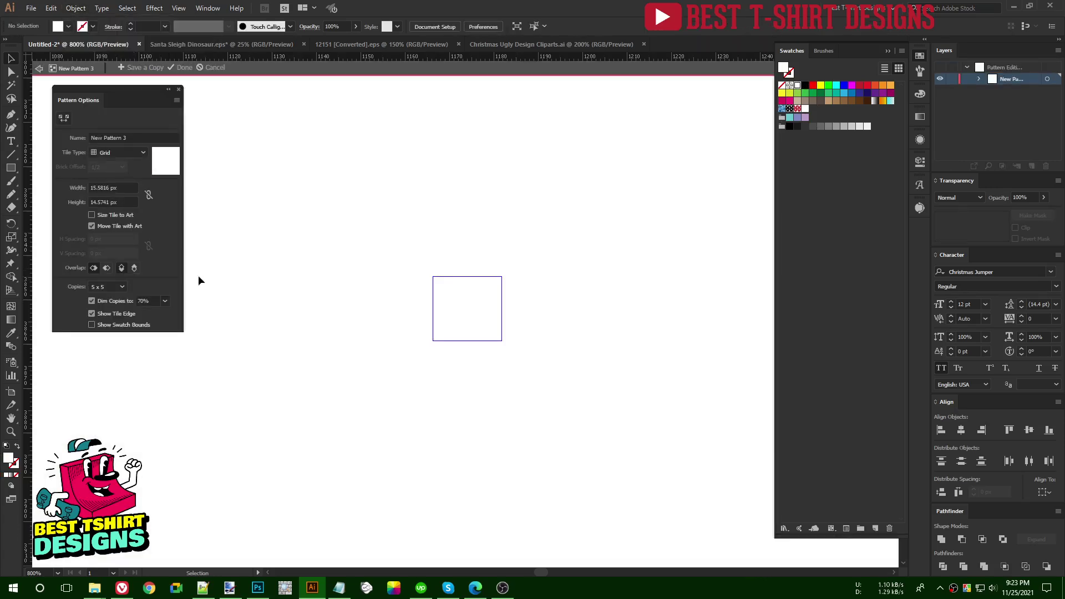
left_click(113, 187)
type("15")
key("Return")
left_click(179, 89)
left_click_drag(401, 249, 562, 390)
left_click(821, 92)
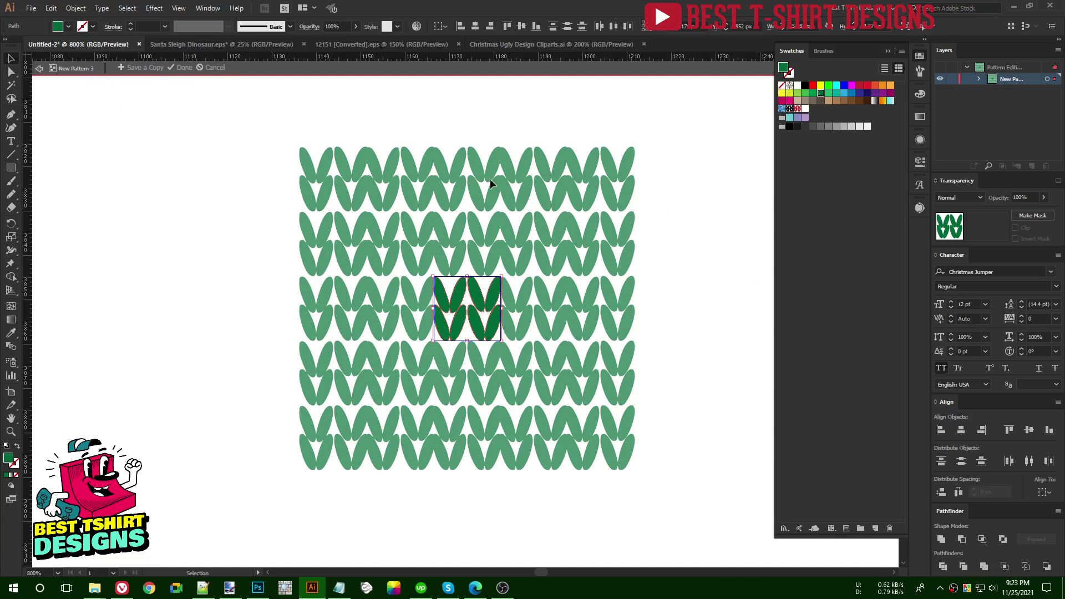
left_click(214, 68)
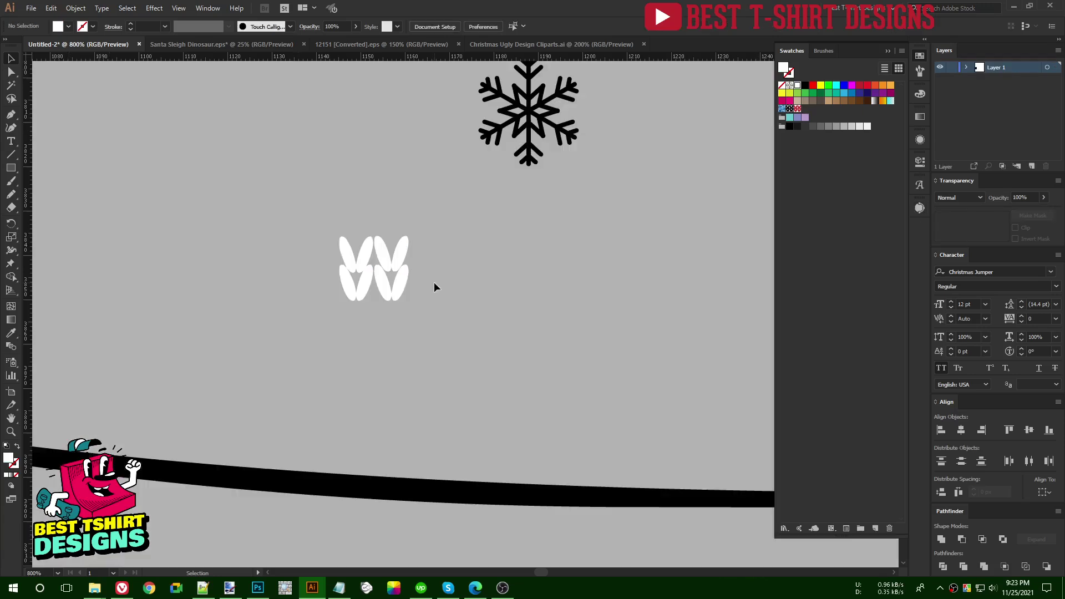
Step: Fill the stitch sample with green and make a grid pattern swatch from it with a tile width of 16 px
left_click_drag(295, 211, 498, 365)
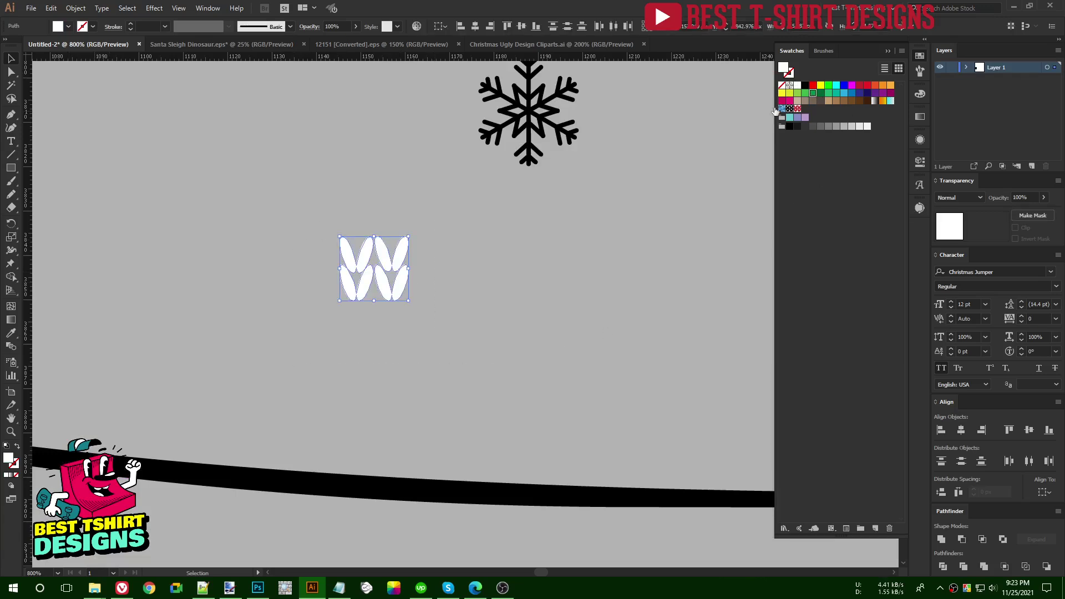
left_click(813, 92)
left_click(76, 8)
mouse_move(133, 284)
left_click(252, 287)
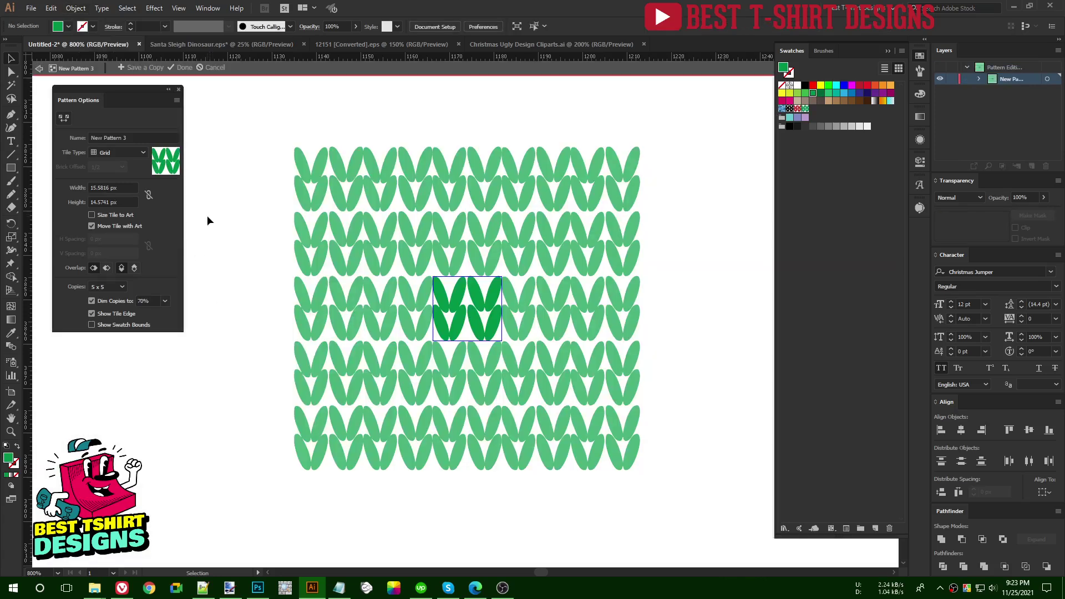
triple_click(109, 188)
type("16")
key("Return")
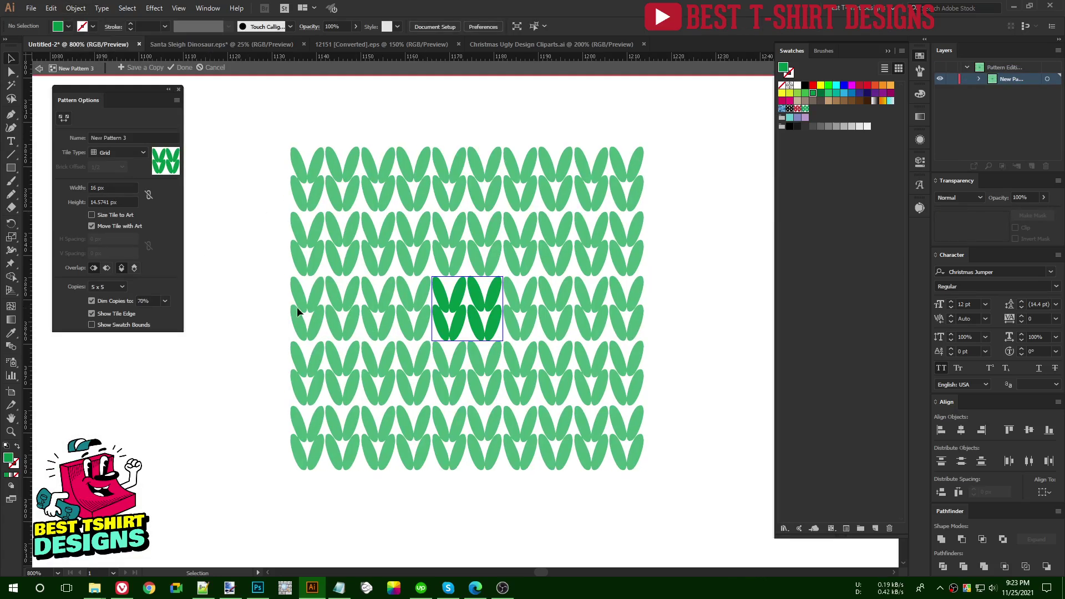
left_click(182, 68)
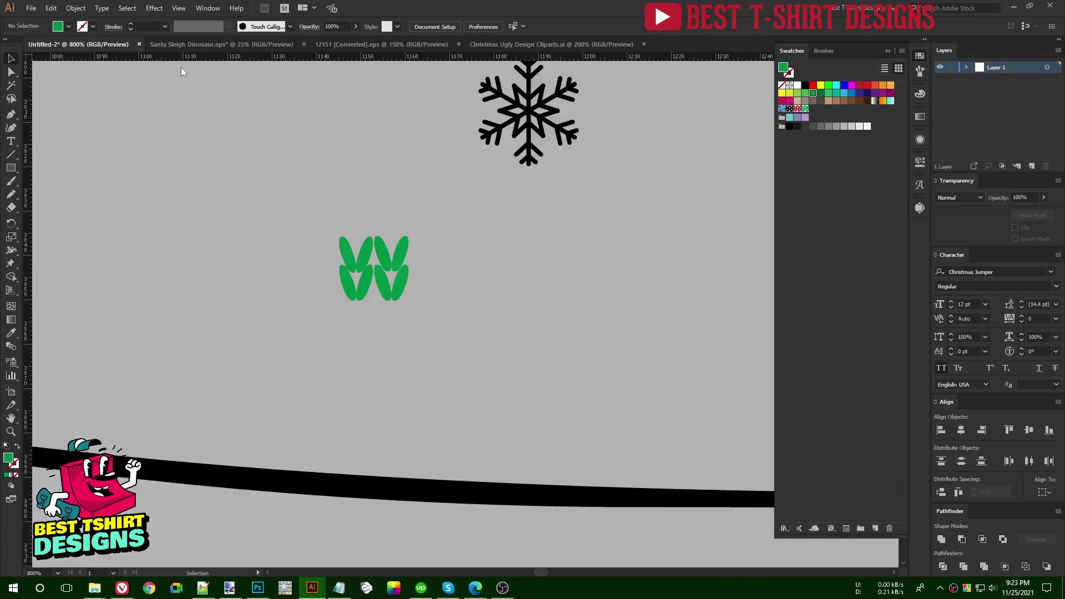
Step: Delete the green stitch sample from below the snowflakes
left_click_drag(279, 216, 521, 372)
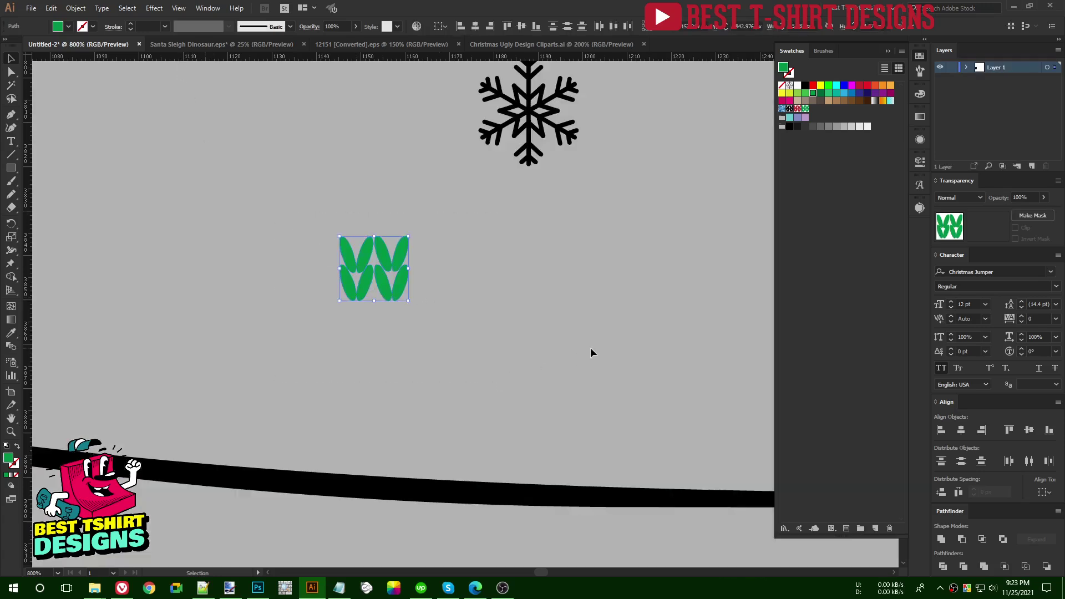
key("Delete")
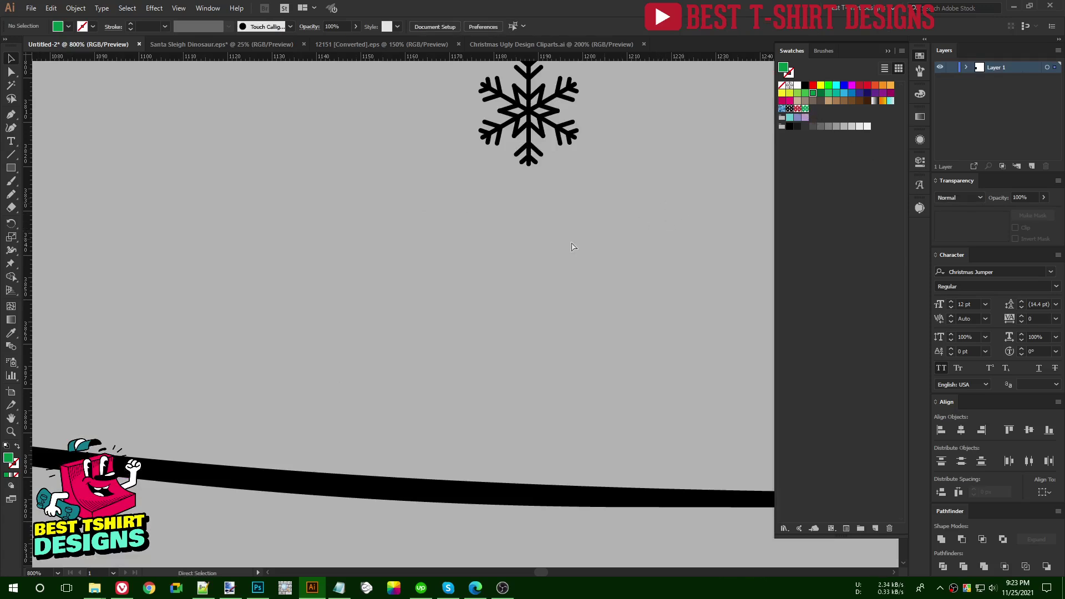
key("ctrl+z")
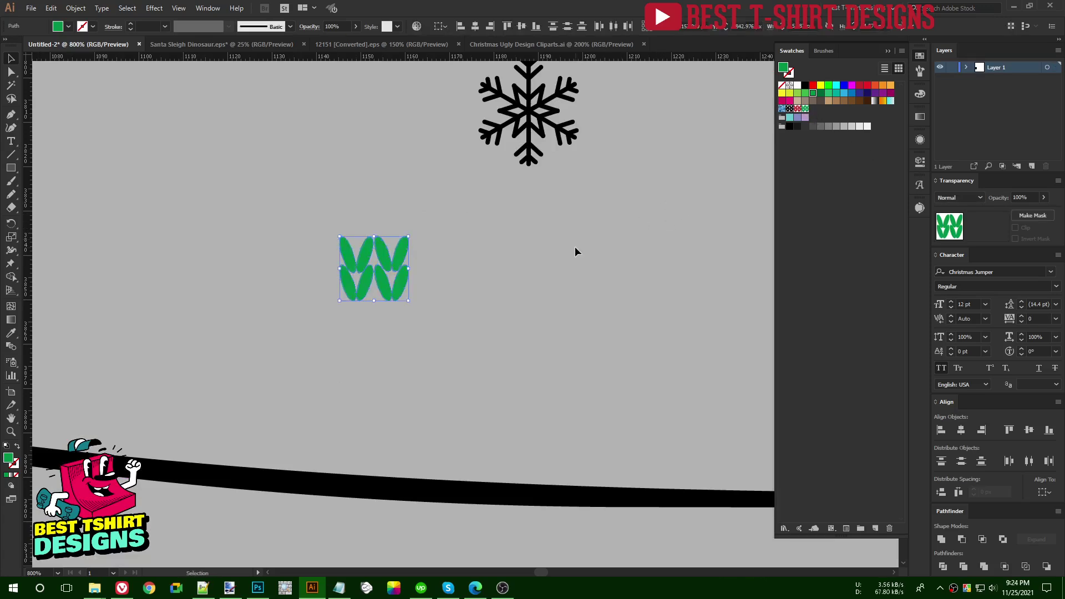
key("Delete")
Step: Edit the black knit pattern swatch, recolour its stitches white and save the pattern
double_click(793, 109)
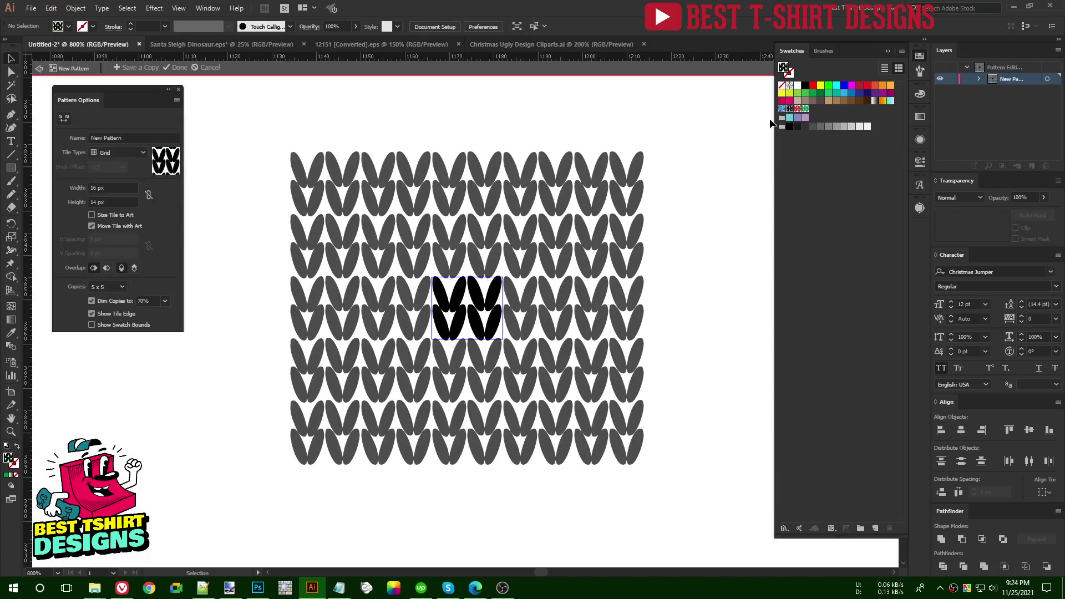
key("ctrl+a")
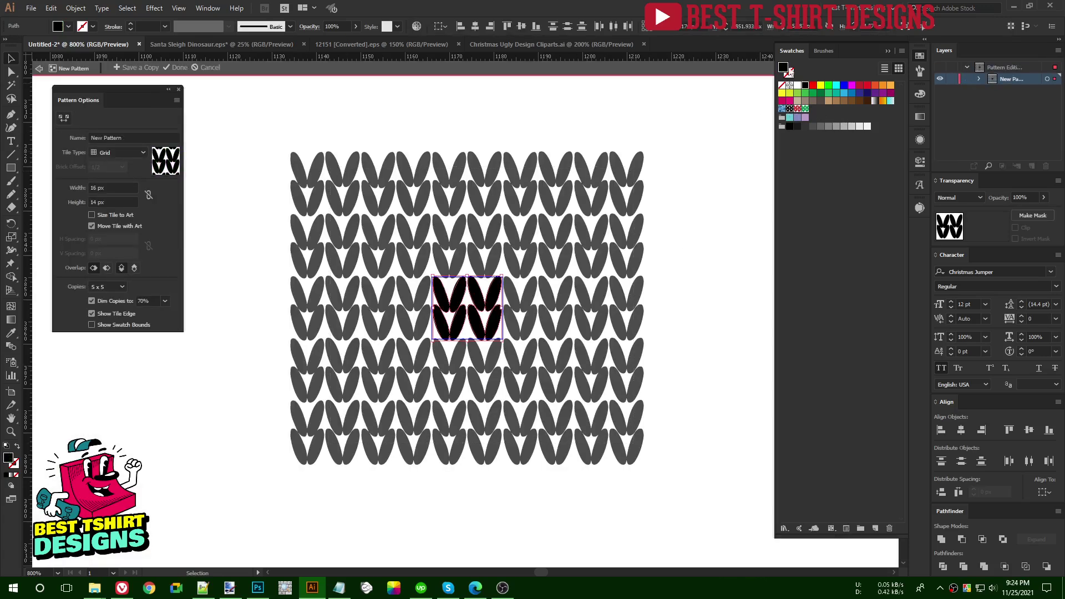
left_click(797, 85)
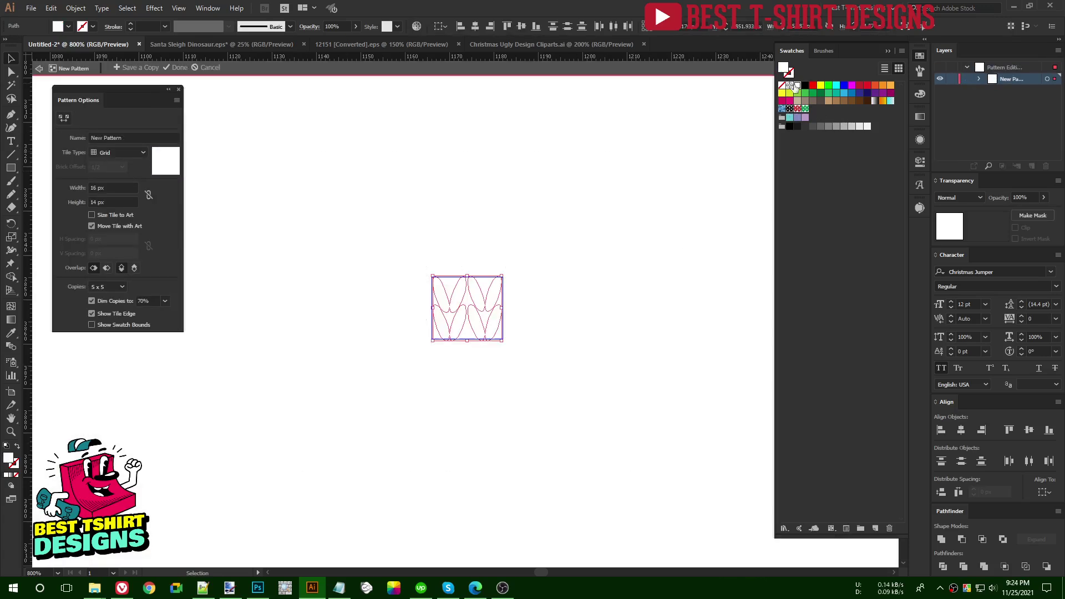
left_click(176, 67)
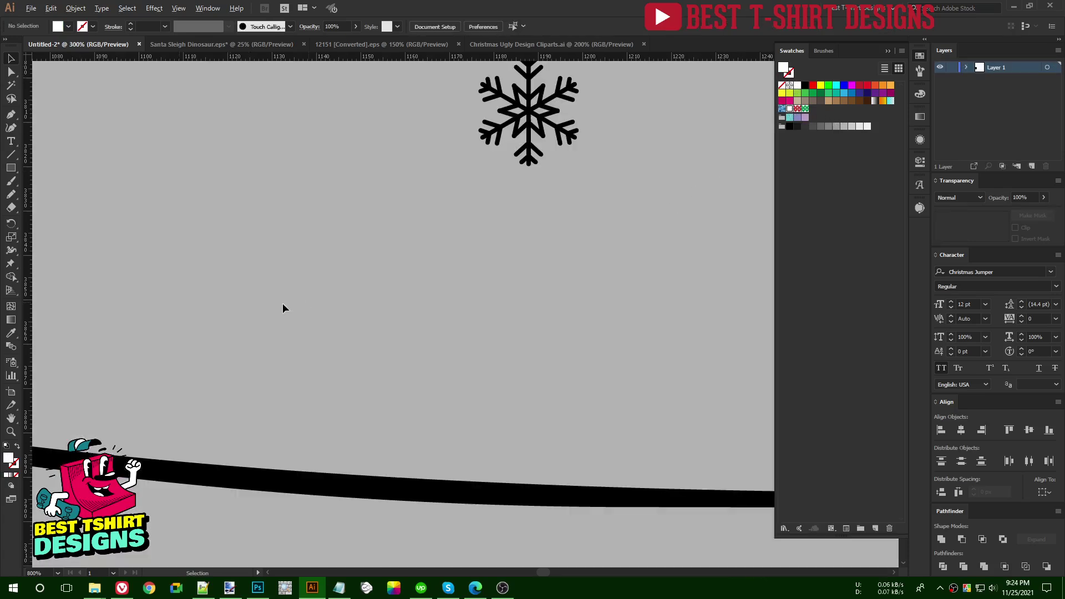
Step: Isolate the Santa sleigh artwork group and select the large T-rex inside it
scroll(281, 302, "down", 7)
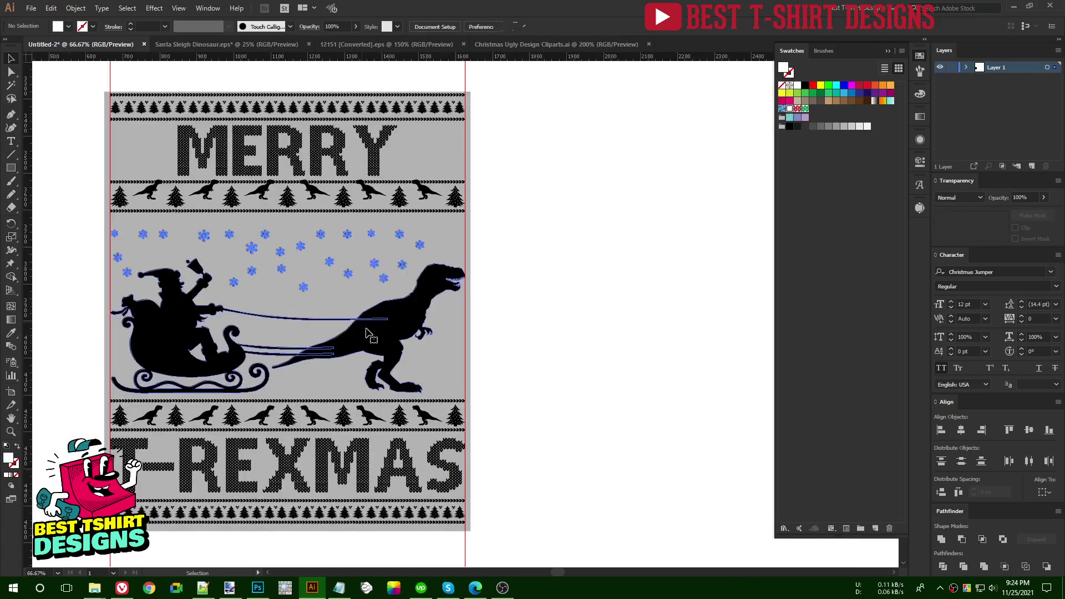
double_click(366, 332)
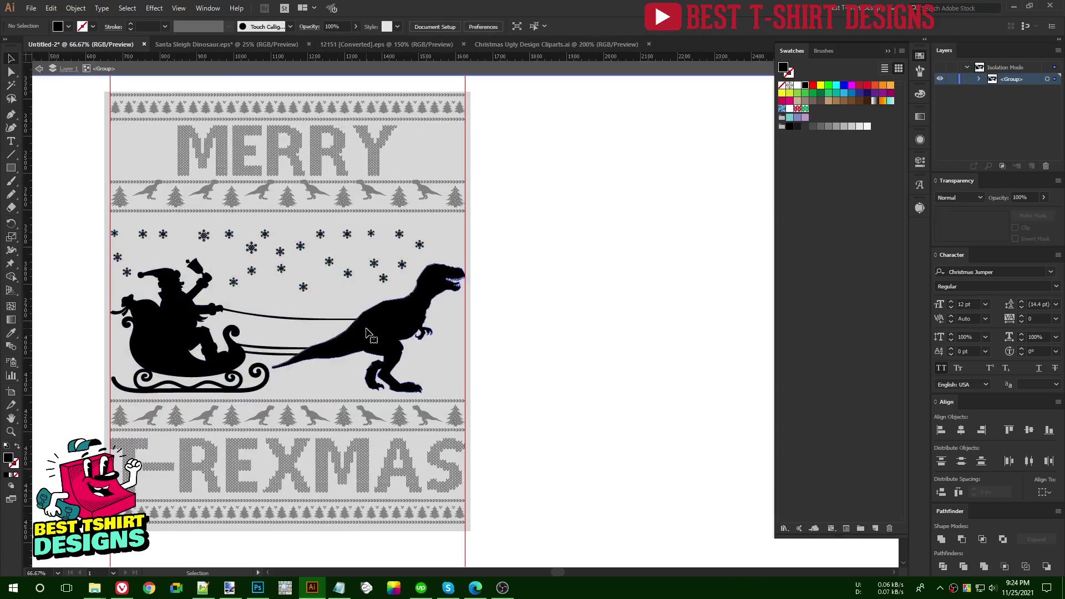
key("a")
left_click(366, 333)
key("Delete")
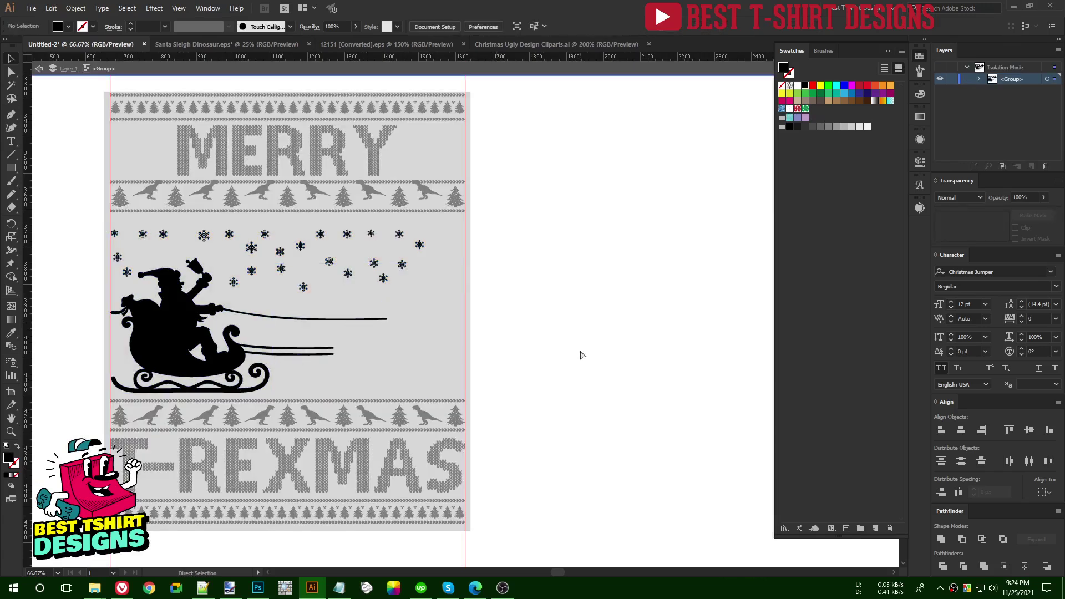
key("ctrl+z")
key("v")
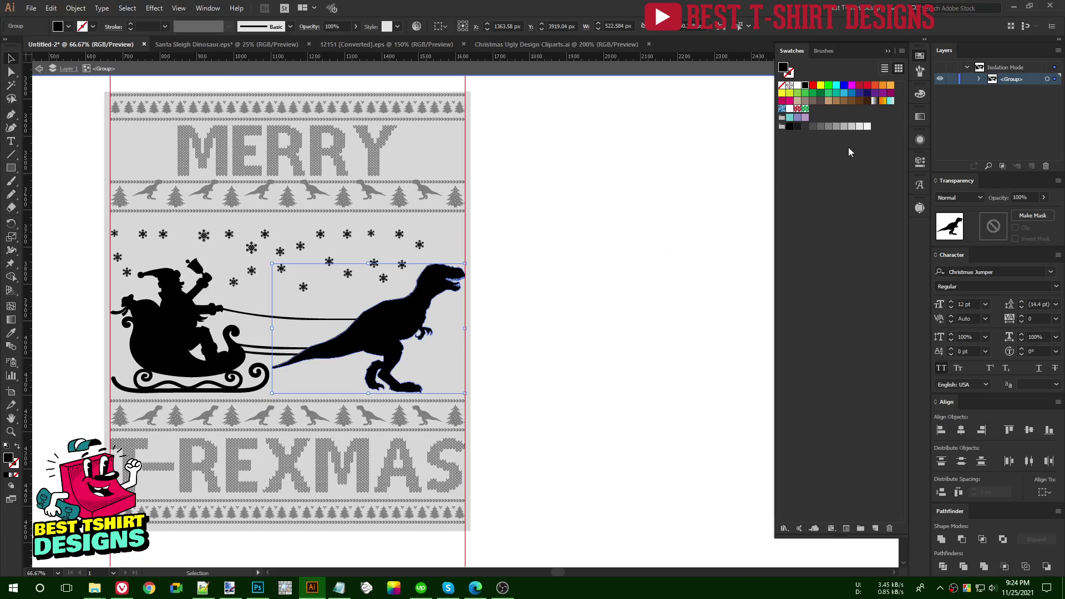
Step: Try filling the large T-rex with the green knit pattern
left_click(804, 109)
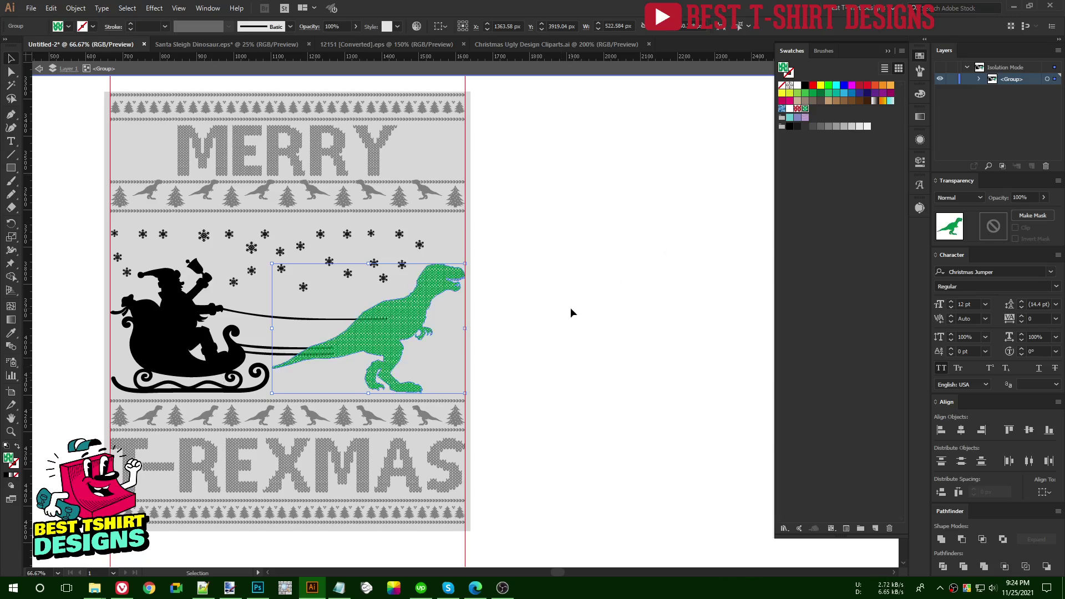
scroll(282, 375, "up", 1)
left_click(448, 351)
left_click(448, 350)
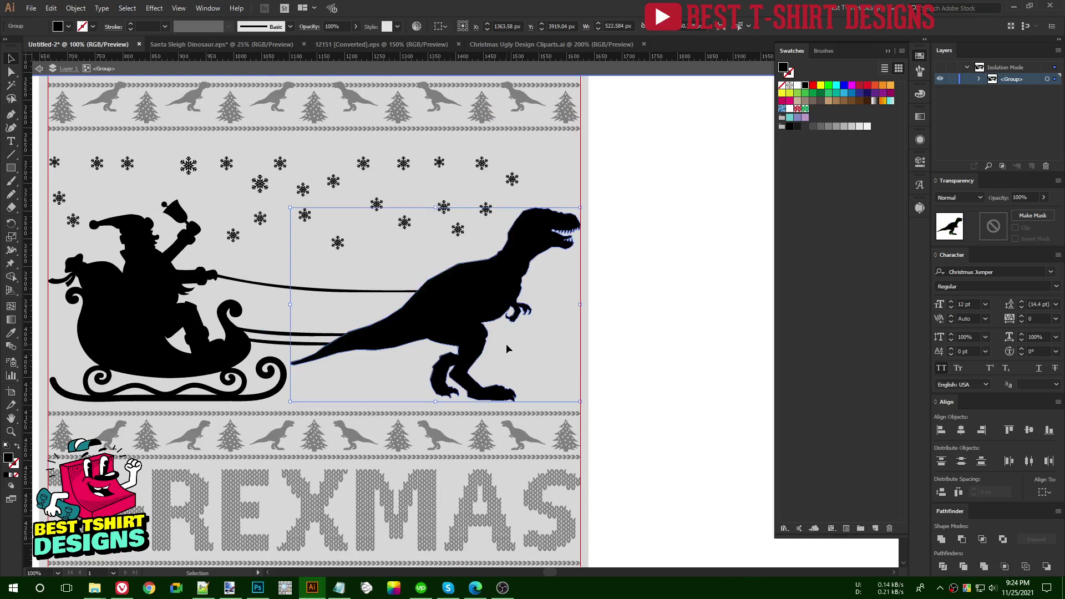
Step: Try to combine the large T-rex and the Santa sleigh with its ropes using the Minus Front shape mode
left_click(353, 289)
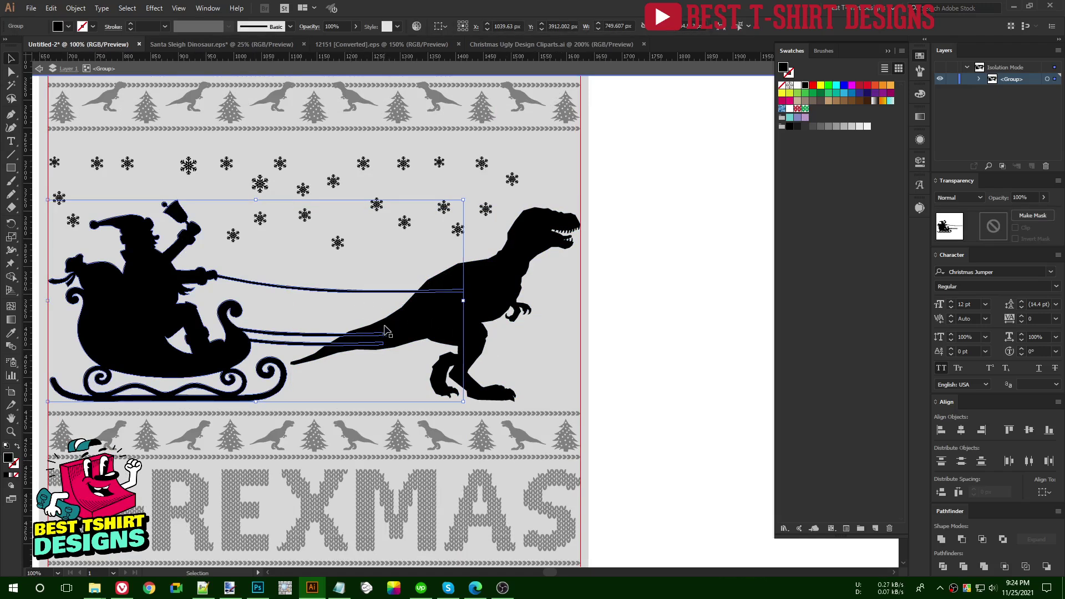
left_click(419, 328)
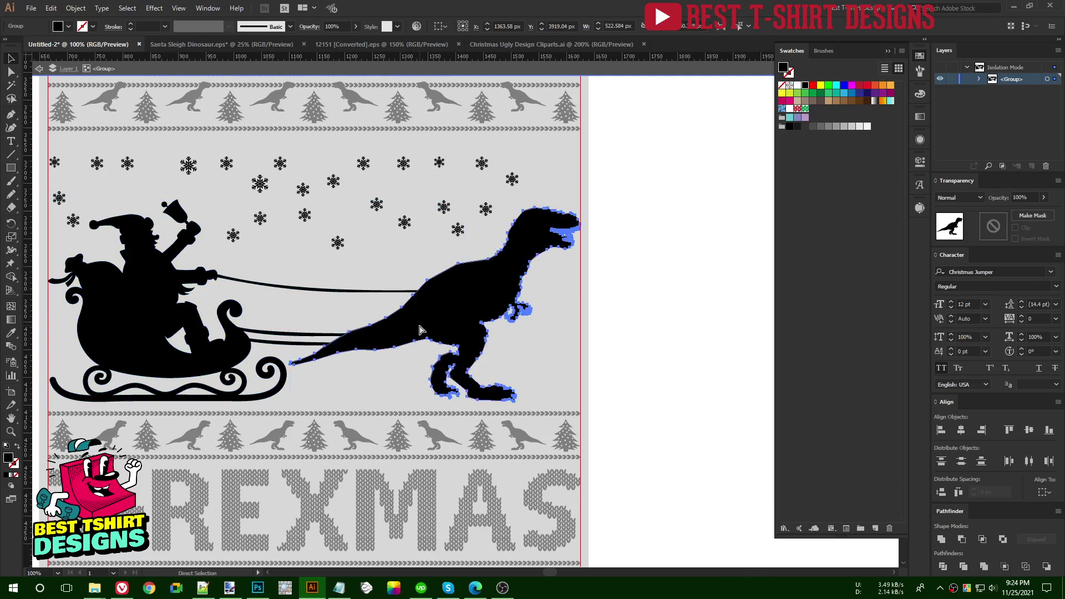
key("v")
left_click(354, 288)
key("a")
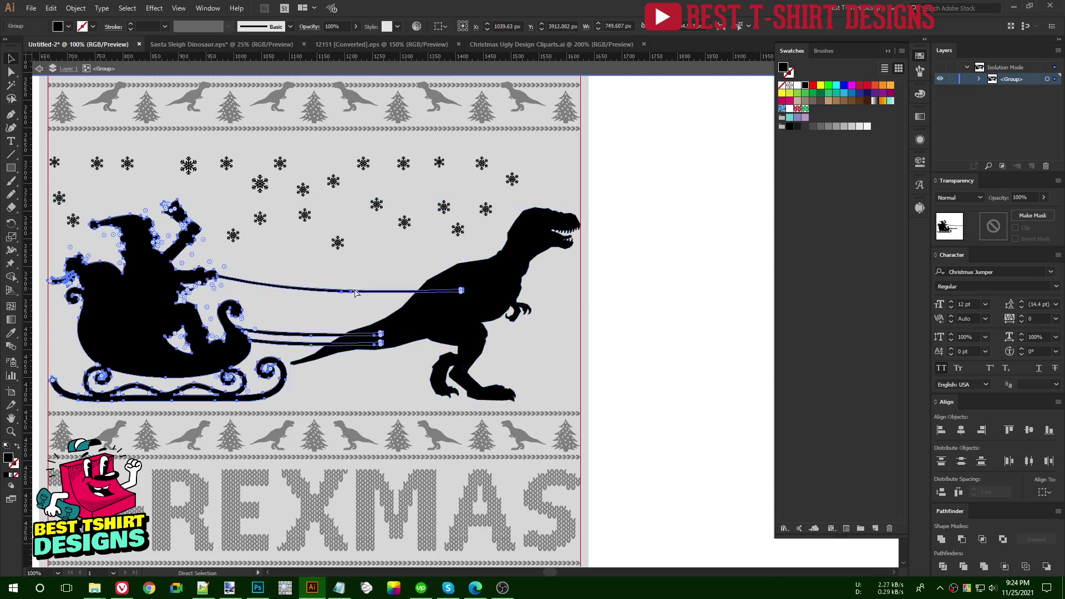
key("v")
left_click(355, 293)
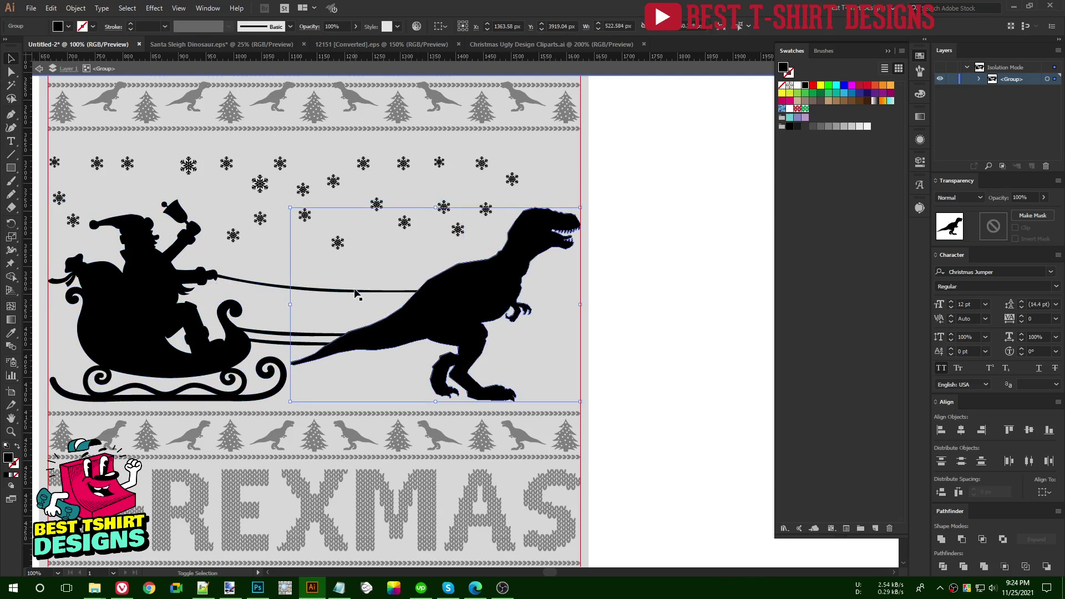
left_click(355, 289, "shift")
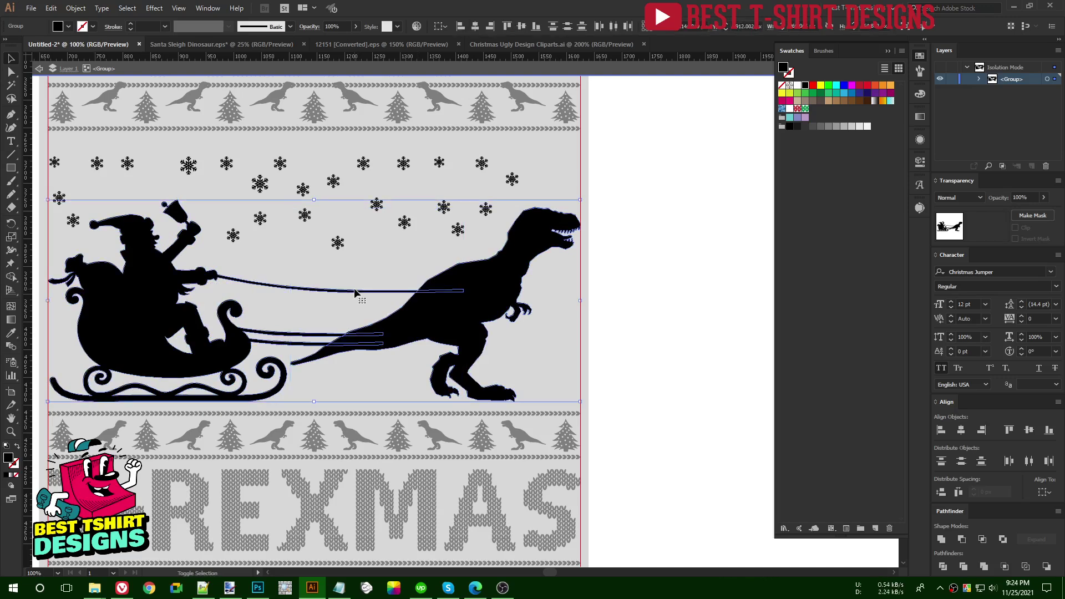
left_click(962, 541)
key("a")
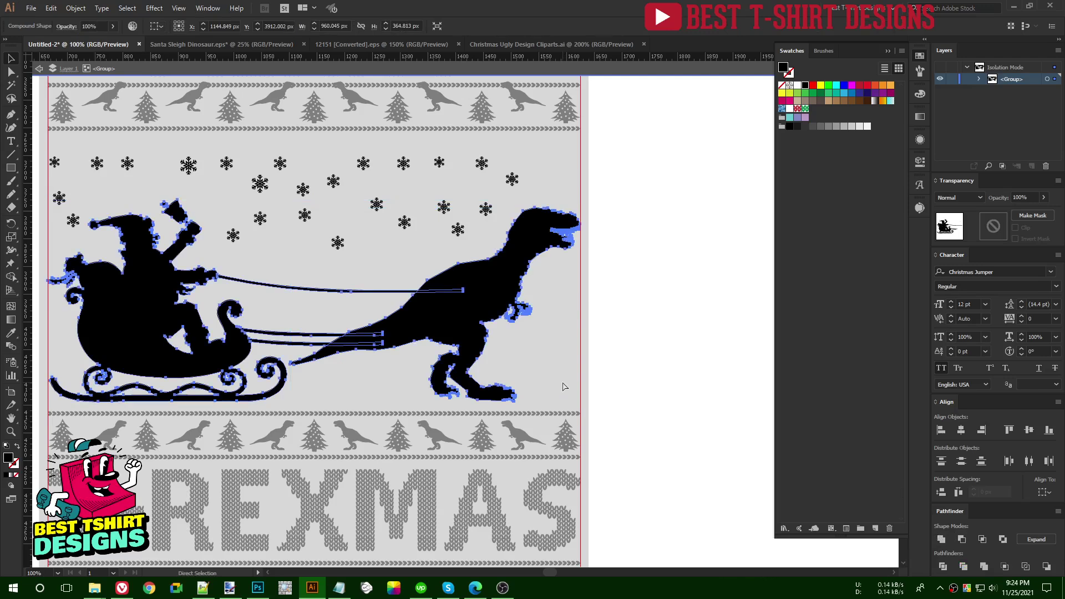
left_click(544, 364)
key("v")
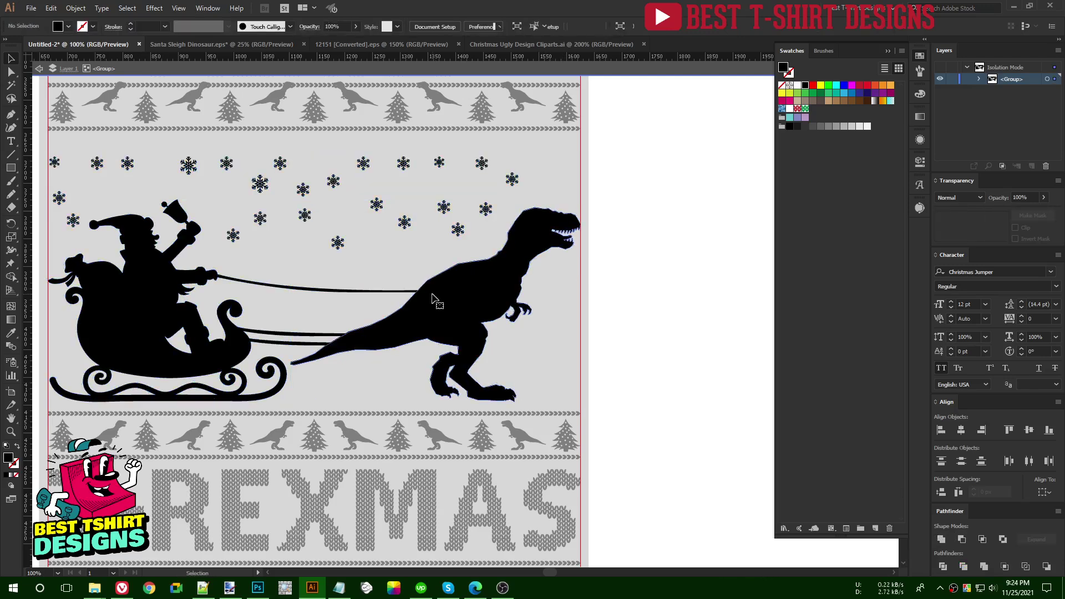
Step: Fill the large T-rex with the green knit pattern and the Santa sleigh with the red knit pattern, leaving group isolation
left_click(410, 322)
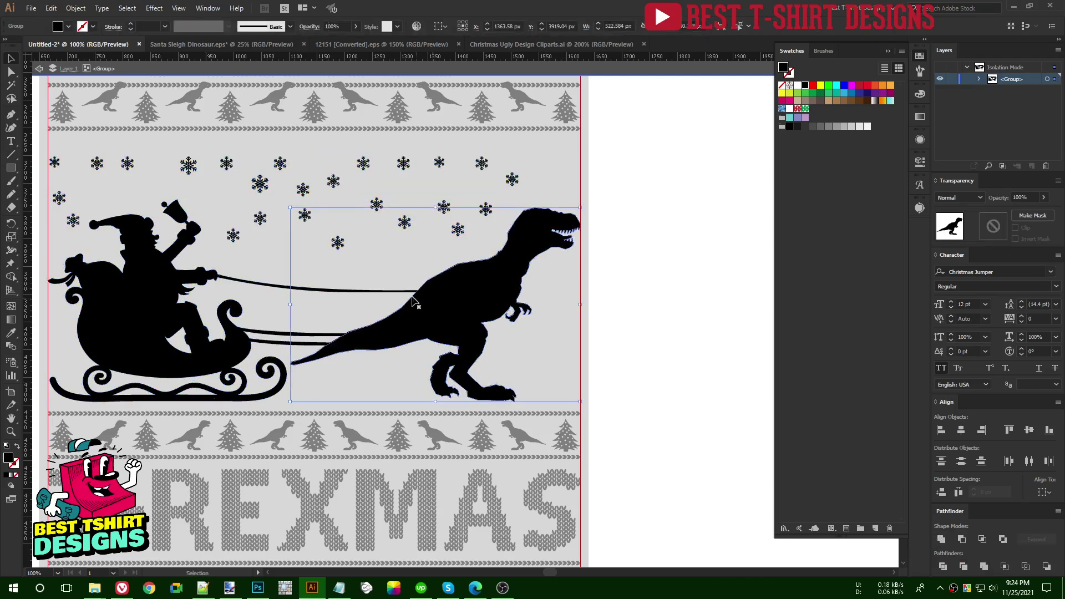
left_click(805, 109)
left_click(428, 372)
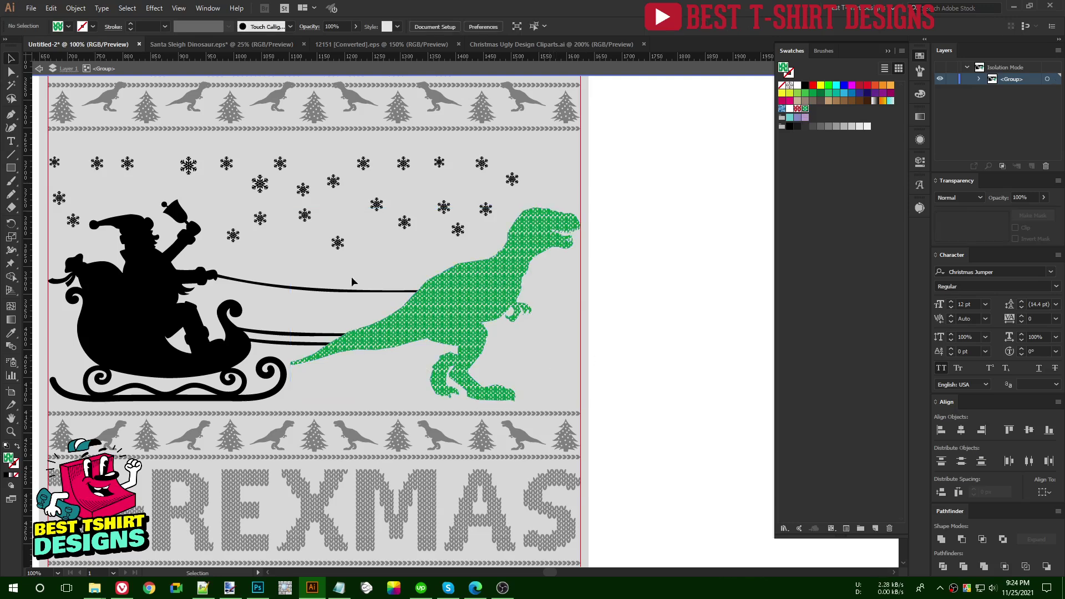
left_click(325, 293)
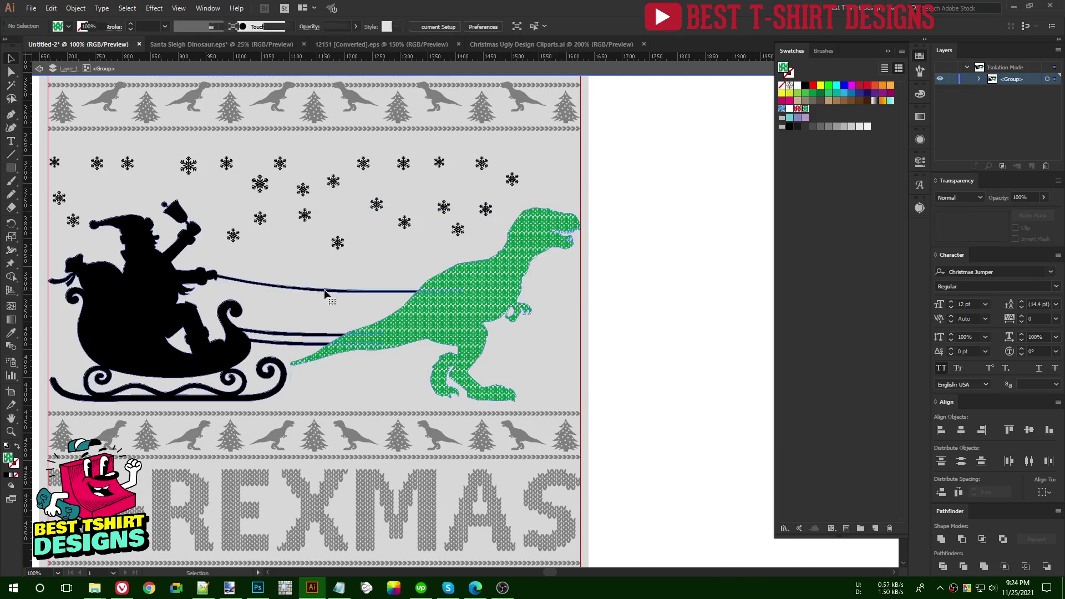
left_click(797, 109)
left_click(570, 320)
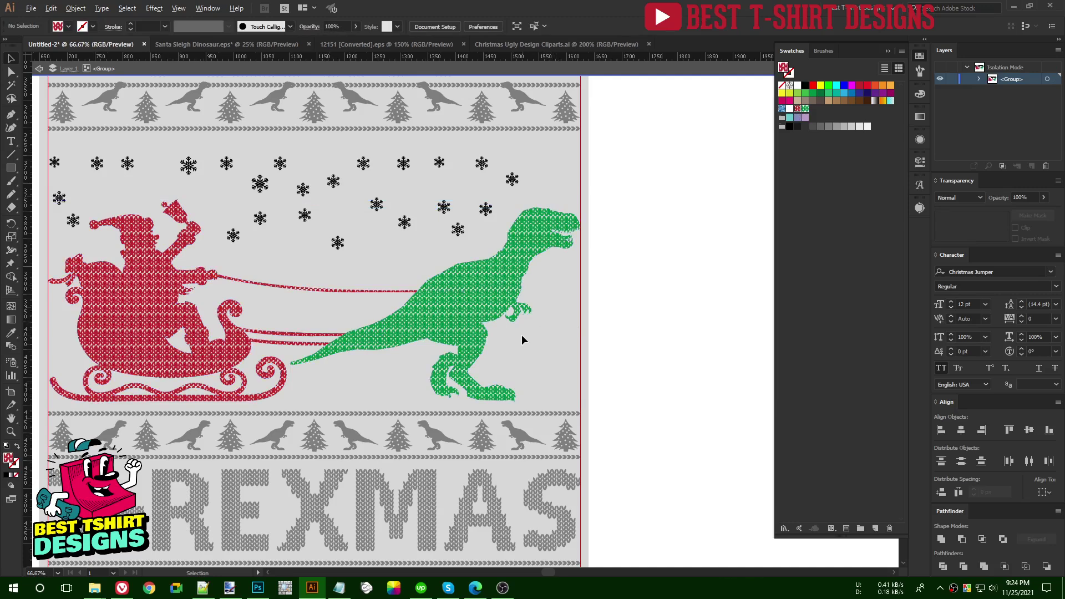
double_click(641, 351)
key("ctrl+minus")
scroll(641, 350, "up", 1)
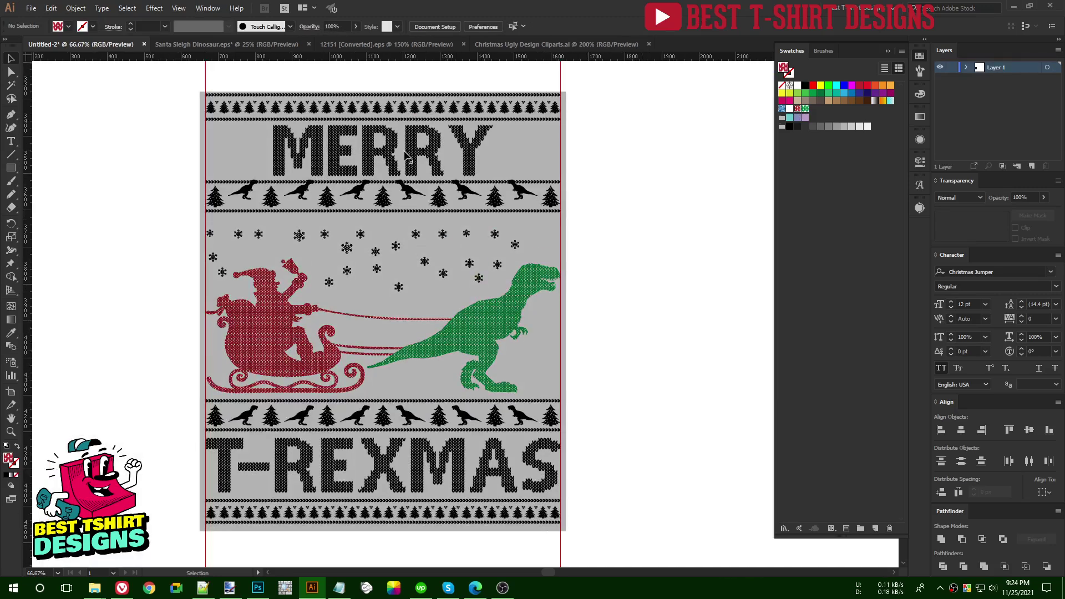
left_click(393, 148)
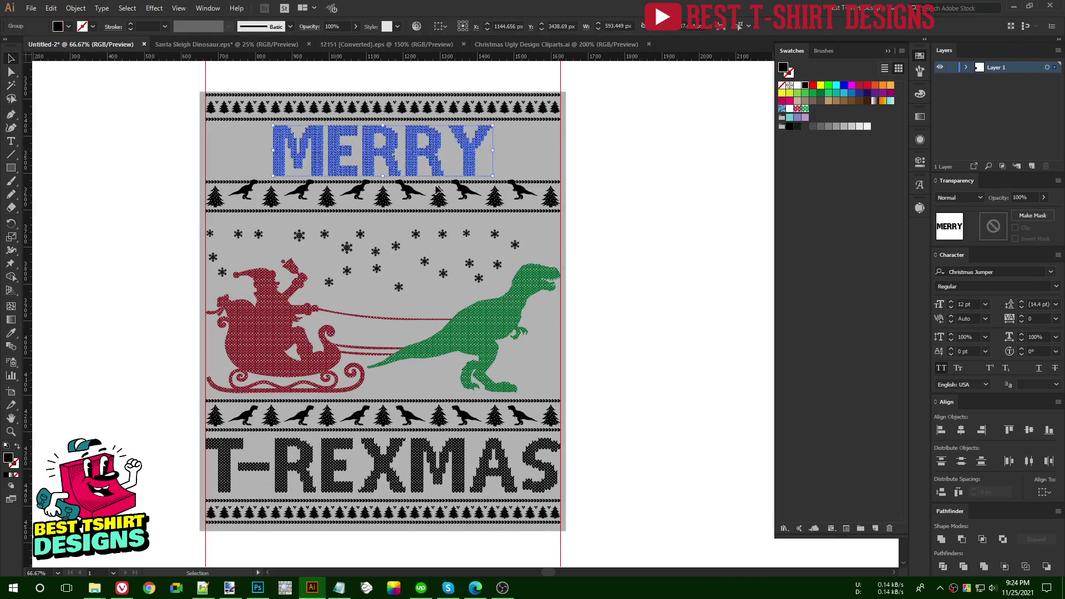
left_click(458, 453, "shift")
left_click(621, 331)
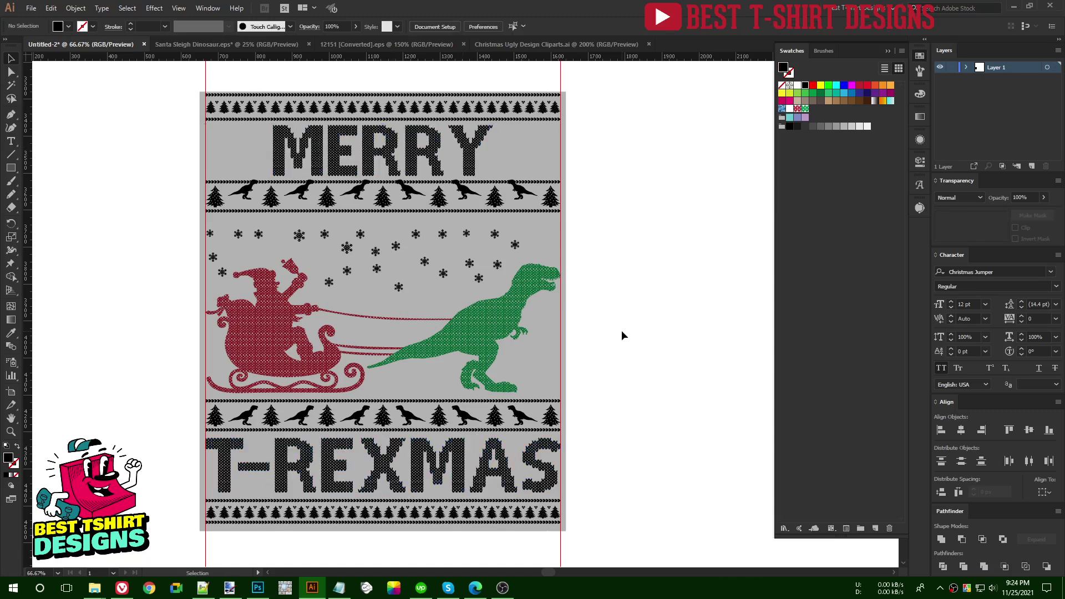
Step: Place a copy of the green T-rex about 180 px wide after the word MERRY and reflect it across the vertical axis
left_click(497, 315)
double_click(497, 315)
left_click_drag(496, 315, 639, 315)
left_click_drag(699, 328, 530, 145)
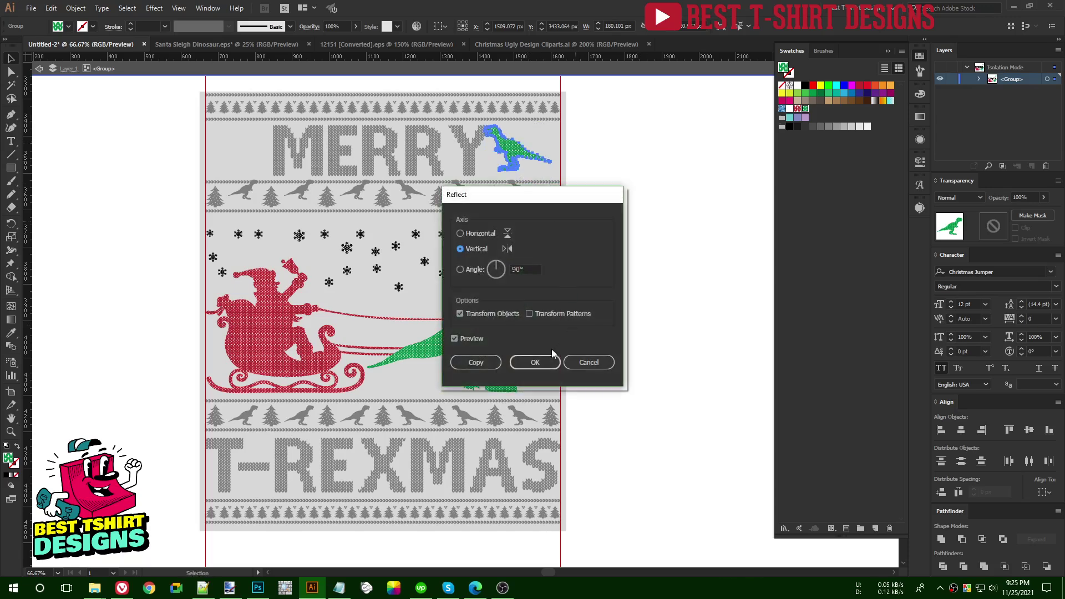
left_click(538, 361)
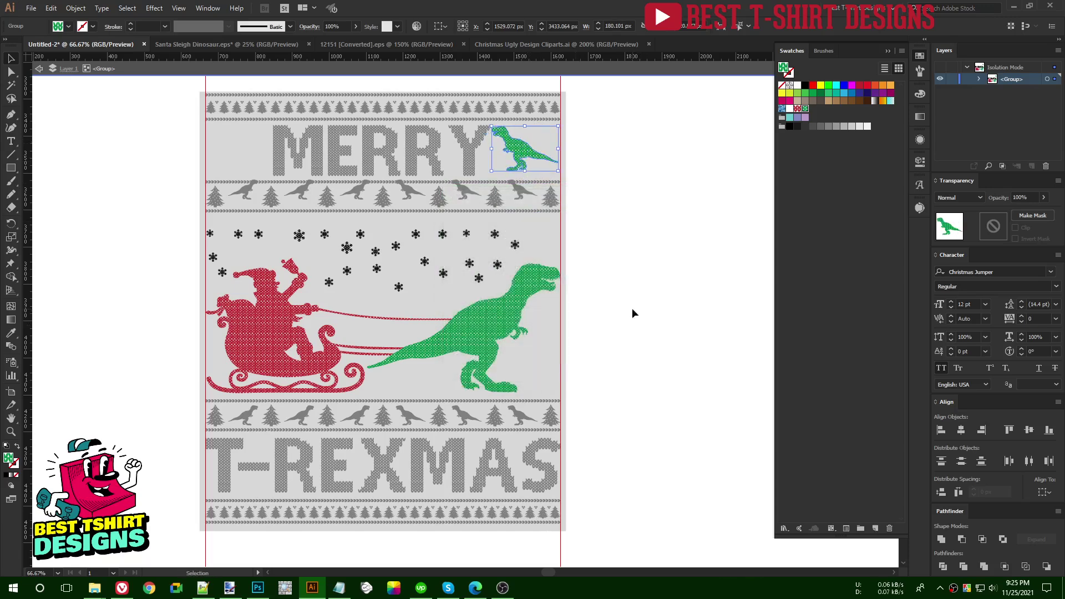
Step: Nudge the small T-rex after MERRY vertically to centre it beside the lettering
scroll(503, 111, "up", 2)
key("Down")
key("Down")
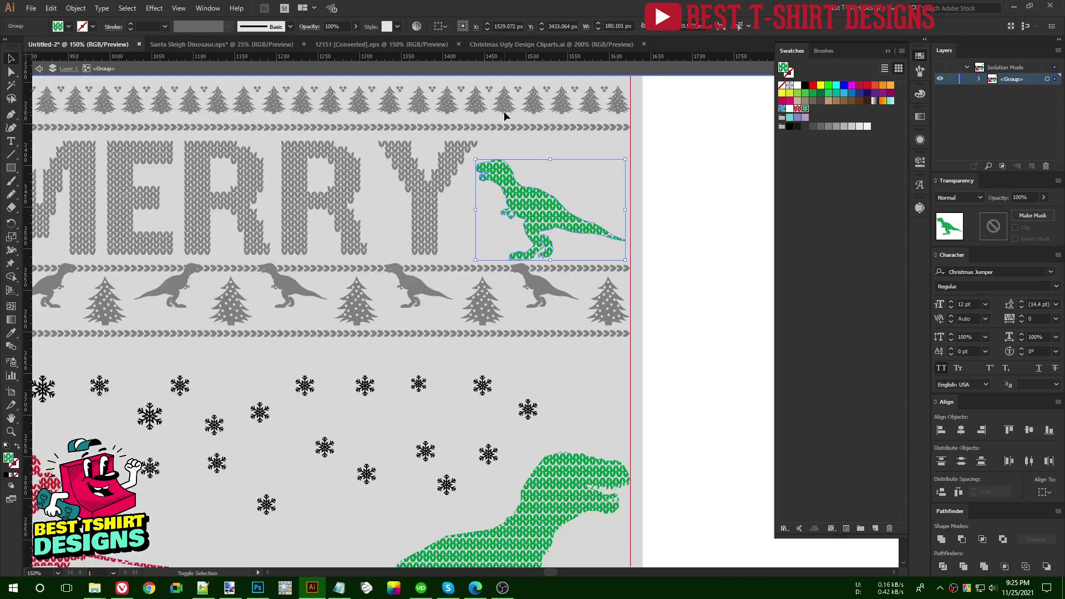
key("Up")
key("Up")
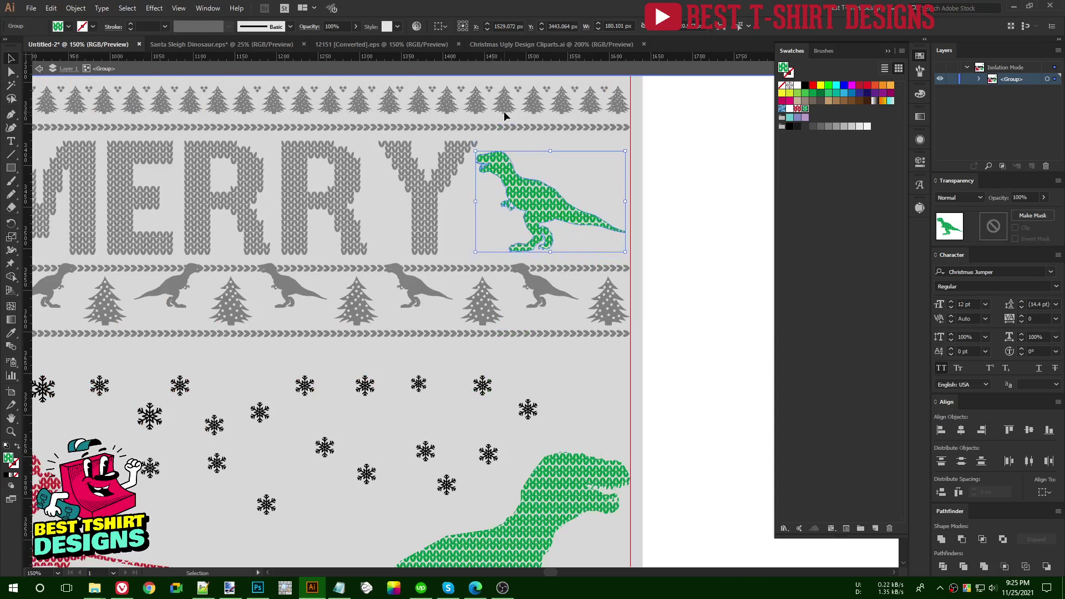
scroll(510, 144, "down", 1)
scroll(562, 211, "down", 2)
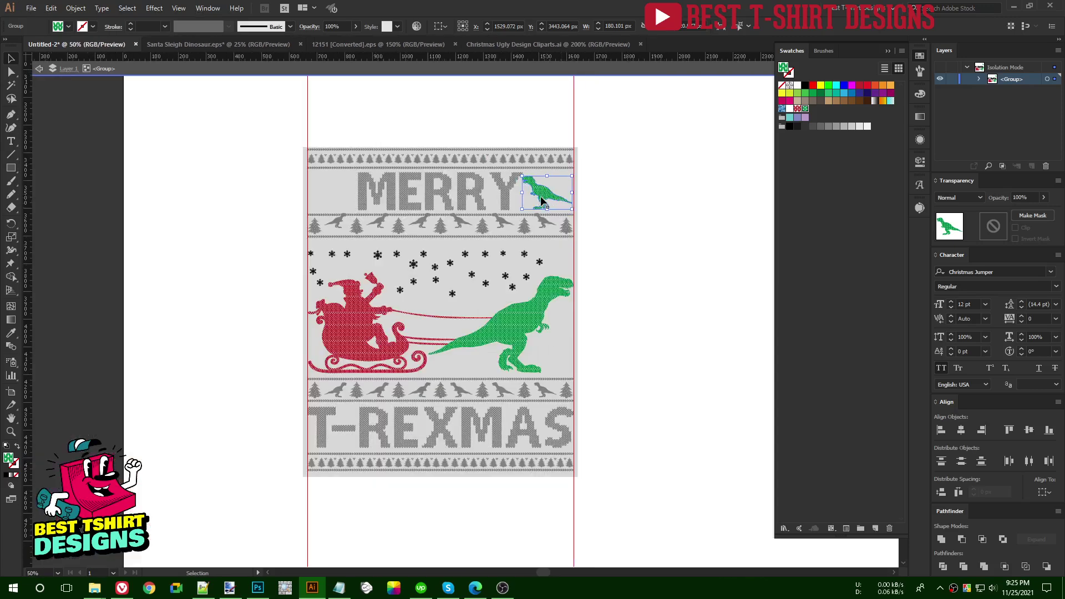
Step: Copy the small T-rex to the space before MERRY and reflect the copy across the vertical axis
scroll(384, 168, "up", 2)
left_click_drag(725, 228, 301, 223)
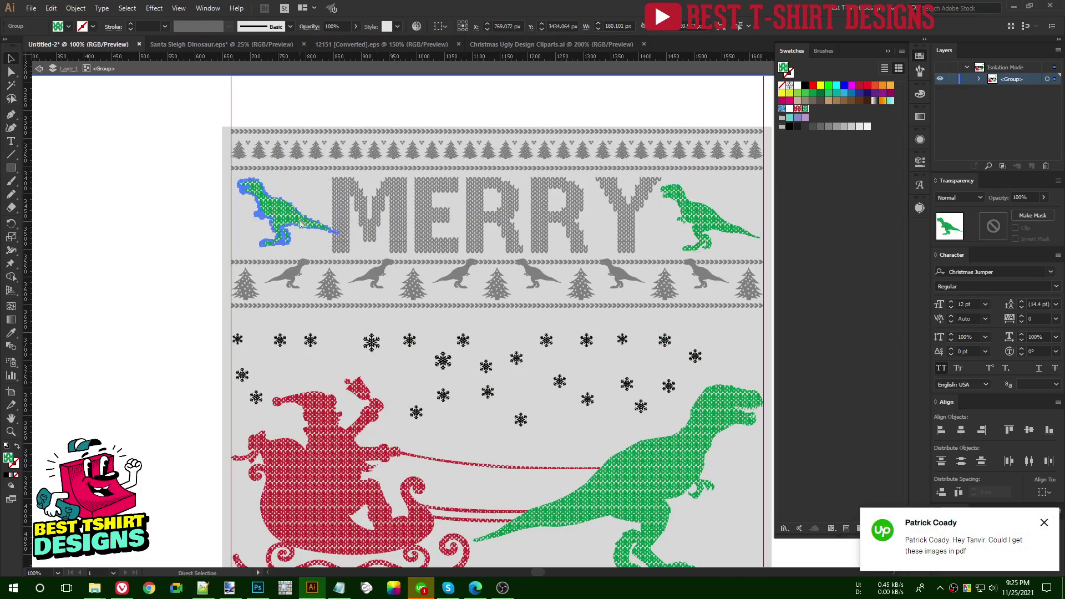
key("o")
left_click(536, 362)
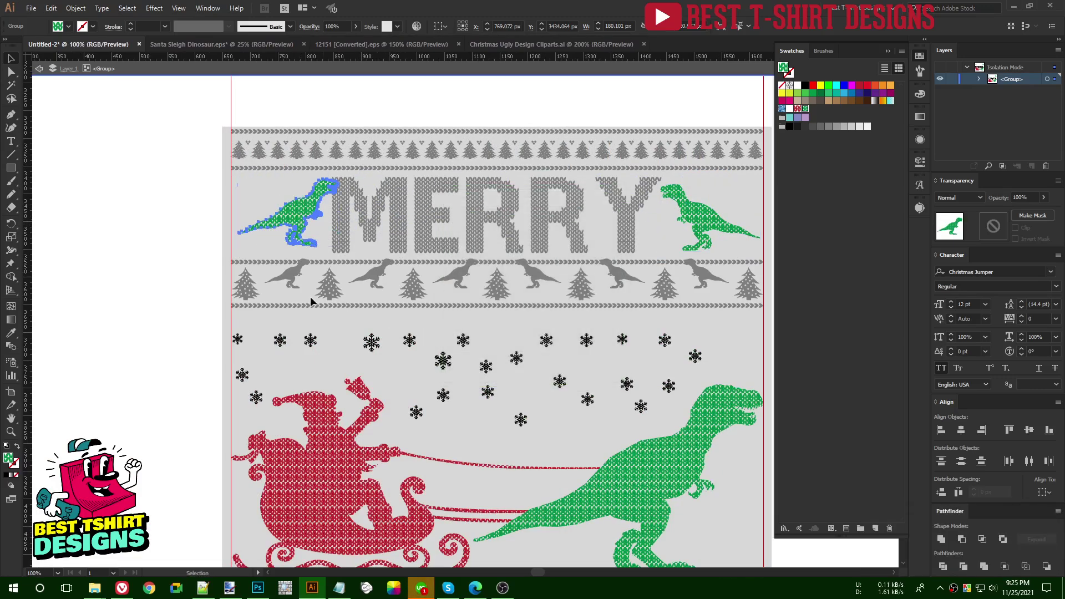
Step: Select both small green T-rexes beside MERRY and align their vertical centres with each other
scroll(310, 297, "down", 1)
left_click(567, 248, "shift")
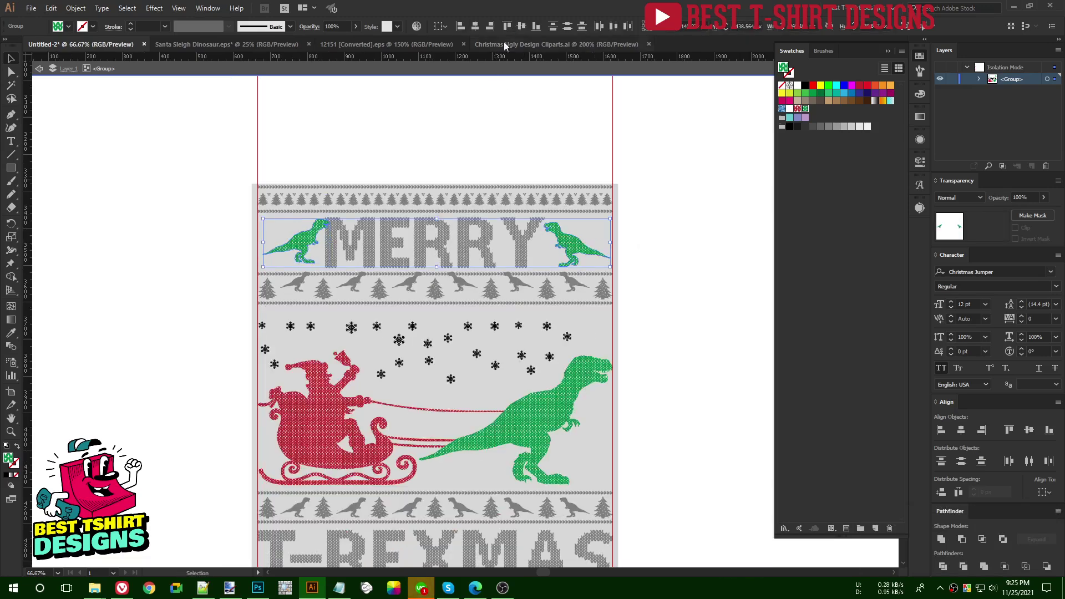
left_click(525, 26)
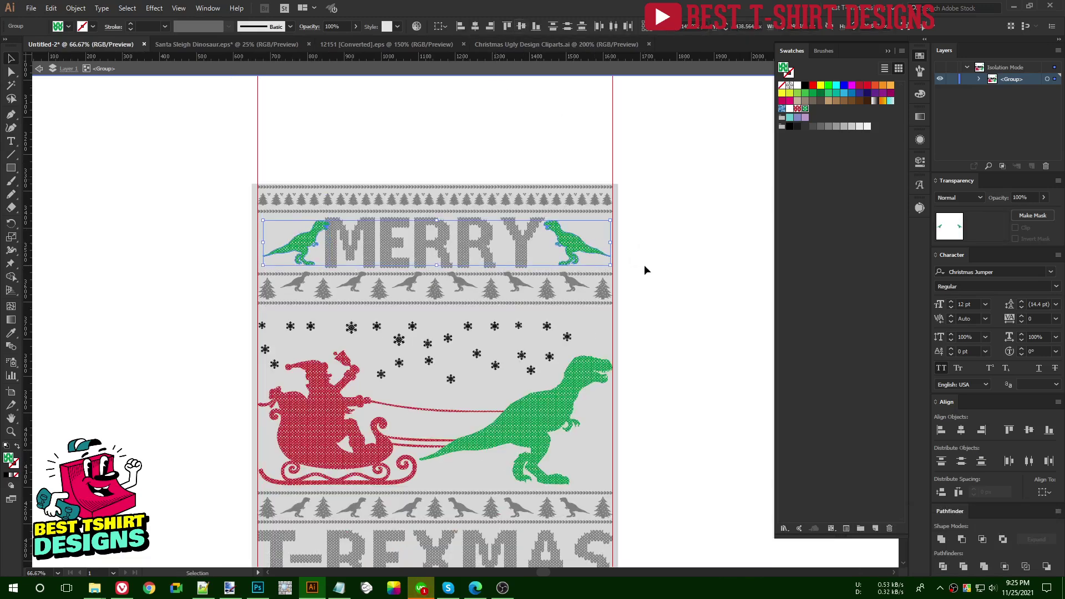
Step: Move the two small T-rexes out of the sleigh artwork group in place and select them together with the MERRY lettering
left_click(508, 241)
left_click(305, 244)
key("Delete")
key("Escape")
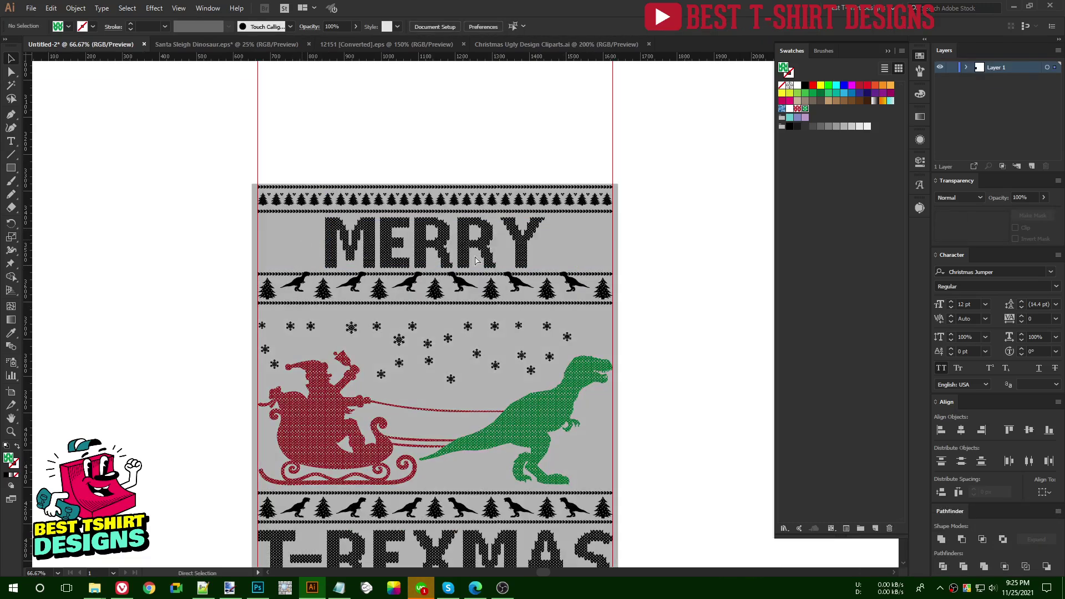
key("ctrl+z")
left_click(488, 246, "shift")
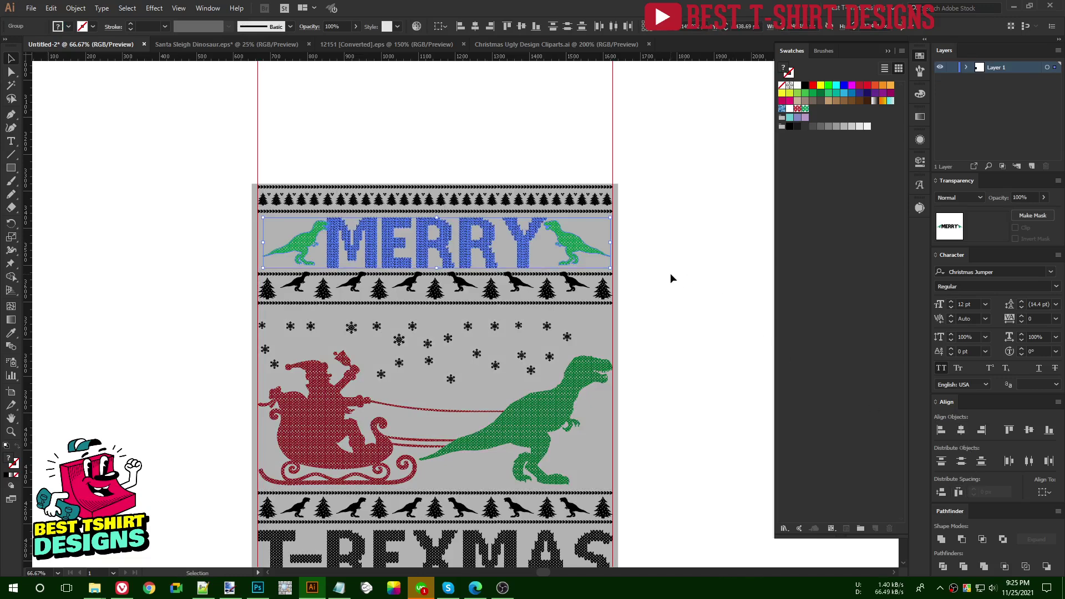
Step: Narrow the MERRY lettering symmetrically about its centre to about 561 px wide
left_click(530, 249)
left_click(547, 241)
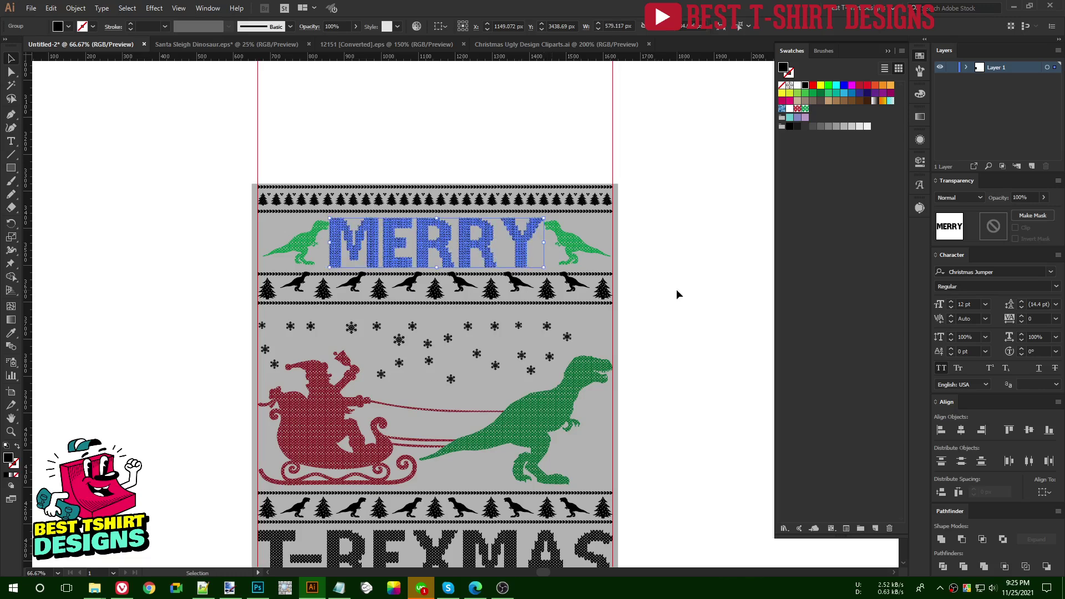
left_click_drag(541, 243, 535, 243)
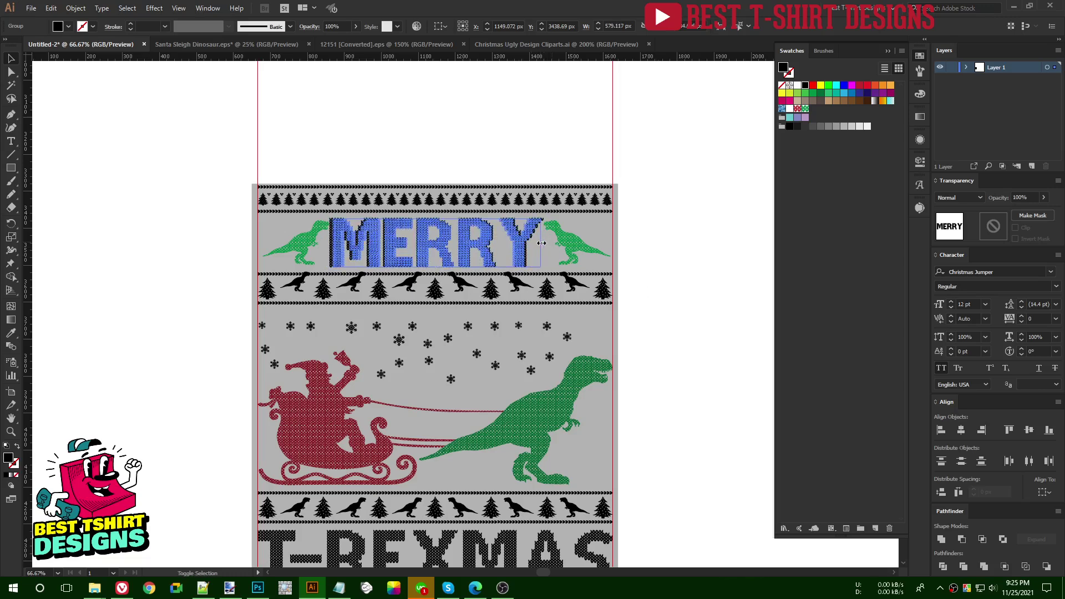
Step: Group the MERRY lettering with the two small T-rexes and centre the group horizontally under the top tree row
scroll(400, 265, "up", 1)
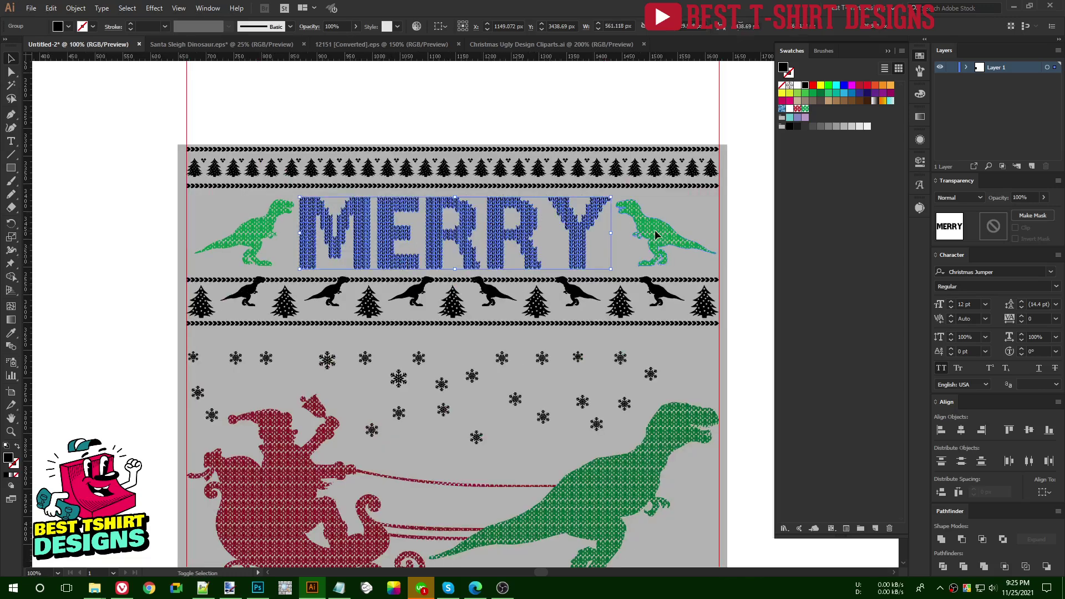
left_click(638, 240, "shift")
left_click(244, 243, "shift")
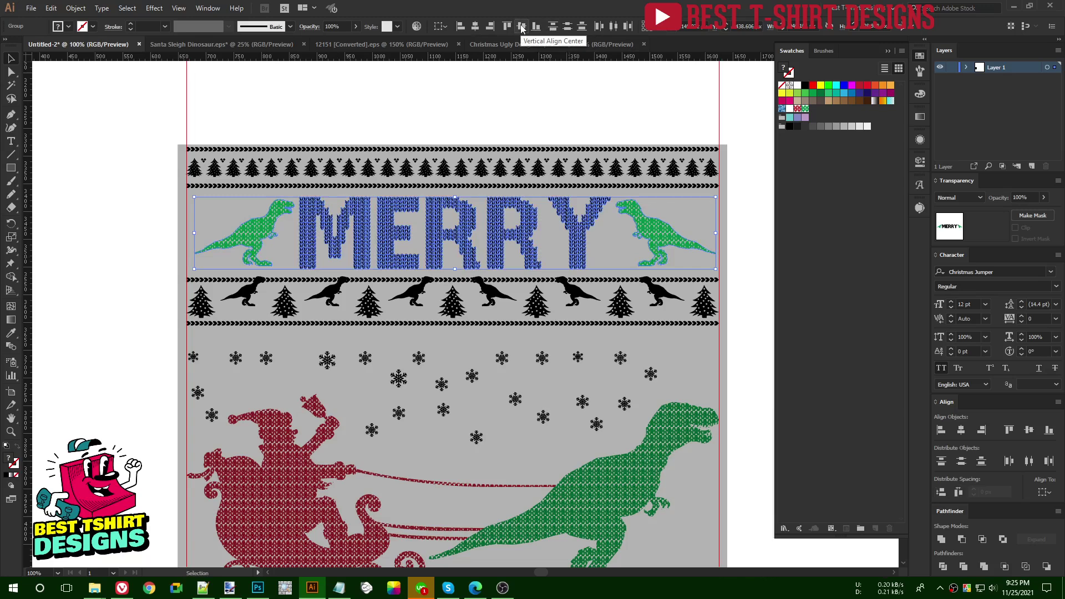
left_click(444, 175, "shift")
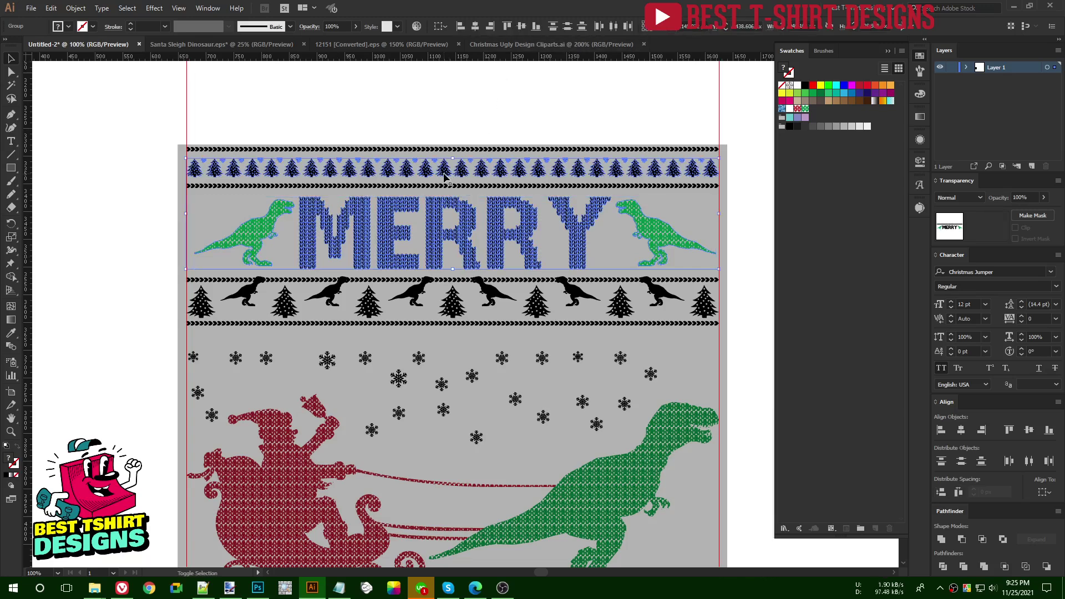
left_click(475, 31)
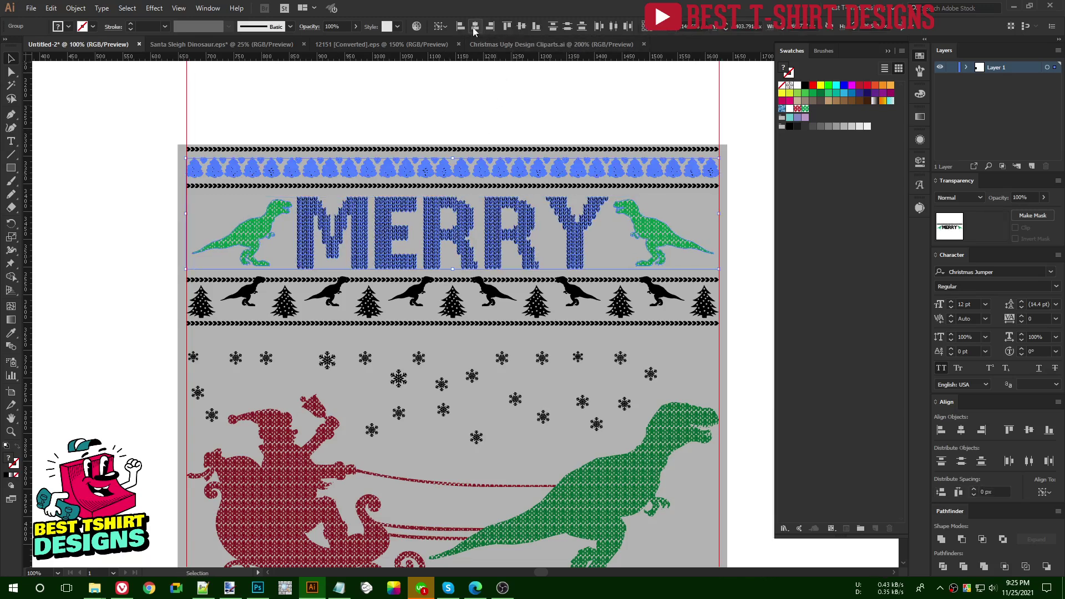
left_click(427, 102)
Step: Fill the row of small trees along the design's upper edge with dark red
key("ctrl+minus")
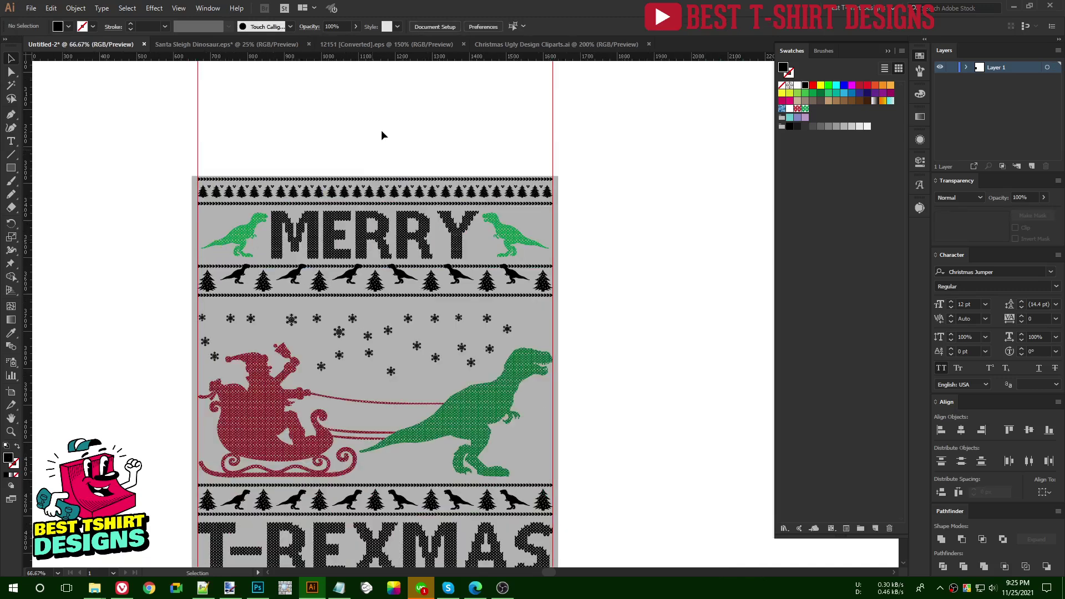
scroll(381, 135, "down", 2)
left_click(367, 153)
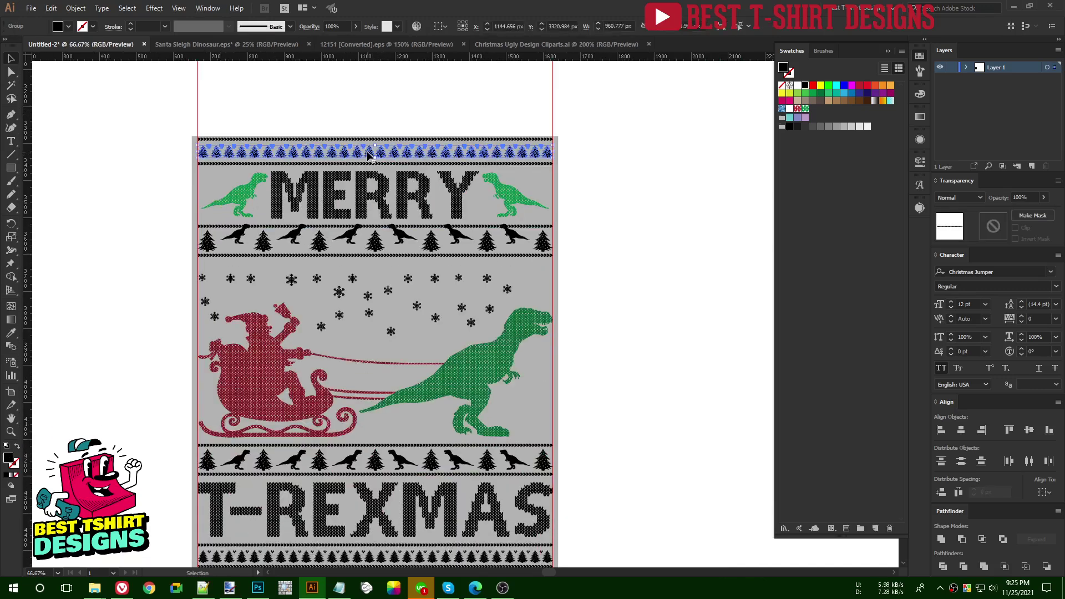
left_click(859, 84)
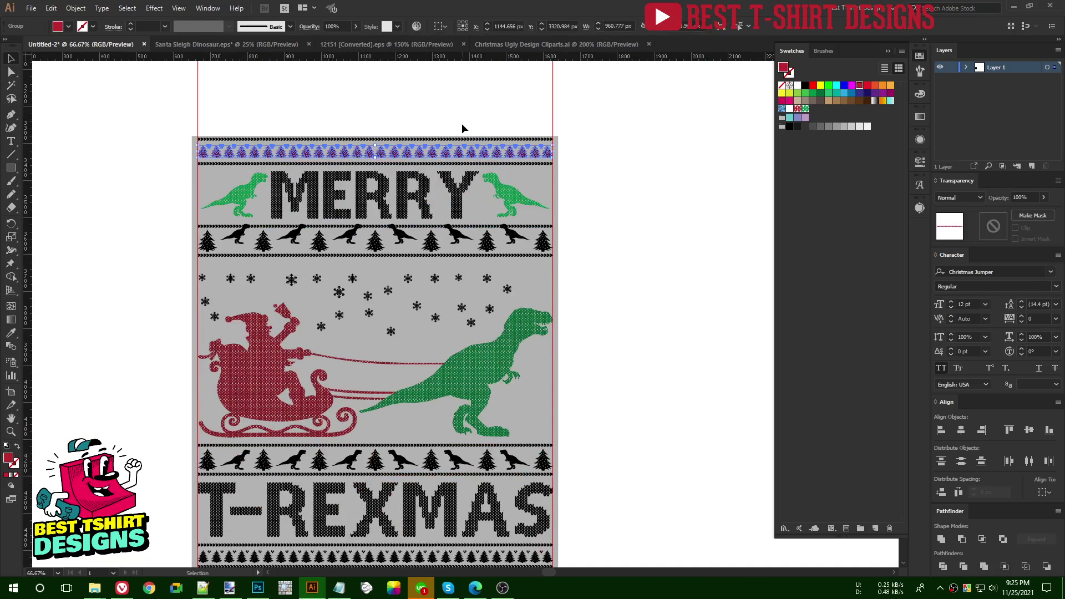
Step: Fill the two thin stitch lines around the upper tree row and the MERRY lettering with white, leaving group isolation
left_click(460, 140)
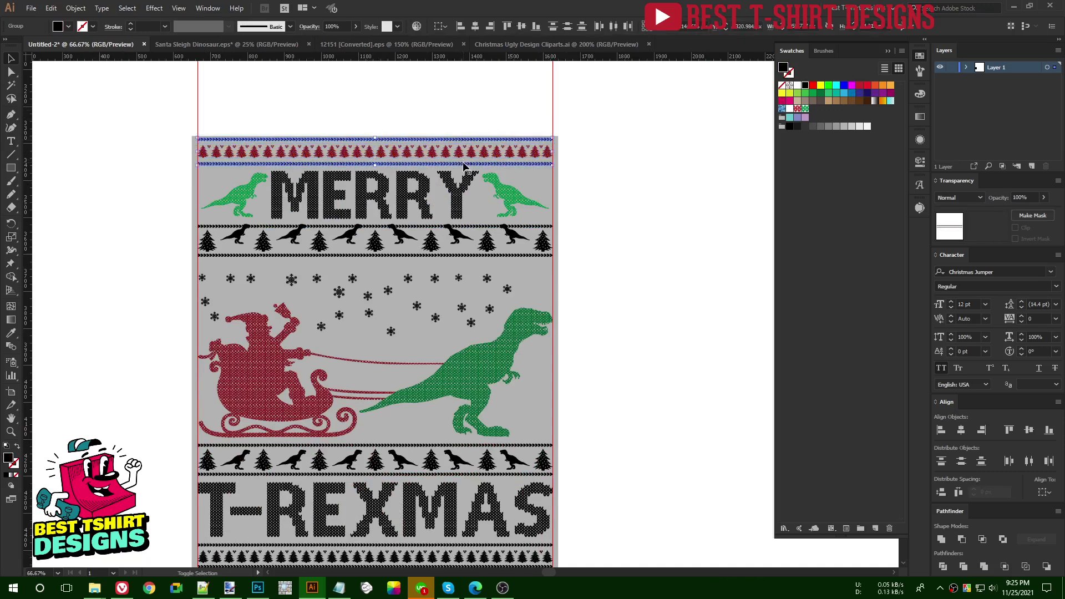
left_click(463, 188)
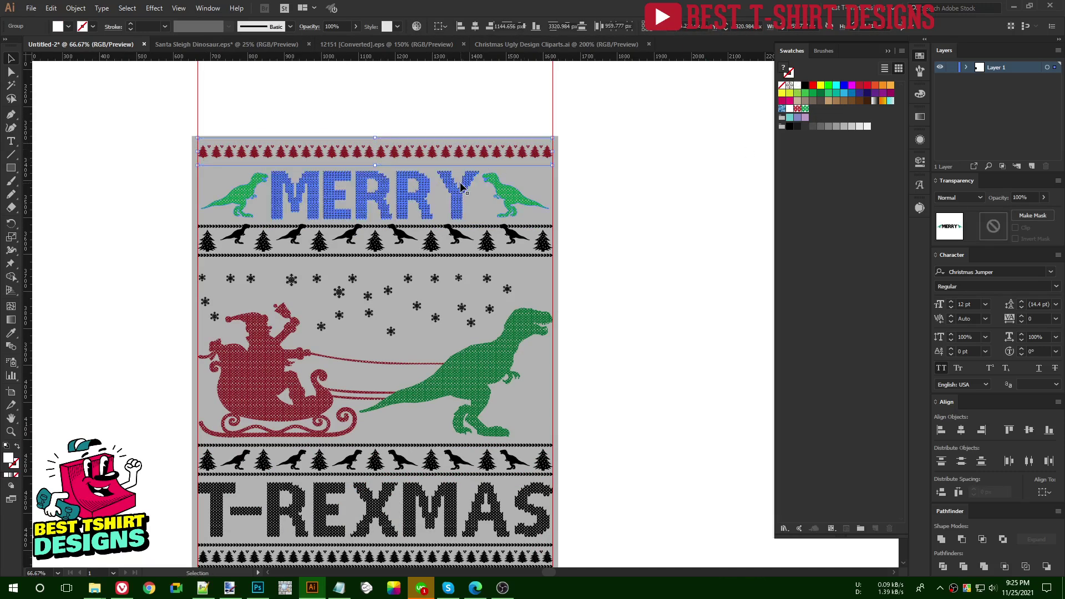
double_click(442, 194)
left_click(476, 200)
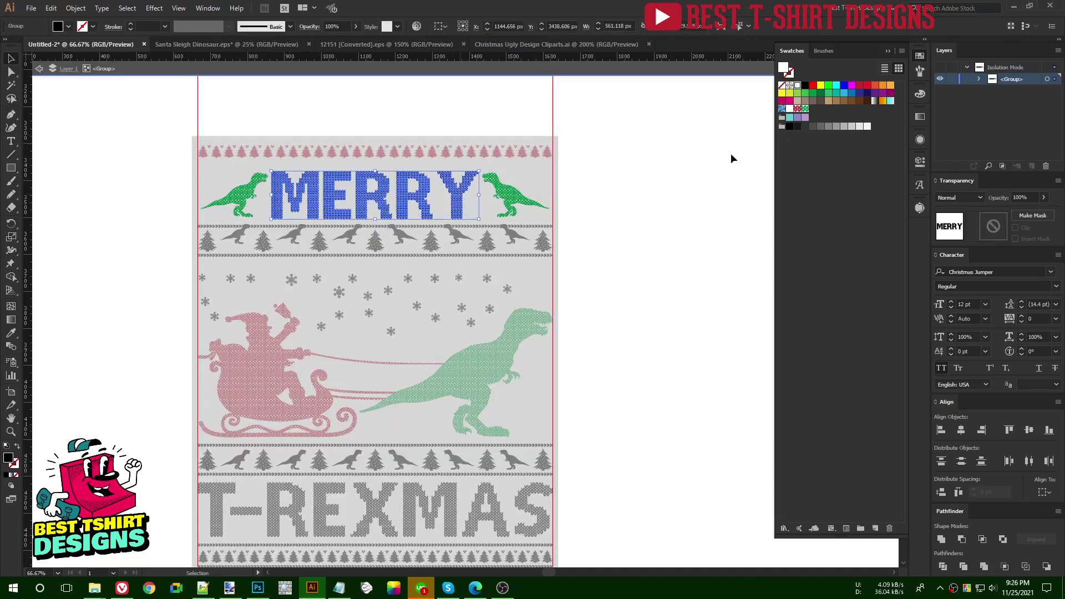
double_click(620, 245)
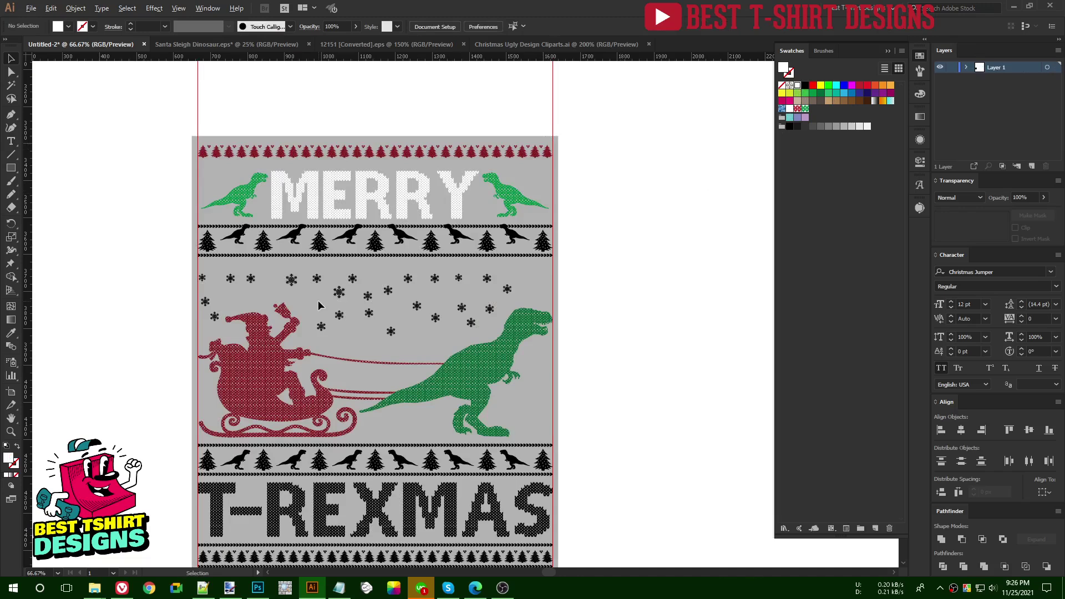
Step: Try to reposition the second T-rex inside the tree-and-dinosaur band below MERRY, leaving group isolation
scroll(319, 297, "down", 2)
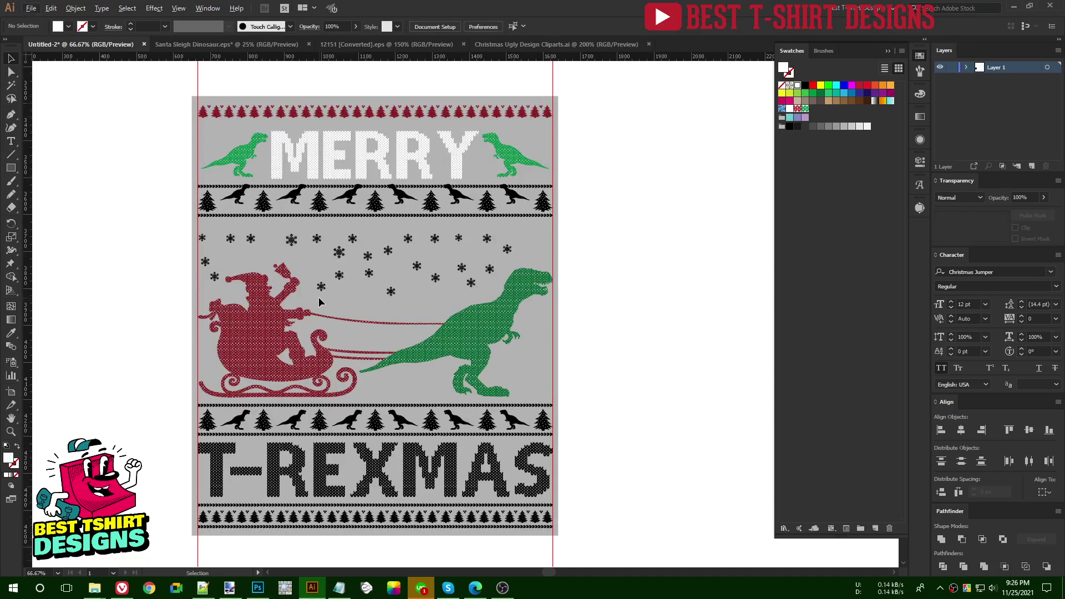
left_click(293, 203)
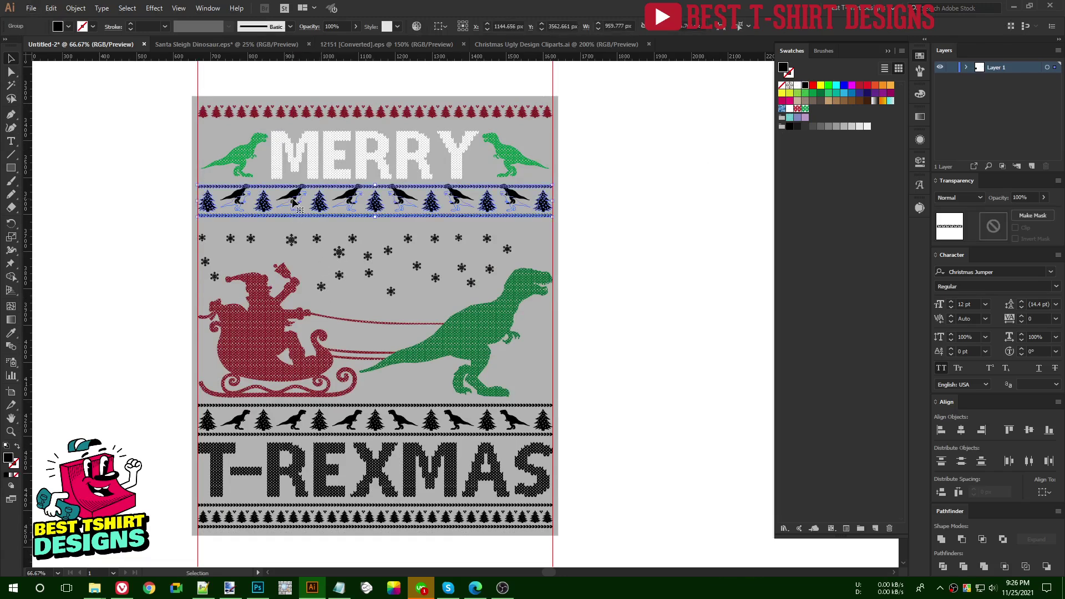
double_click(293, 203)
scroll(294, 202, "up", 1)
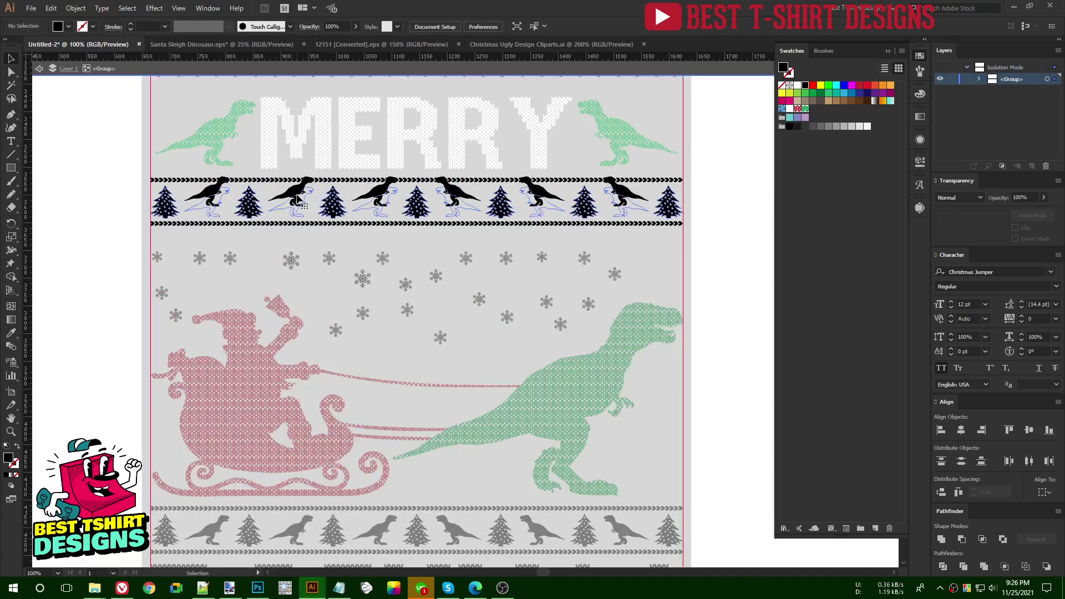
left_click(305, 201)
double_click(306, 202)
left_click(298, 199)
left_click_drag(298, 199, 394, 267)
key("ctrl+z")
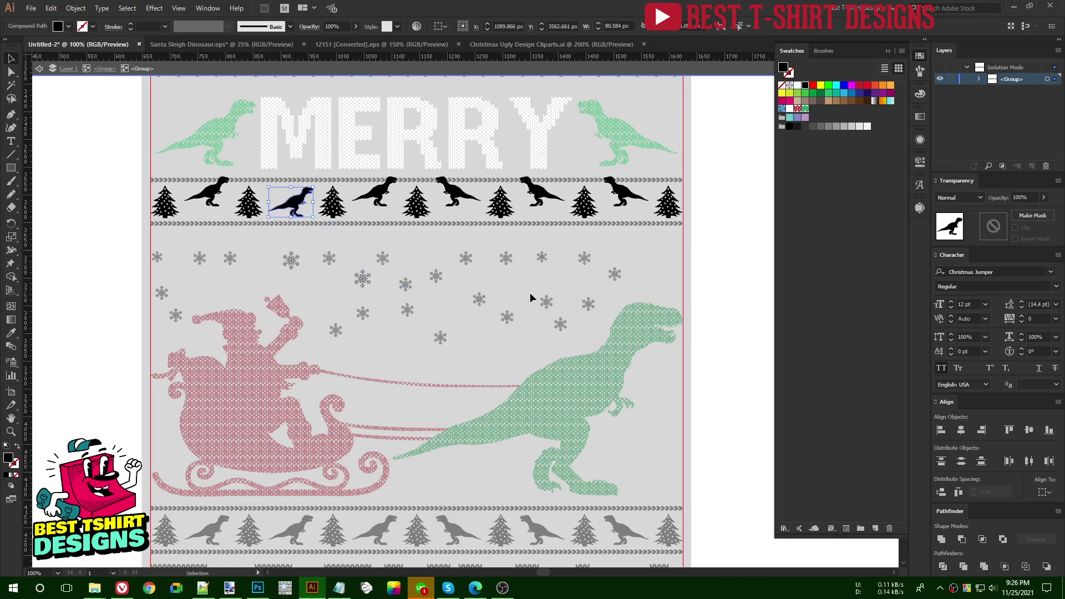
double_click(728, 253)
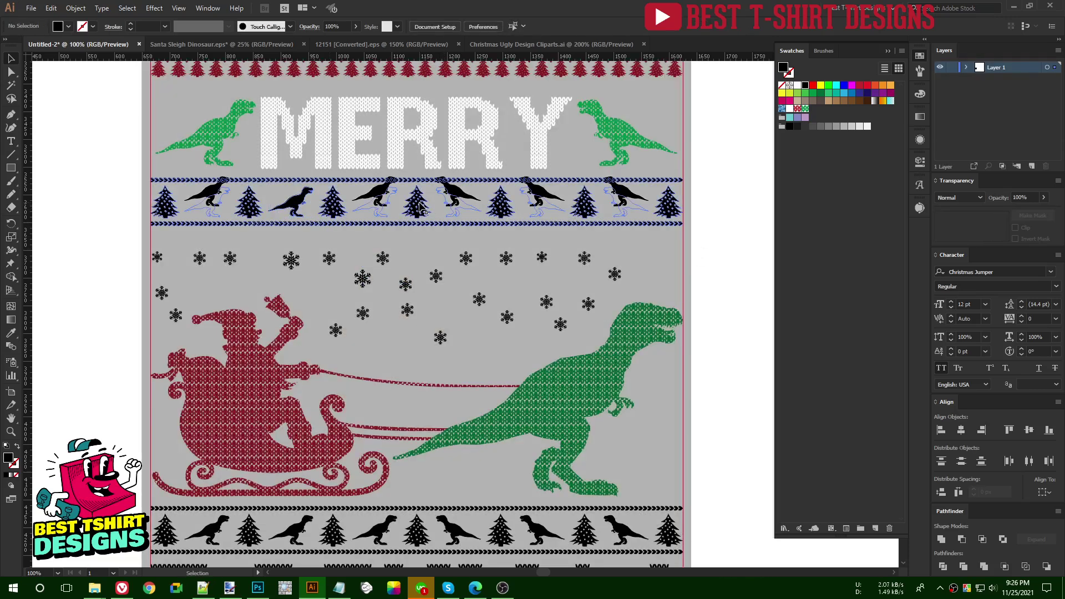
Step: Replace the tree-and-dinosaur band below MERRY with a copy of the matching band above T-REXMAS
scroll(378, 232, "down", 2)
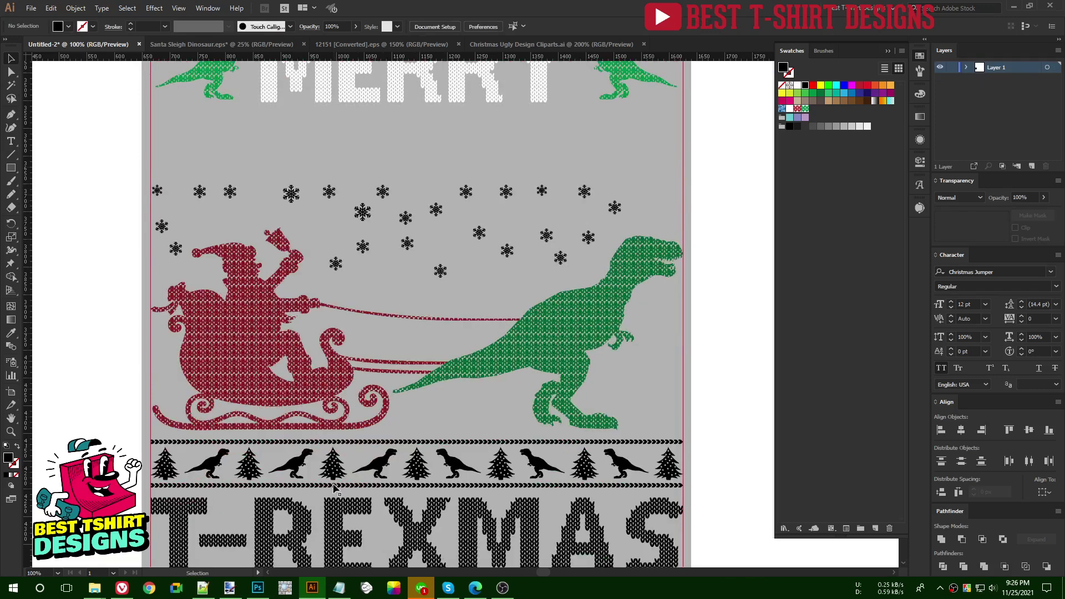
left_click(335, 468)
left_click_drag(334, 468, 335, 140)
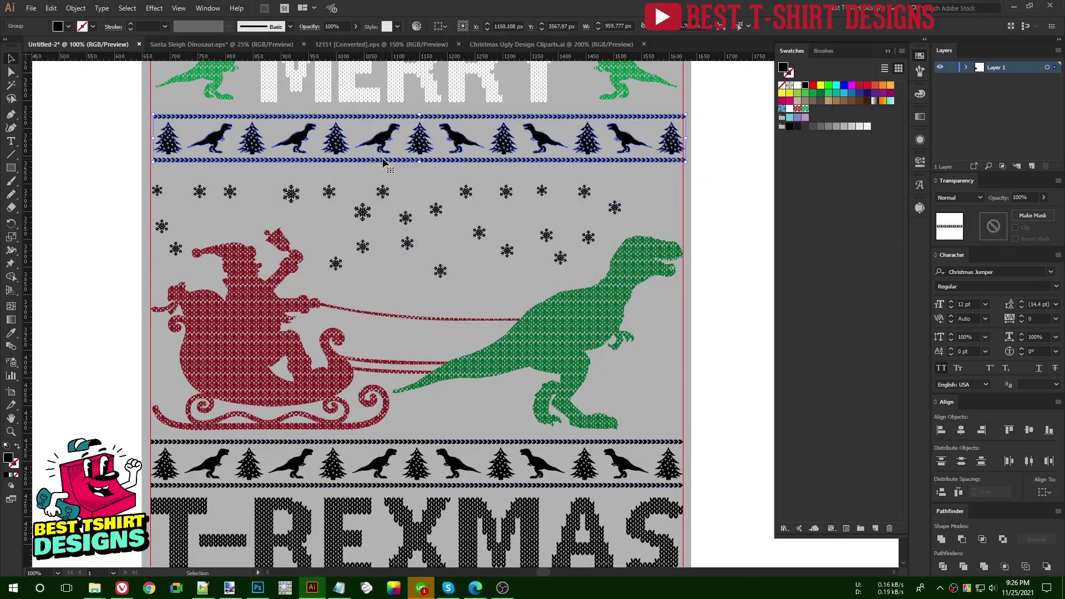
Step: Centre the copied tree-and-dinosaur band horizontally under the MERRY row and clear the selection
scroll(335, 141, "up", 2)
left_click(364, 150, "shift")
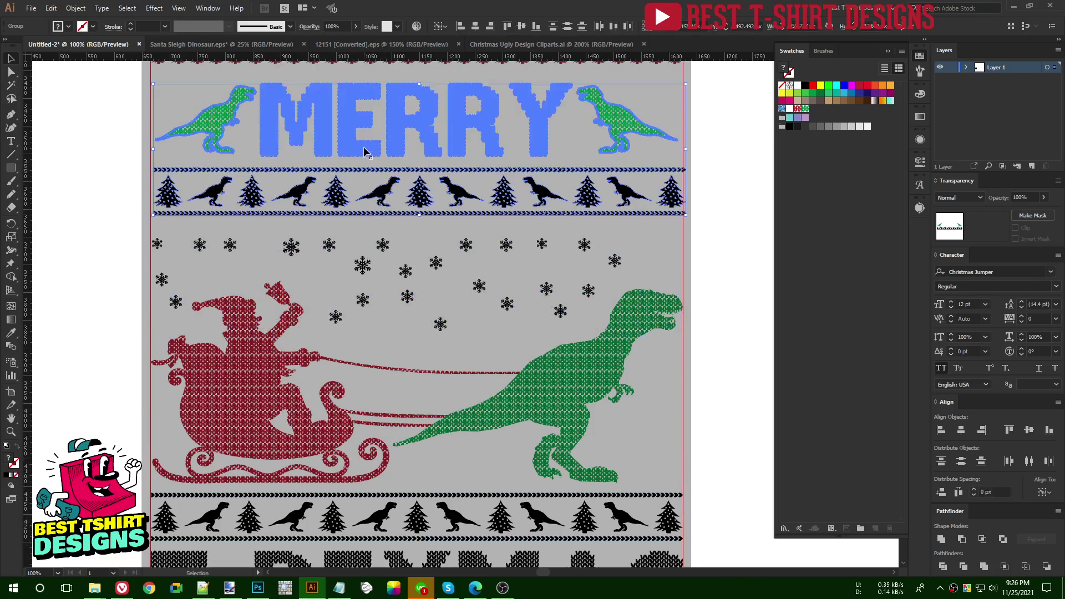
left_click(474, 26)
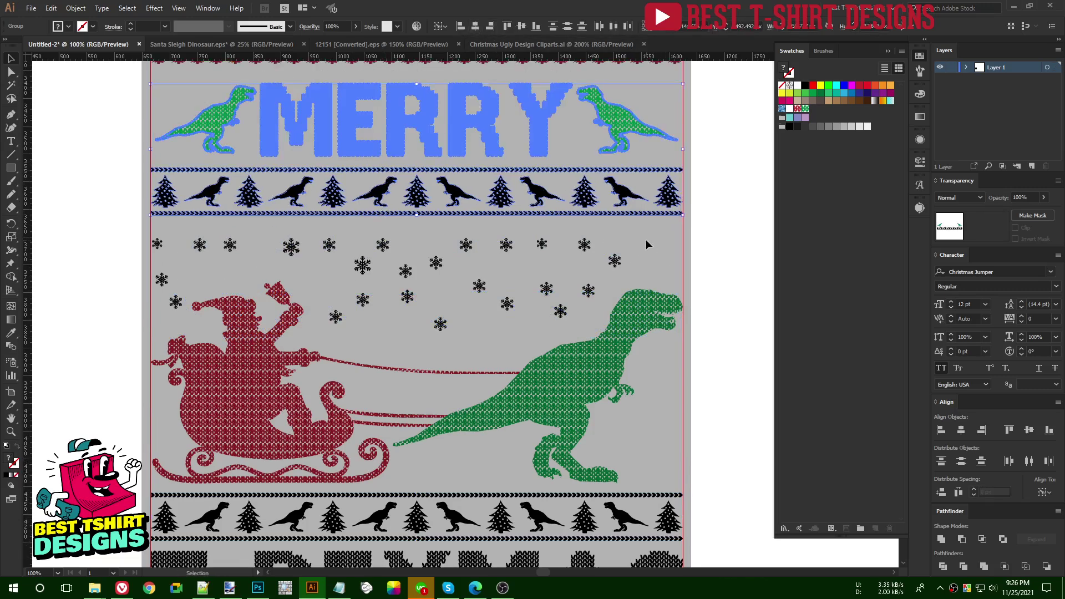
left_click(646, 240)
scroll(647, 240, "up", 3)
left_click_drag(664, 314, 577, 72)
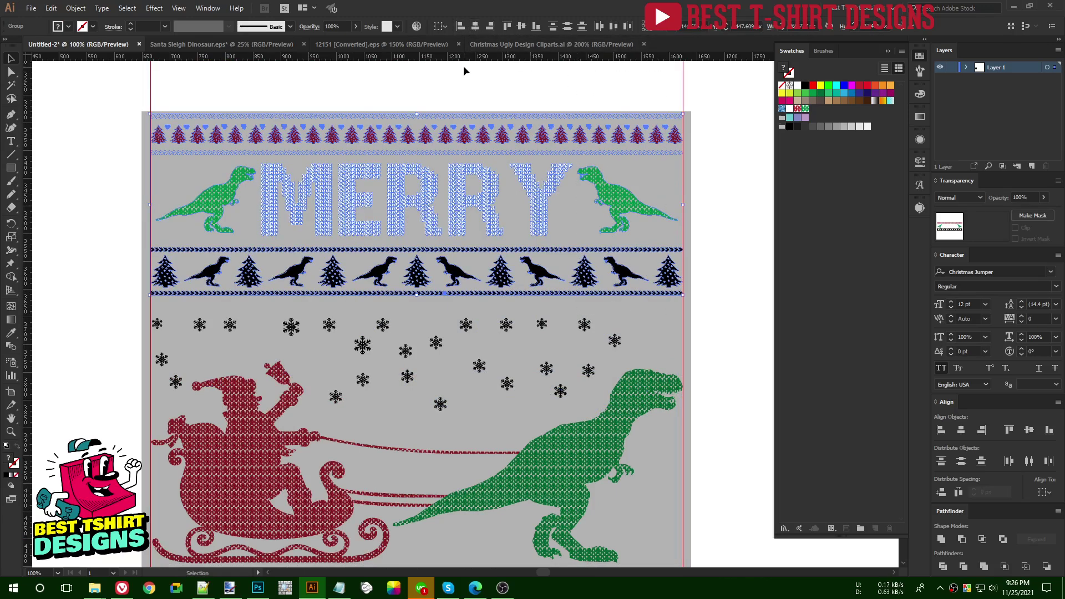
left_click(398, 85)
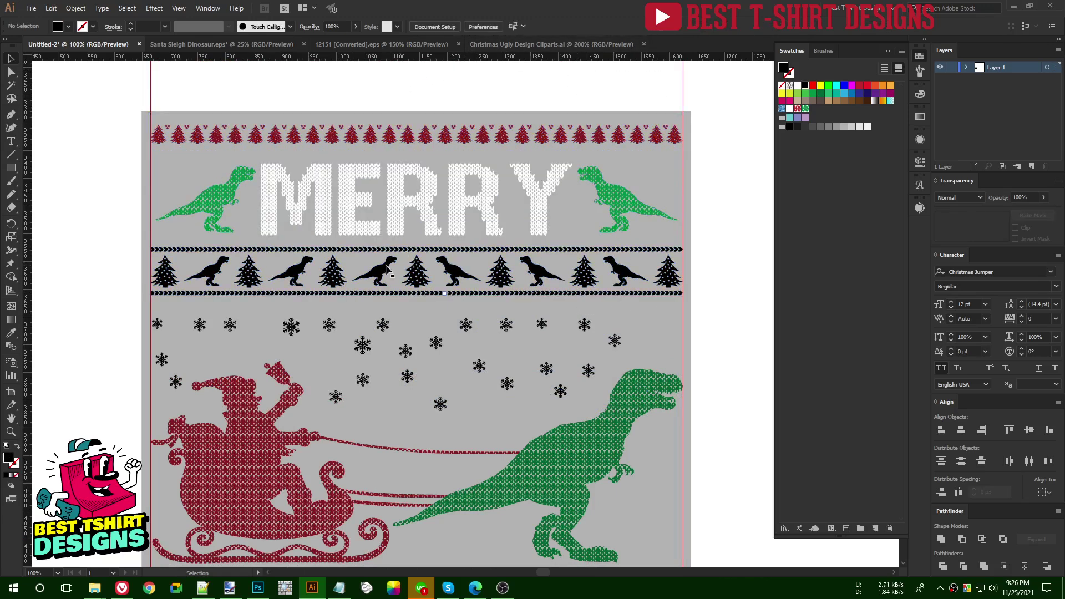
Step: Isolate the inner group of the band below MERRY and fill its six T-rexes with dark red
left_click(386, 271)
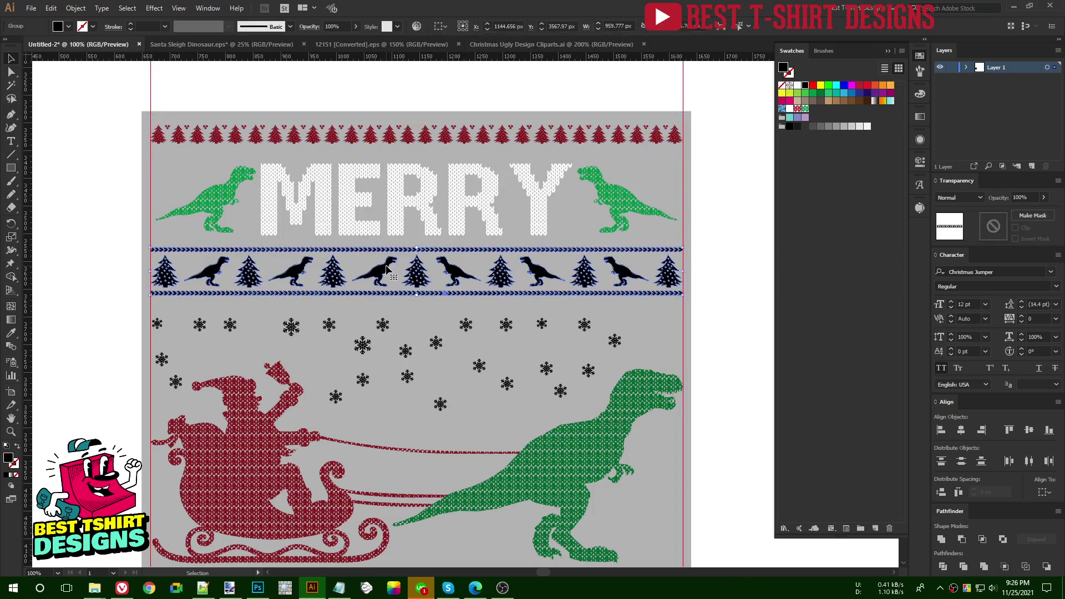
double_click(386, 270)
left_click(299, 278)
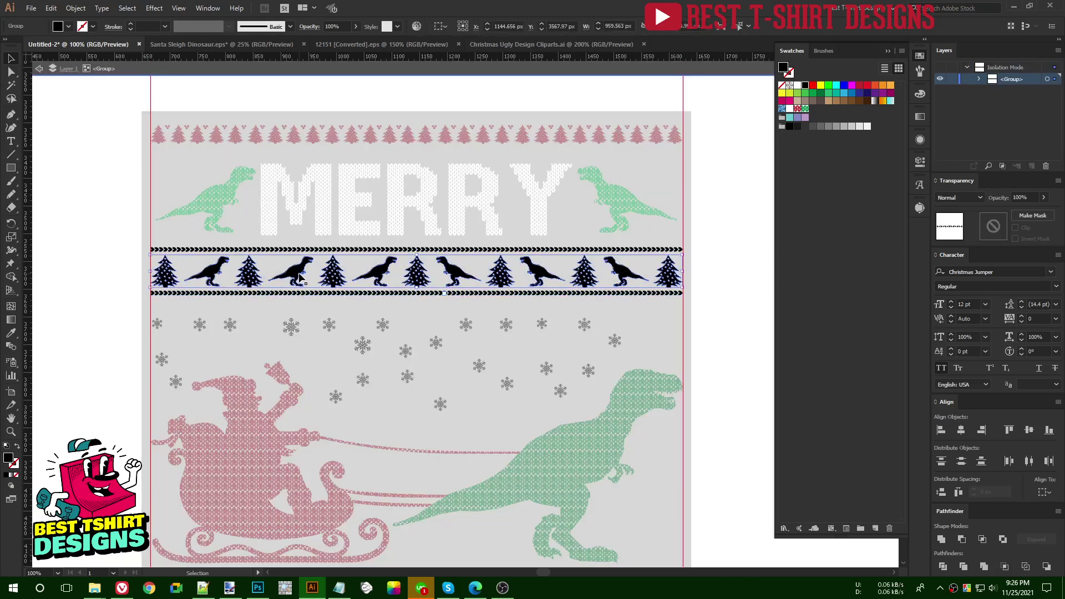
double_click(214, 275)
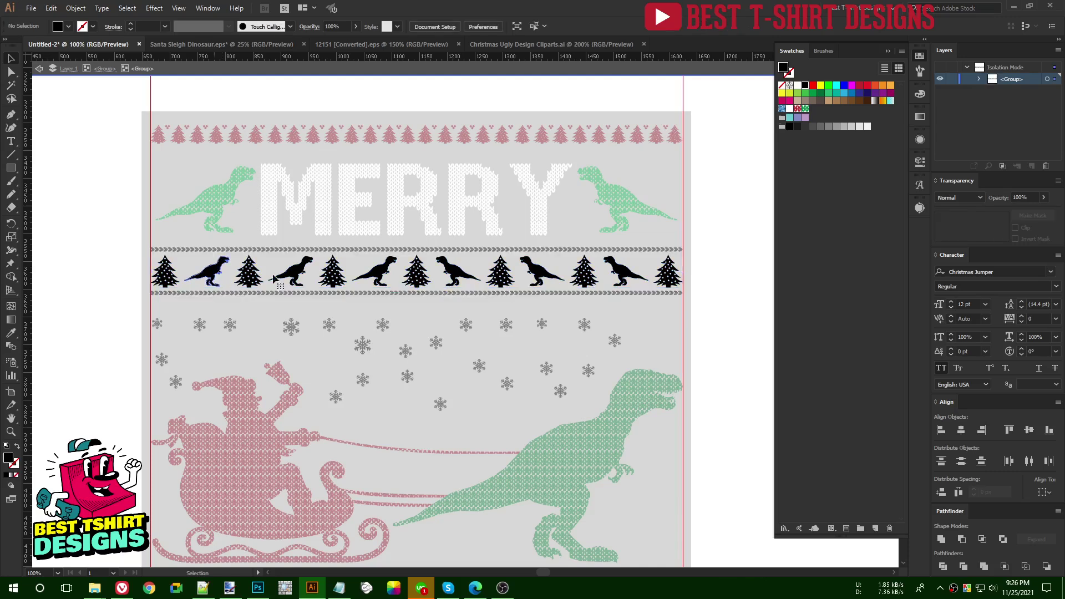
left_click(382, 273, "shift")
left_click(452, 273, "shift")
left_click(547, 273, "shift")
left_click(624, 272, "shift")
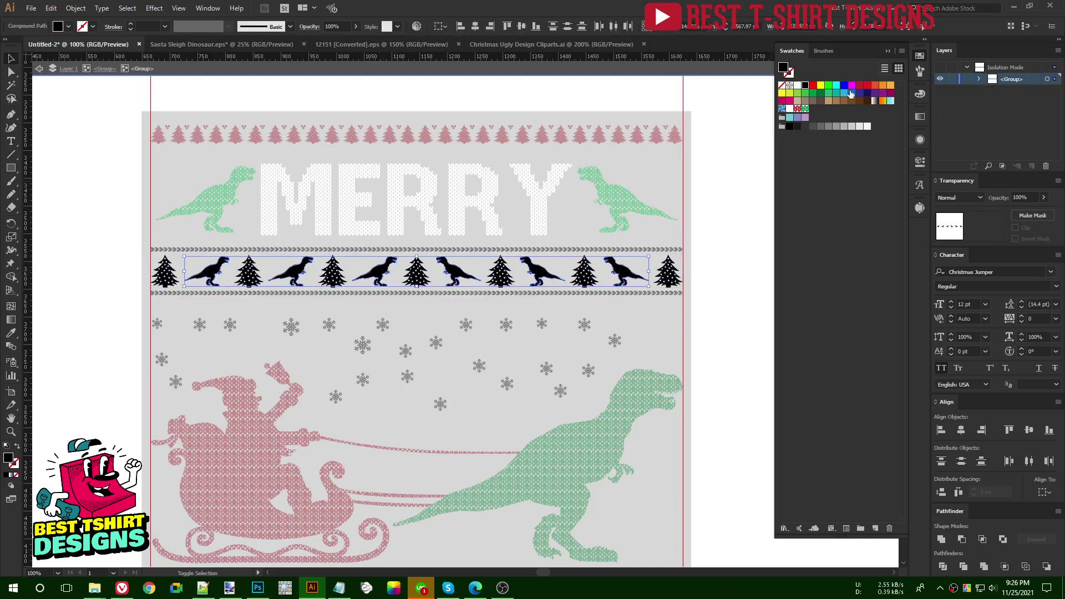
left_click(859, 85)
Step: Select all the black trees in the band below MERRY, fill them with green, and leave group isolation
left_click(643, 251)
left_click(666, 274)
key("a")
left_click(739, 26)
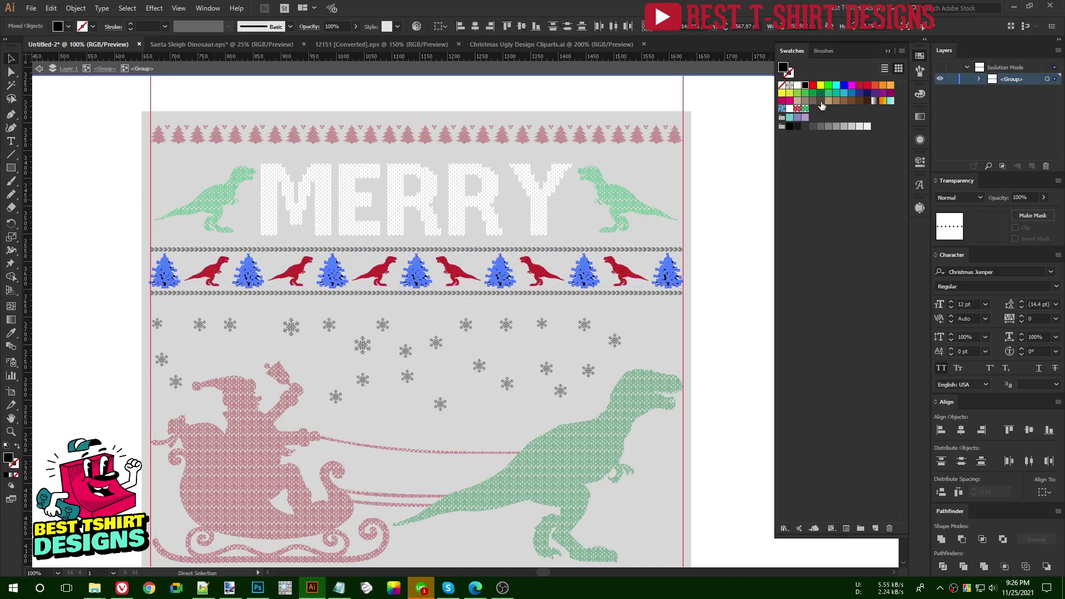
left_click(812, 93)
key("v")
left_click(696, 321)
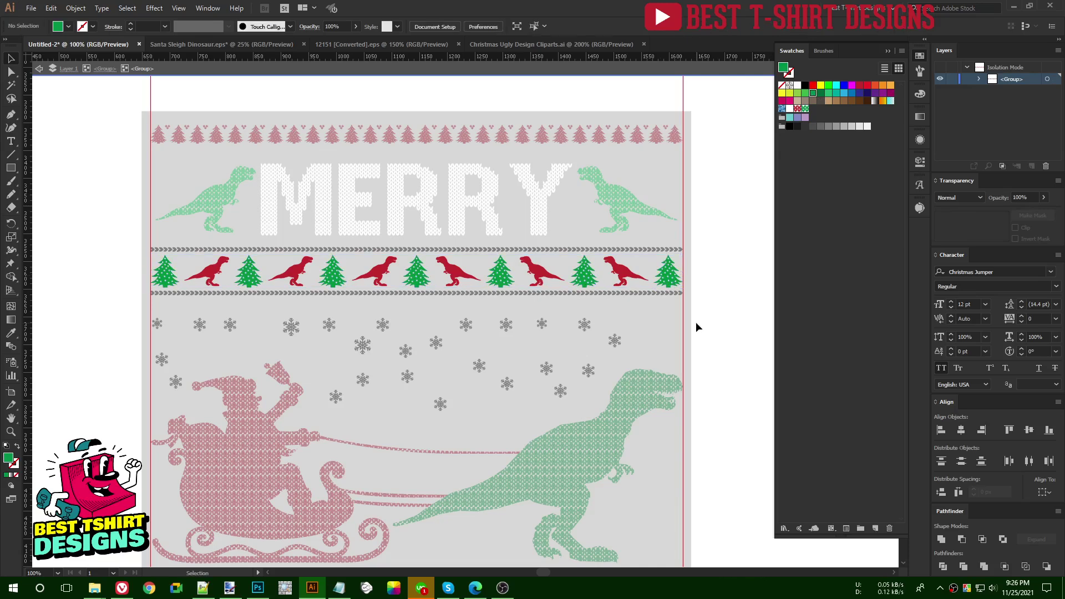
double_click(696, 321)
left_click(570, 292)
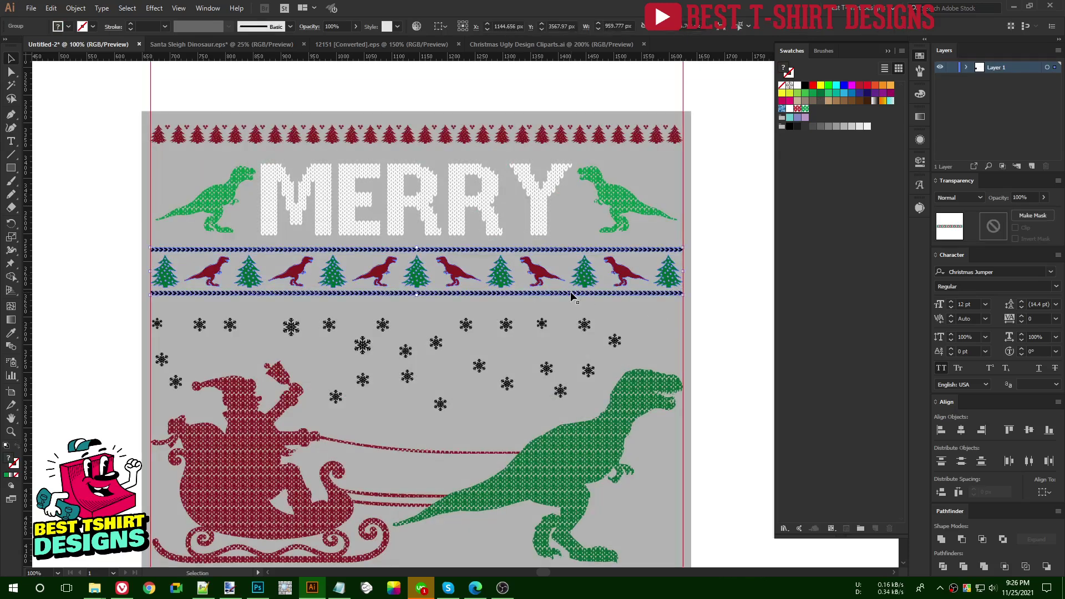
Step: Fill both chevron stripes of the band below MERRY with white, and leave group isolation
double_click(570, 291)
left_click(568, 291)
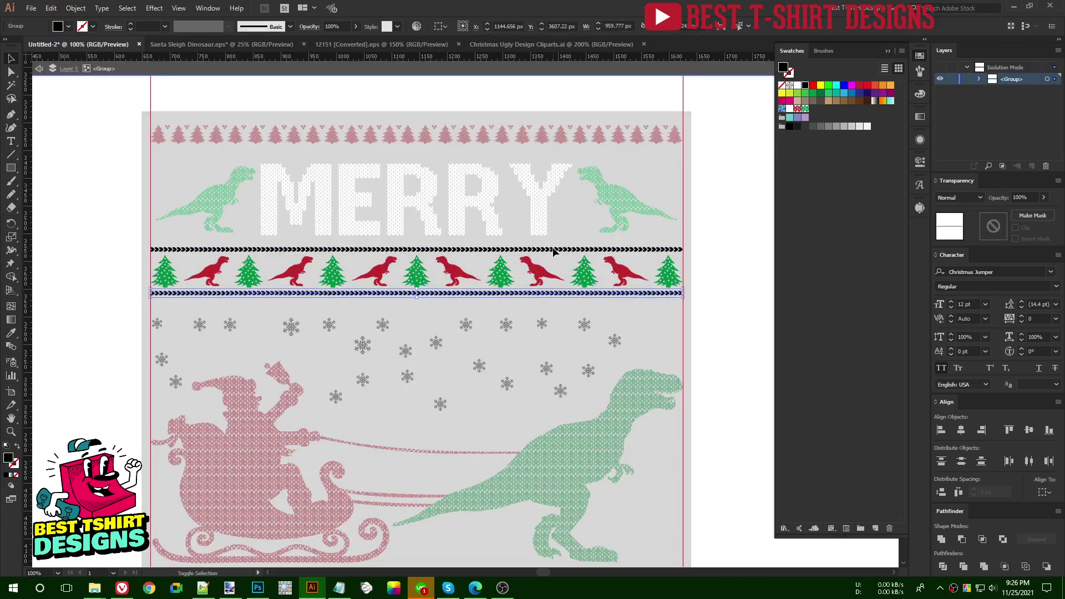
left_click(797, 86)
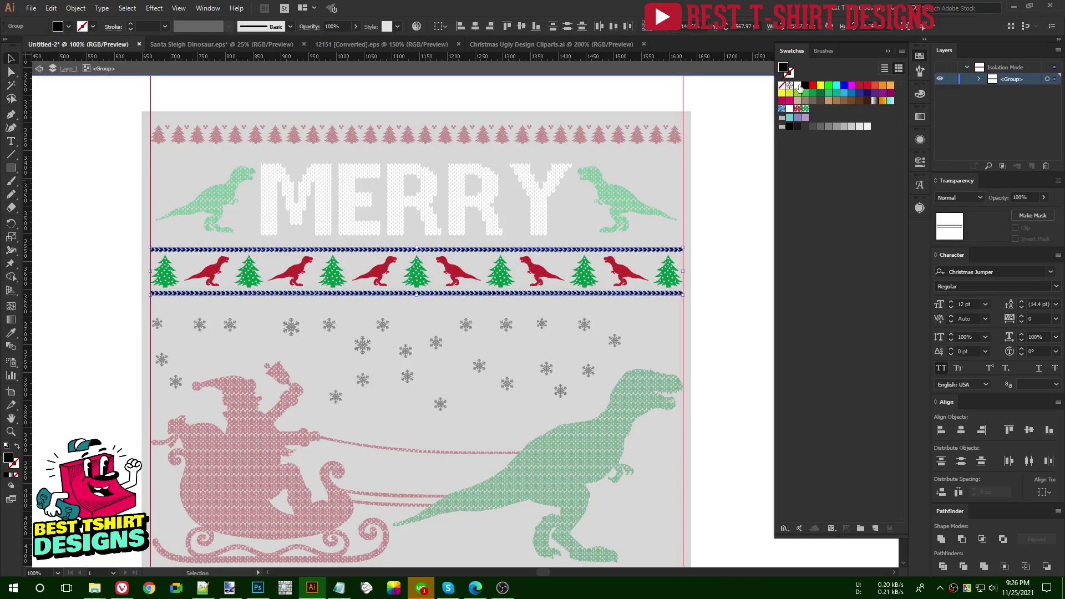
double_click(743, 245)
Step: Isolate the sleigh scene group, fill only its snowflakes with white, and leave group isolation
scroll(551, 353, "down", 1)
left_click(437, 317)
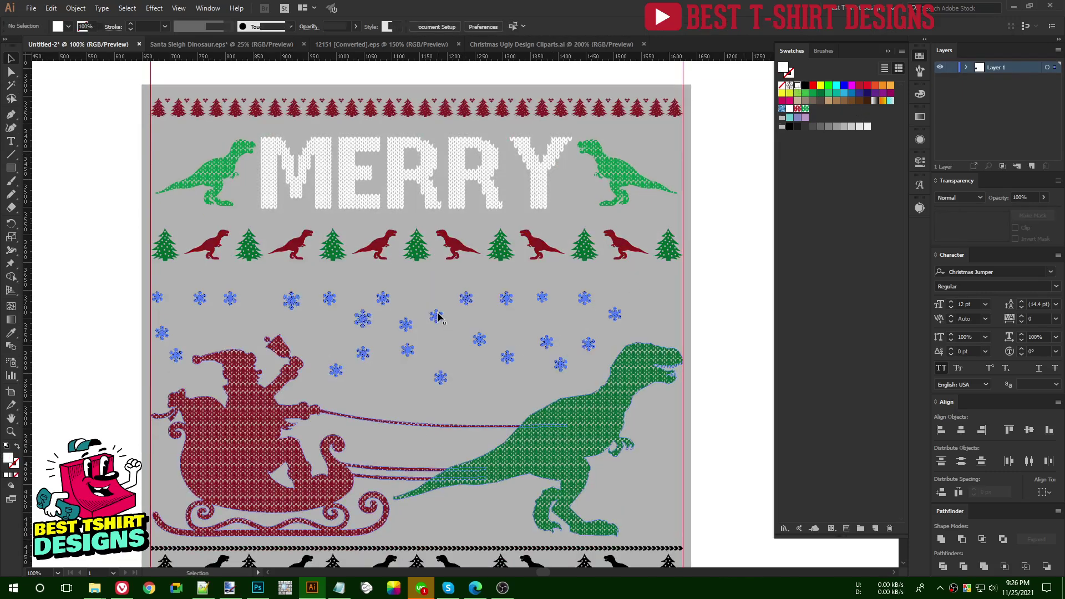
double_click(437, 316)
left_click(436, 316)
key("ctrl+a")
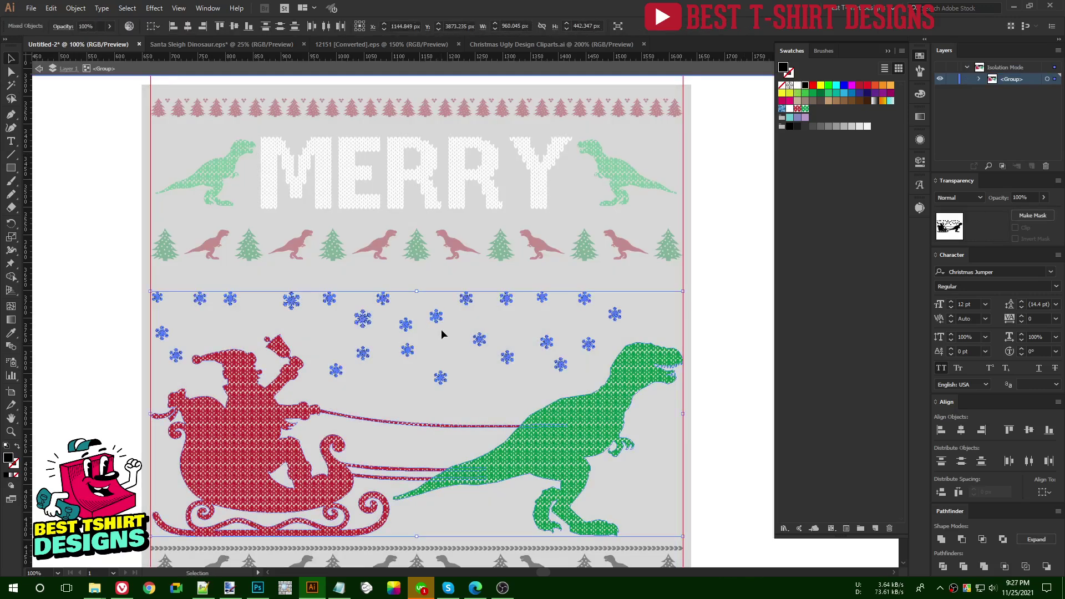
left_click(369, 376)
left_click(335, 369)
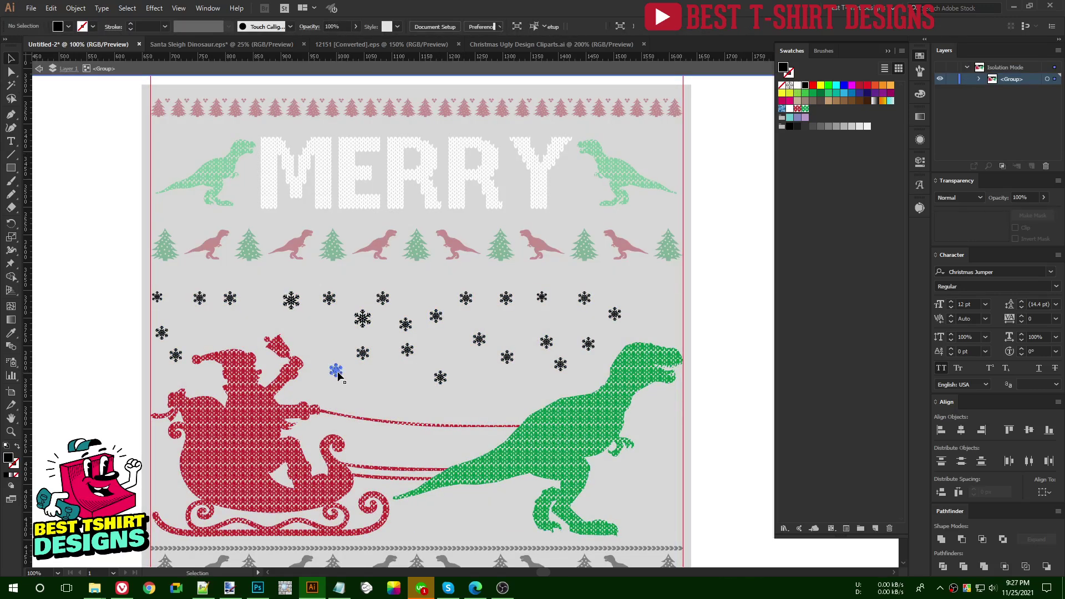
key("ctrl+a")
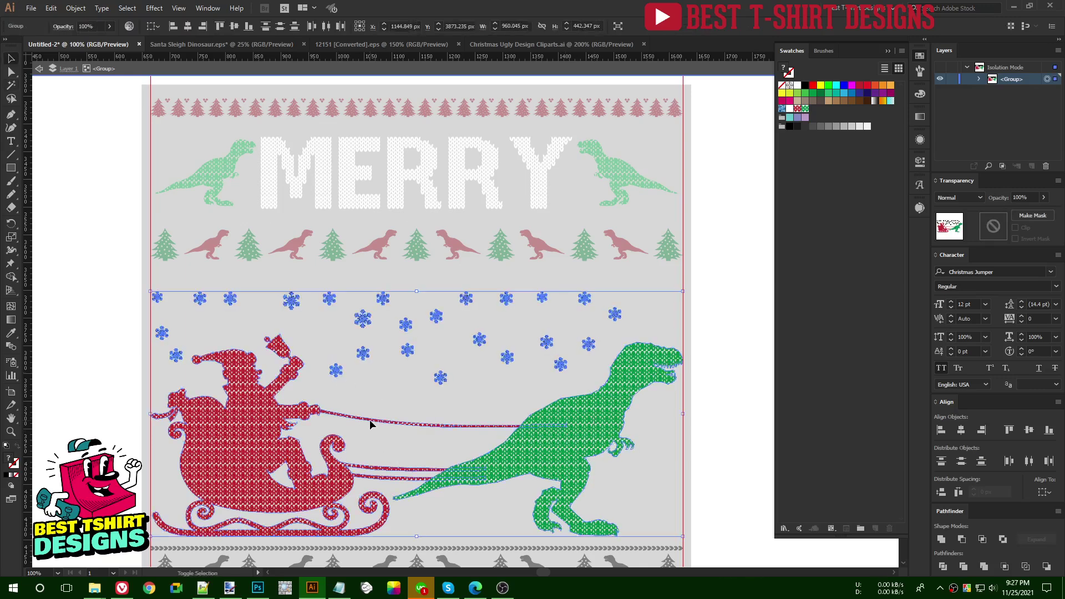
left_click(369, 419, "shift")
scroll(404, 396, "down", 3)
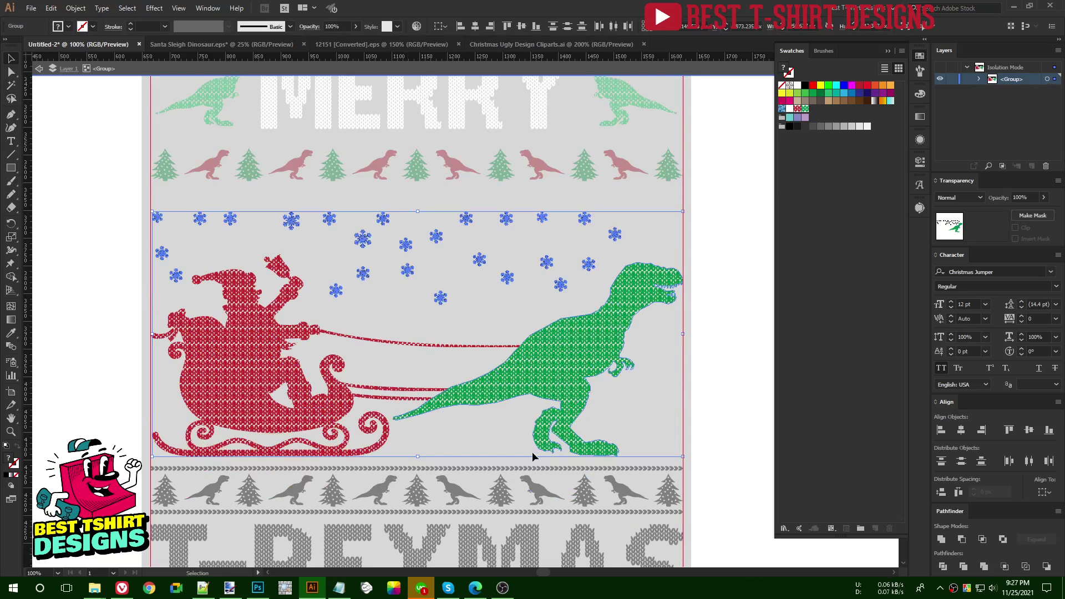
left_click(550, 444, "shift")
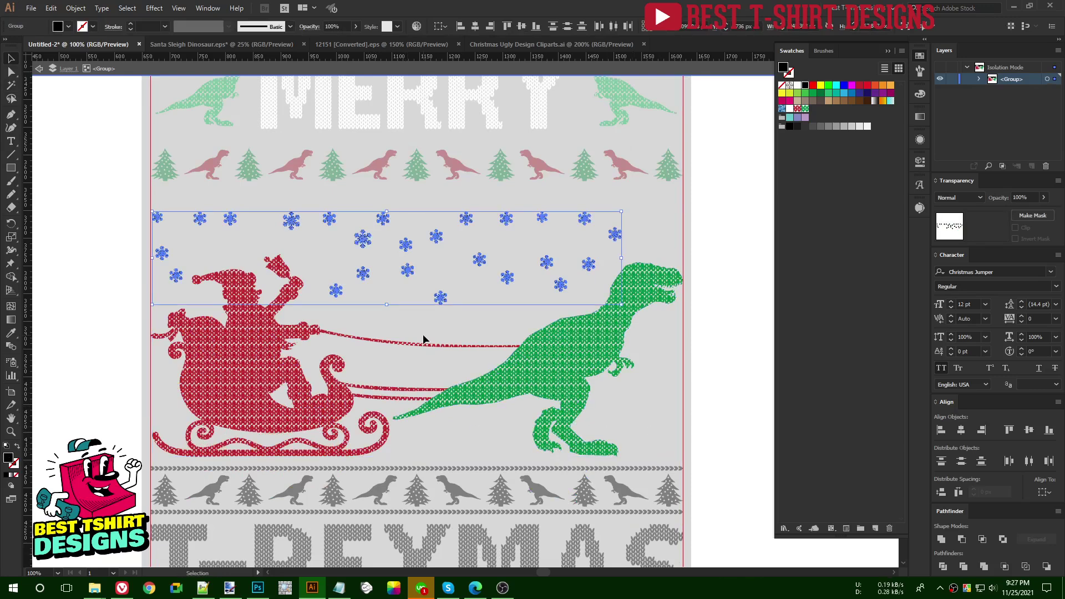
scroll(422, 334, "up", 2)
left_click(797, 86)
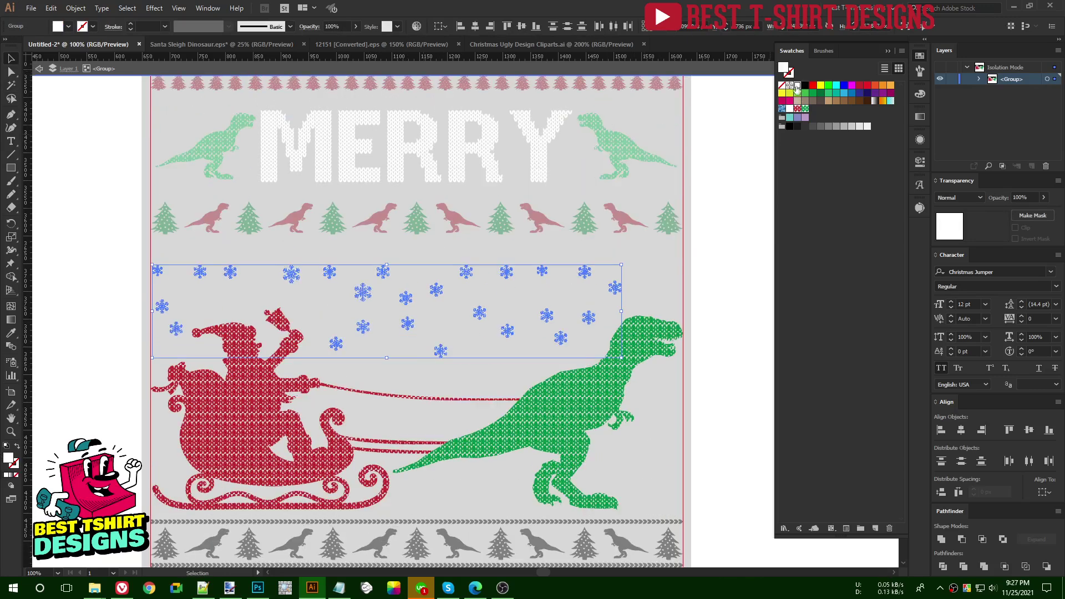
left_click(518, 304)
scroll(517, 304, "down", 4)
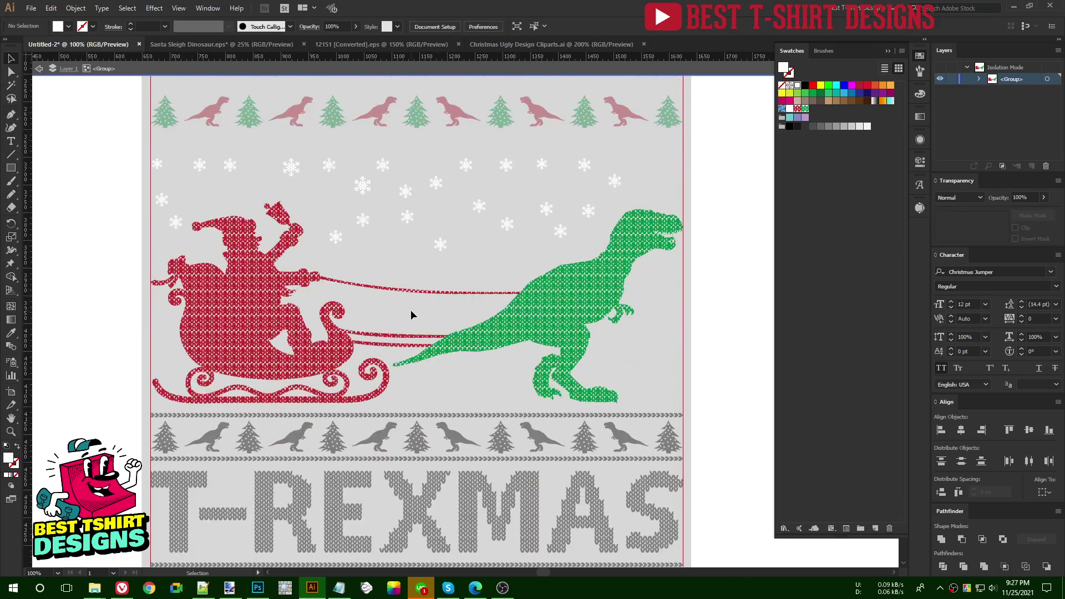
key("Escape")
Step: Fill the T-REXMAS lettering with white
scroll(382, 438, "down", 1)
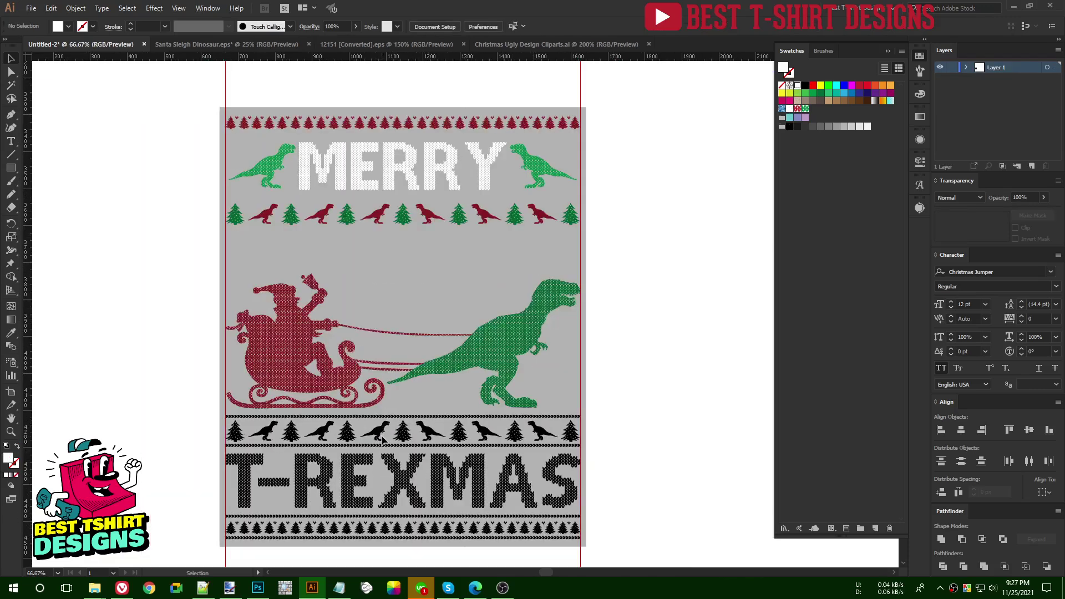
left_click(391, 471)
left_click(800, 85)
Step: In the band below T-REXMAS, fill the trees with dark red and the chevron stripes with white, and leave group isolation
left_click(483, 530)
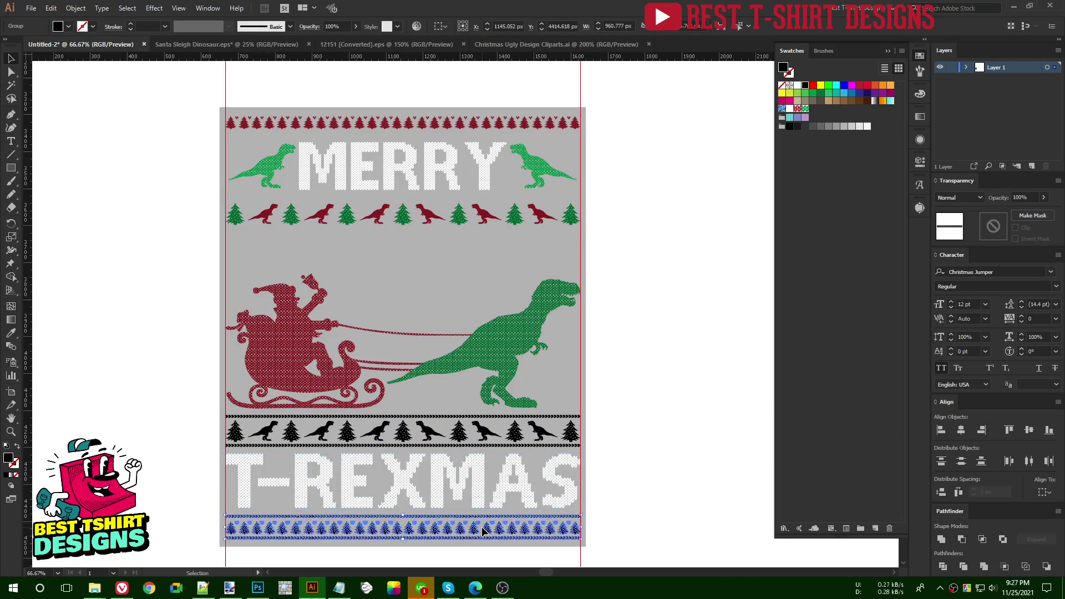
double_click(483, 530)
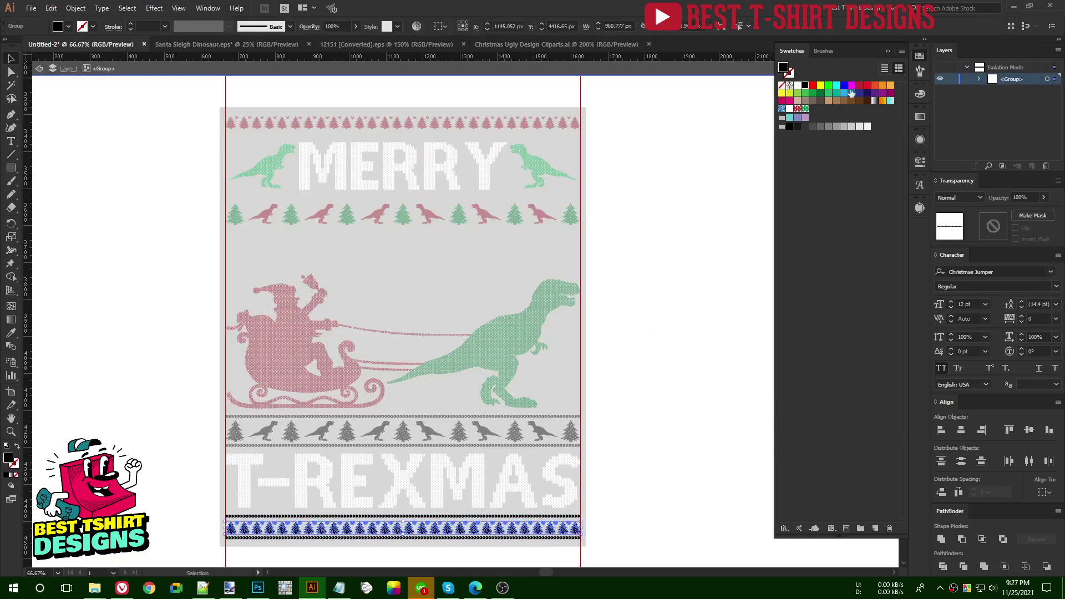
left_click(860, 85)
left_click(498, 538)
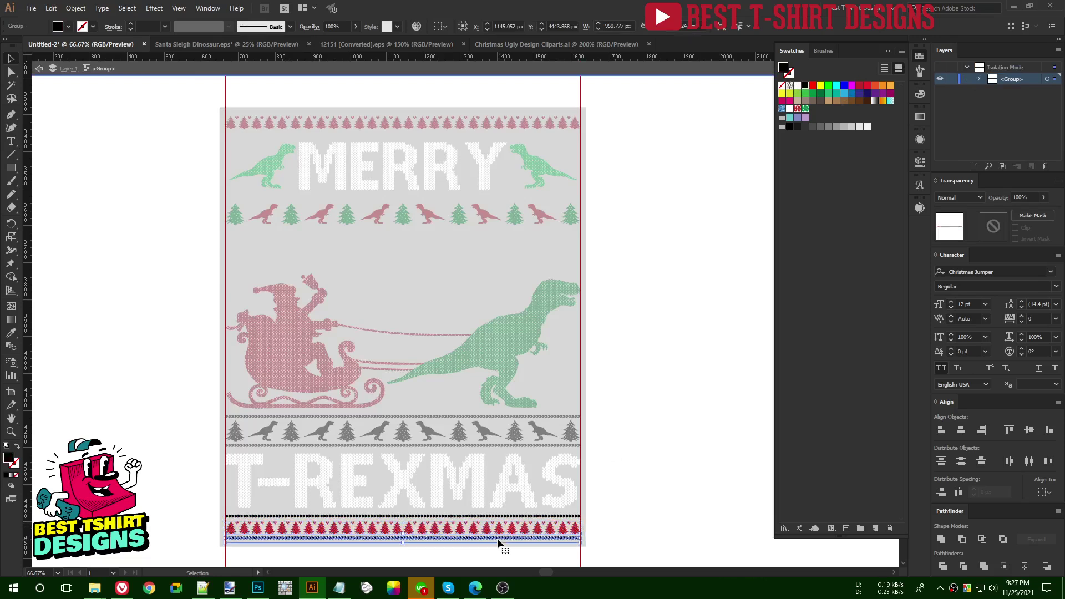
left_click(797, 86)
double_click(634, 411)
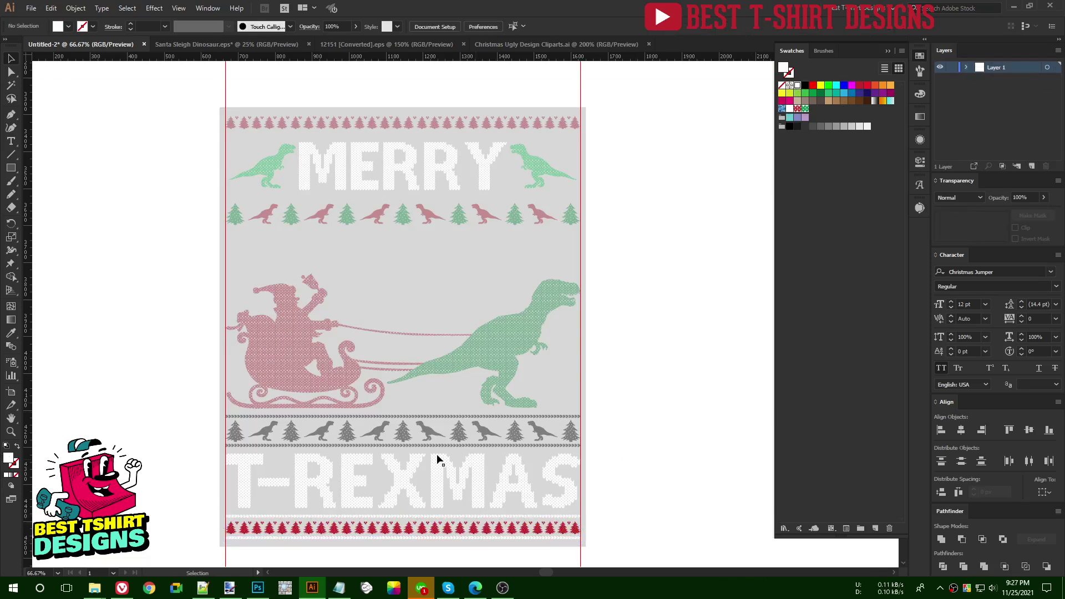
Step: Replace the black tree-and-dinosaur band above T-REXMAS with a copy of the coloured band below MERRY, lined up with the lettering
left_click(433, 434)
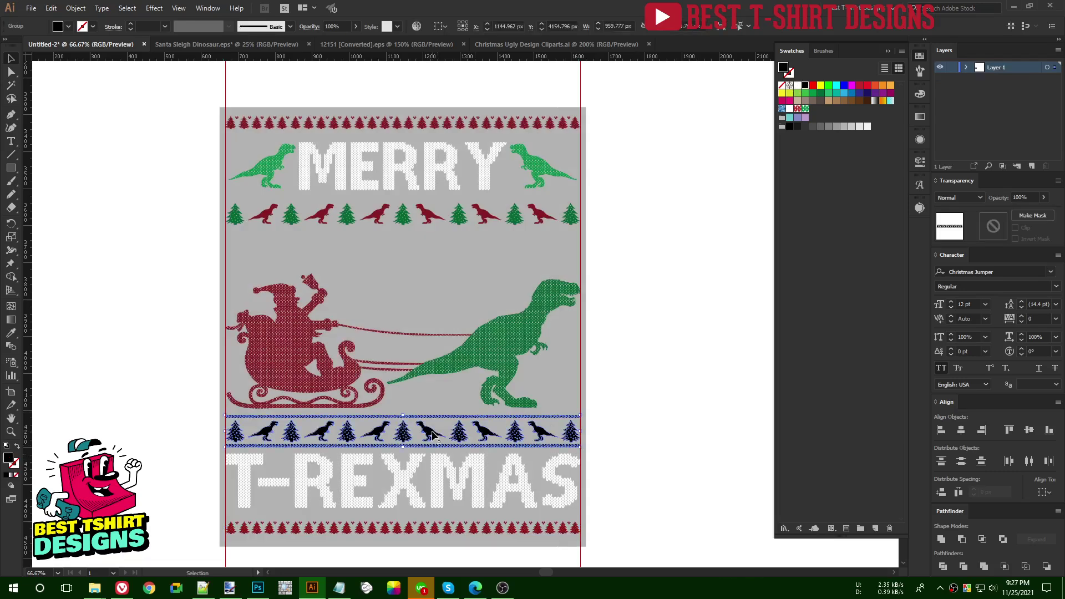
key("Delete")
left_click(425, 220)
left_click_drag(426, 221, 427, 436)
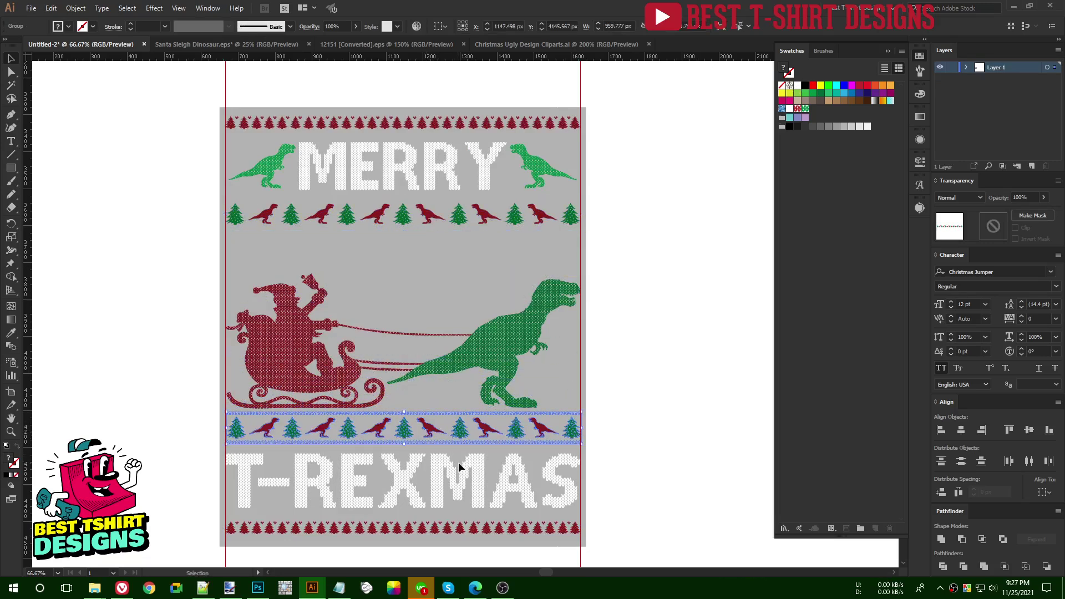
left_click(461, 468, "shift")
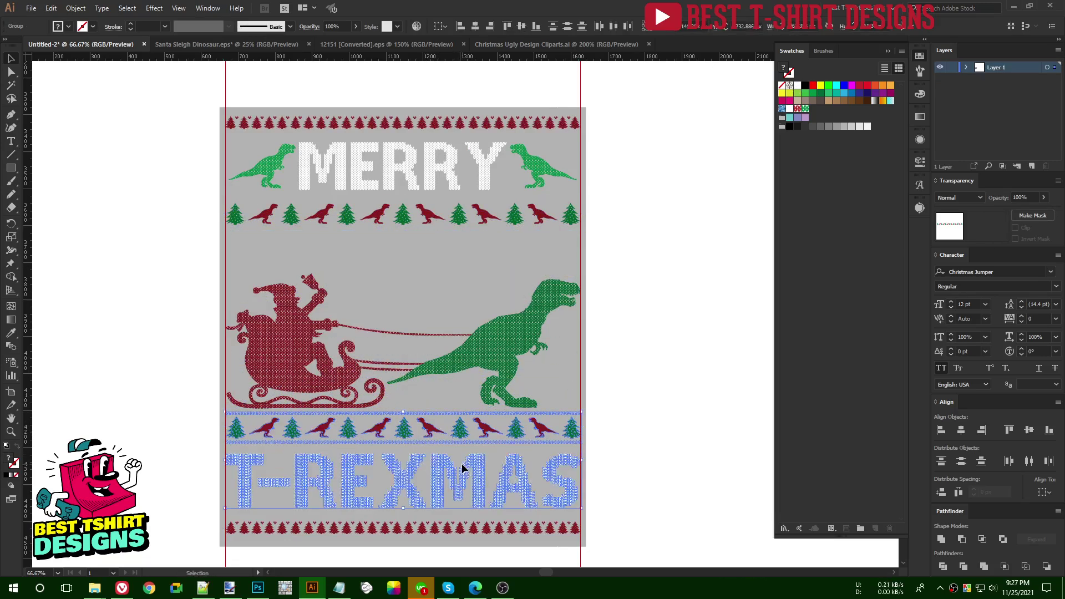
left_click(628, 399)
Step: Select the grey background rectangle behind the artwork and set its opacity to 100%
key("ctrl+minus")
key("3")
scroll(265, 323, "down", 1)
left_click_drag(401, 285, 617, 311)
left_click_drag(617, 318, 393, 292)
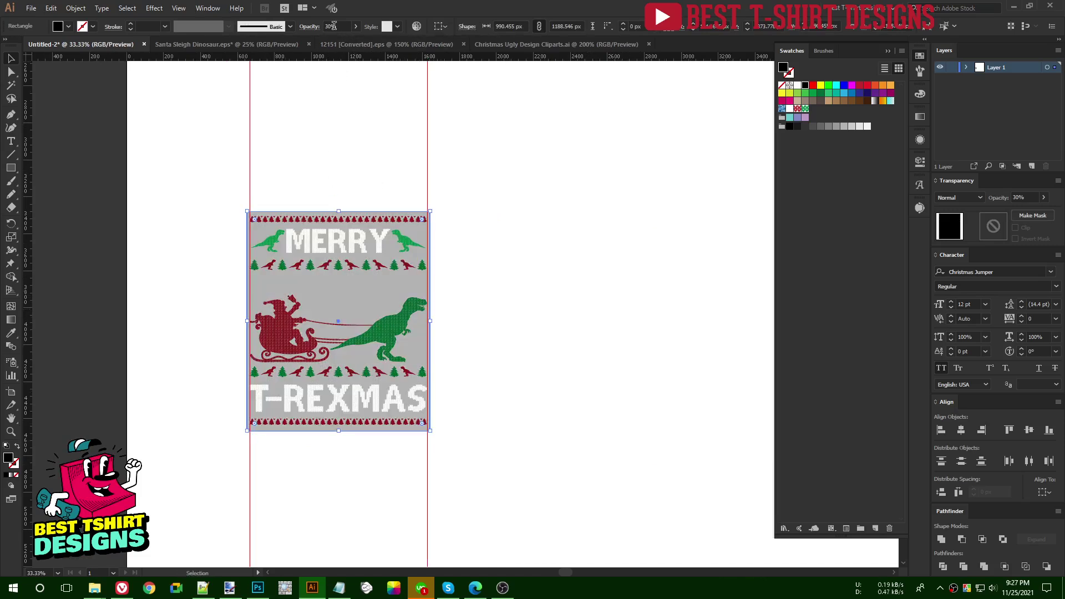
scroll(334, 27, "up", 7)
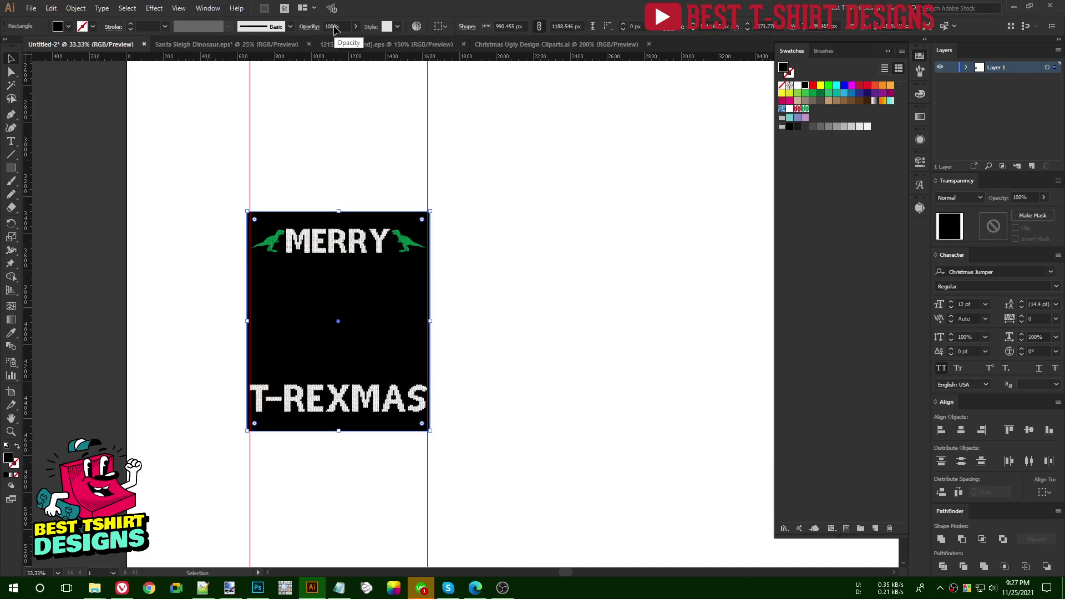
key("Delete")
key("ctrl+z")
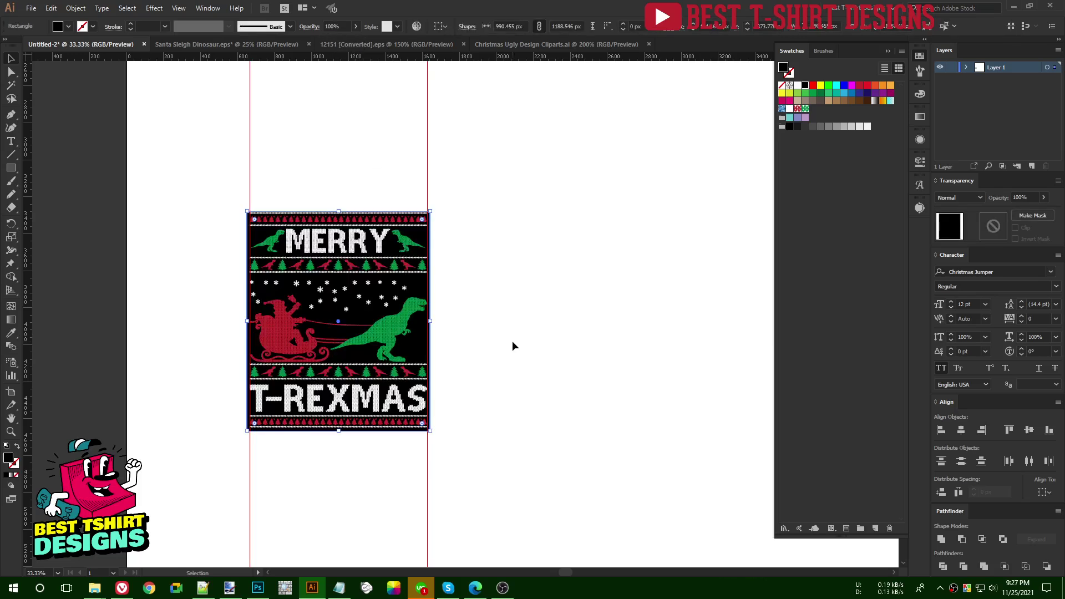
Step: Clear the selection and remove the two vertical guides along the edges of the artwork
left_click(155, 357)
scroll(157, 355, "up", 1)
left_click_drag(267, 90, 665, 132)
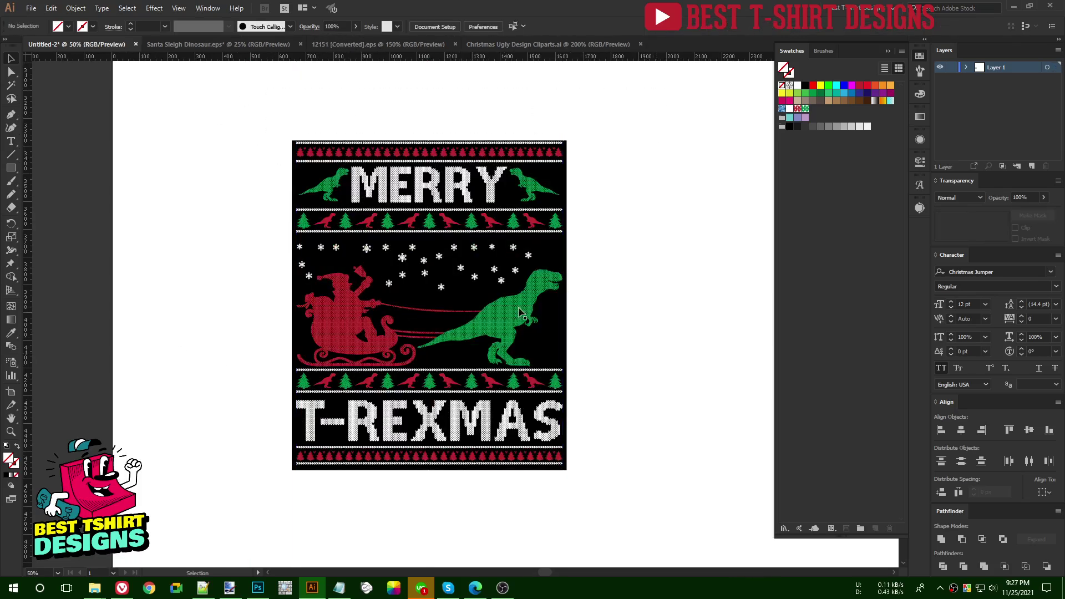
scroll(506, 315, "up", 1)
scroll(505, 317, "up", 3)
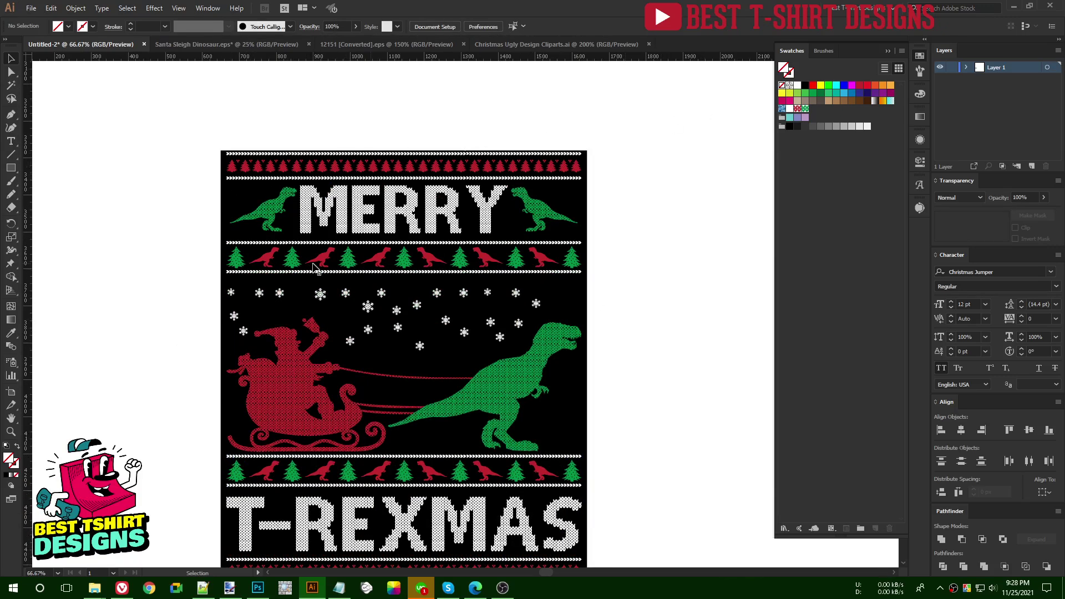
Step: Select all the artwork except the black background rectangle and group it
scroll(314, 268, "down", 2)
left_click(301, 331)
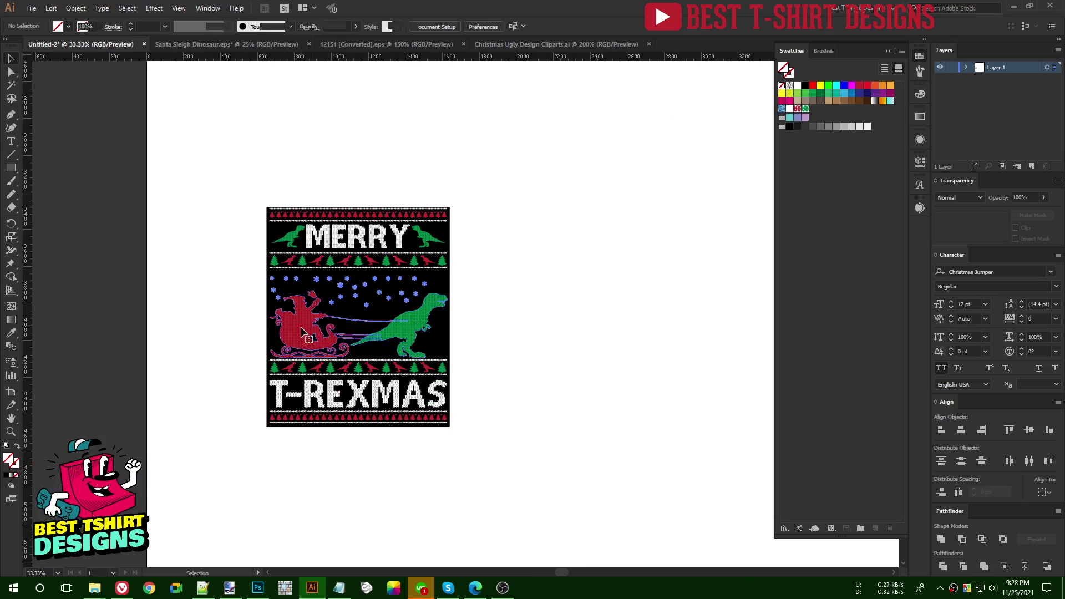
left_click_drag(223, 172, 540, 491)
left_click(444, 356, "shift")
key("ctrl+g")
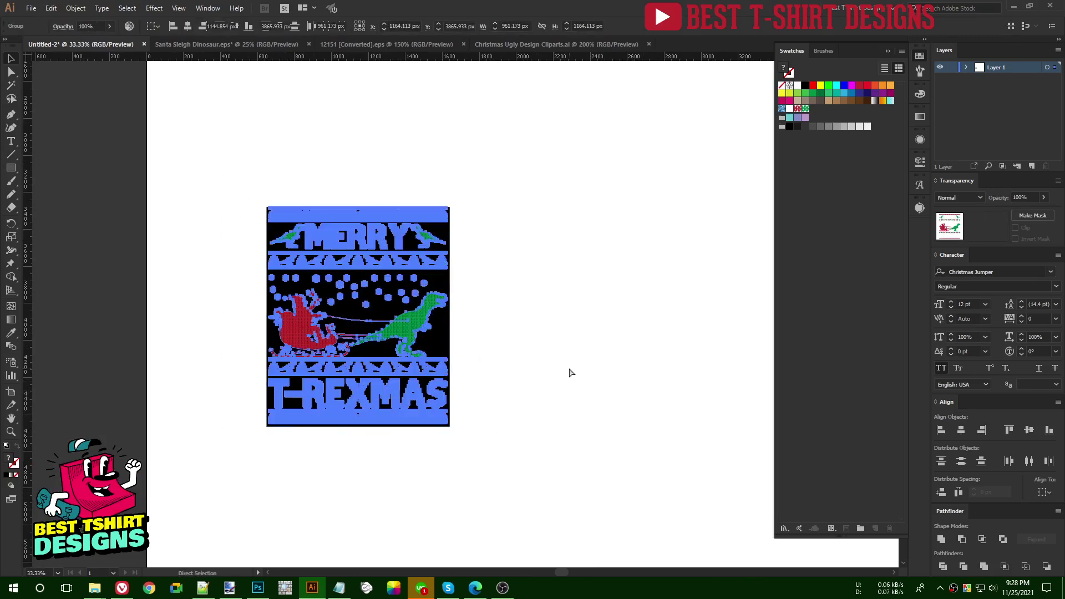
Step: Set the alignment reference to the artboard and centre the artwork group on it horizontally and vertically
scroll(388, 345, "down", 3)
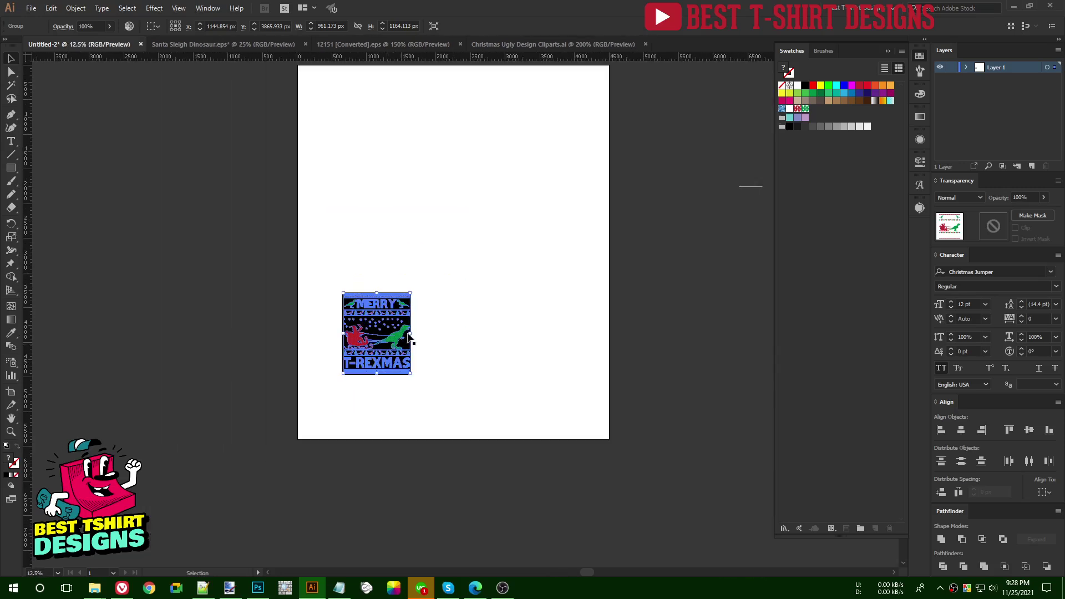
left_click(154, 26)
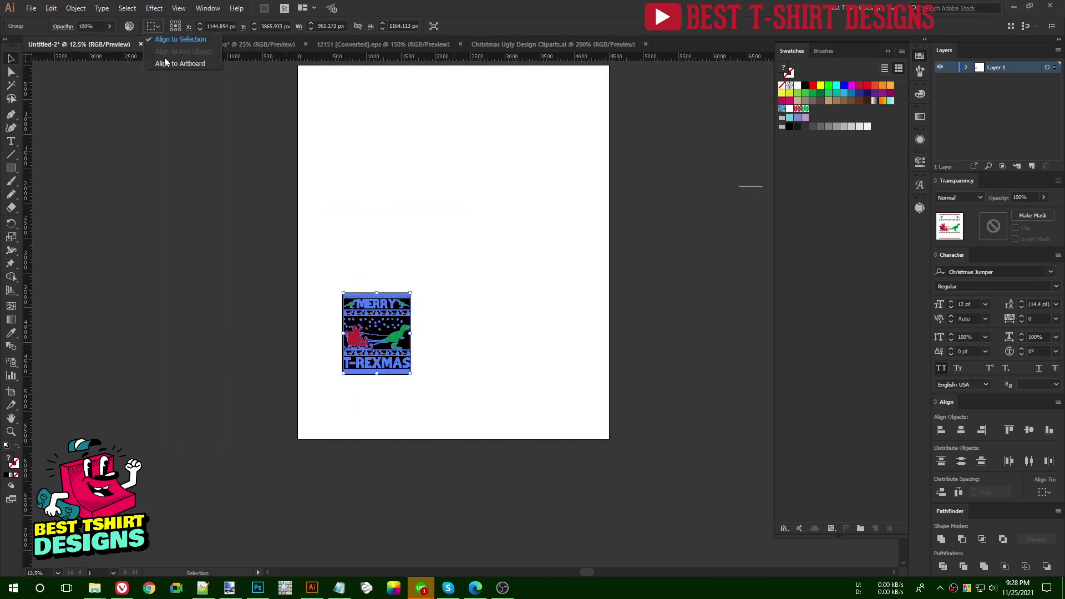
left_click(165, 61)
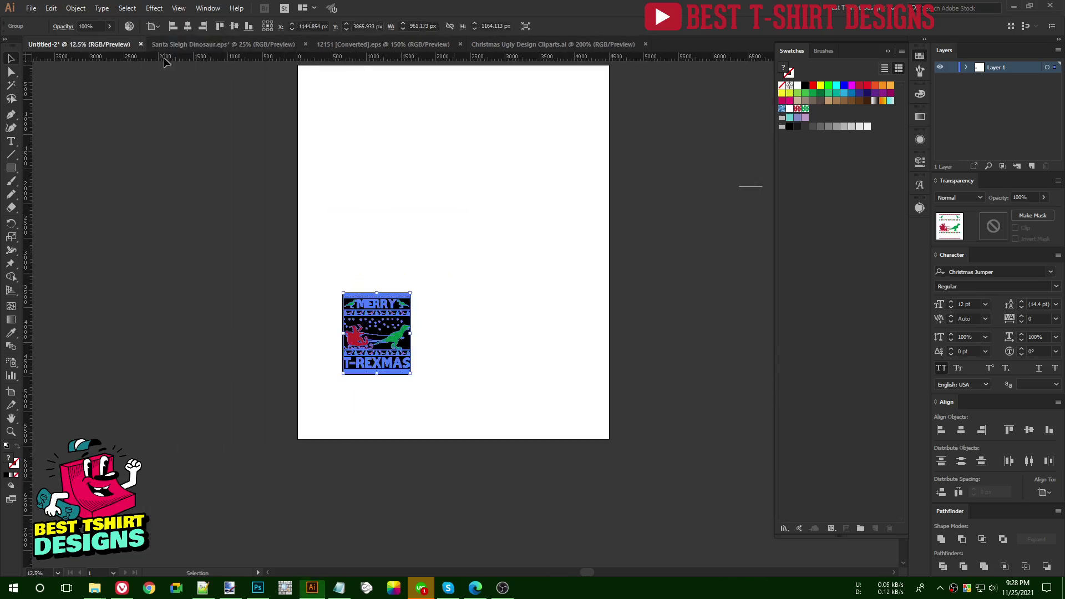
left_click(232, 25)
scroll(464, 359, "up", 2)
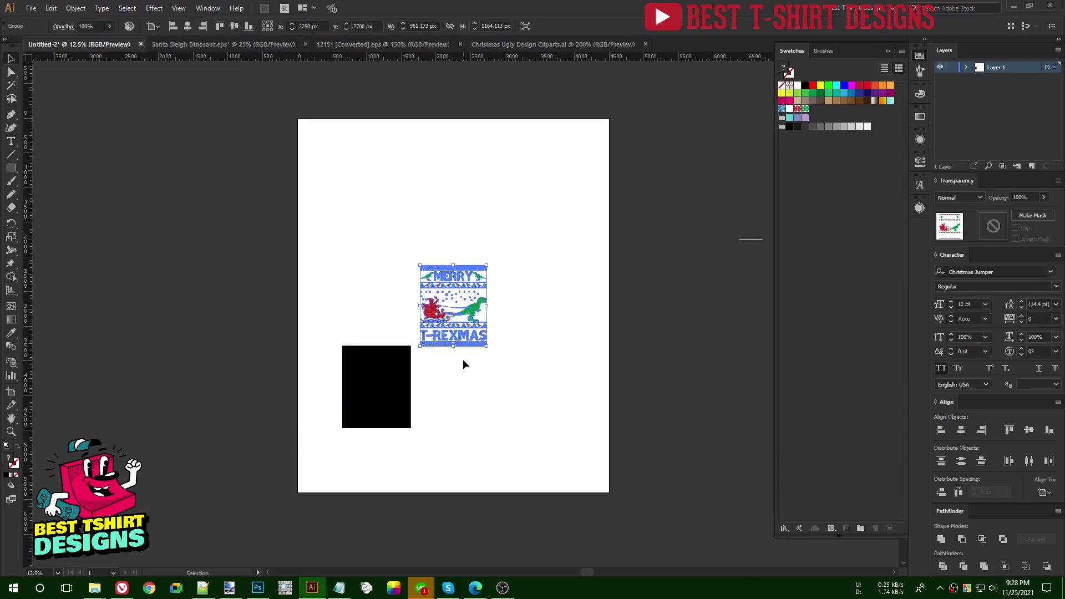
Step: Try to scale the artwork group from its centre to about 4401 by 5330 px to fill the artboard
left_click_drag(453, 347, 481, 493)
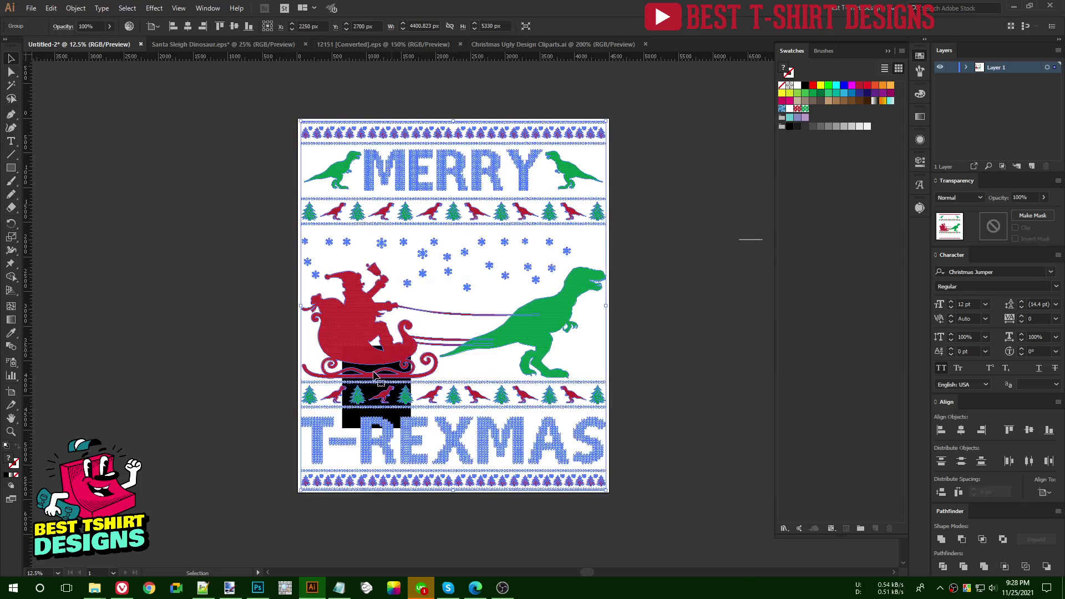
key("a")
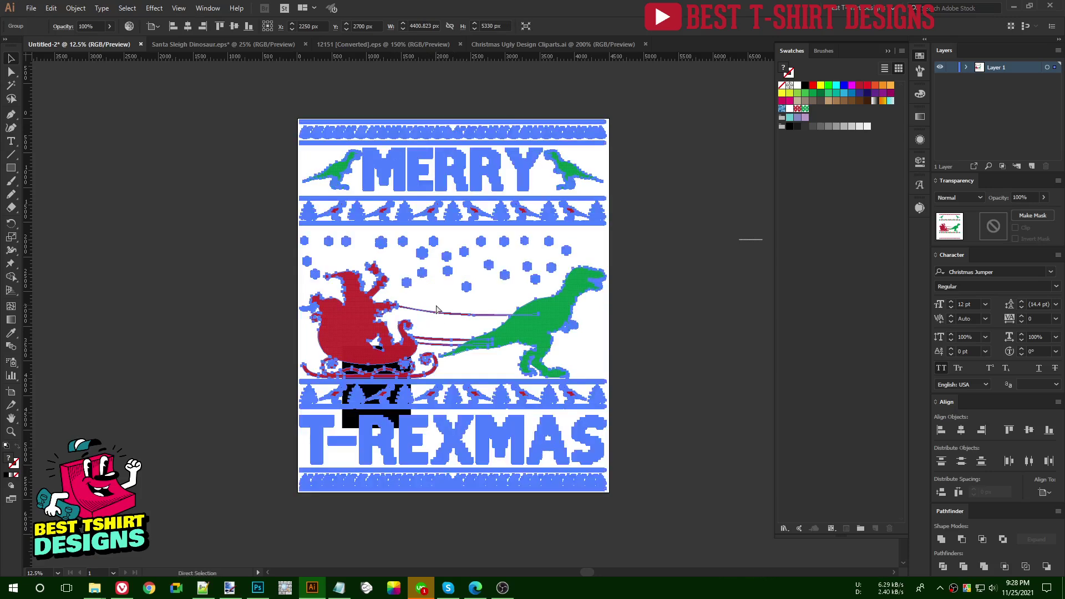
key("ctrl+z")
key("v")
left_click(551, 348)
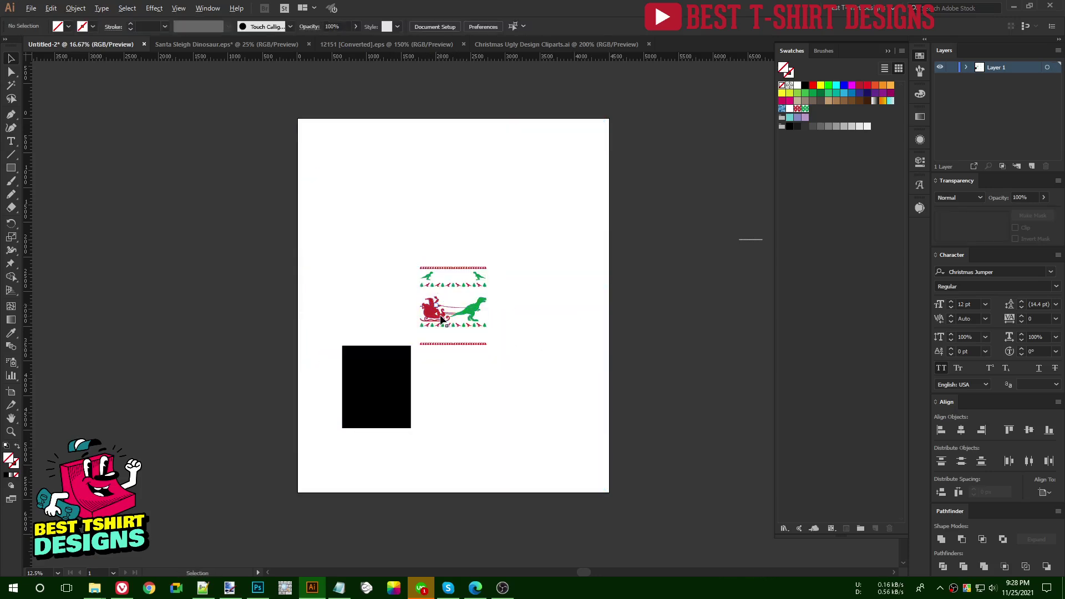
Step: Scale the artwork group proportionally from its centre to about 1853 by 2244 px and clear the selection
scroll(441, 321, "up", 4)
left_click(497, 314)
scroll(566, 300, "up", 2)
scroll(402, 247, "down", 1)
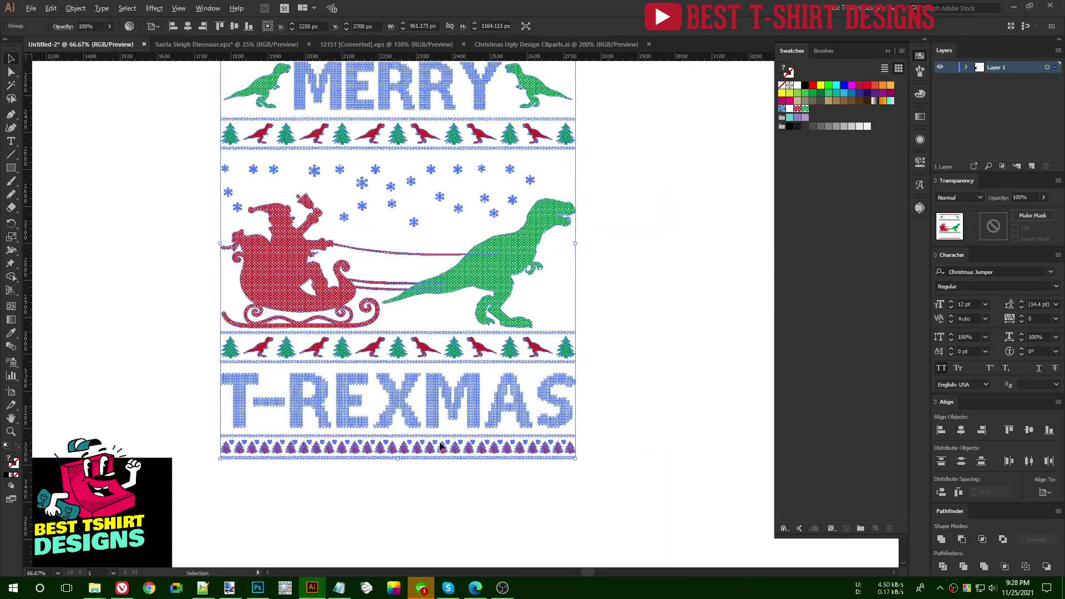
left_click_drag(401, 462, 451, 446)
left_click_drag(467, 351, 471, 346)
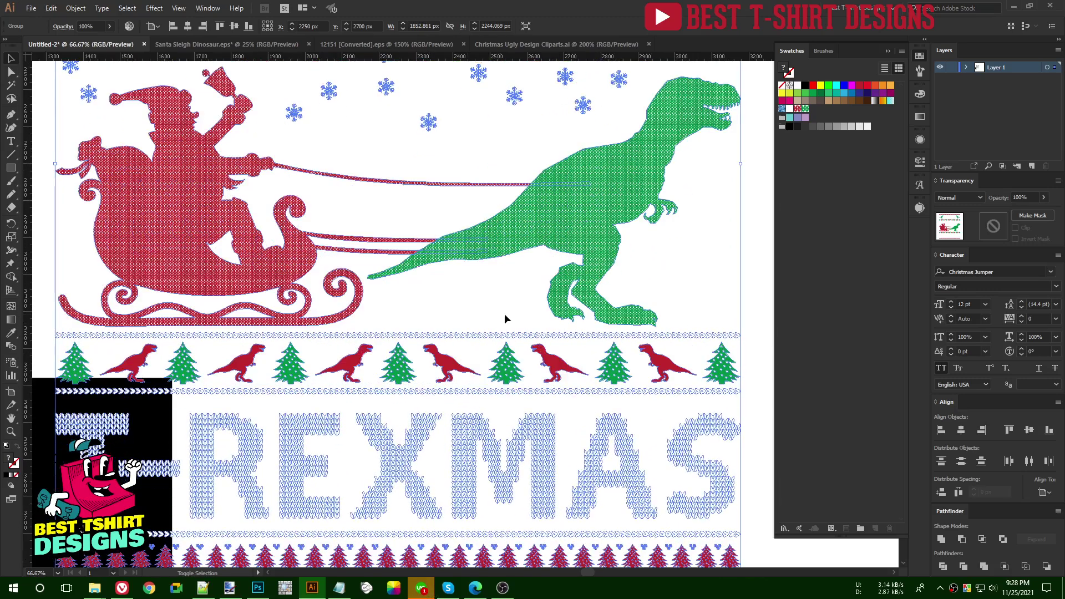
left_click(474, 307)
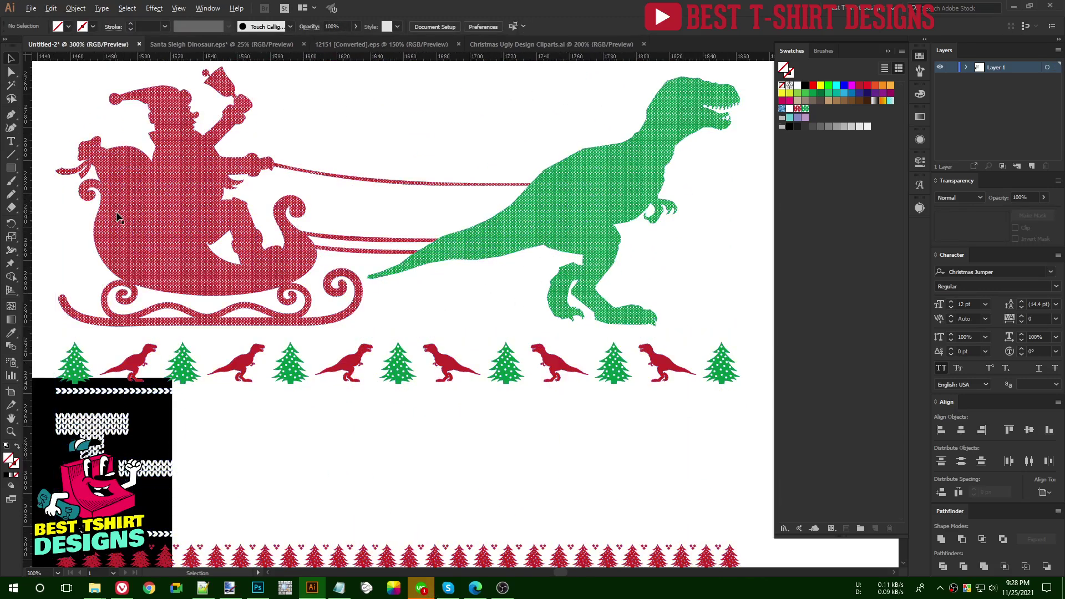
Step: Undo the last scaling of the artwork group and expand the group's appearance
key("ctrl+minus")
key("ctrl+minus")
key("ctrl+minus")
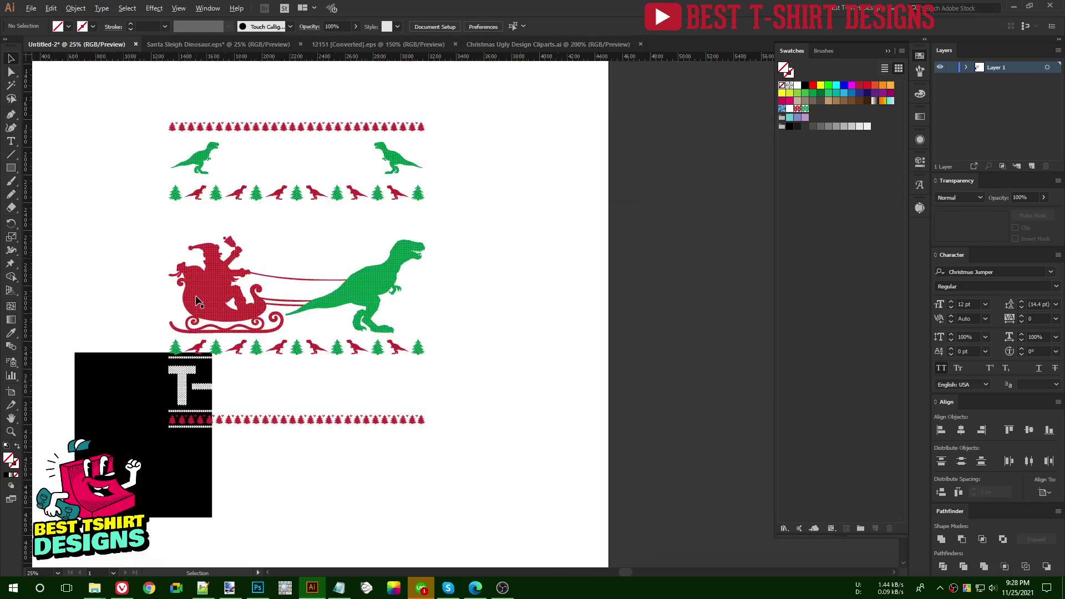
key("ctrl+a")
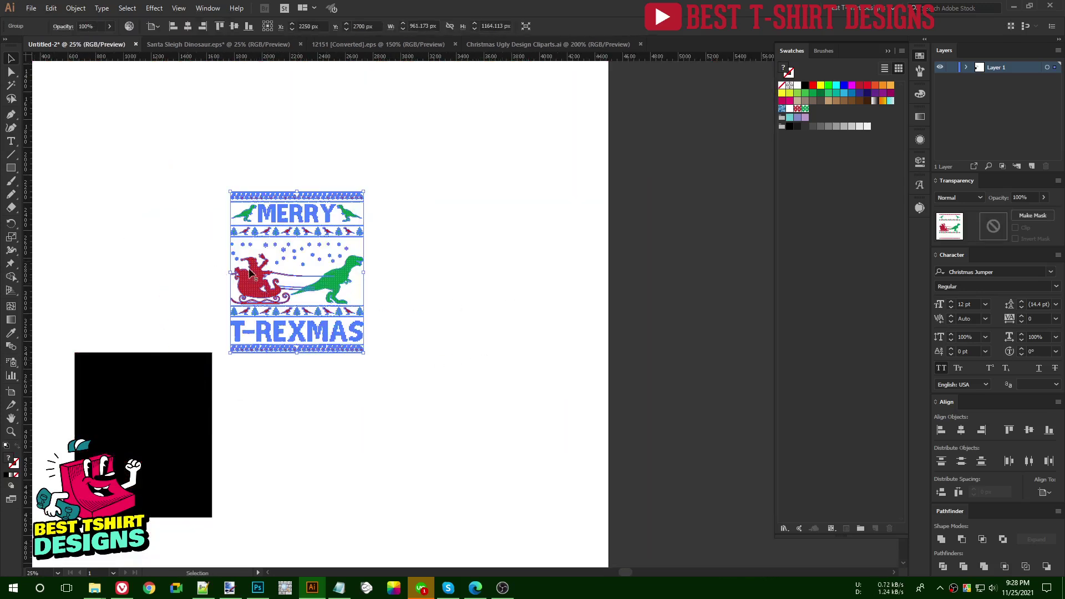
left_click(75, 8)
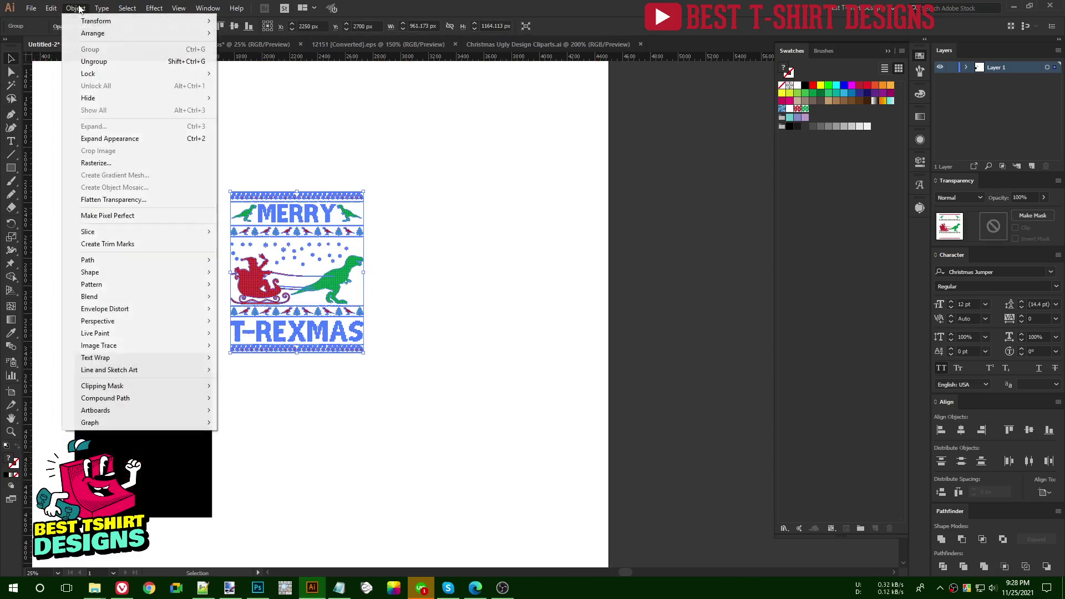
left_click(89, 138)
Step: Select the artwork together with the black rectangle, expand them with the default options, and clear the selection
left_click_drag(192, 170, 404, 384)
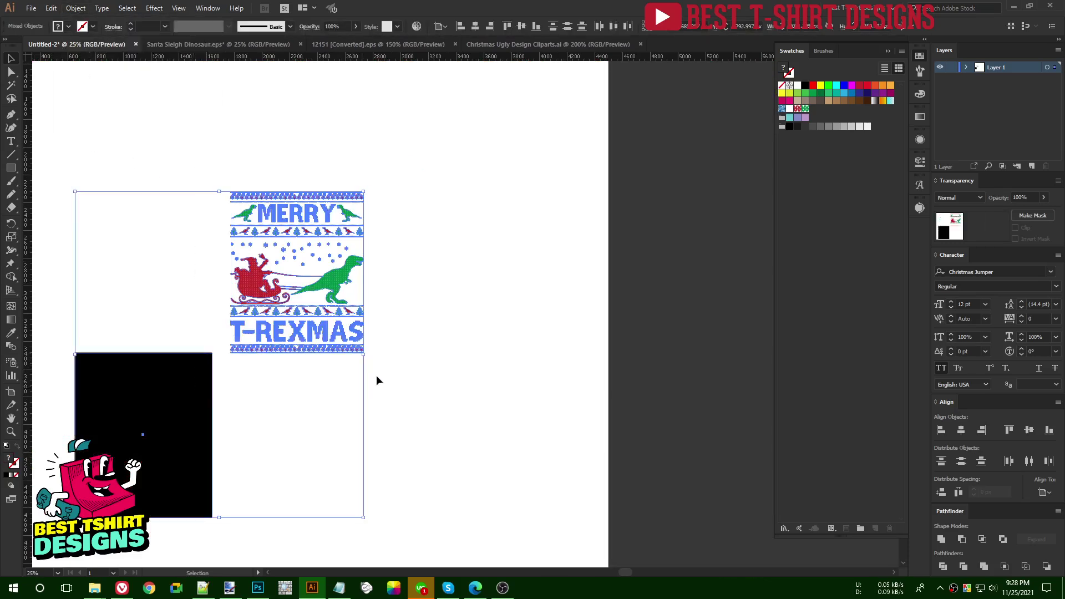
left_click(75, 8)
left_click(100, 127)
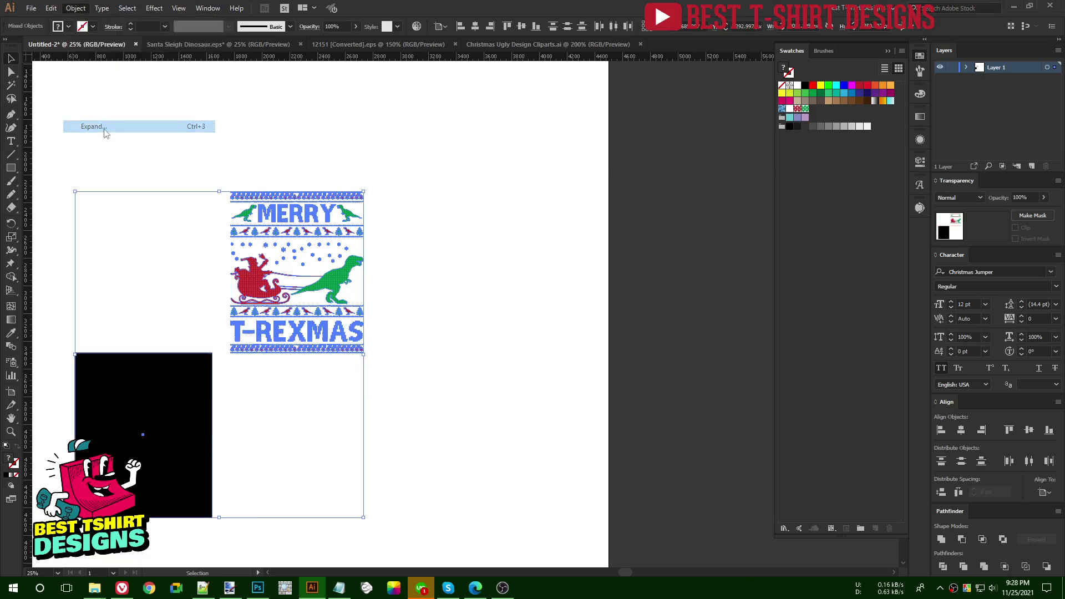
left_click(506, 355)
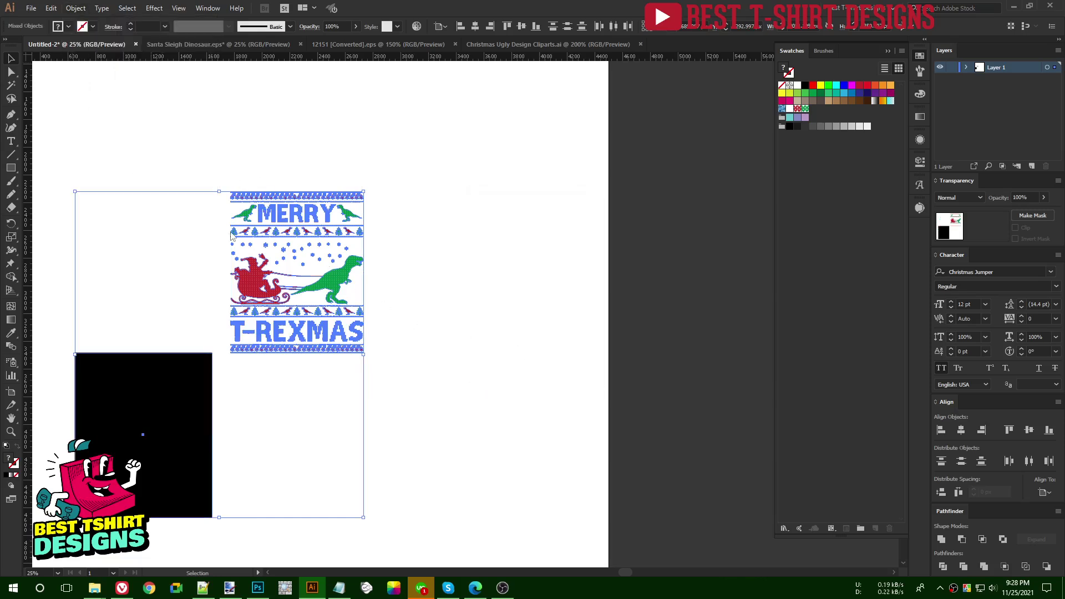
left_click(452, 383)
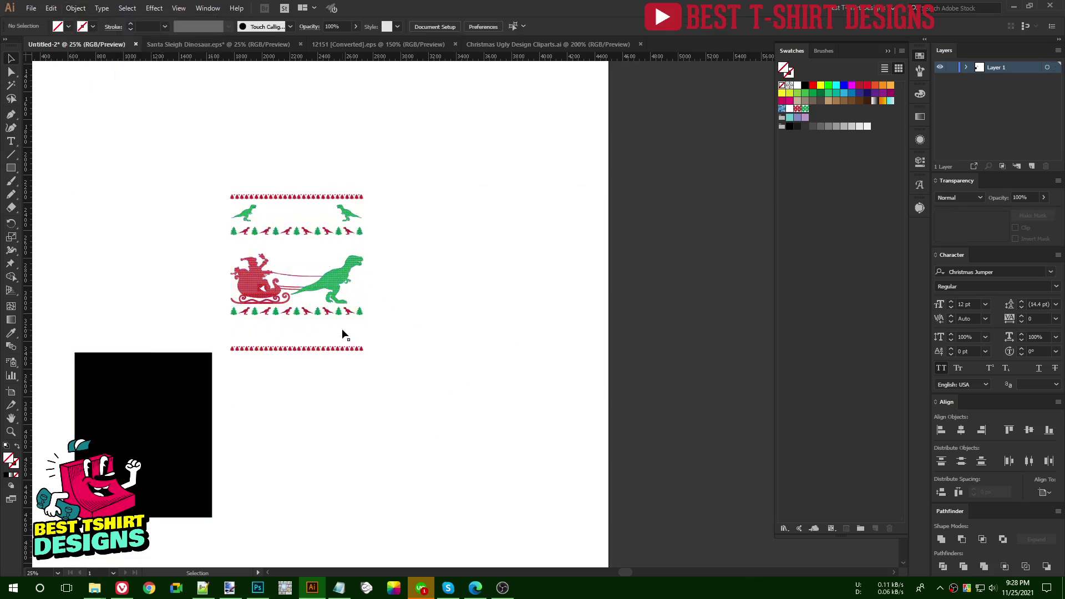
Step: Scale the artwork group proportionally from its centre until it nearly fills the artboard, and clear the selection
left_click(351, 333)
scroll(557, 311, "down", 2)
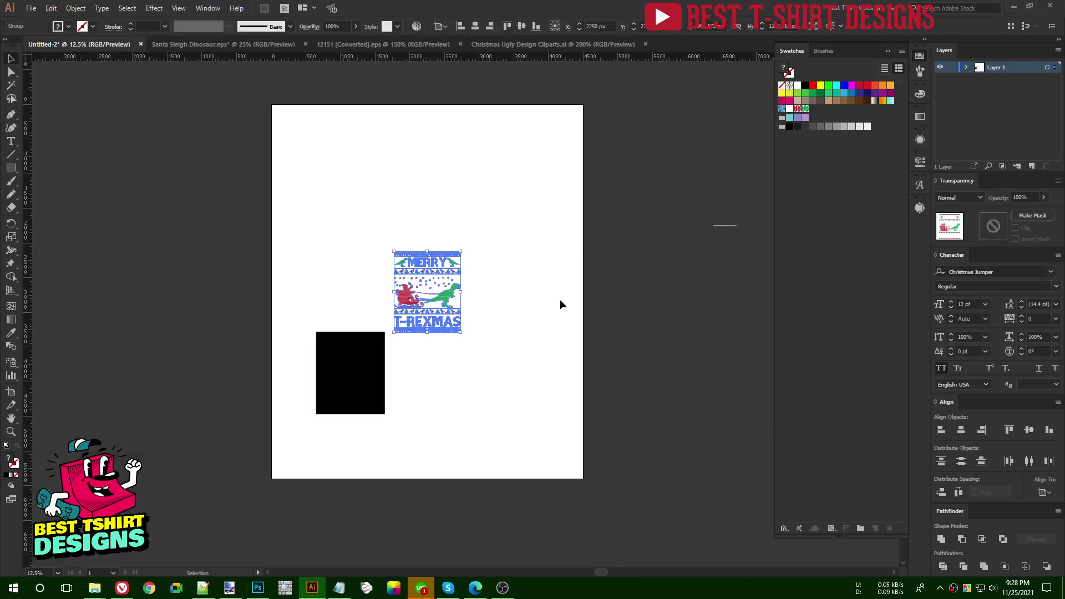
left_click_drag(425, 332, 442, 478)
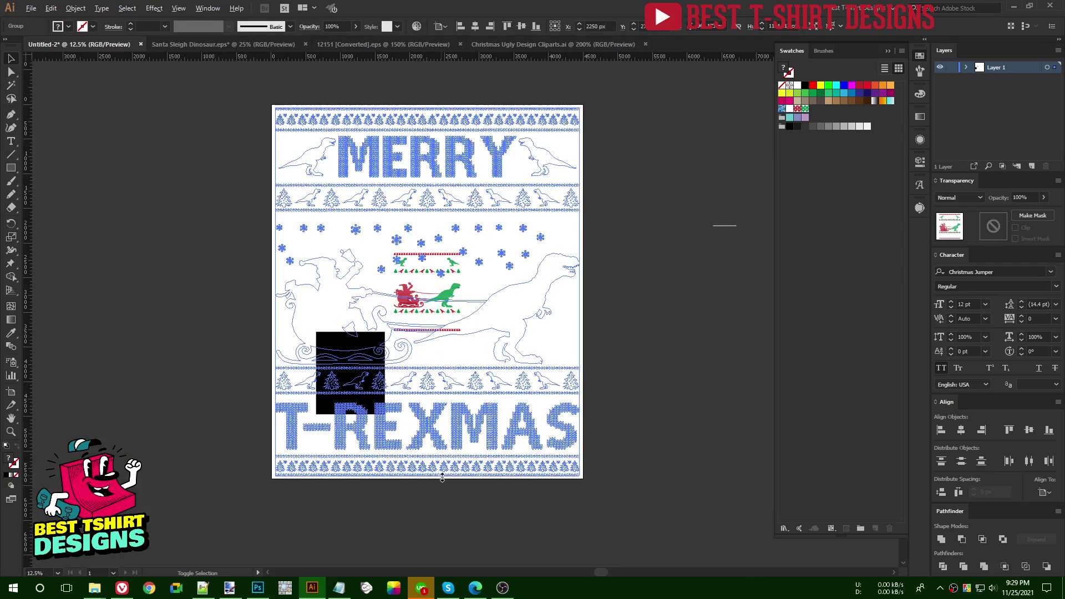
scroll(635, 433, "down", 1)
left_click(632, 433)
Step: Replace the small black rectangle with a new black rectangle 4500 px wide and 5400 px high
left_click(340, 353)
key("backslash")
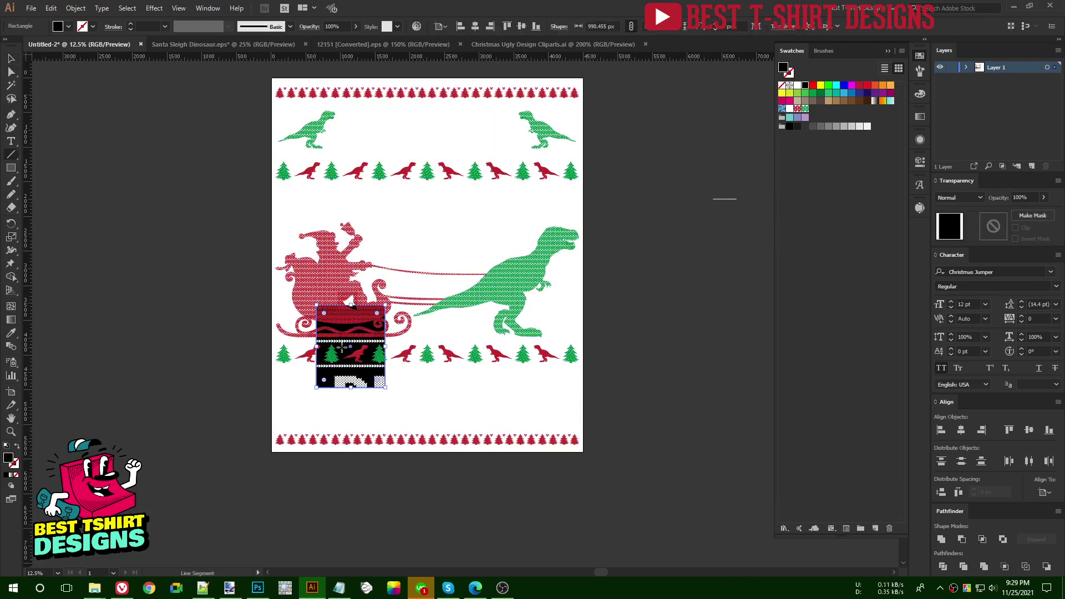
key("Delete")
key("m")
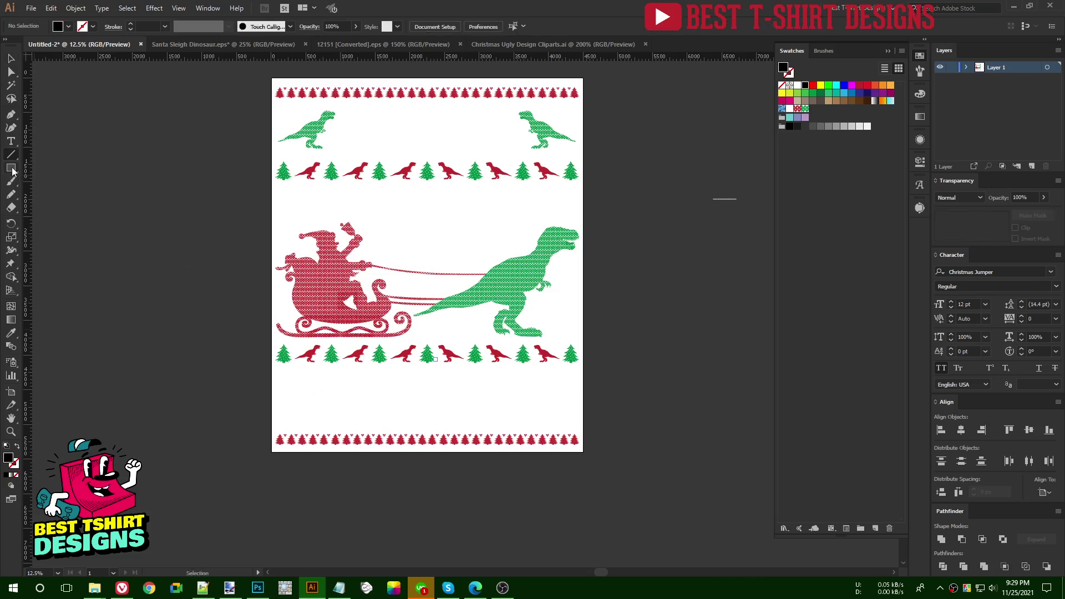
left_click(130, 236)
type("4500")
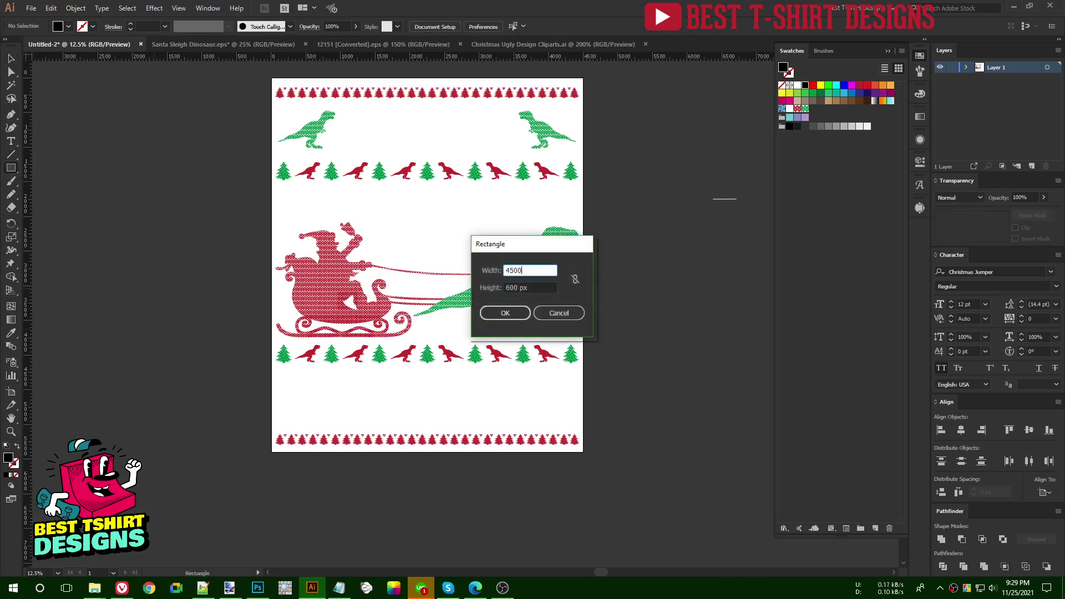
key("Tab")
type("54")
key("Return")
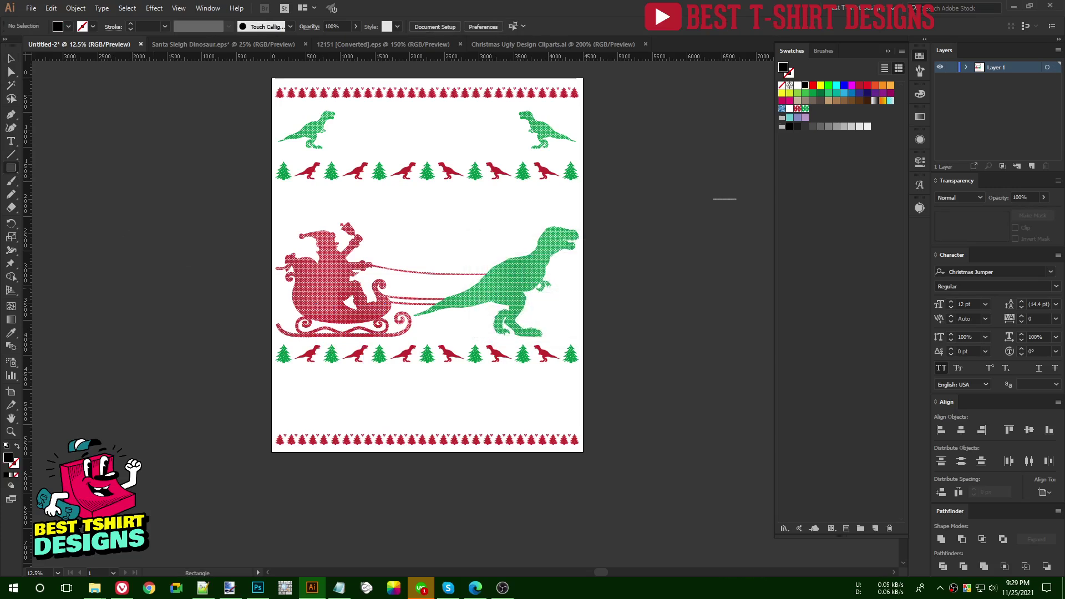
Step: Send the new black rectangle behind the artwork and centre it on the artboard horizontally and vertically
key("v")
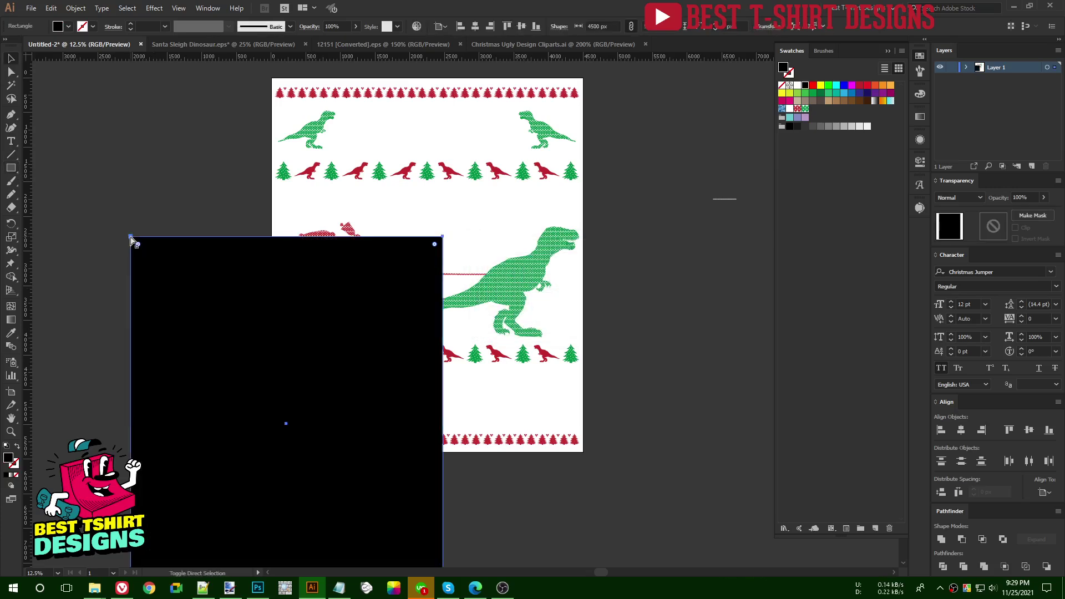
key("ctrl+shift+bracketleft")
left_click(475, 26)
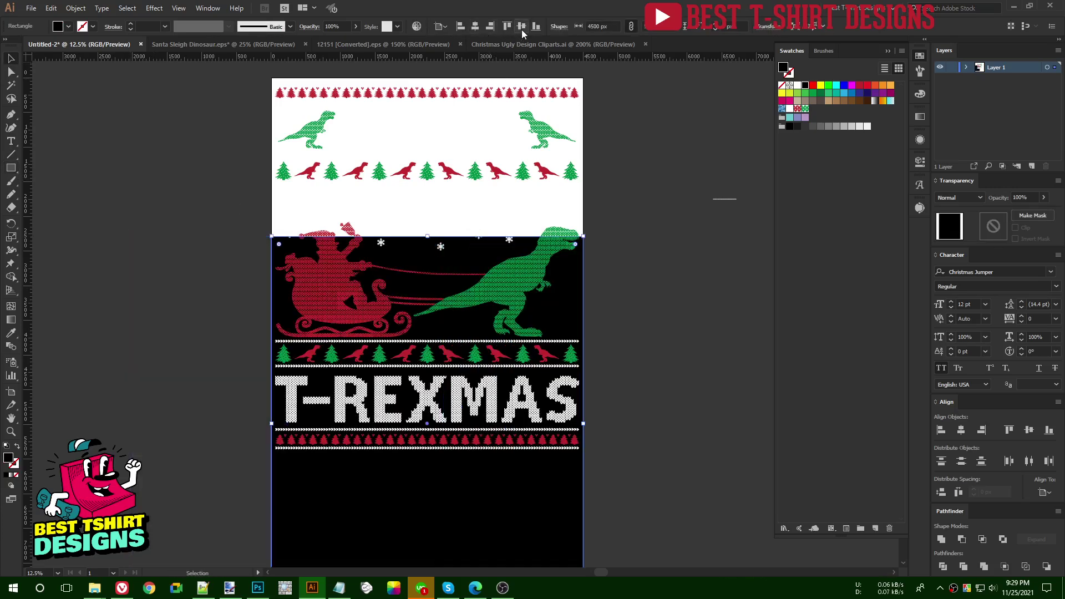
left_click(522, 26)
scroll(652, 282, "up", 1)
scroll(652, 282, "up", 1)
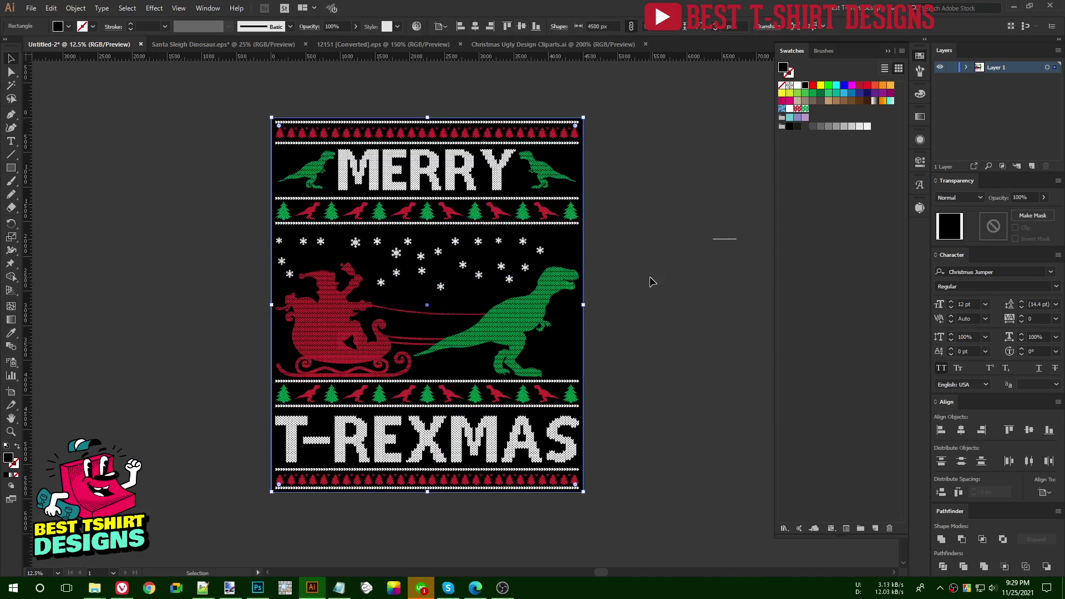
left_click(651, 281)
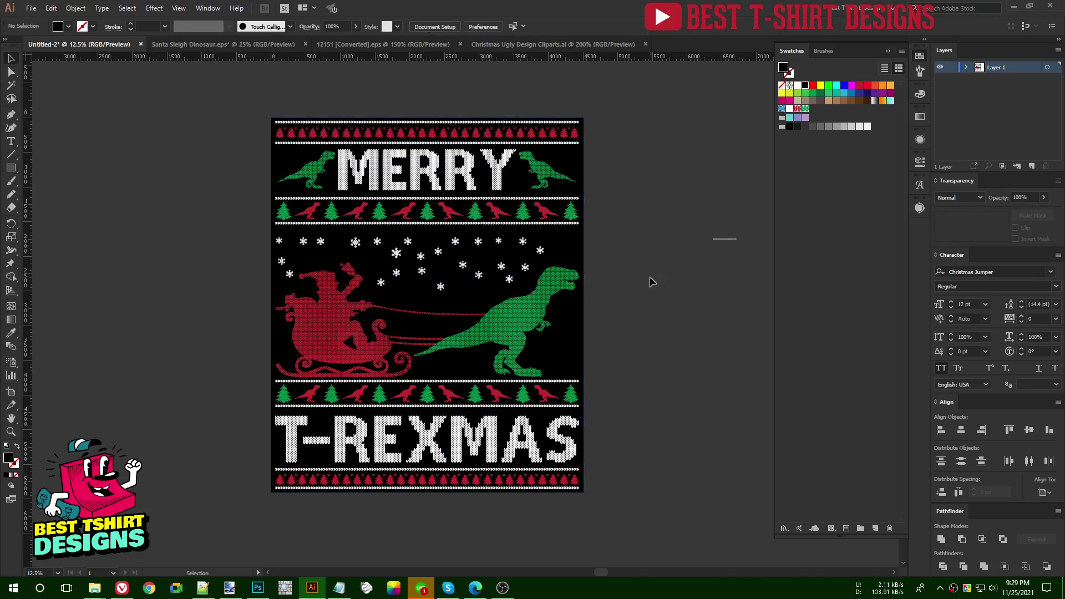
Step: Isolate the MERRY row's dinosaurs, select all their unfilled pattern pieces with the Magic Wand, fill them with dark red, and leave isolation
double_click(546, 173)
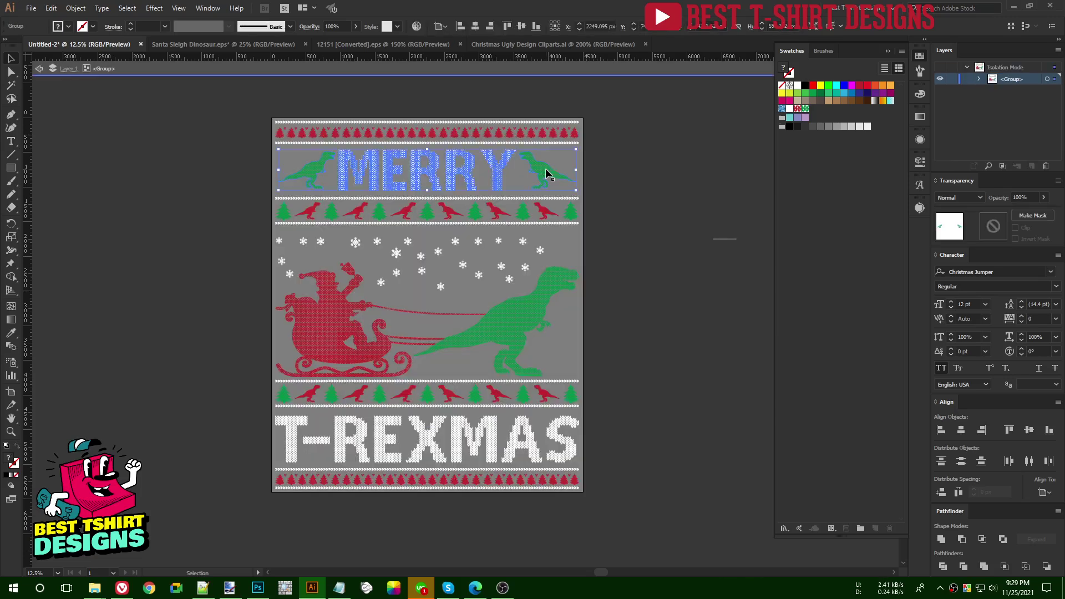
double_click(545, 169)
left_click(545, 169)
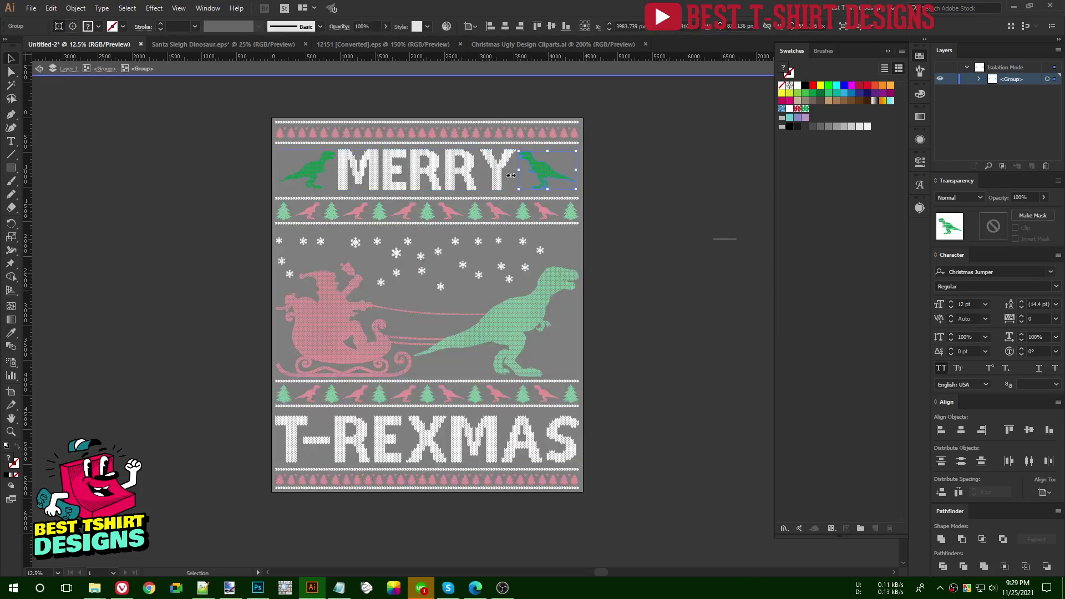
key("y")
left_click(314, 174)
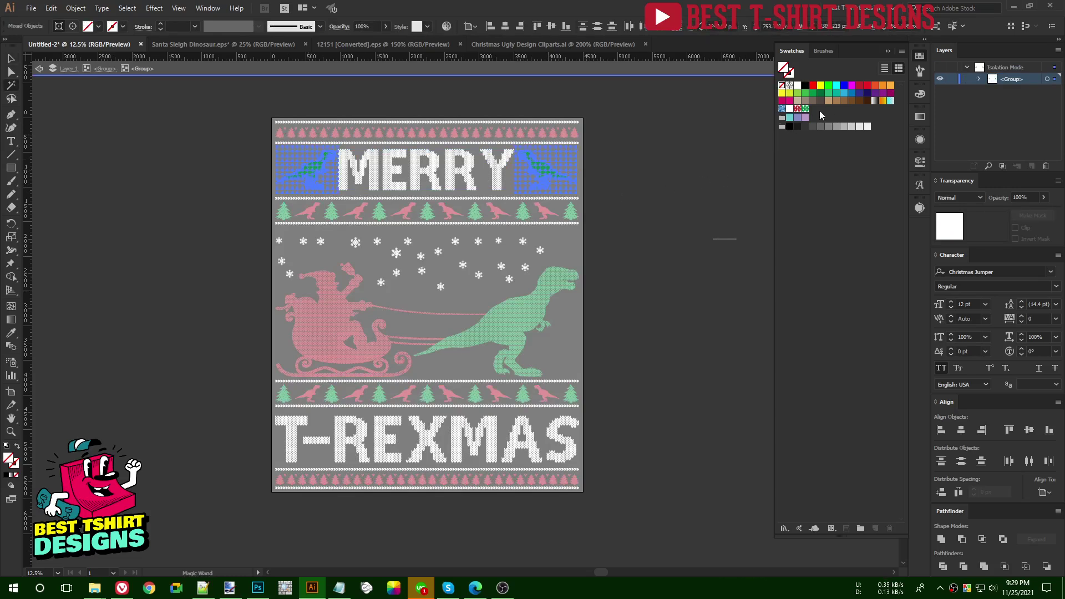
left_click(859, 85)
key("v")
left_click(635, 198)
double_click(635, 198)
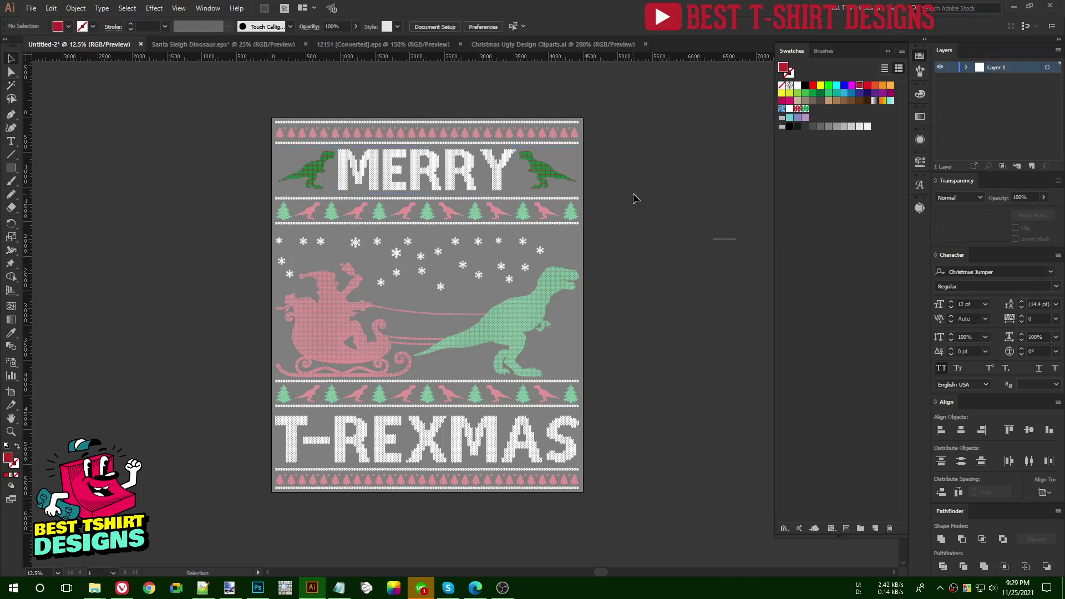
Step: Undo the red fill on the dinosaurs beside MERRY and leave isolation mode
scroll(541, 145, "up", 3)
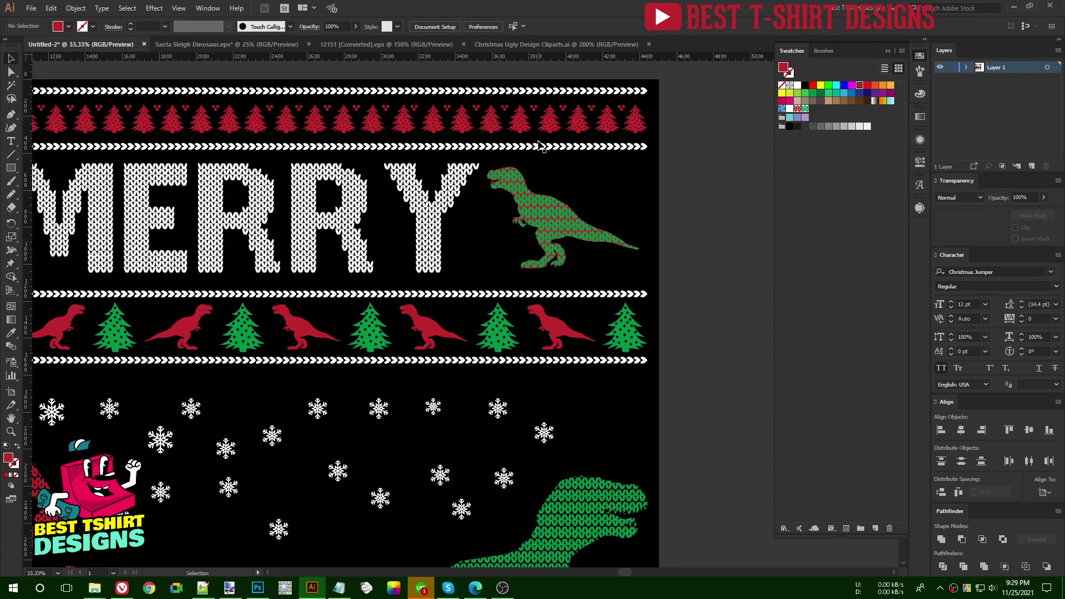
double_click(458, 218)
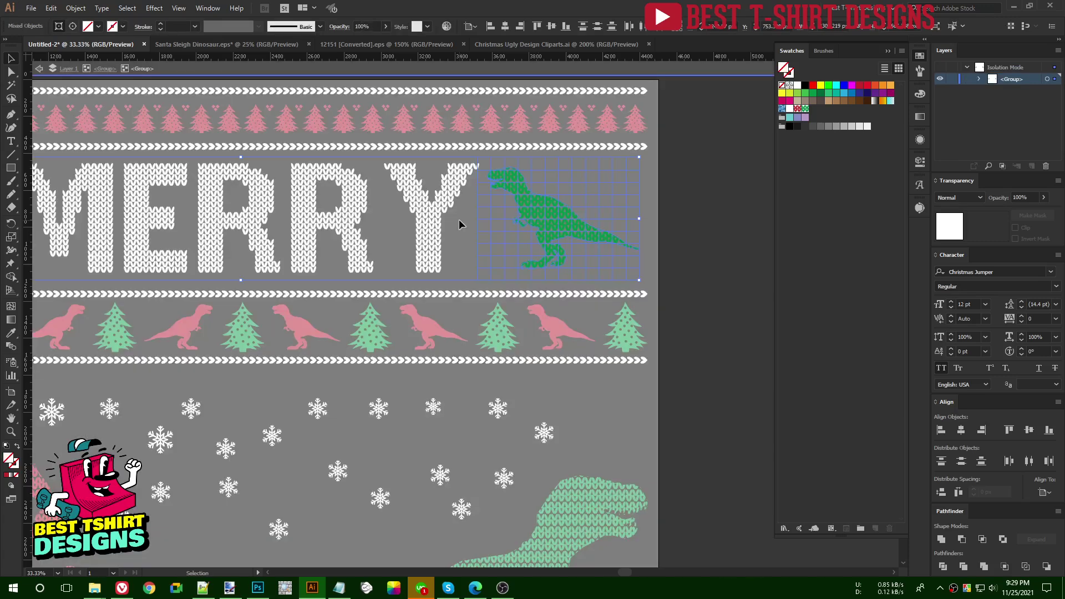
scroll(449, 217, "down", 1)
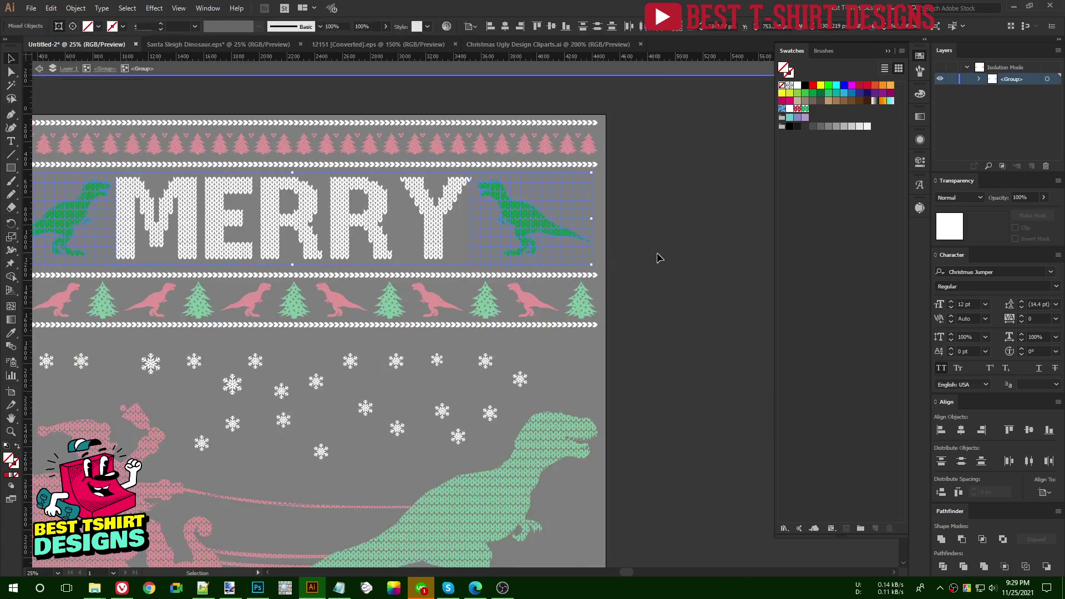
double_click(659, 257)
scroll(374, 221, "down", 2)
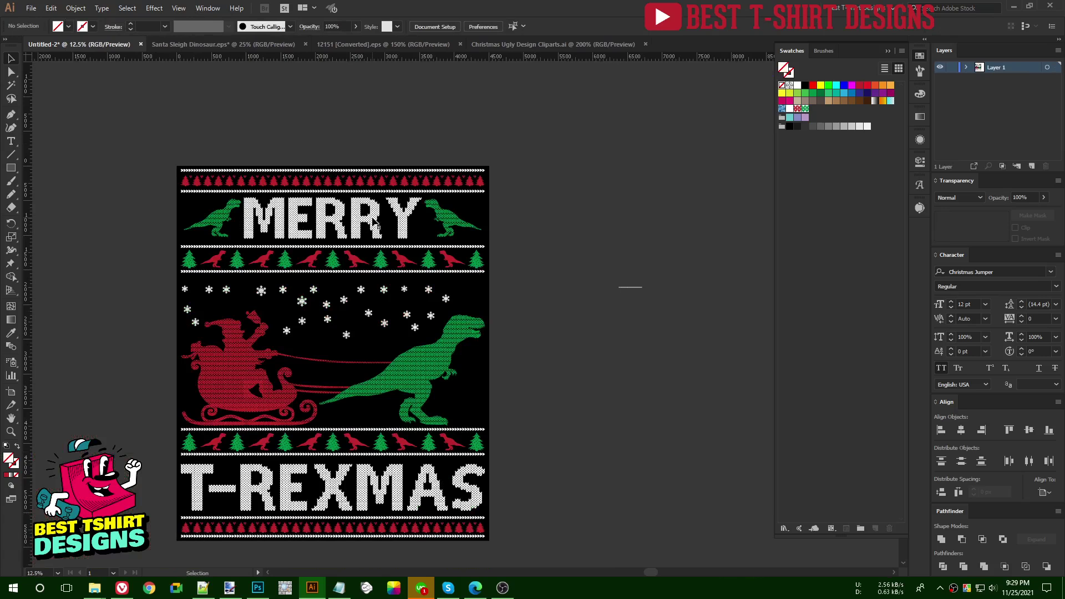
scroll(374, 222, "down", 1)
scroll(542, 304, "down", 1)
left_click_drag(521, 335, 596, 293)
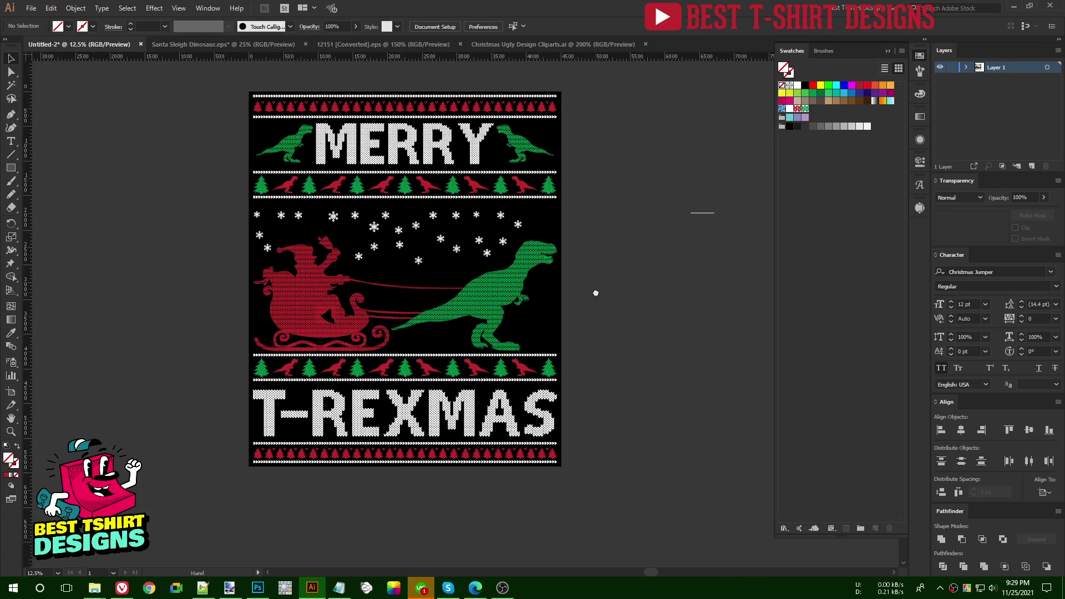
scroll(597, 294, "down", 1)
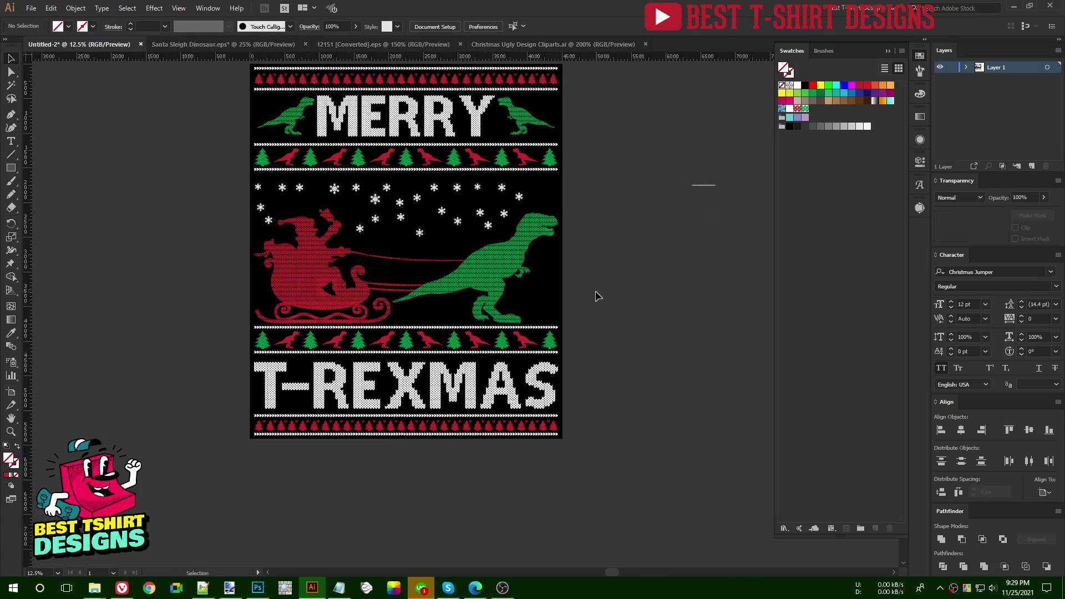
scroll(597, 281, "up", 1)
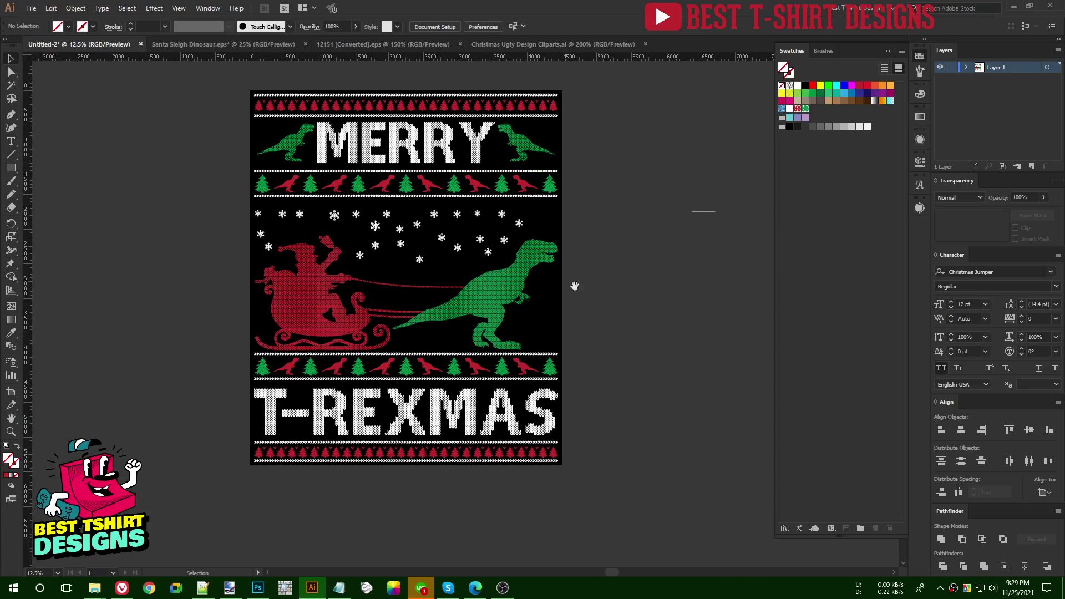
scroll(247, 219, "left", 2)
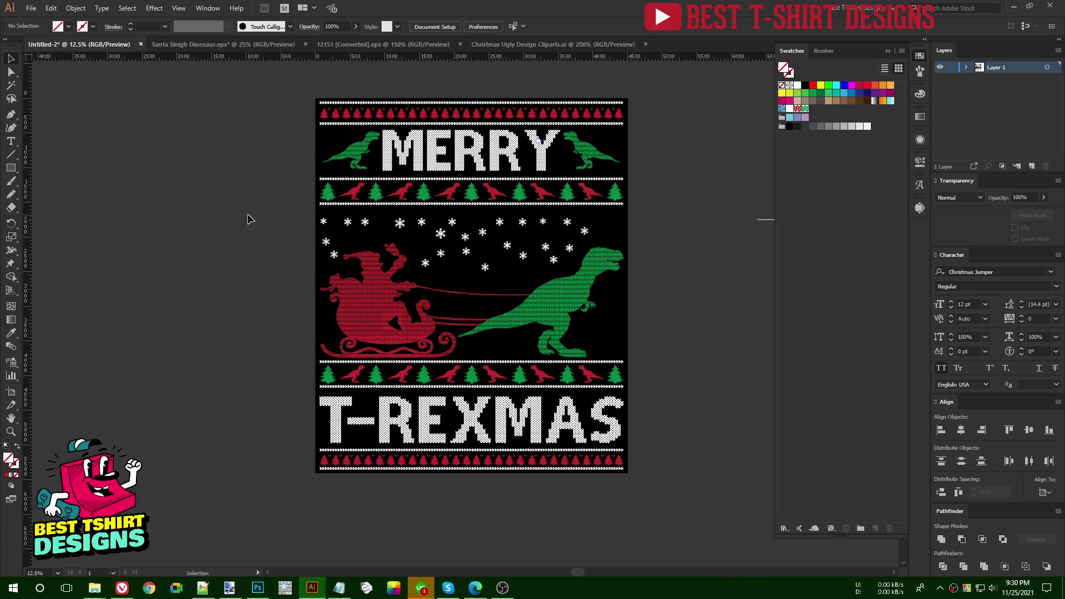
scroll(248, 218, "up", 1)
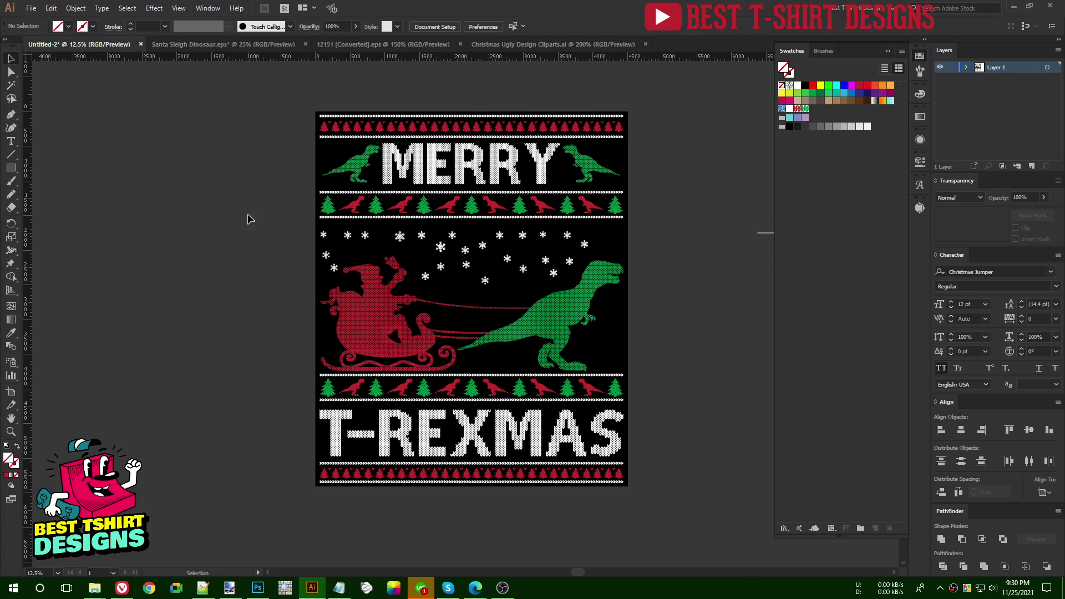